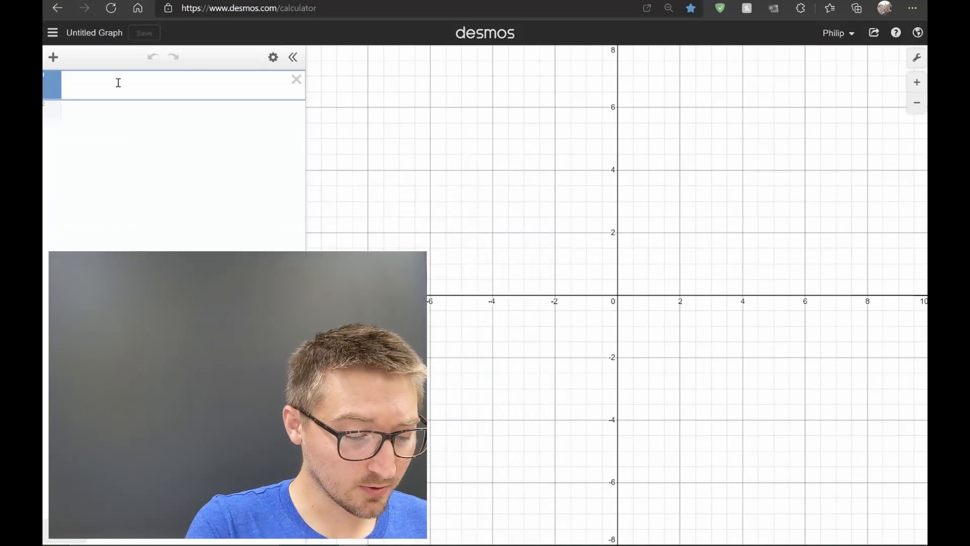
pyautogui.write('jkj')
pyautogui.press('BackSpace')
pyautogui.press('BackSpace')
pyautogui.press('BackSpace')
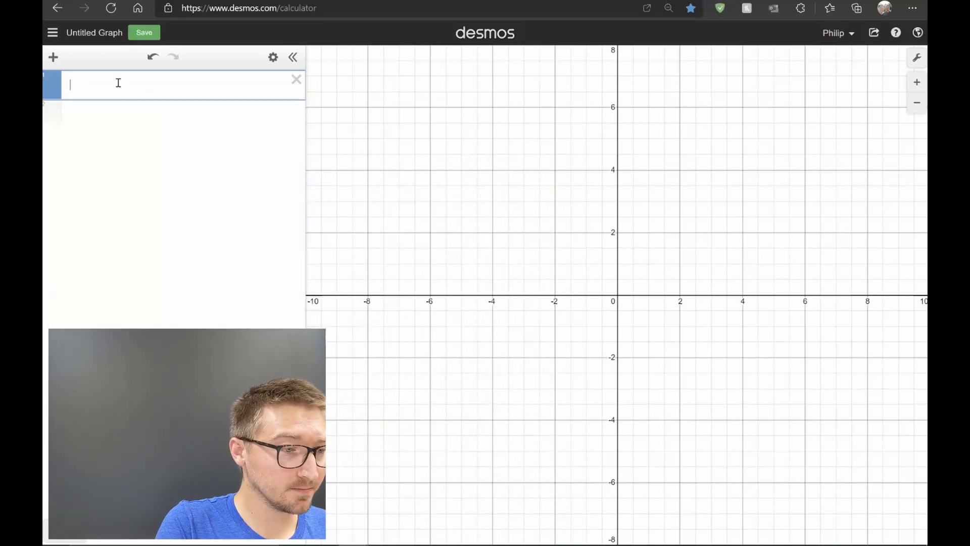
# Step: Create a folder named Background containing the image Wizard Battle Background (low quality).jpg, and collapse the folder
pyautogui.write('folder')
pyautogui.write('B')
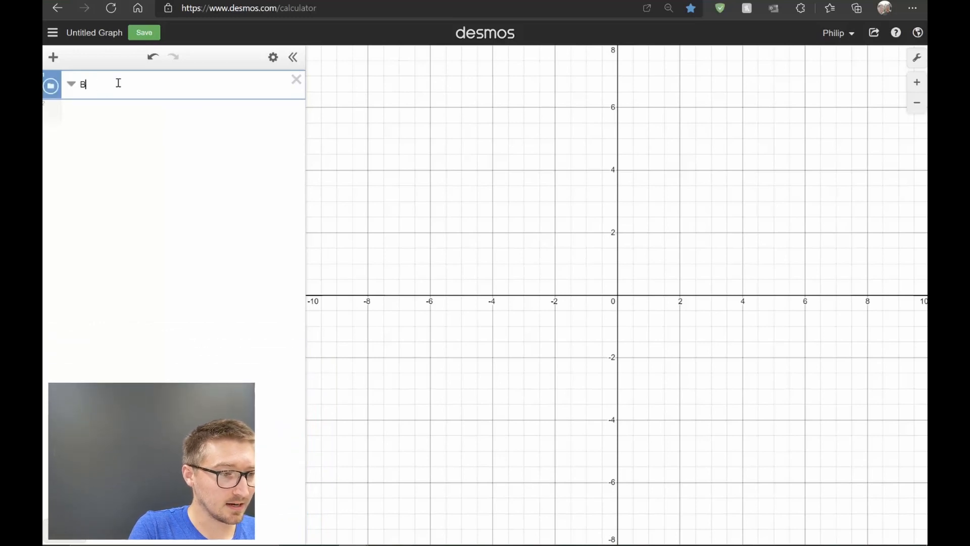
pyautogui.write('ackground')
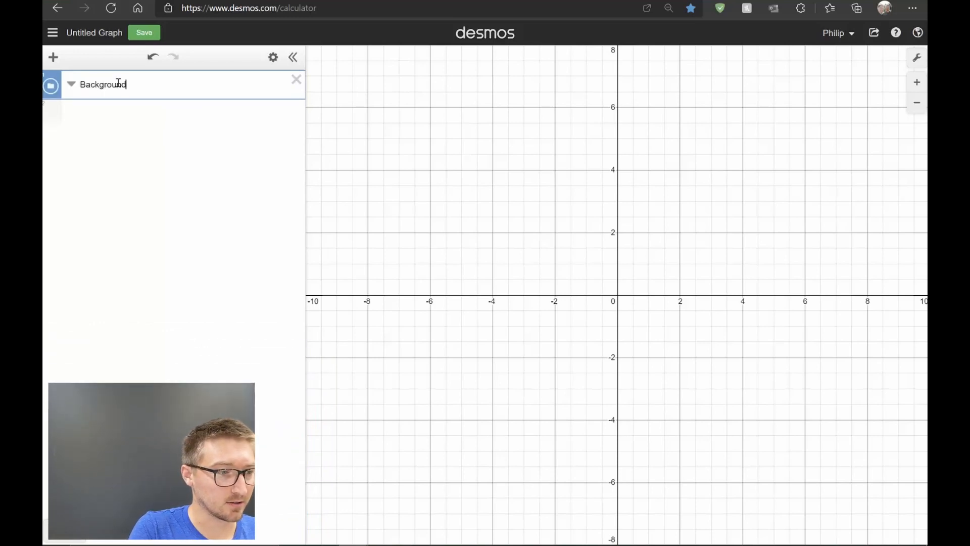
pyautogui.press('Return')
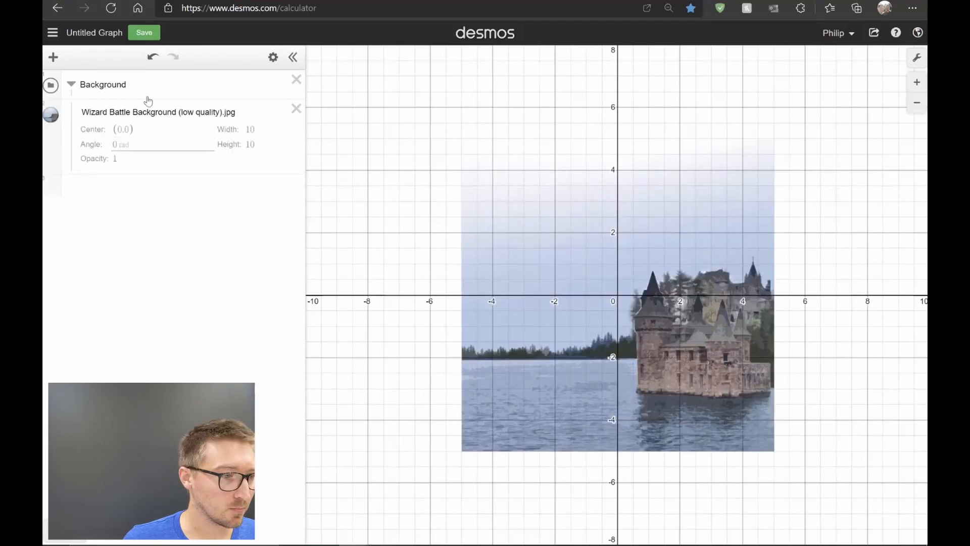
pyautogui.click(71, 85)
# Step: Create a second folder named Character below the Background folder
pyautogui.click(107, 112)
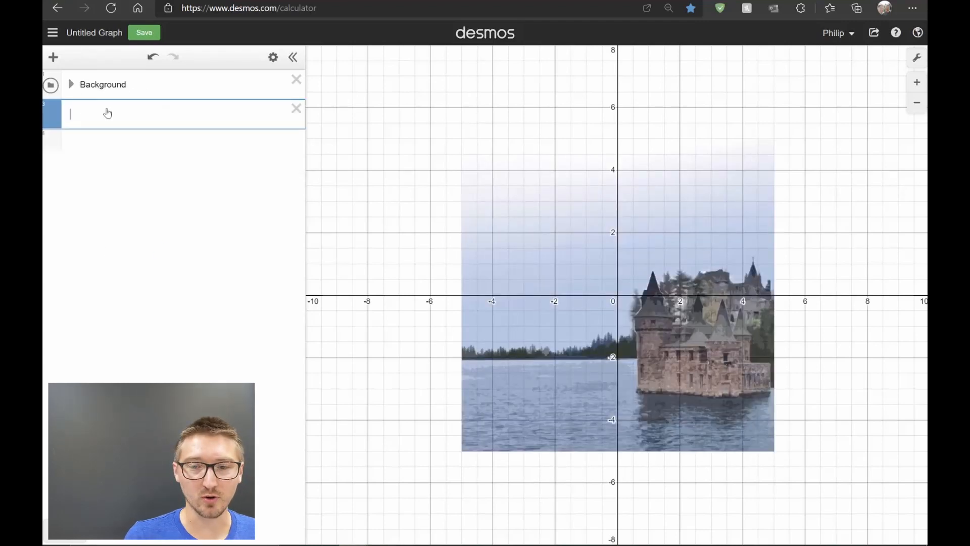
pyautogui.write('fol')
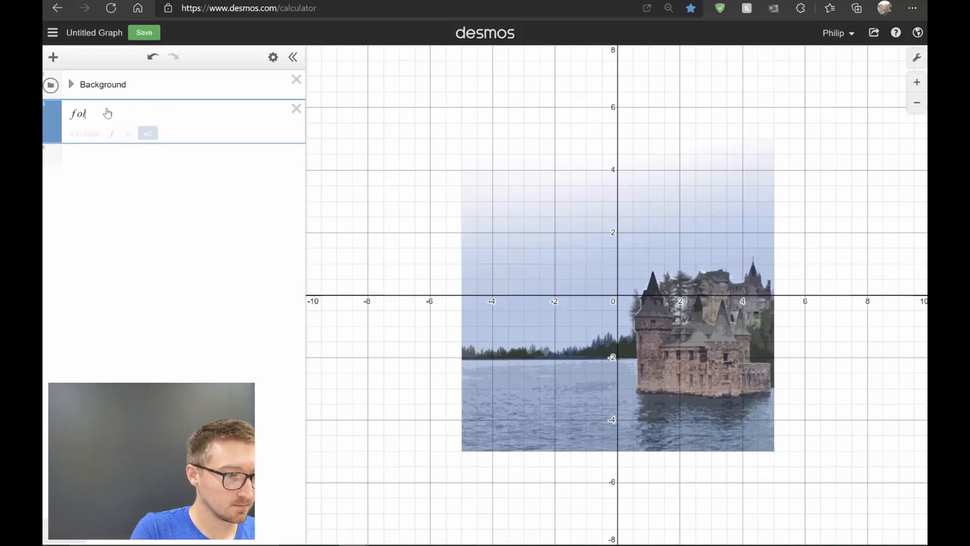
pyautogui.write('der')
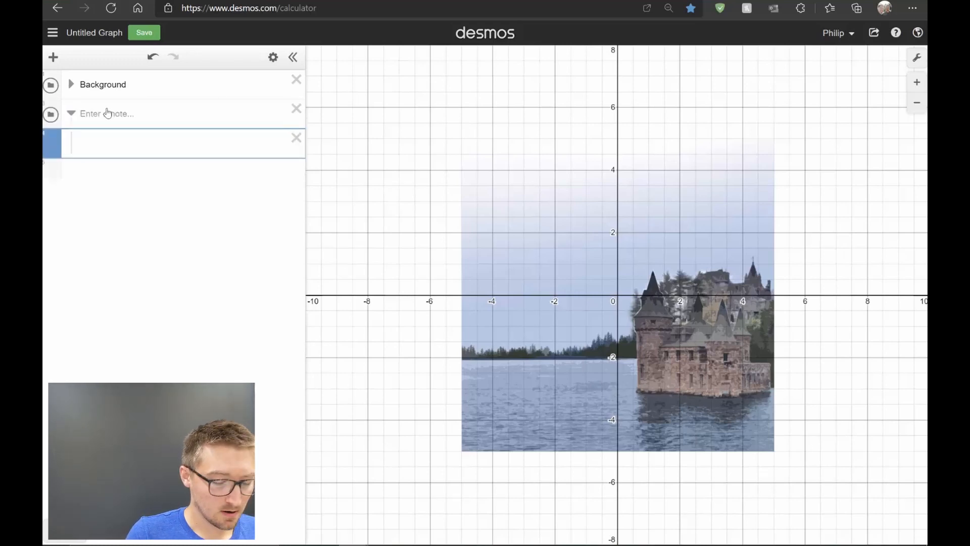
pyautogui.click(107, 113)
pyautogui.write('Ch')
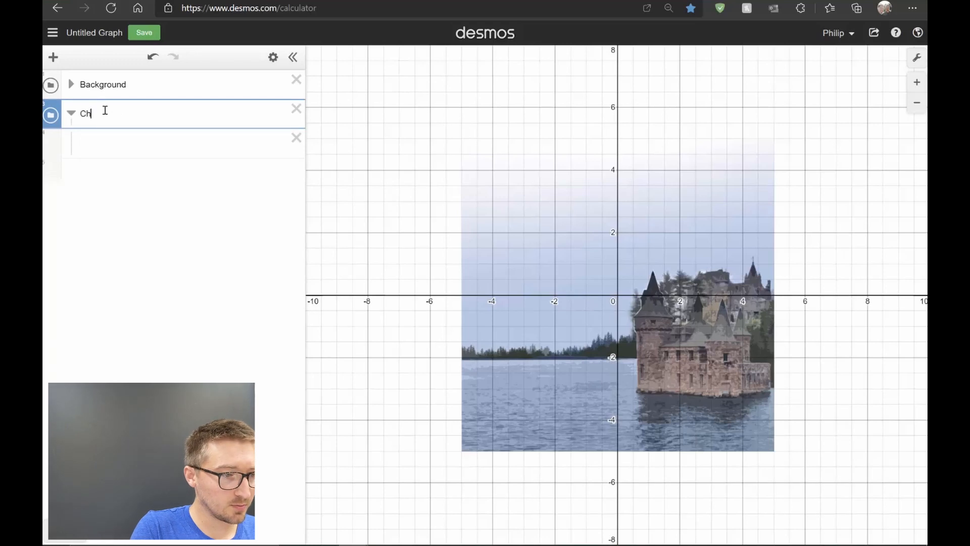
pyautogui.write('aracter')
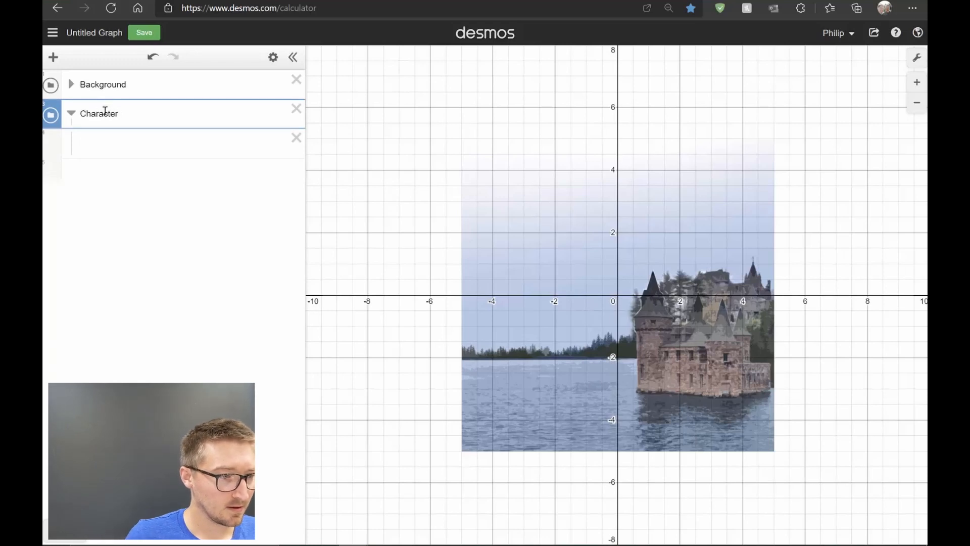
# Step: Add three more empty expression lines inside the Character folder
pyautogui.click(121, 147)
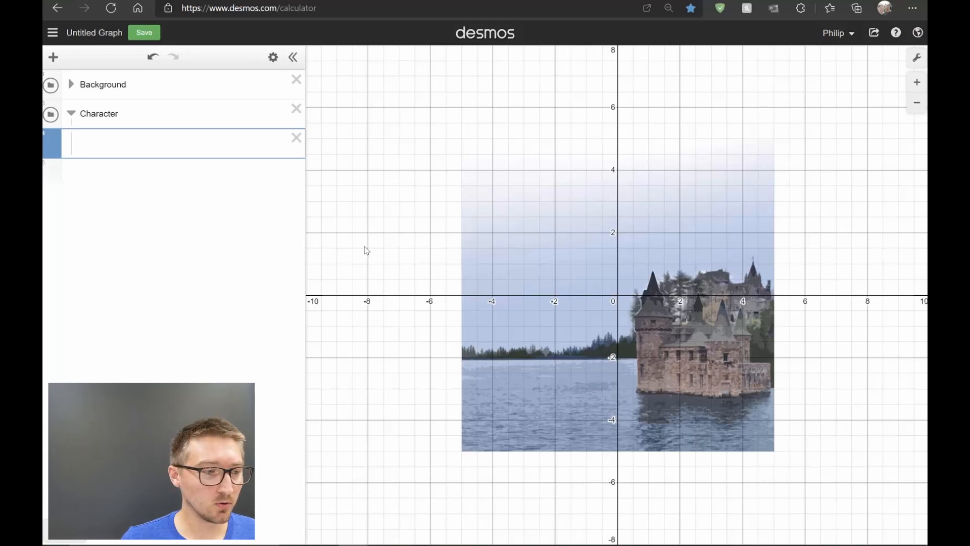
pyautogui.press('Return')
pyautogui.press('Return')
pyautogui.press('Return')
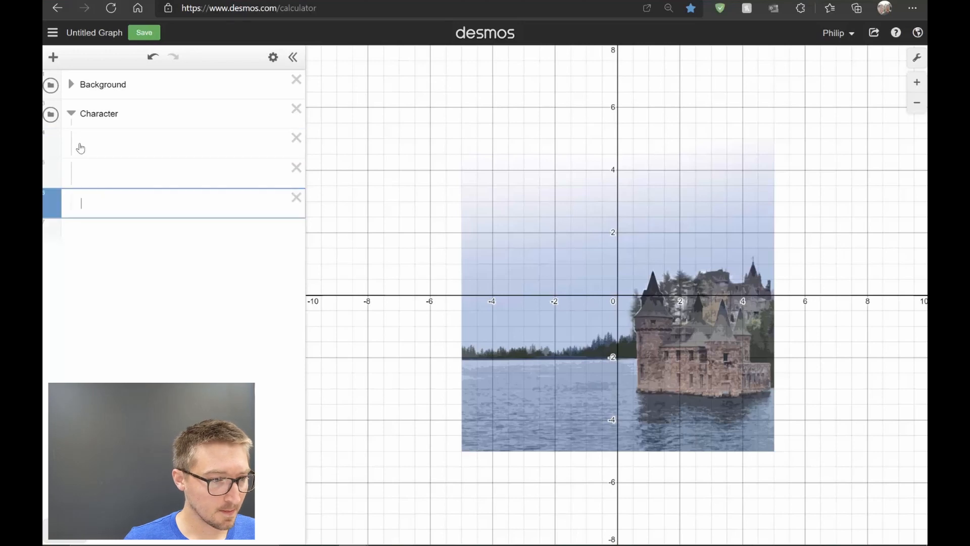
# Step: Insert the D'Radical the Dragon Thief images Full Dragon Fly 1, 2, 3 and 2 again, in order, in the Character folder's four lines
pyautogui.click(114, 147)
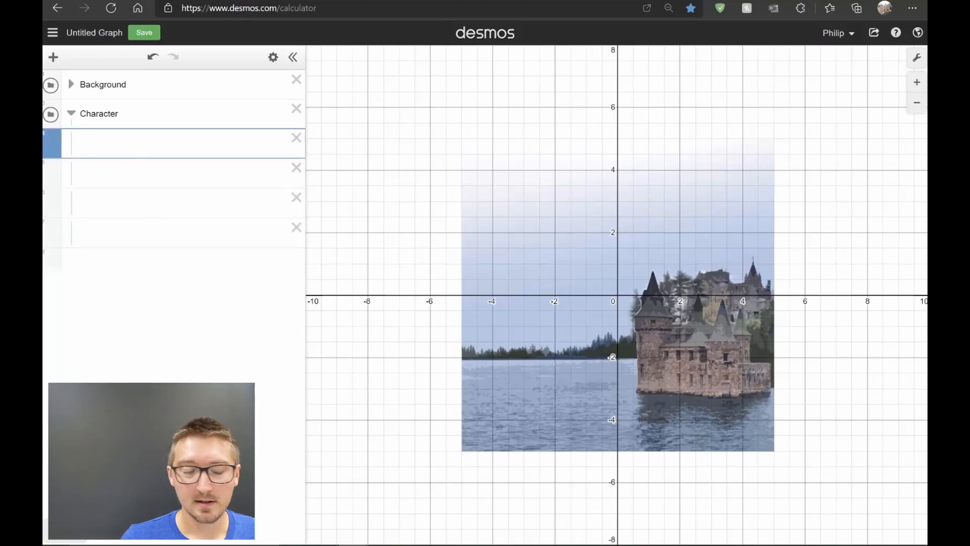
pyautogui.moveTo(824, 128); pyautogui.dragTo(150, 145)
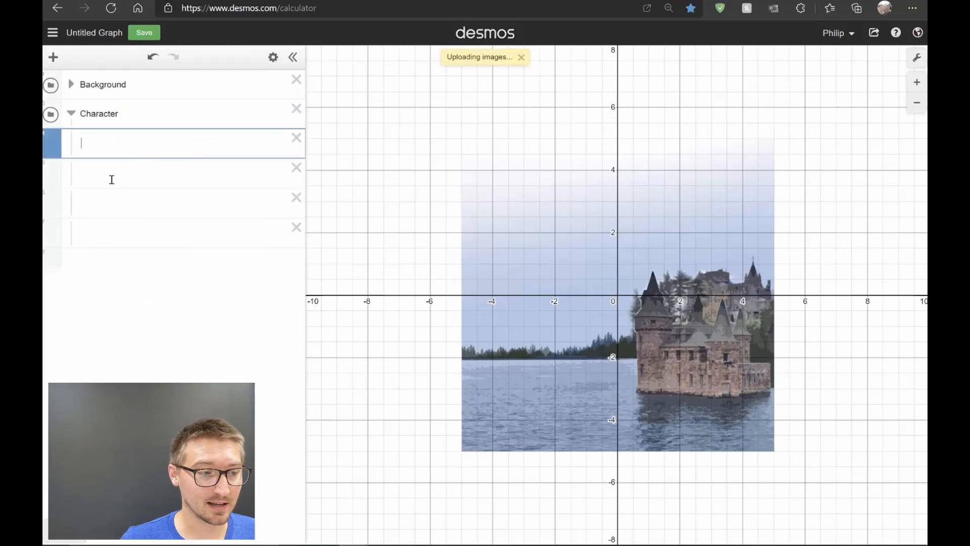
pyautogui.click(107, 211)
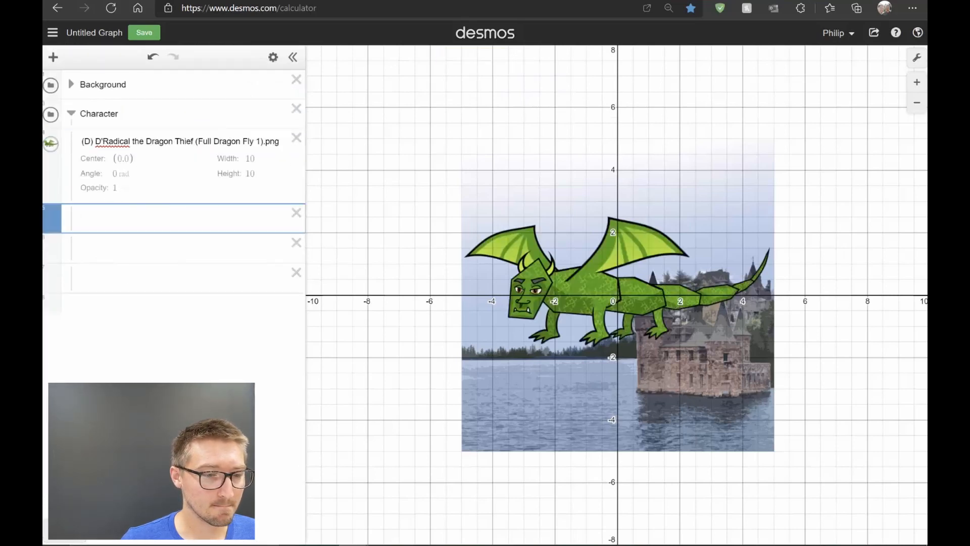
pyautogui.moveTo(649, 179); pyautogui.dragTo(100, 244)
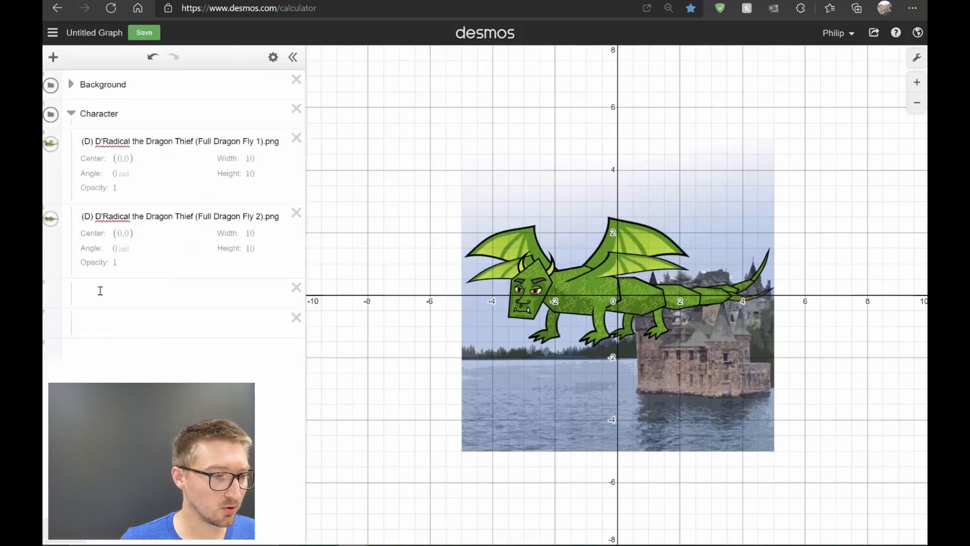
pyautogui.click(98, 290)
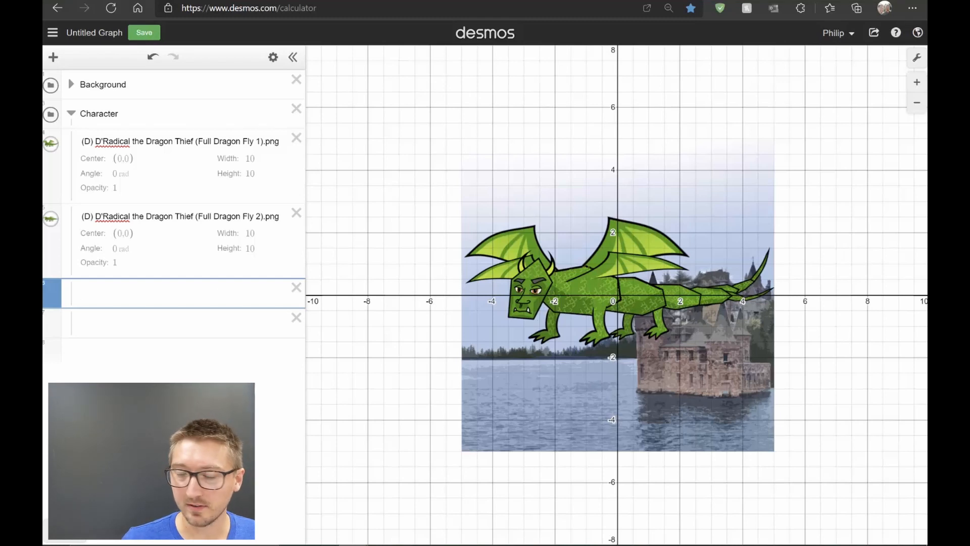
pyautogui.moveTo(408, 190); pyautogui.dragTo(97, 267)
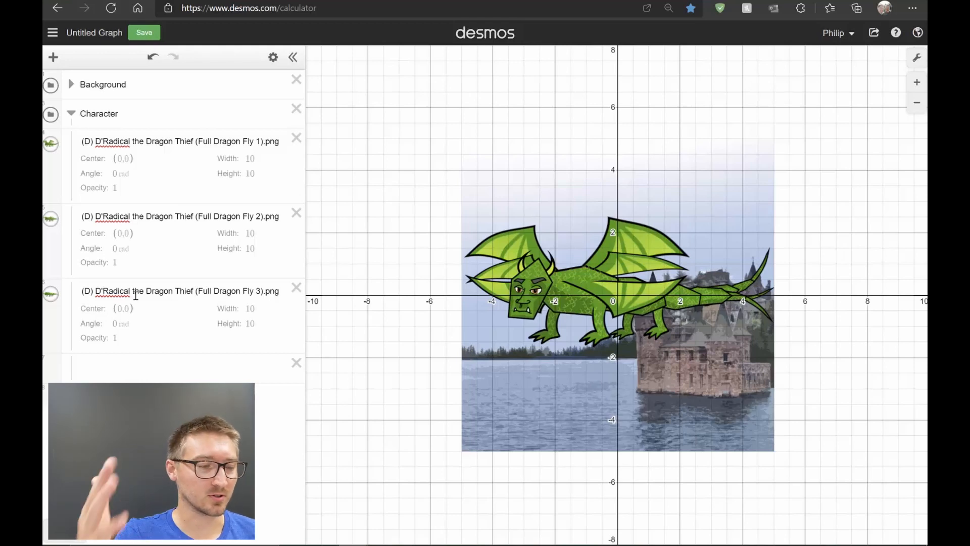
pyautogui.click(161, 369)
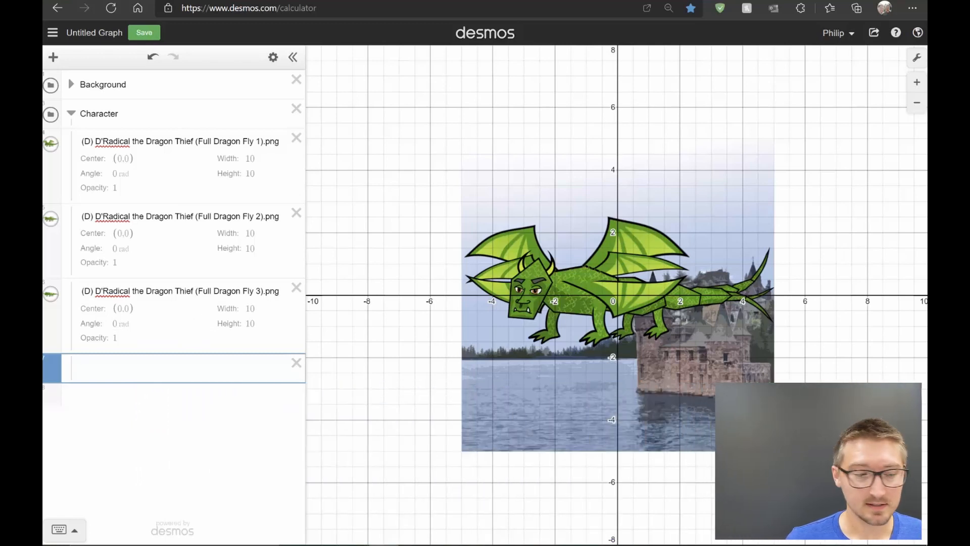
pyautogui.moveTo(543, 225); pyautogui.dragTo(110, 378)
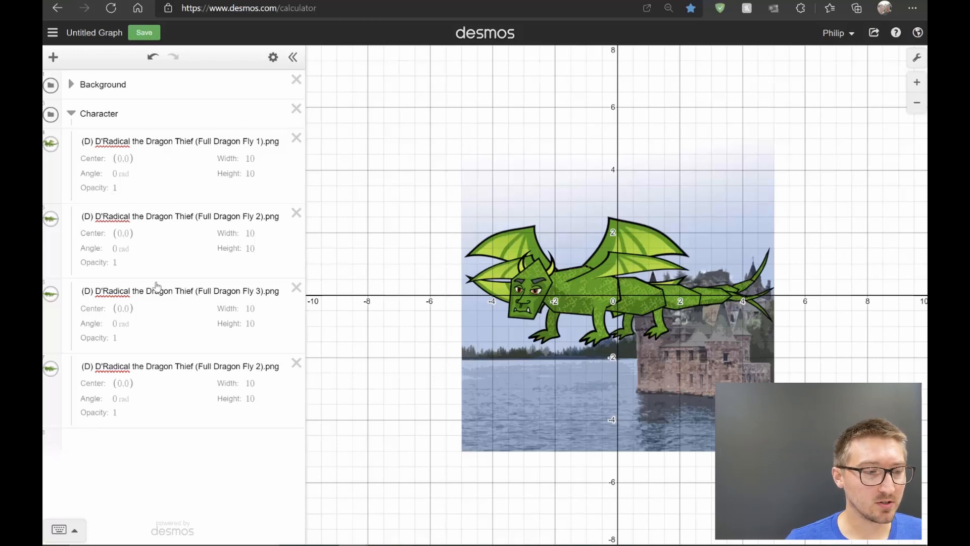
# Step: Add a slider g_ifTime = 0 at the start of the Character folder, ranging from 0 to 10
pyautogui.click(134, 113)
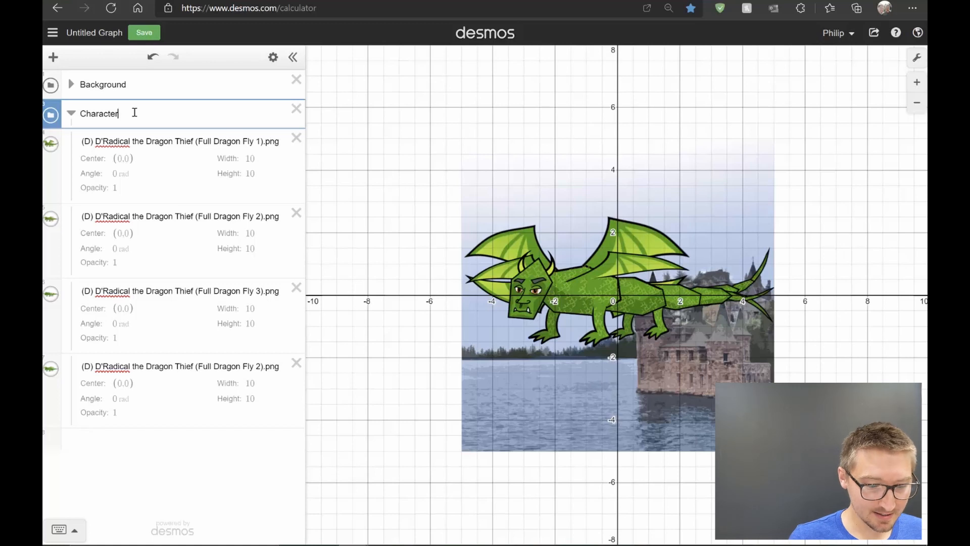
pyautogui.press('Return')
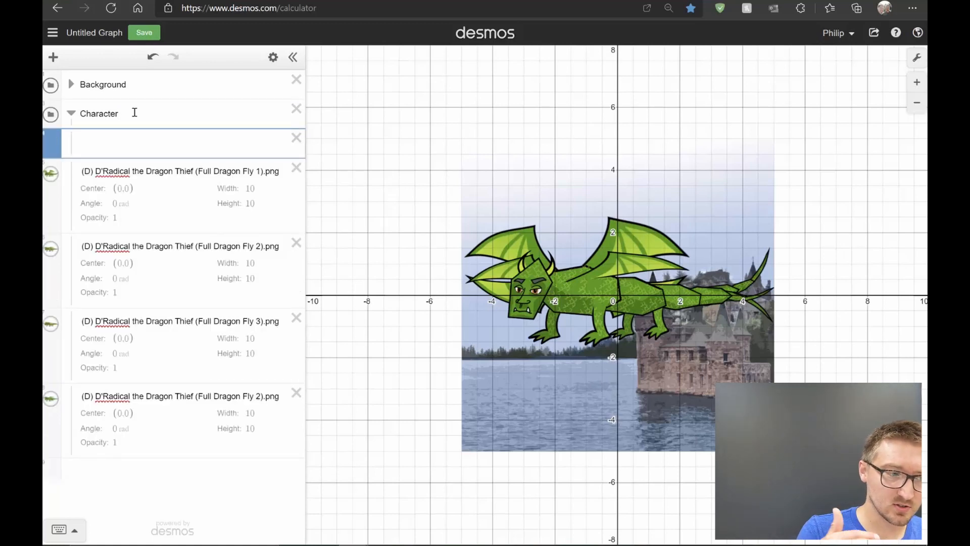
pyautogui.write('g_')
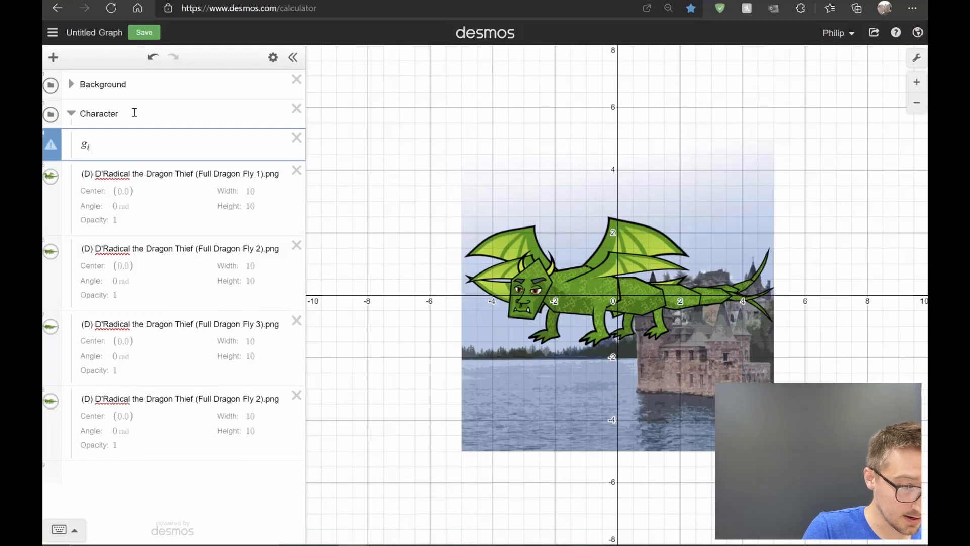
pyautogui.write('ifTime=')
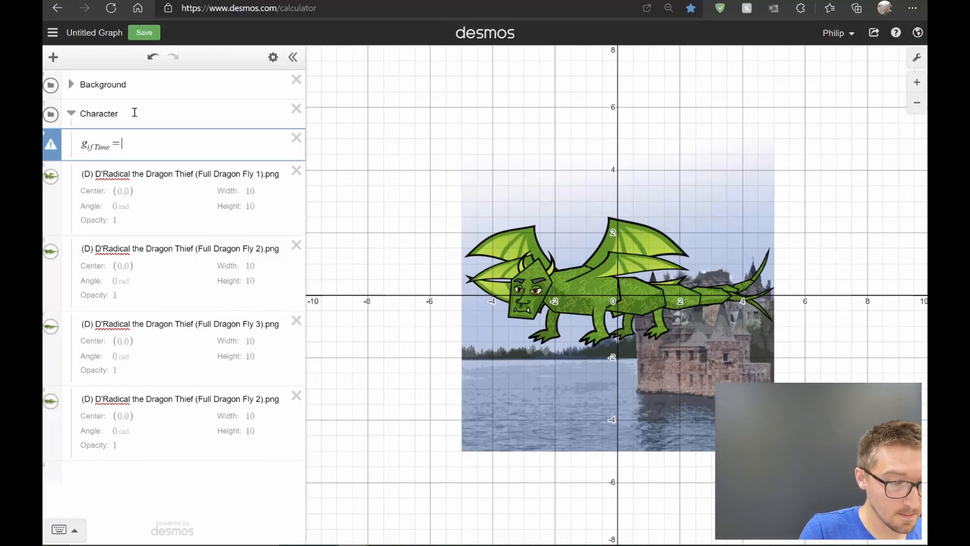
pyautogui.write('0')
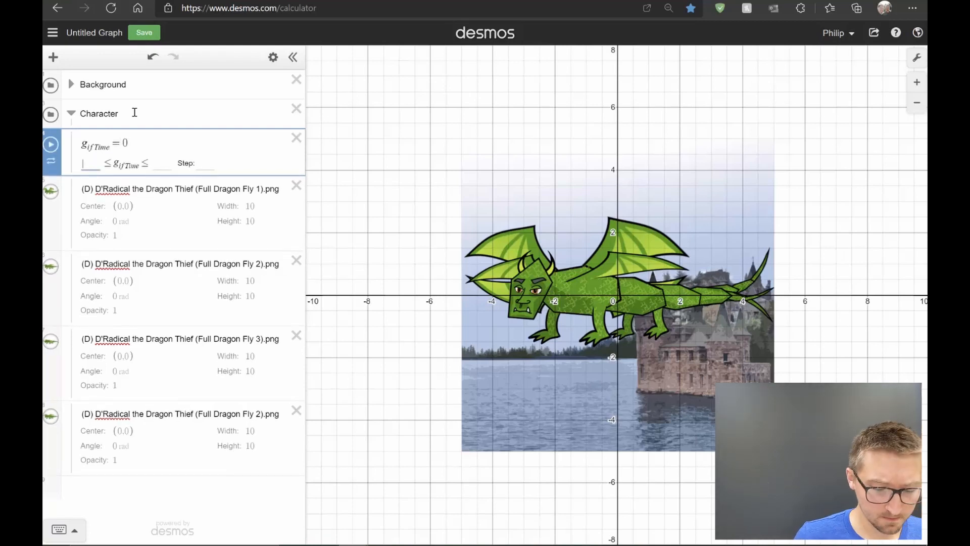
pyautogui.write('0')
pyautogui.press('Tab')
pyautogui.write('10')
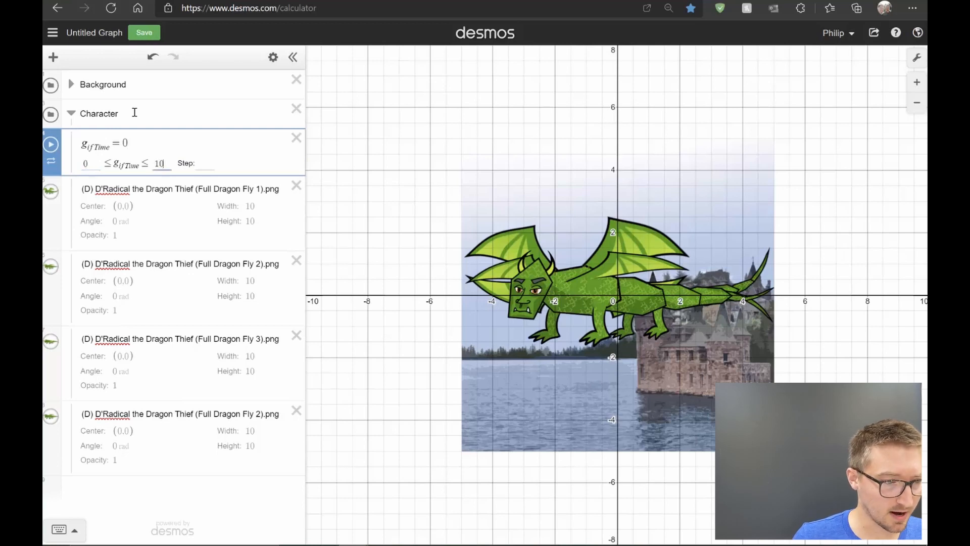
pyautogui.press('Return')
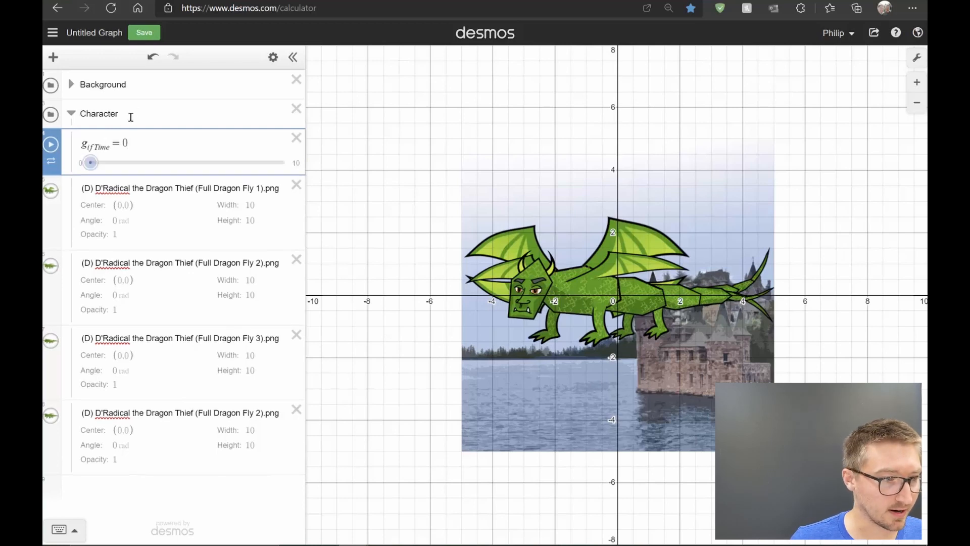
# Step: Set the g_ifTime slider's animation mode to play indefinitely
pyautogui.click(51, 163)
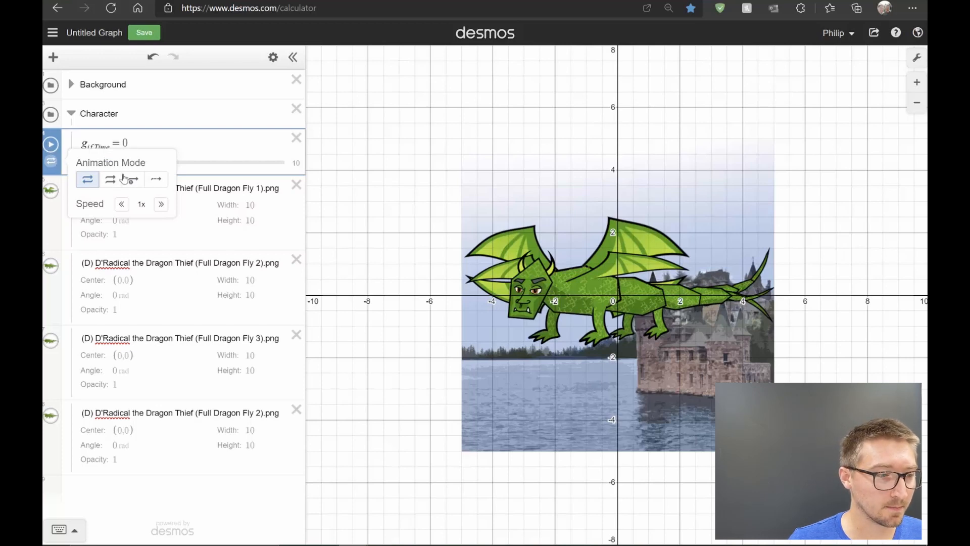
pyautogui.click(157, 183)
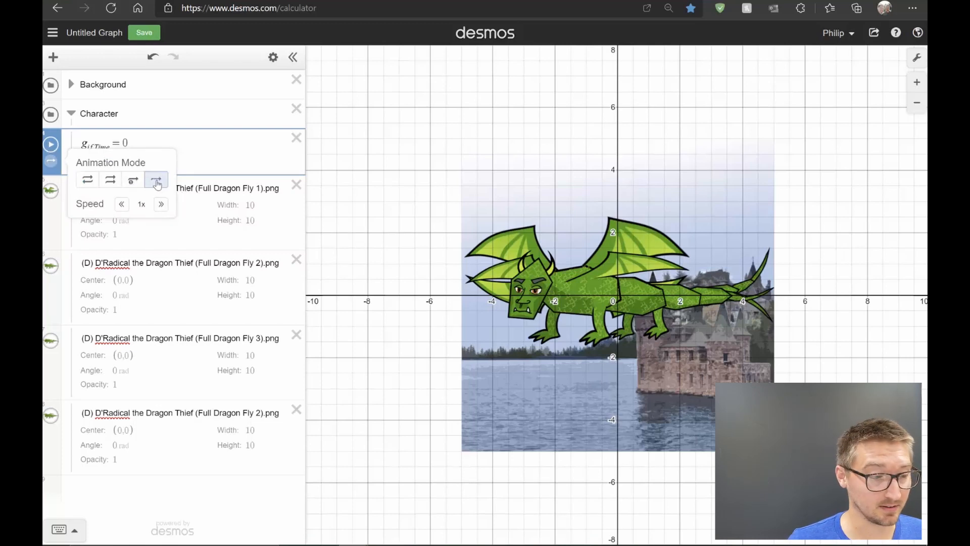
pyautogui.click(164, 142)
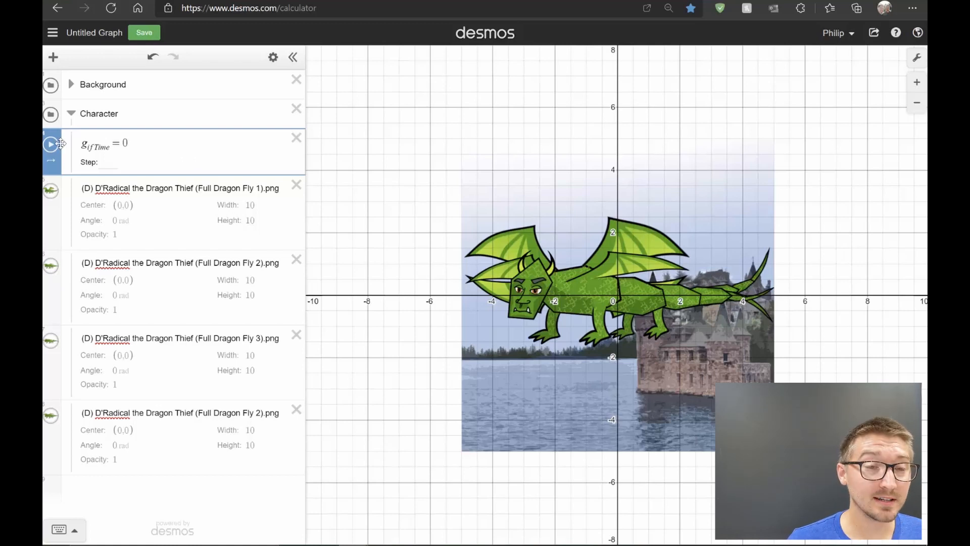
# Step: Add the expression f_rame = mod(g_ifTime, 4) directly below the g_ifTime slider in the Character folder
pyautogui.click(134, 143)
pyautogui.press('Return')
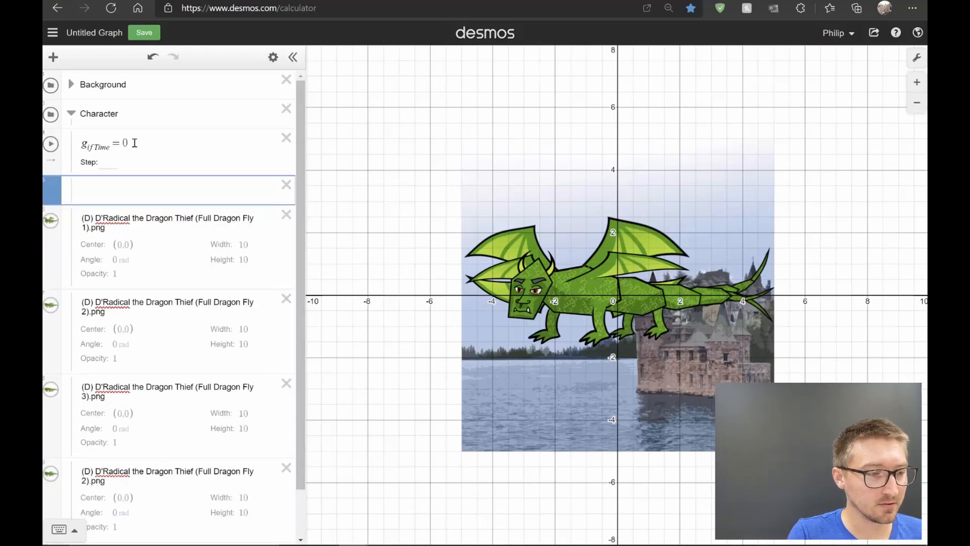
pyautogui.write('fram')
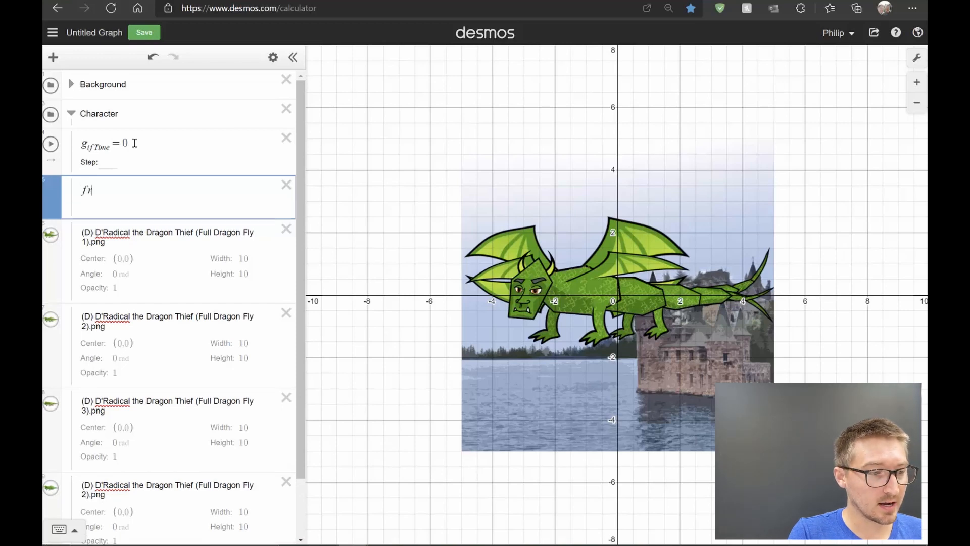
pyautogui.press('BackSpace')
pyautogui.press('BackSpace')
pyautogui.press('BackSpace')
pyautogui.write('_ra')
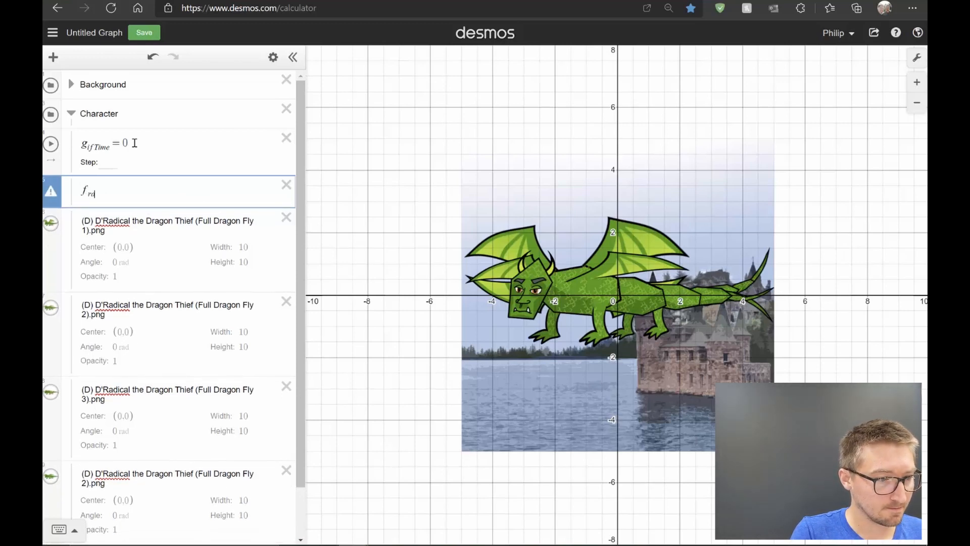
pyautogui.write('me=')
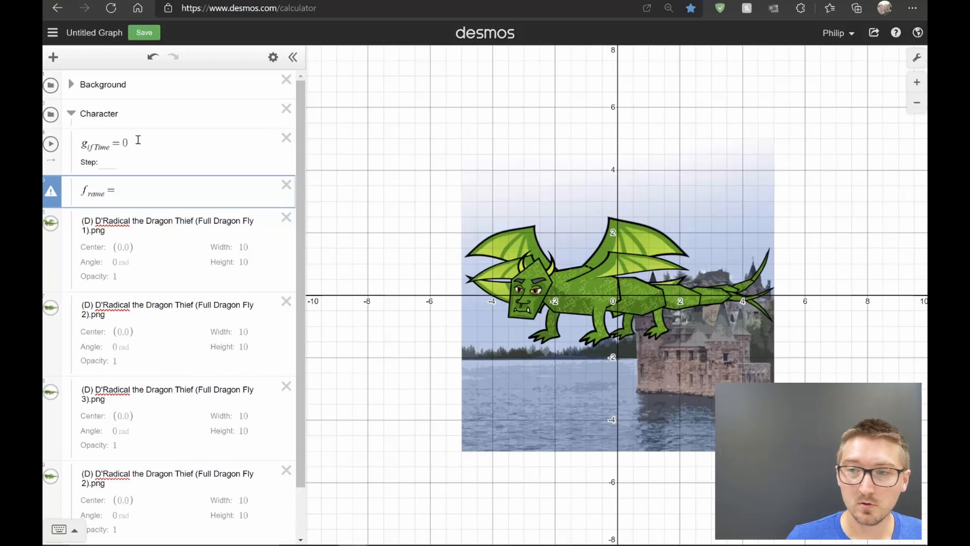
pyautogui.write('m')
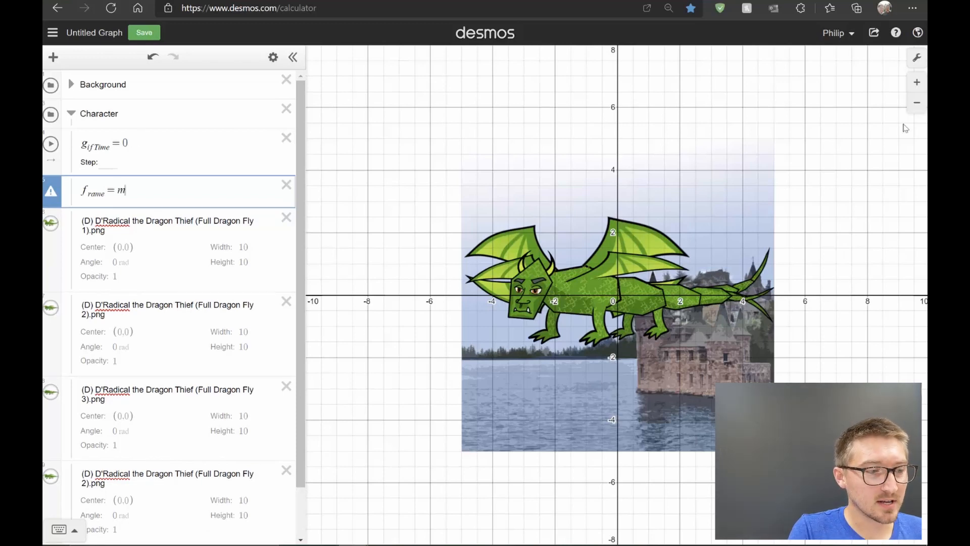
pyautogui.write('od(')
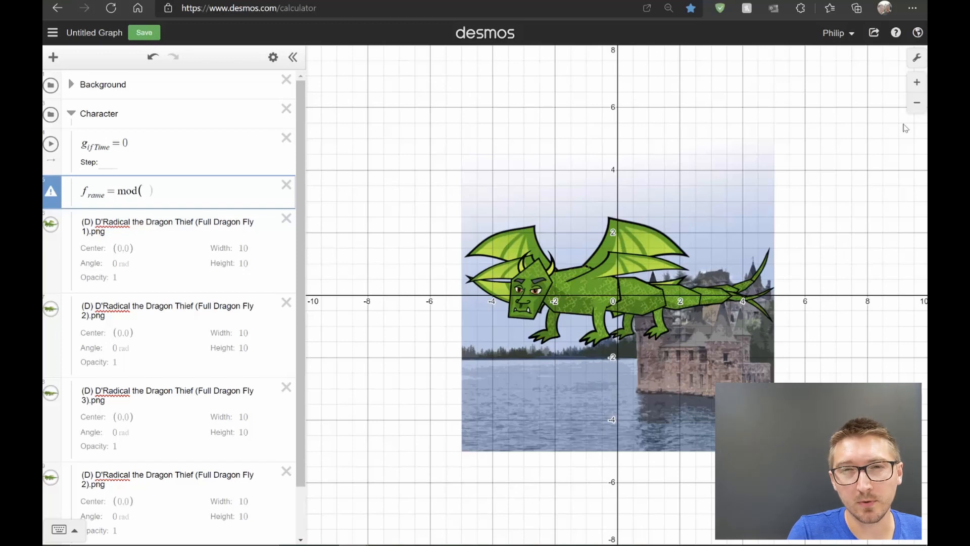
pyautogui.write('g_ifTim')
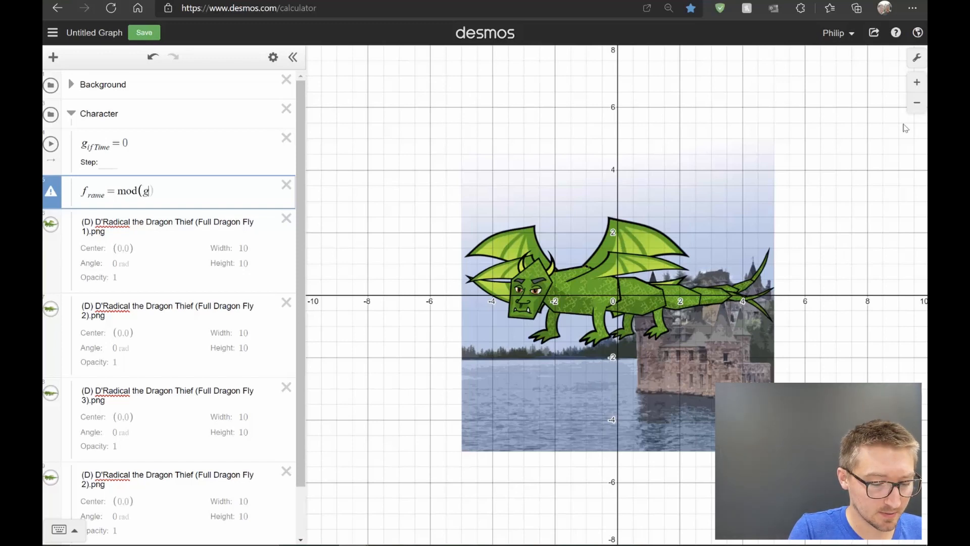
pyautogui.write('e')
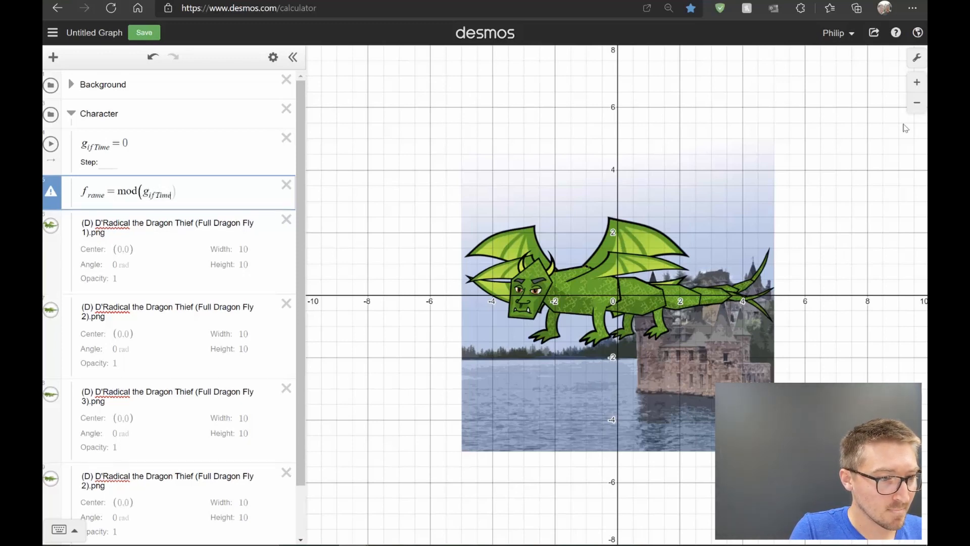
pyautogui.write(',4')
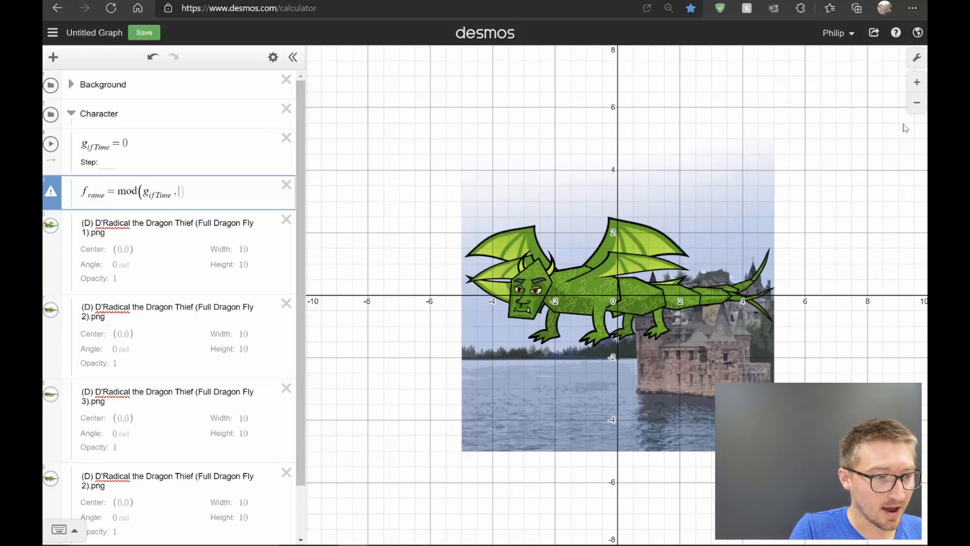
pyautogui.write(')')
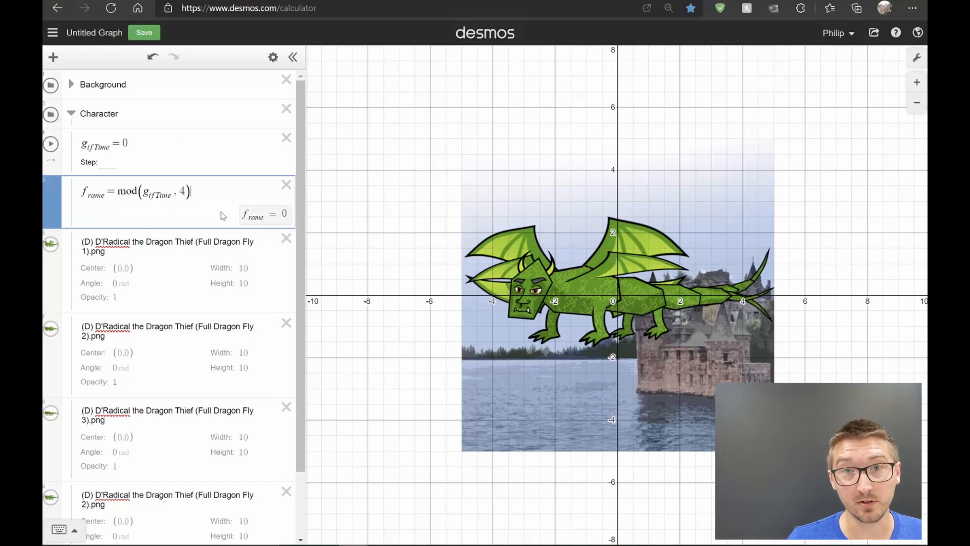
# Step: Play and pause the g_ifTime slider twice to examine how the f_rame value cycles
pyautogui.click(51, 144)
pyautogui.click(50, 145)
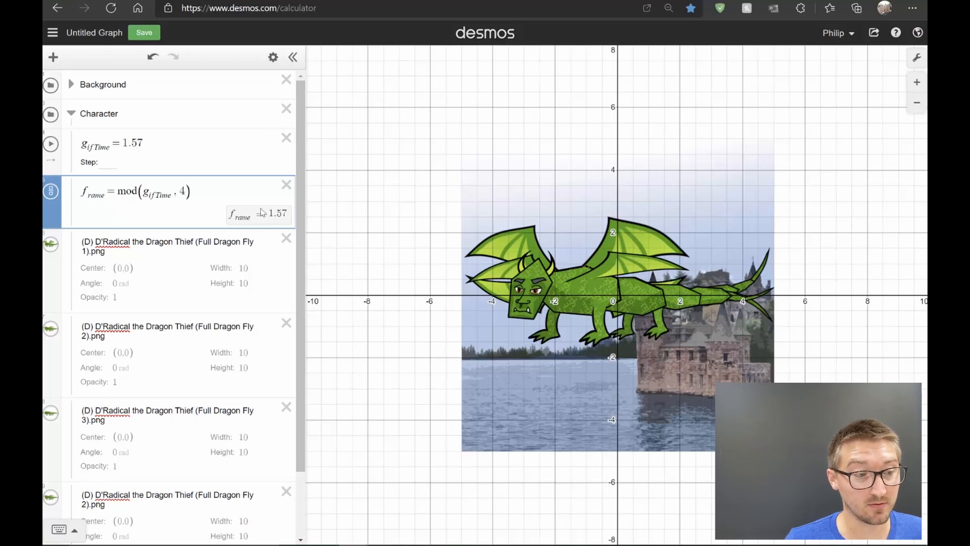
pyautogui.click(52, 145)
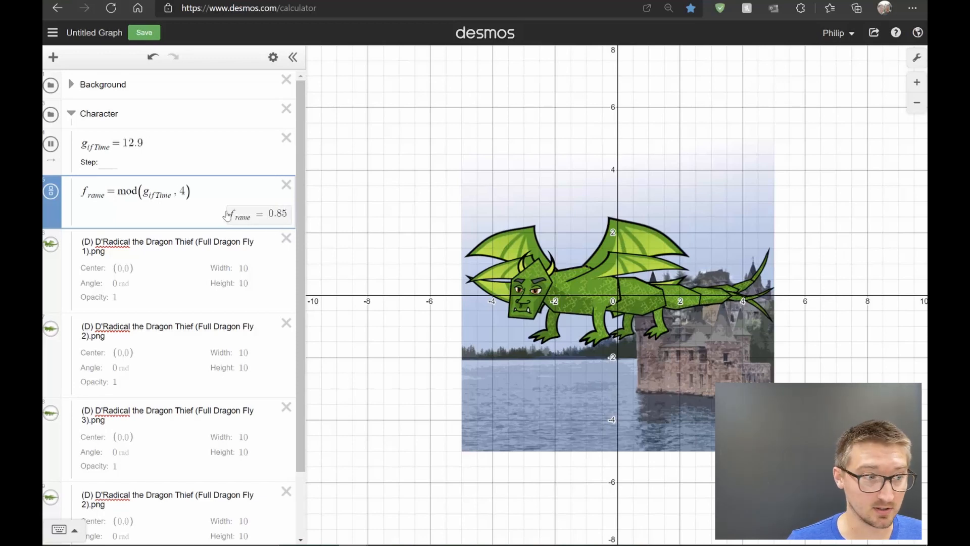
pyautogui.click(50, 145)
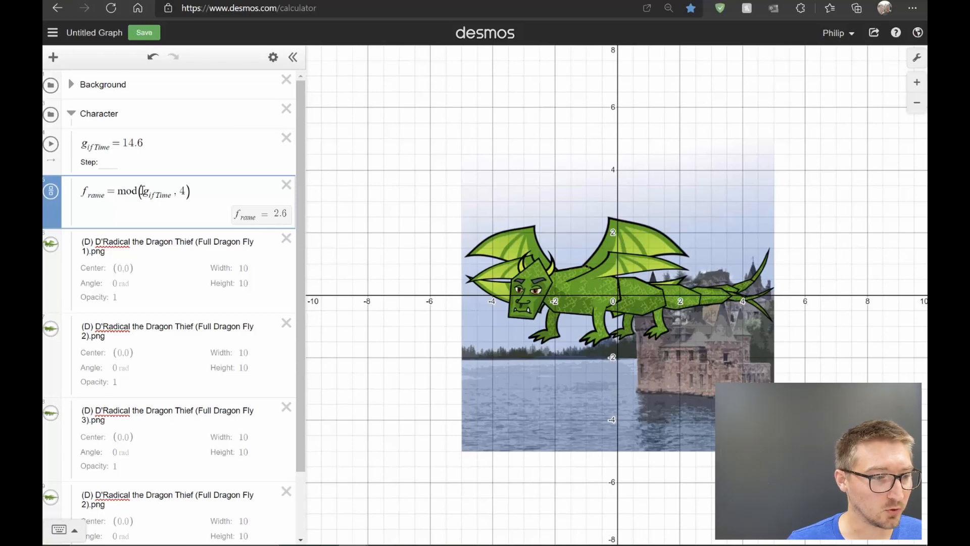
# Step: Wrap g_ifTime in floor() inside the f_rame formula's mod function, and briefly run the g_ifTime slider to check it
pyautogui.write('f')
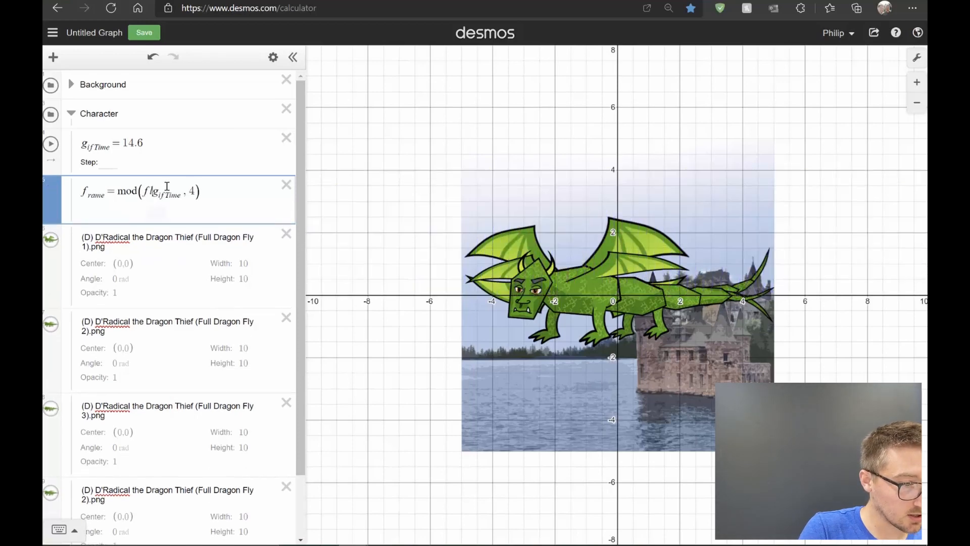
pyautogui.write('loor(')
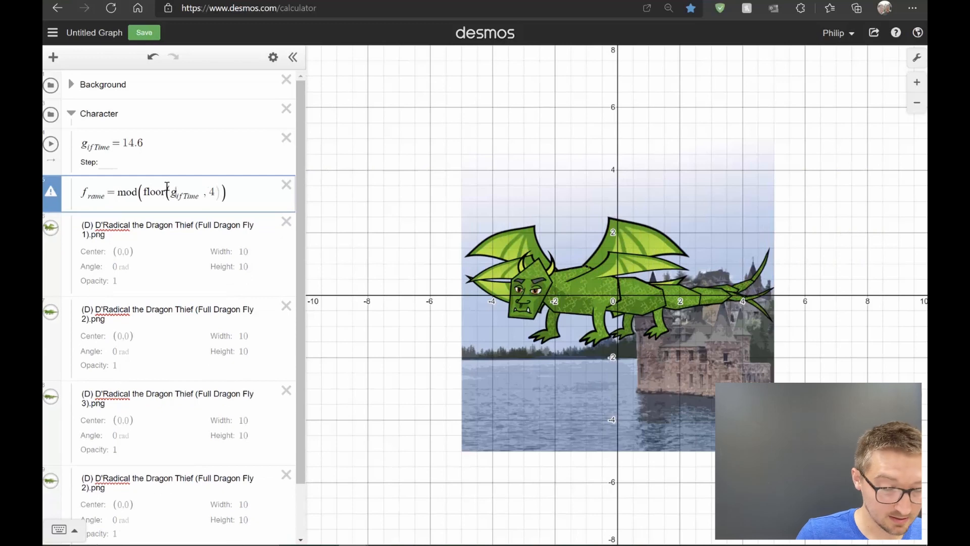
pyautogui.press('Right')
pyautogui.write('0')
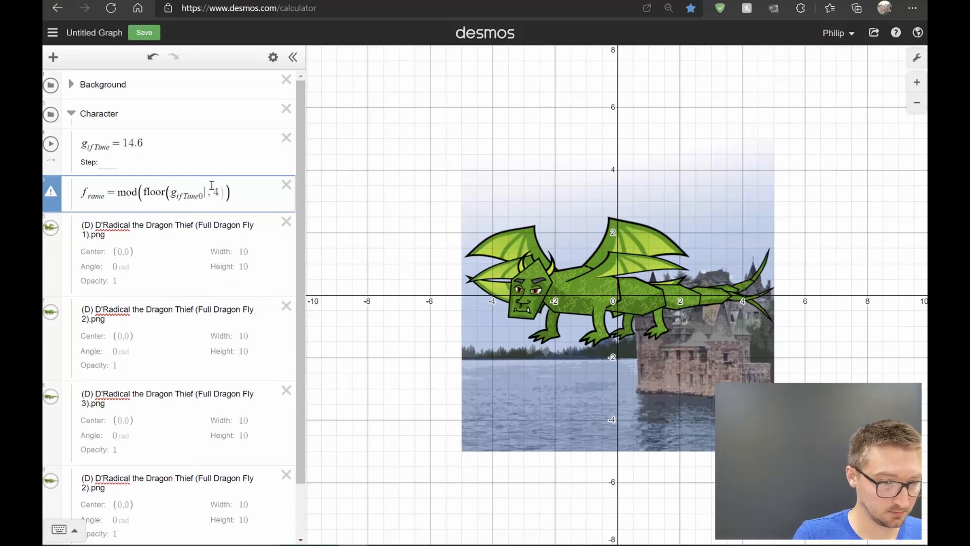
pyautogui.press('BackSpace')
pyautogui.write(')')
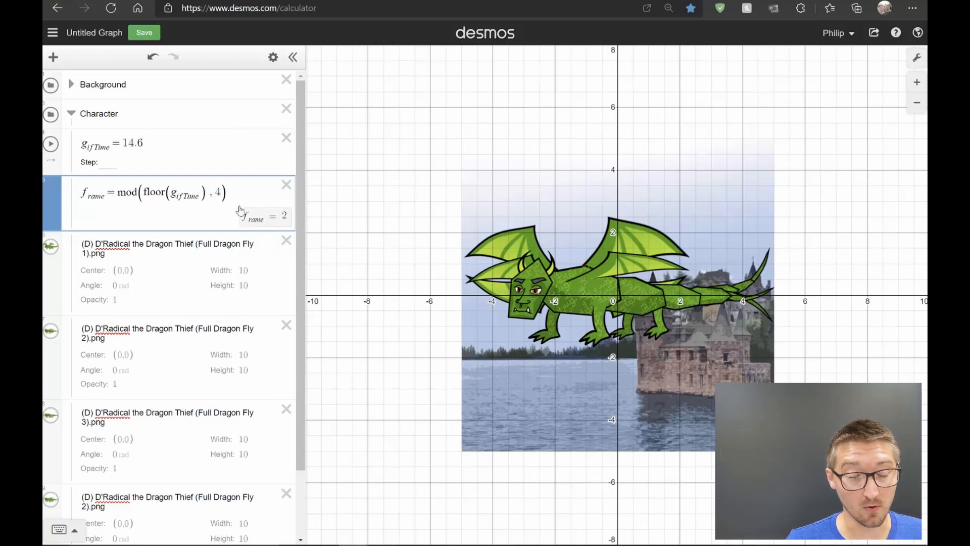
pyautogui.click(51, 145)
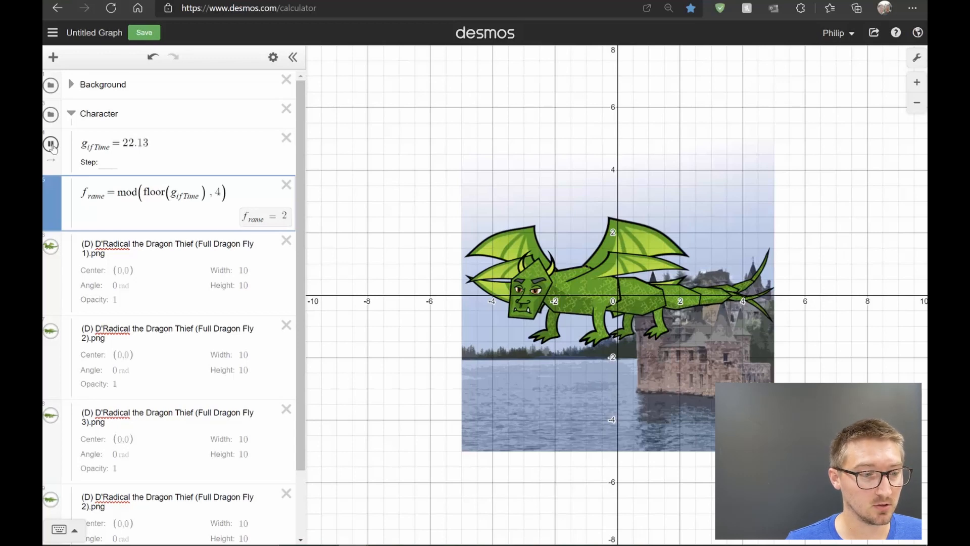
pyautogui.click(51, 145)
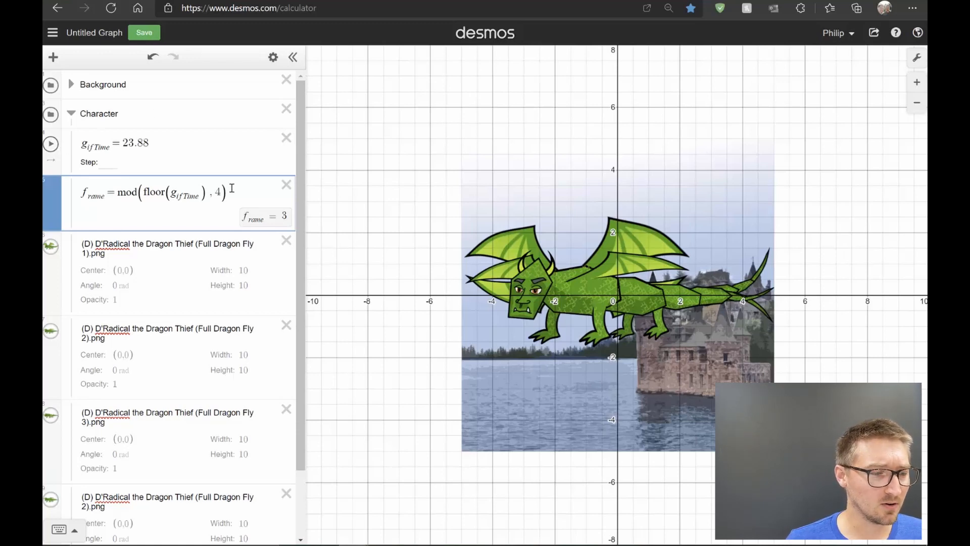
# Step: Append +1 to the f_rame formula and briefly run the g_ifTime slider to check the frame numbers
pyautogui.write('+1')
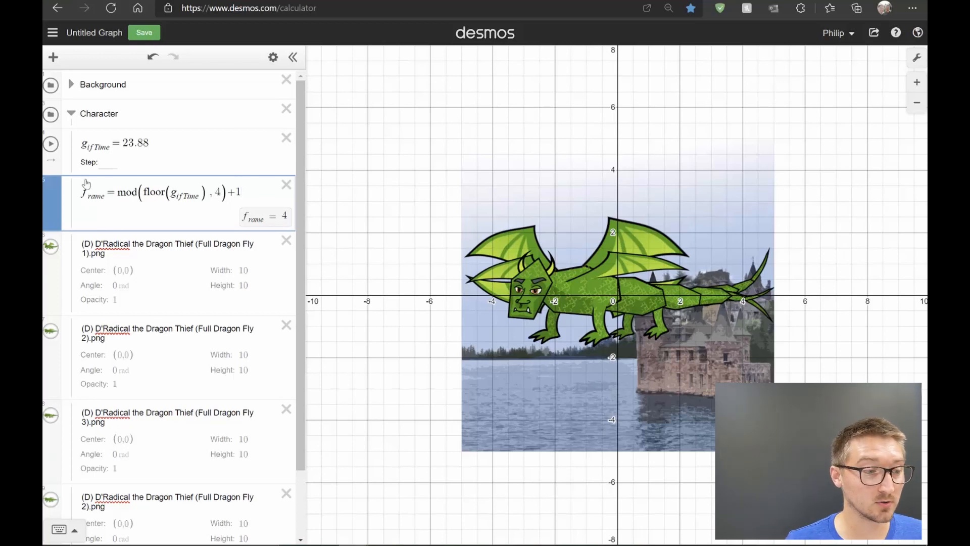
pyautogui.click(55, 146)
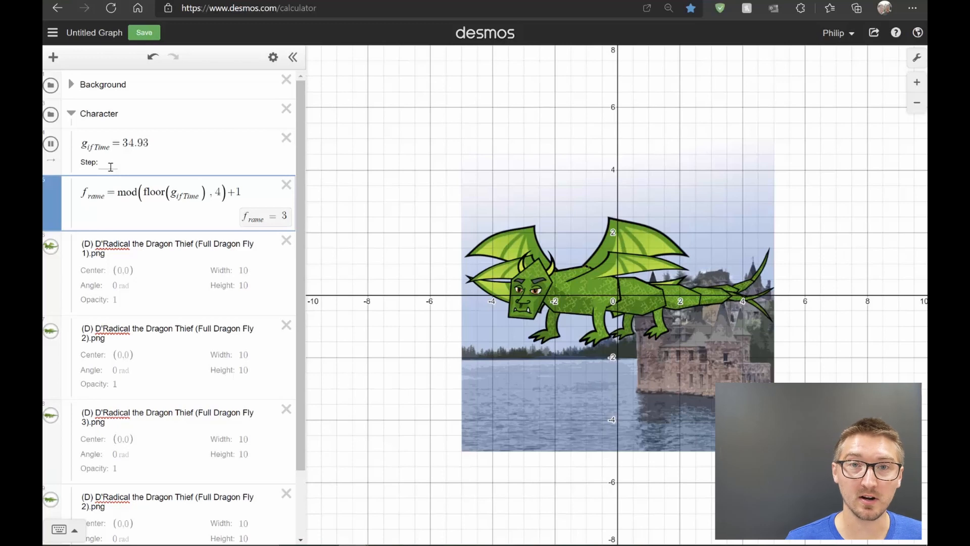
pyautogui.click(51, 145)
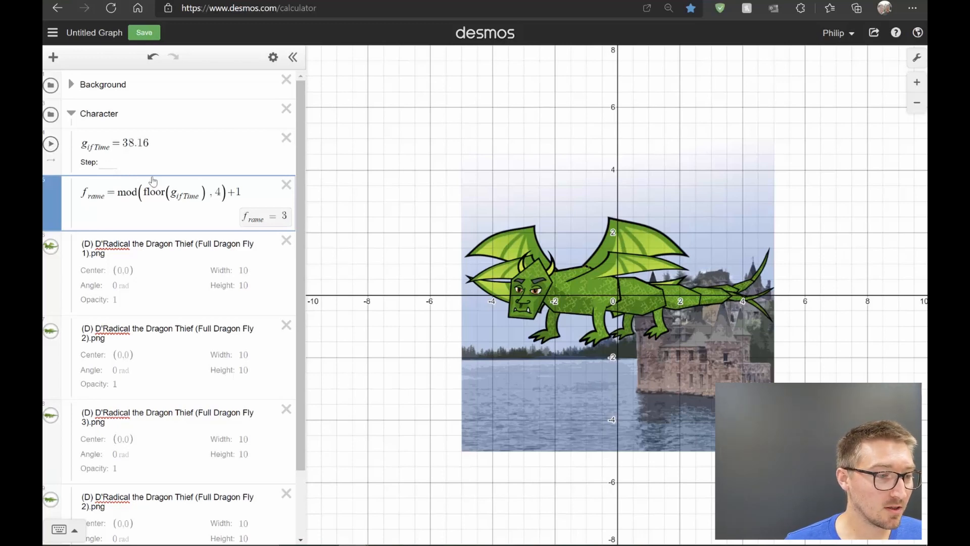
# Step: Add a g_ifSpeed slider between g_ifTime and f_rame, ranging from 0 to 10, and set it to 5
pyautogui.press('Return')
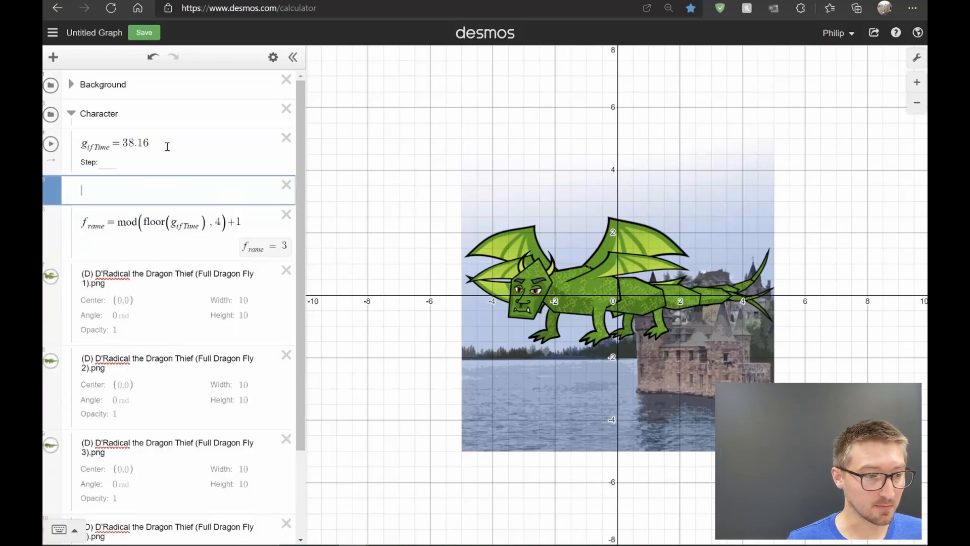
pyautogui.write('s')
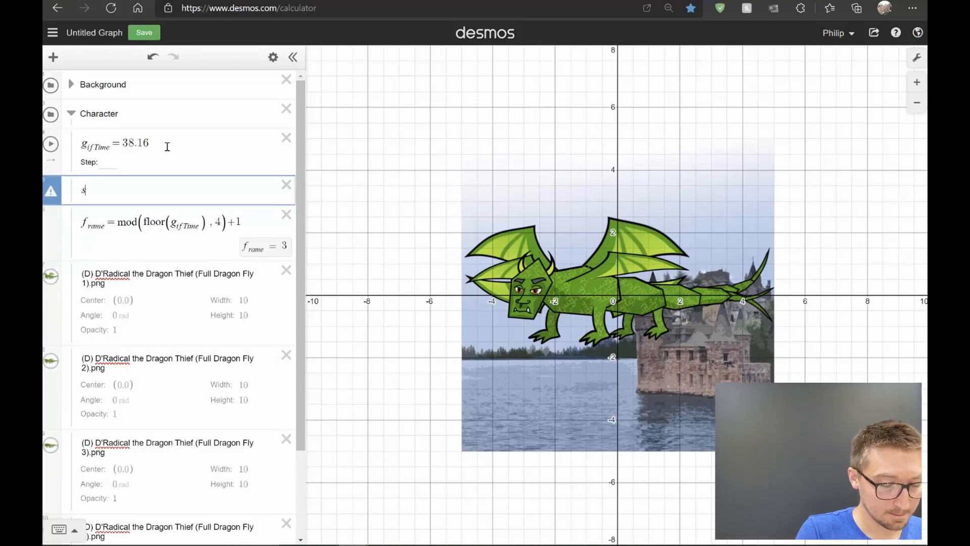
pyautogui.press('BackSpace')
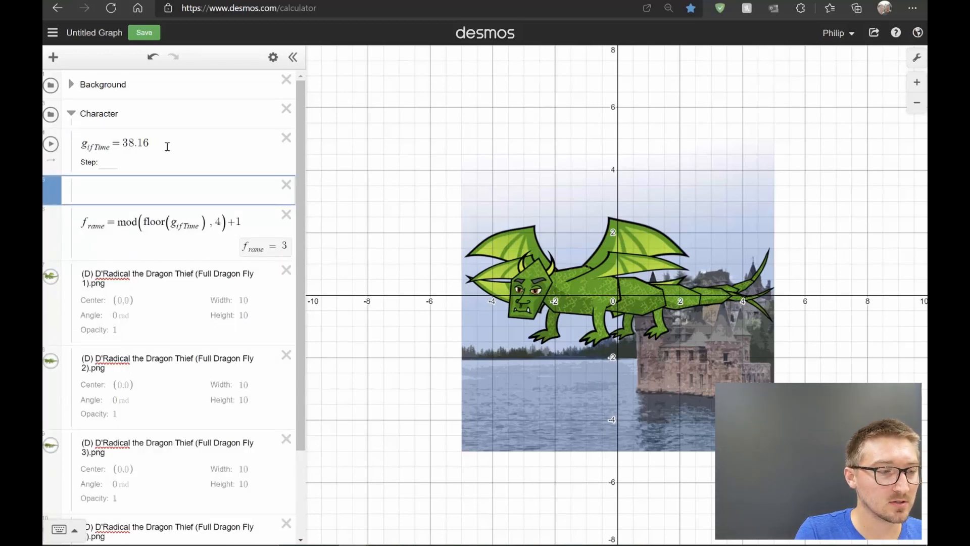
pyautogui.write('g_ifS')
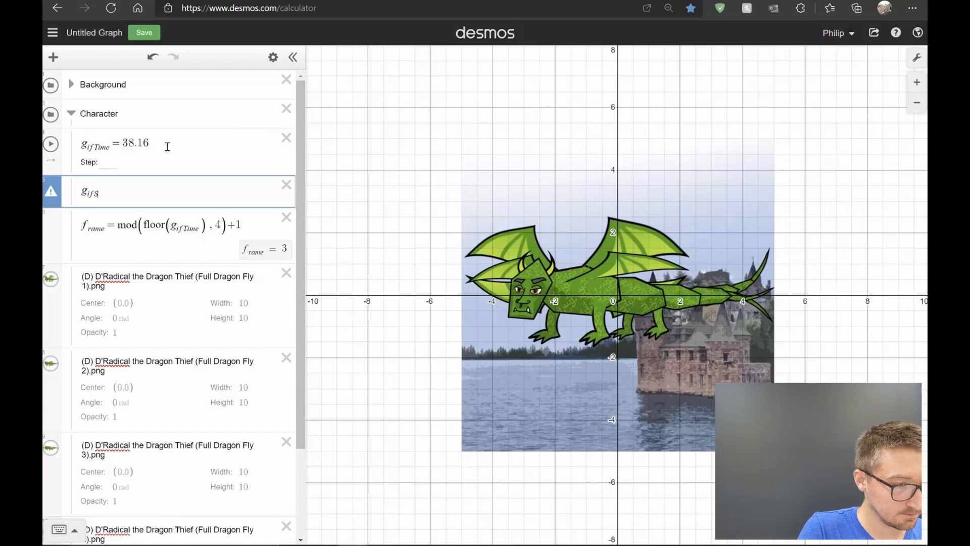
pyautogui.write('peed}')
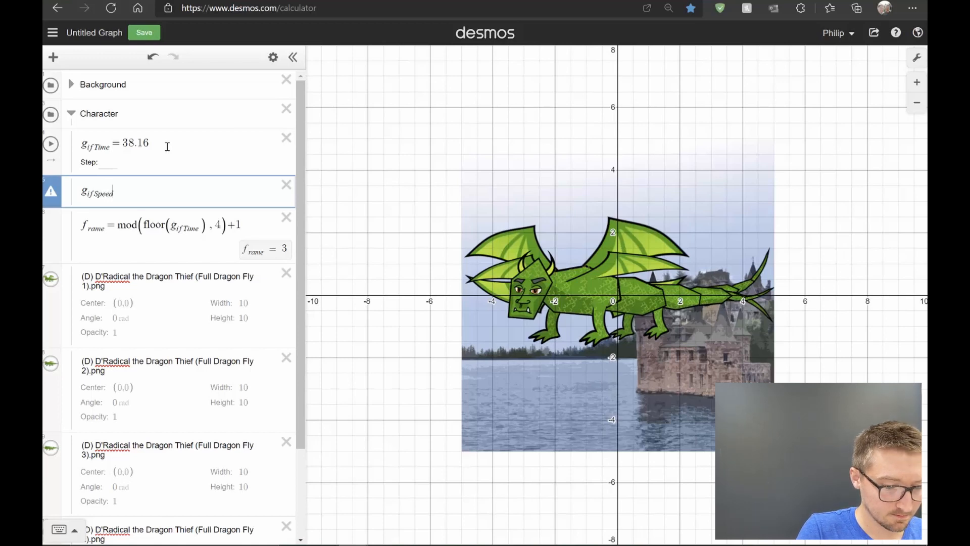
pyautogui.write('=0')
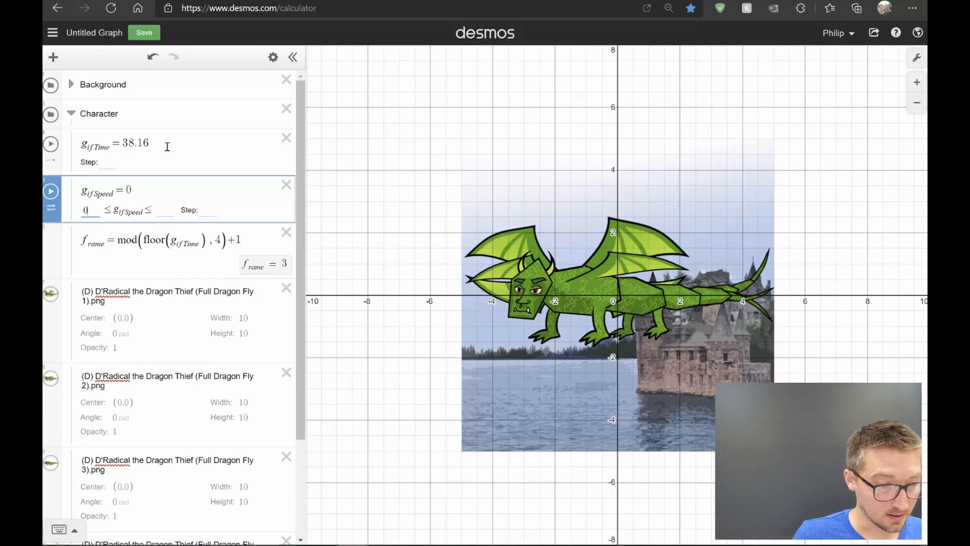
pyautogui.press('Tab')
pyautogui.write('40')
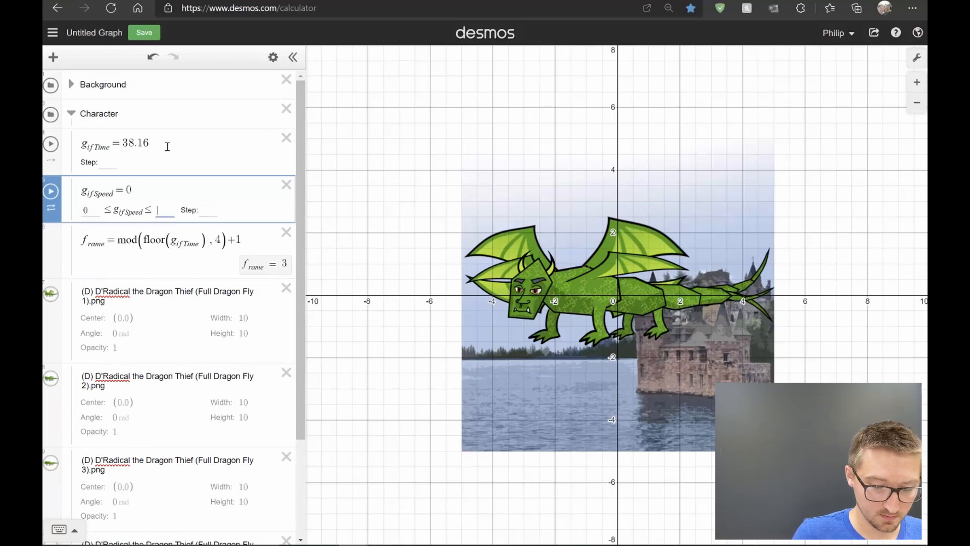
pyautogui.write('10')
pyautogui.press('Return')
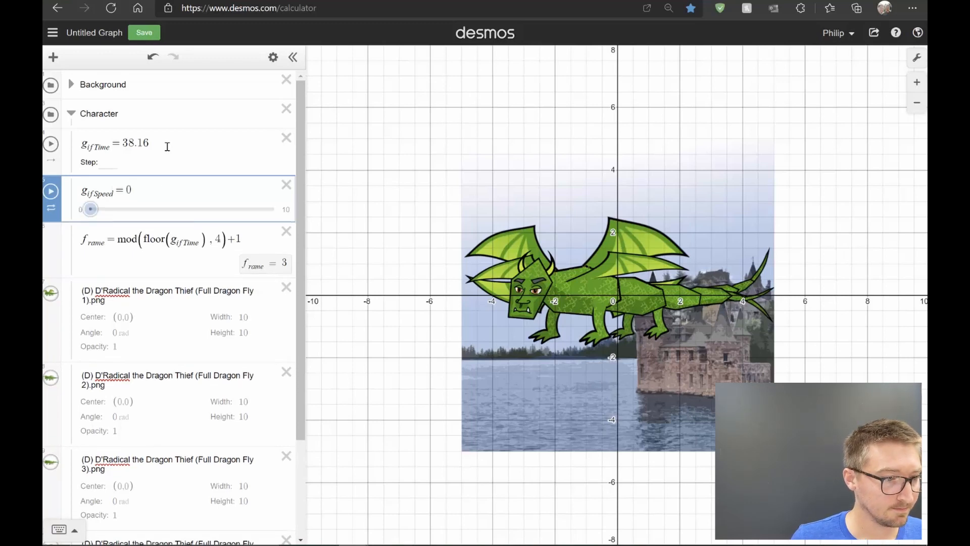
pyautogui.click(285, 210)
pyautogui.press('Return')
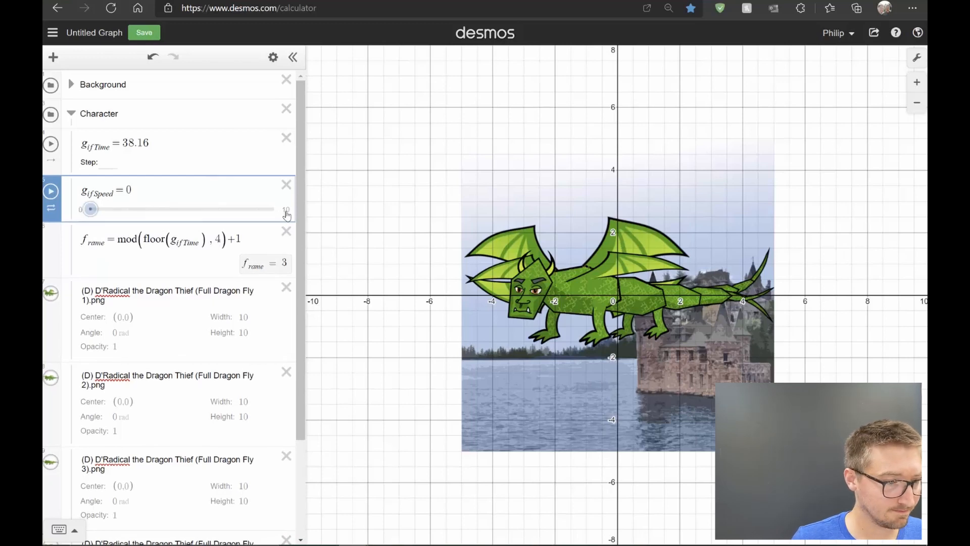
pyautogui.moveTo(89, 210); pyautogui.dragTo(189, 212)
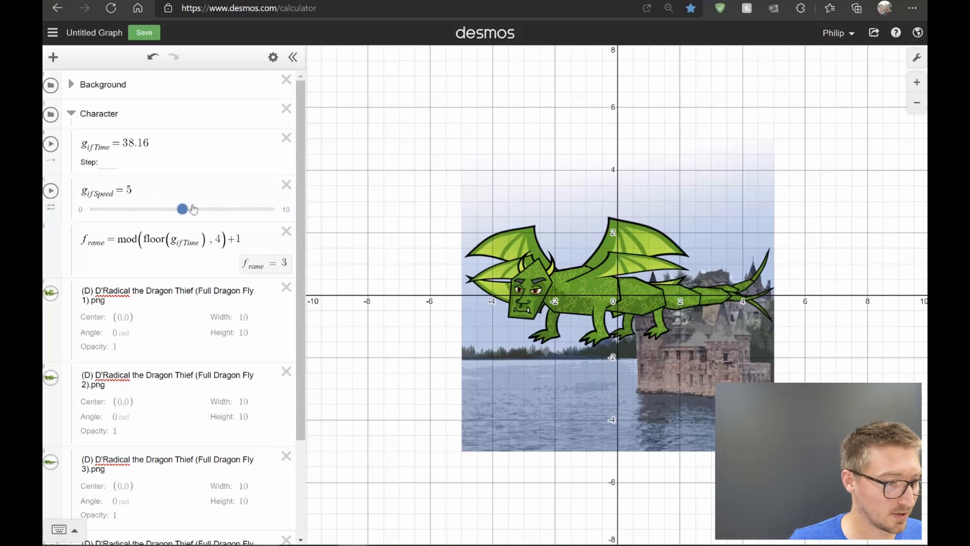
# Step: Multiply g_ifTime by g_ifSpeed inside the floor() of the f_rame formula and briefly run the g_ifTime slider to check it
pyautogui.click(230, 239)
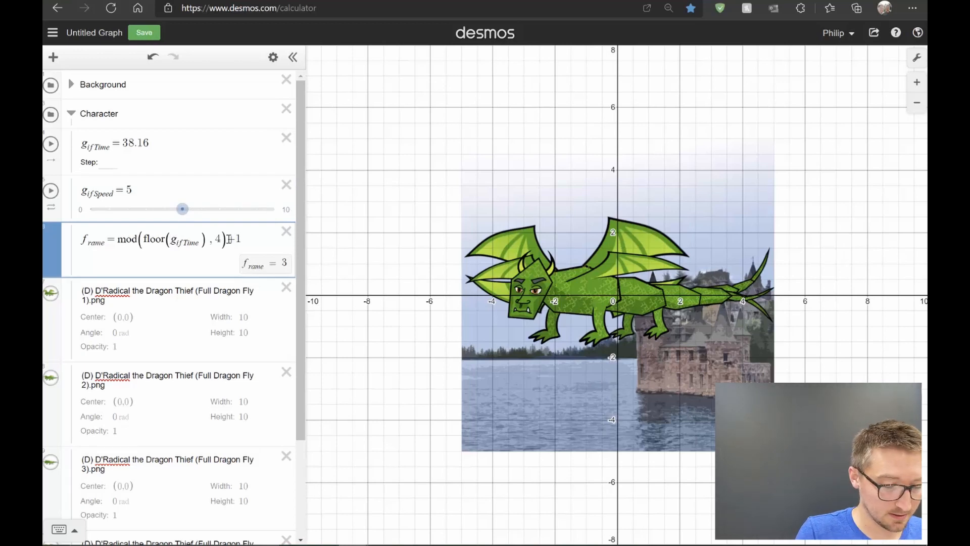
pyautogui.write('x')
pyautogui.press('BackSpace')
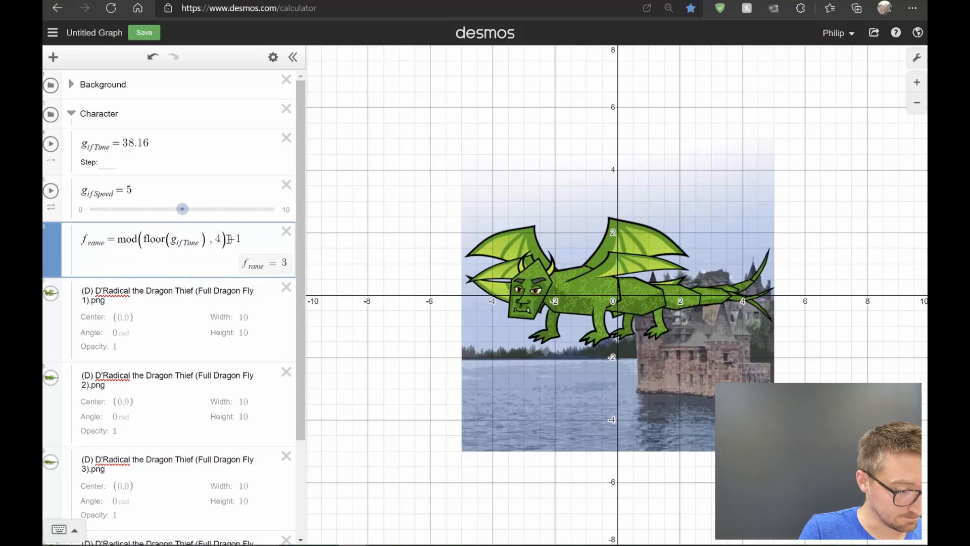
pyautogui.write('gifSp')
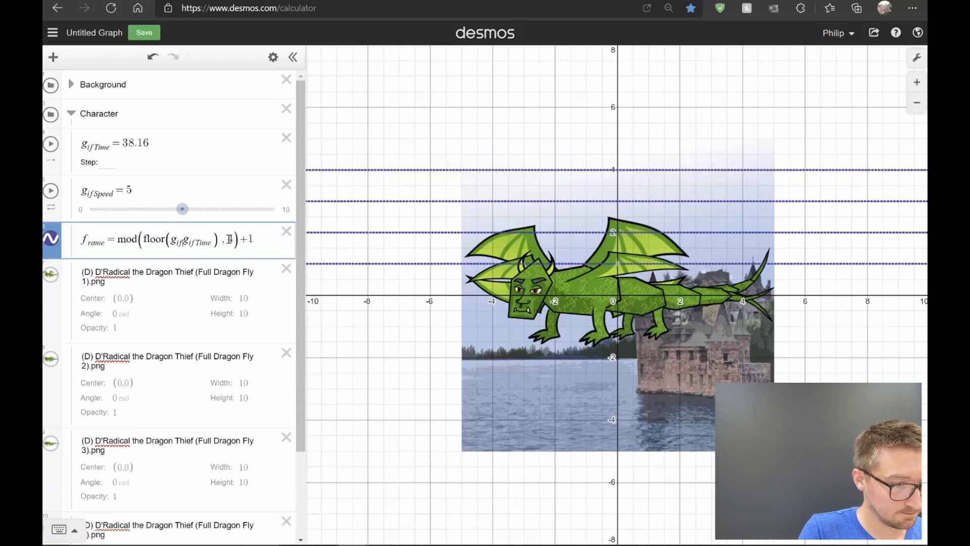
pyautogui.write('eed*')
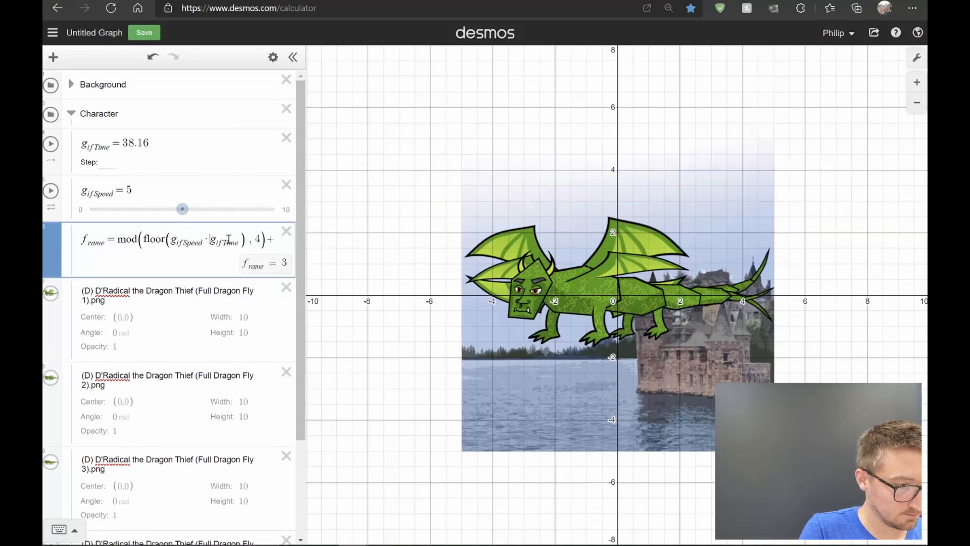
pyautogui.click(50, 144)
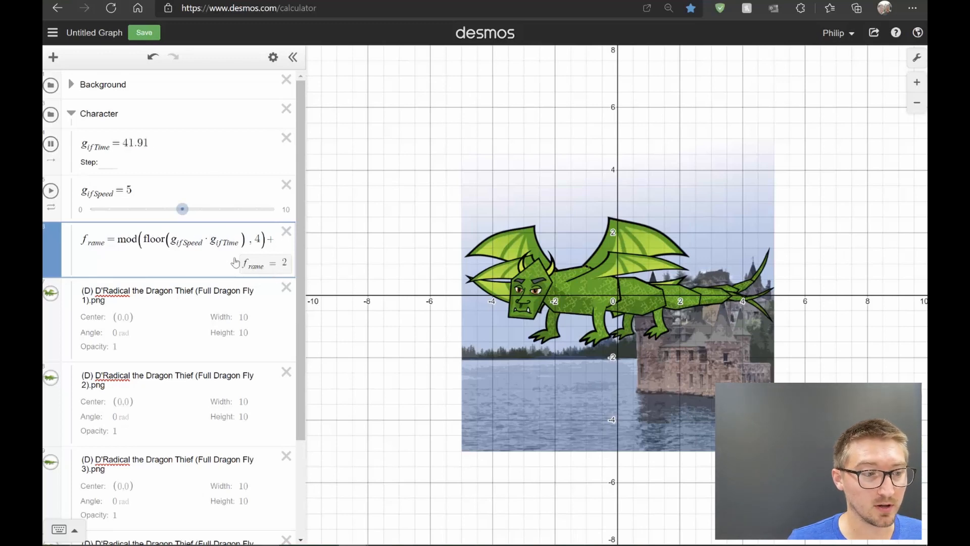
pyautogui.click(50, 145)
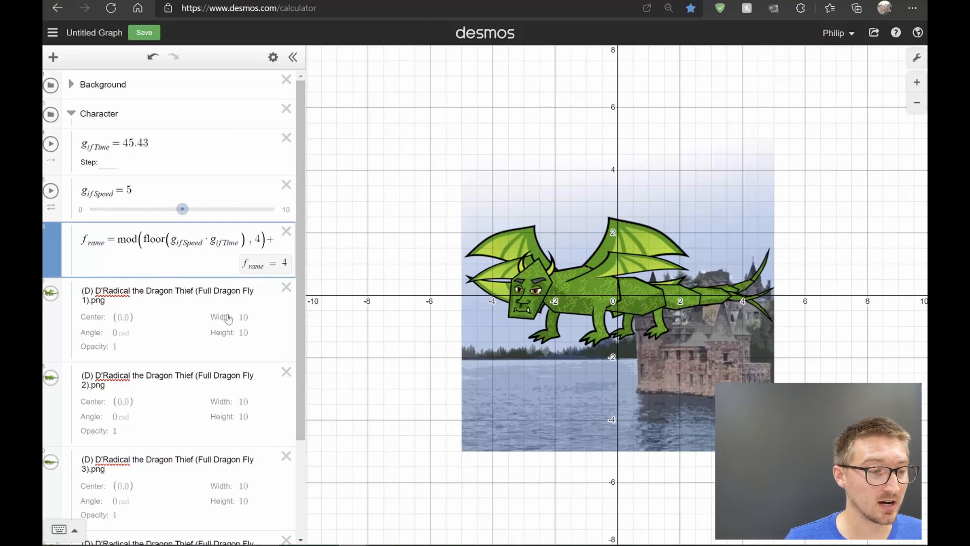
# Step: Replace the first dragon image's opacity with the condition {f_rame=1:1,0}
pyautogui.click(126, 352)
pyautogui.press('BackSpace')
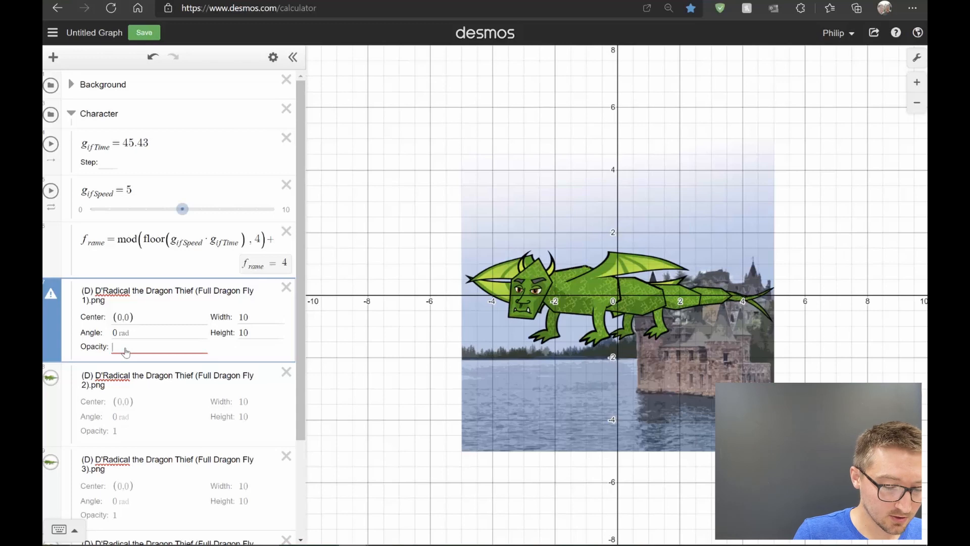
pyautogui.write('{')
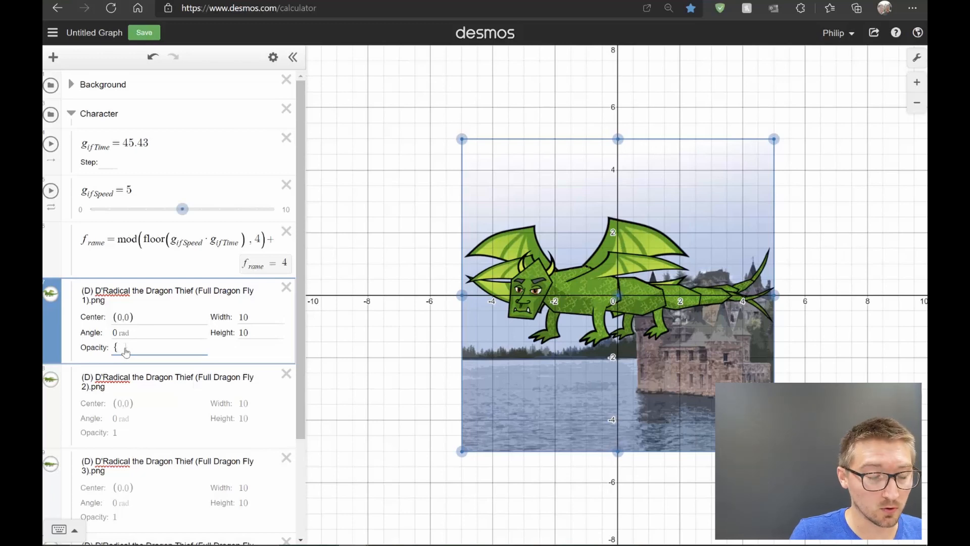
pyautogui.write('f_rame')
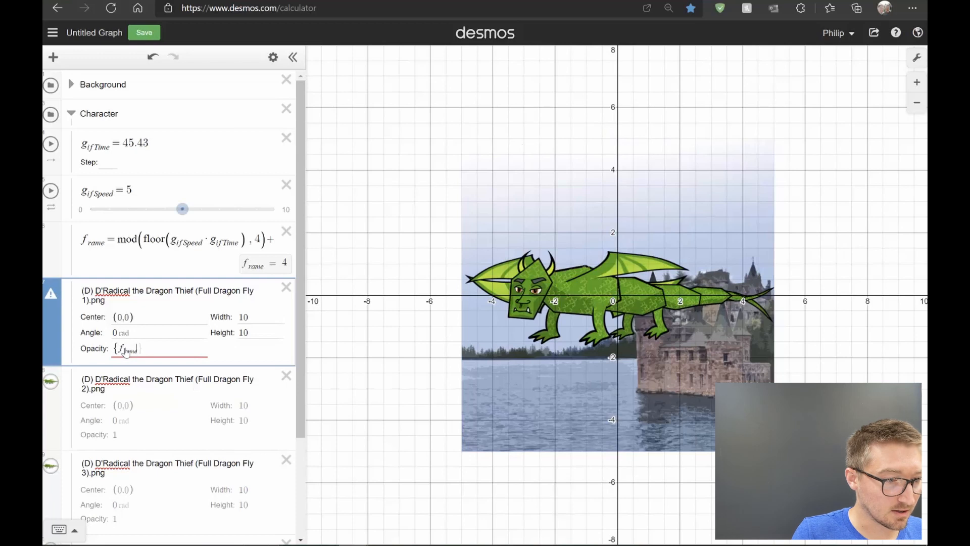
pyautogui.write('=1')
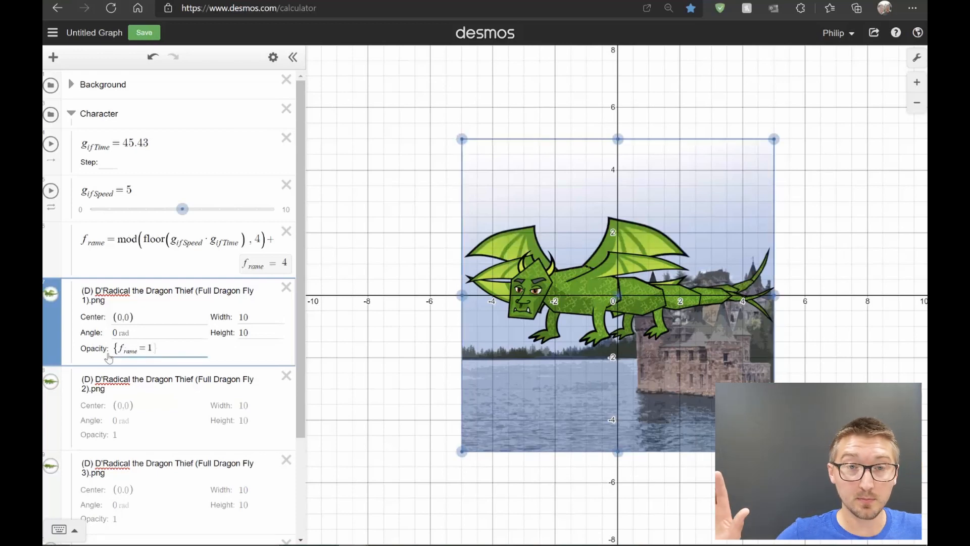
pyautogui.write(':1')
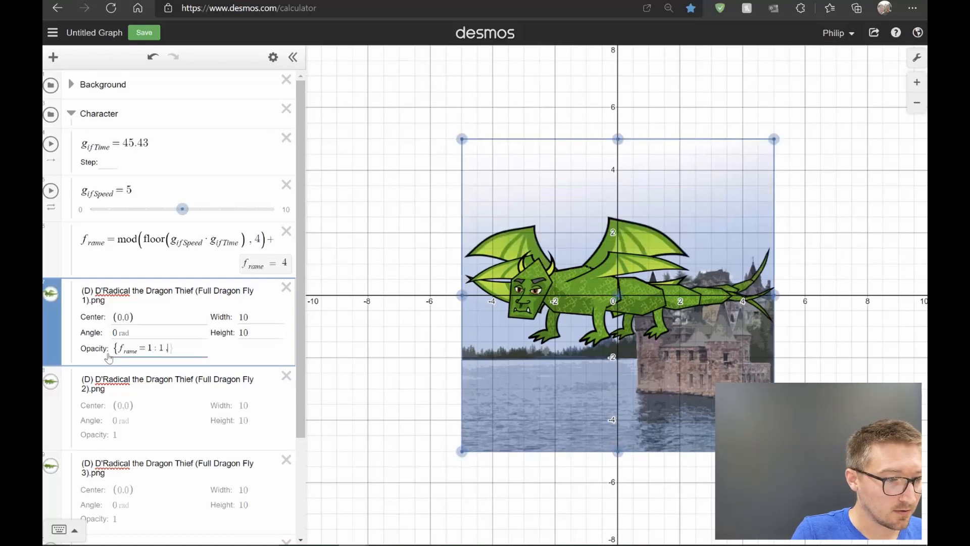
pyautogui.write(',')
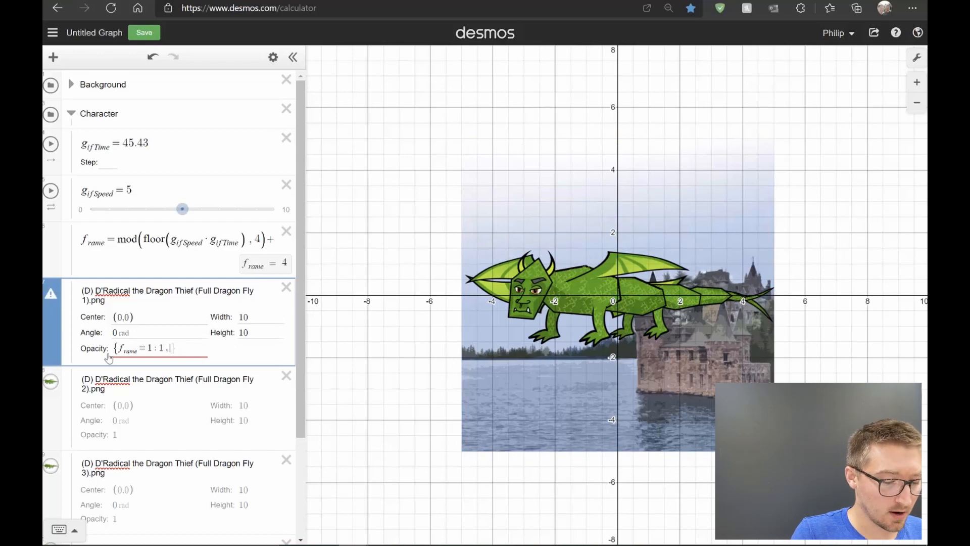
pyautogui.write('0')
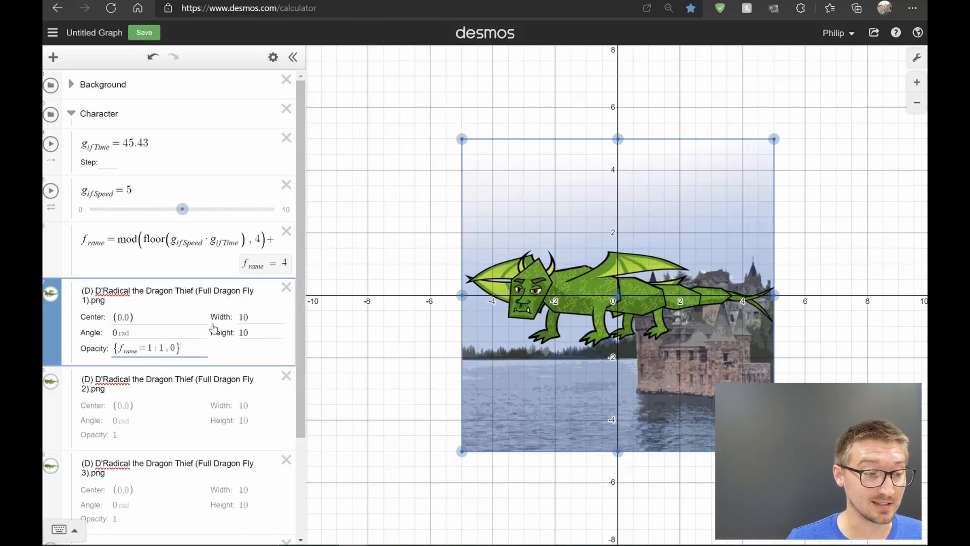
# Step: Copy the first image's opacity condition to the second dragon image and change it to {f_rame=2:1,0}
pyautogui.hotkey('ctrl', 'a')
pyautogui.hotkey('ctrl', 'c')
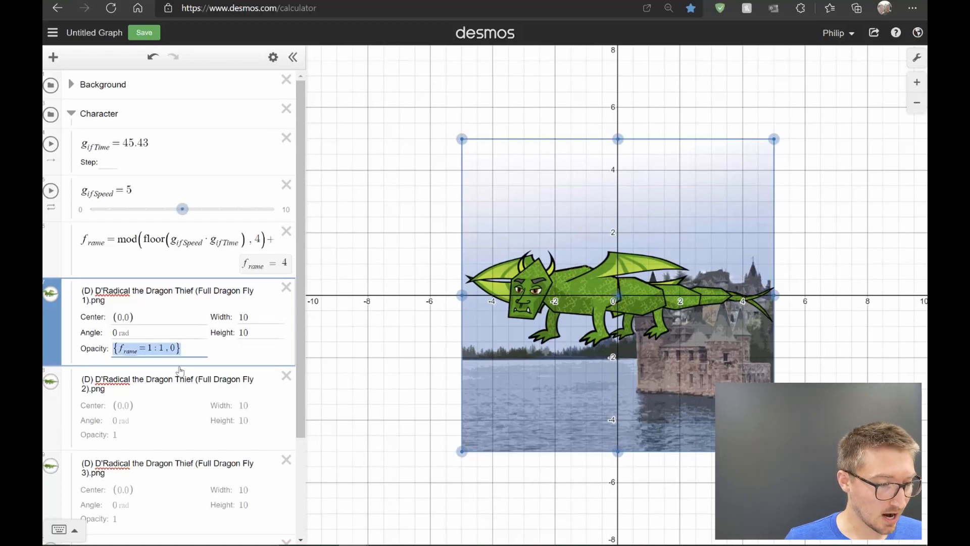
pyautogui.click(129, 435)
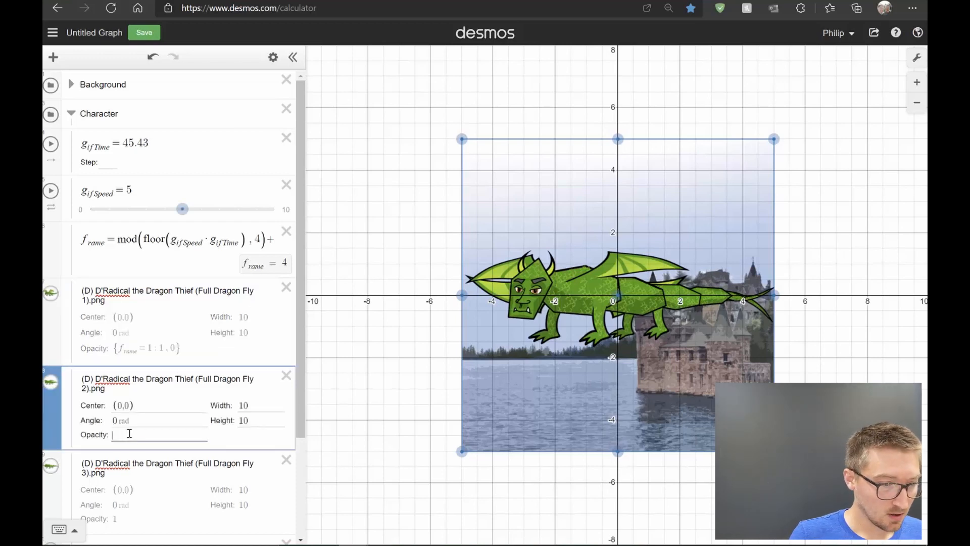
pyautogui.hotkey('ctrl', 'v')
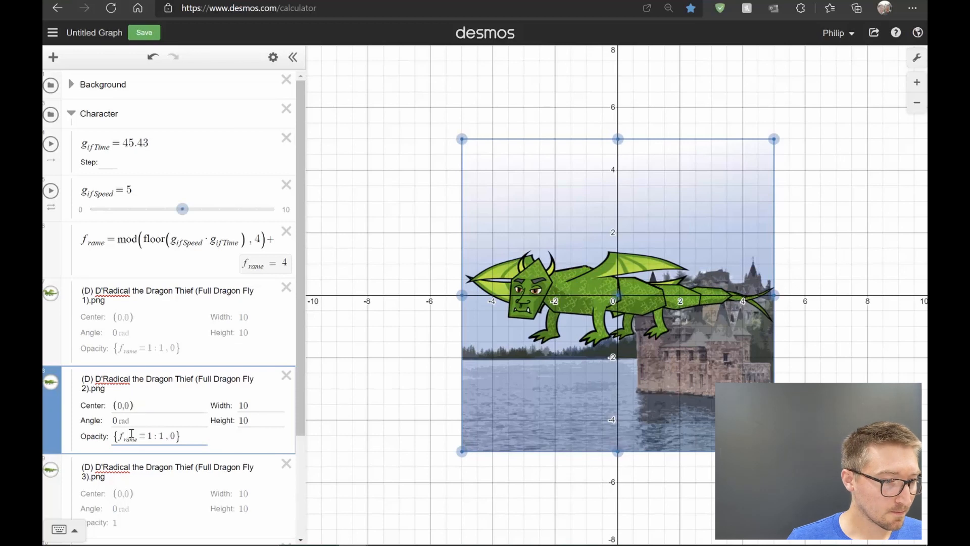
pyautogui.click(150, 435)
pyautogui.press('BackSpace')
pyautogui.write('2')
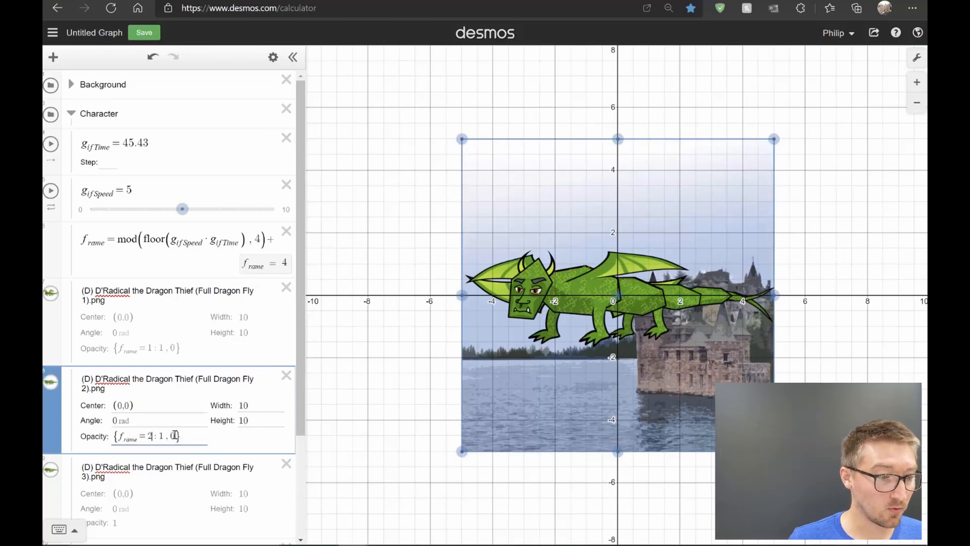
# Step: Paste the opacity condition into the third dragon image and change it to {f_rame=3:1,0}
pyautogui.scroll(-3, 178, 419)
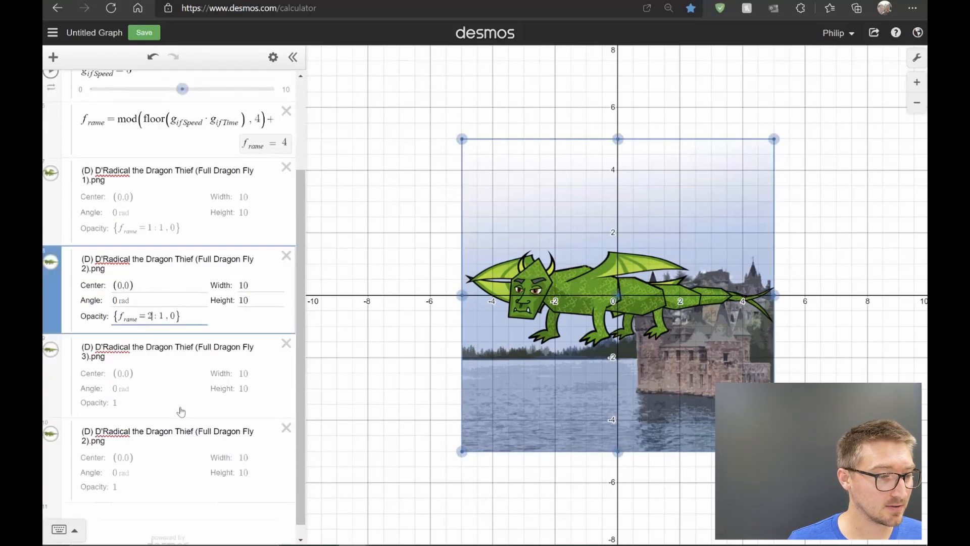
pyautogui.click(121, 389)
pyautogui.press('BackSpace')
pyautogui.hotkey('ctrl', 'v')
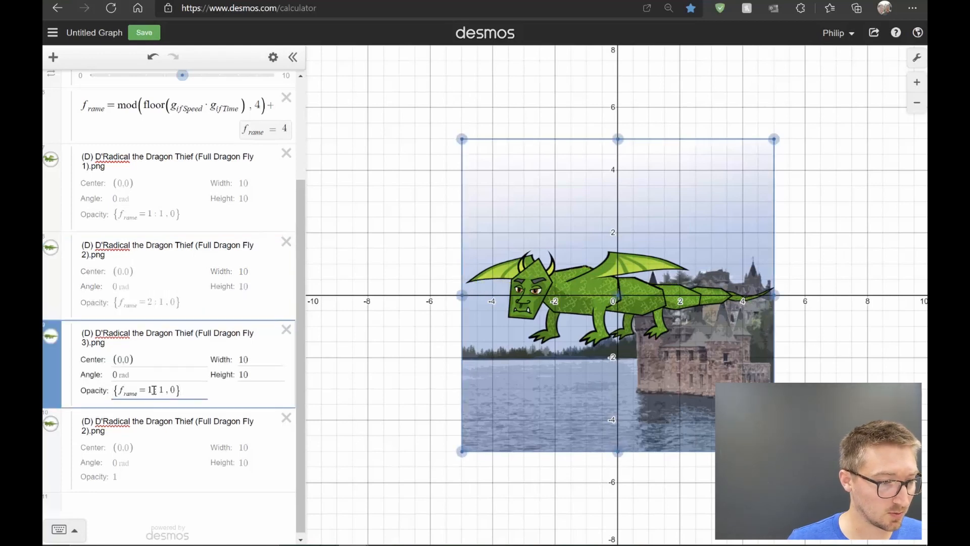
pyautogui.press('BackSpace')
pyautogui.write('3')
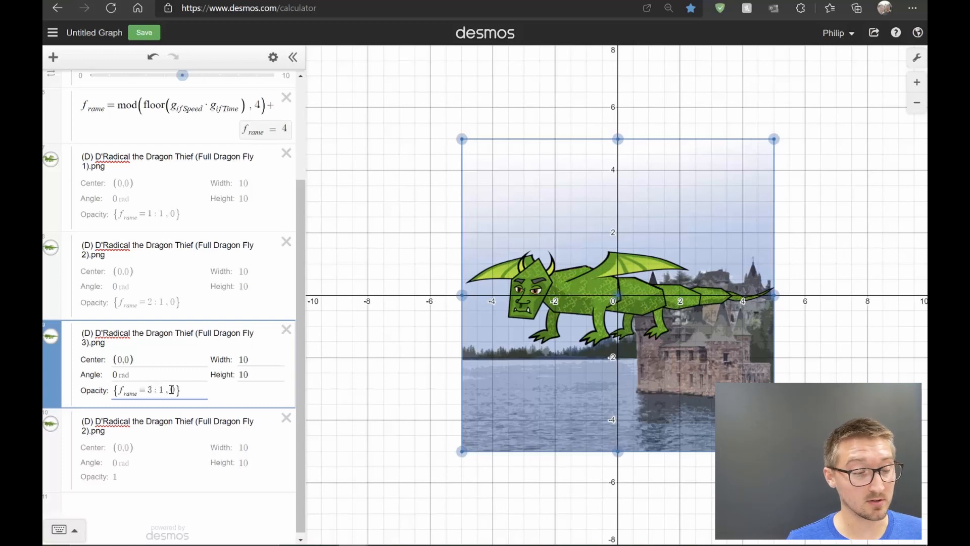
# Step: Set the fourth dragon image's opacity to {f_rame=4:1,0} and play the g_ifTime slider to run the animation
pyautogui.click(123, 481)
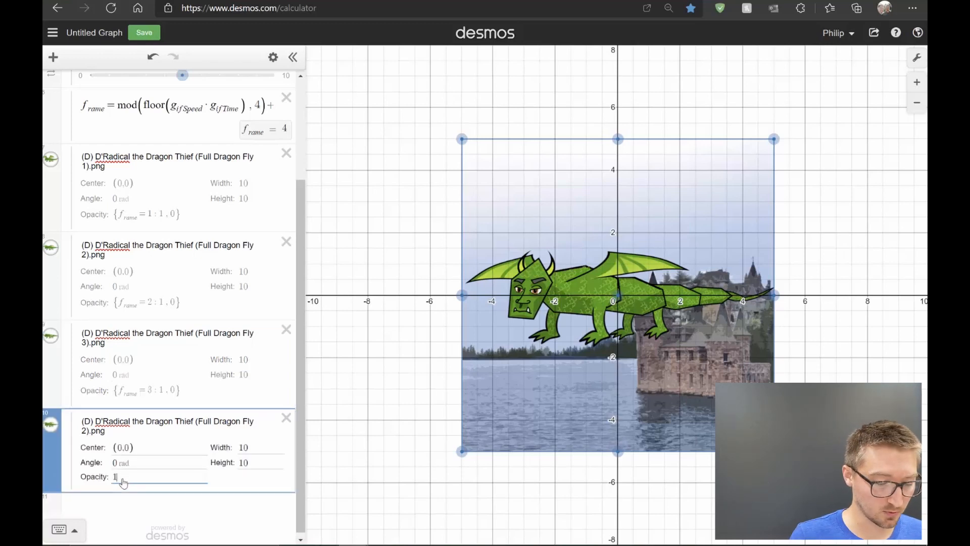
pyautogui.press('BackSpace')
pyautogui.hotkey('ctrl', 'v')
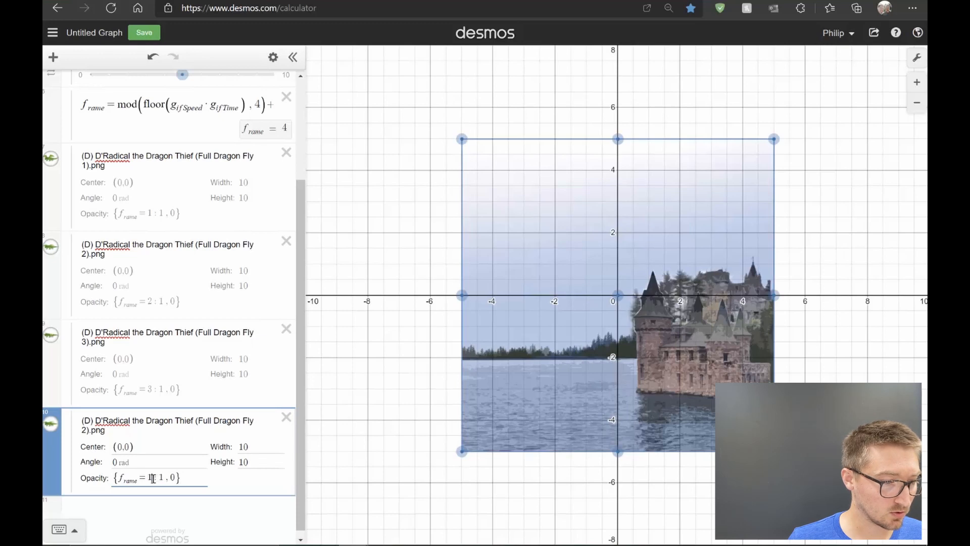
pyautogui.click(152, 477)
pyautogui.press('BackSpace')
pyautogui.write('4')
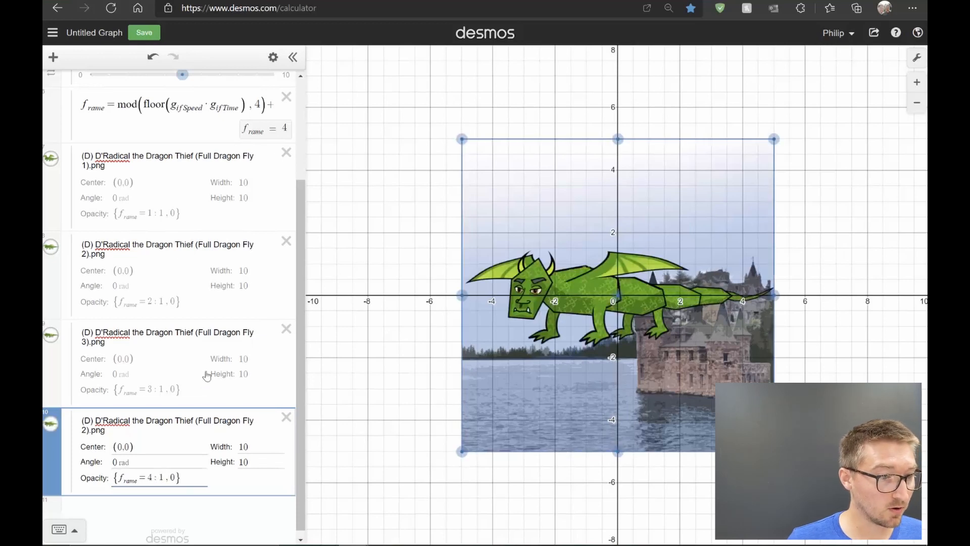
pyautogui.scroll(3, 249, 227)
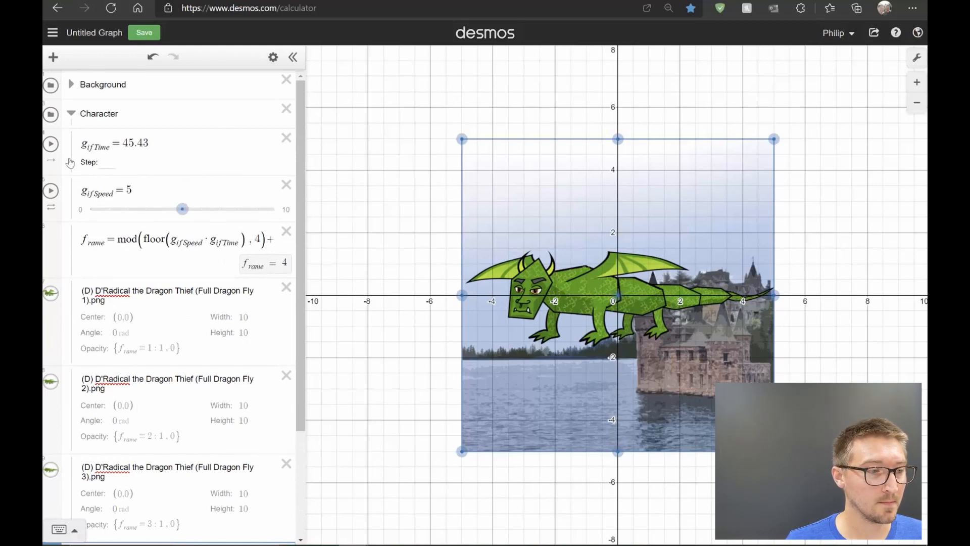
pyautogui.click(50, 144)
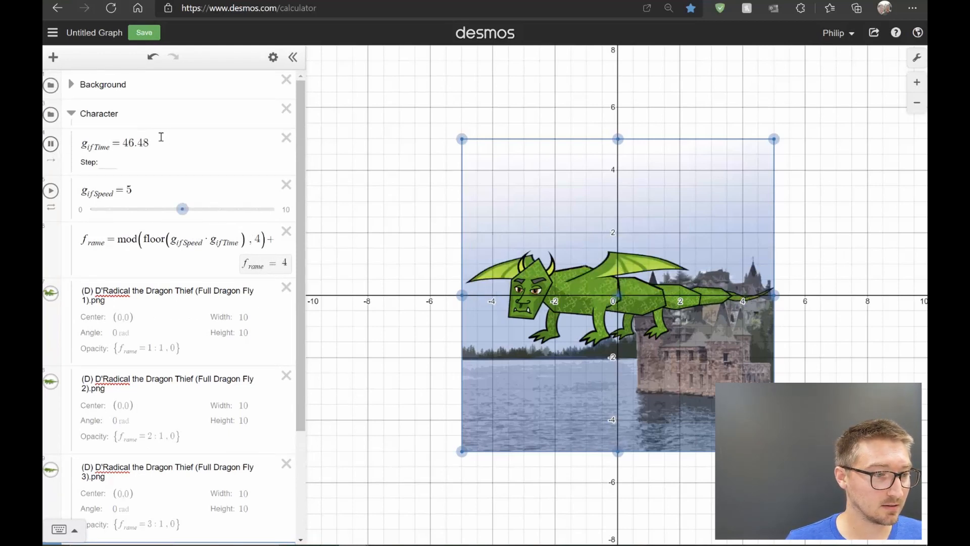
# Step: Add an s_ize slider with the value 2 as the first expression in the Character folder
pyautogui.click(136, 117)
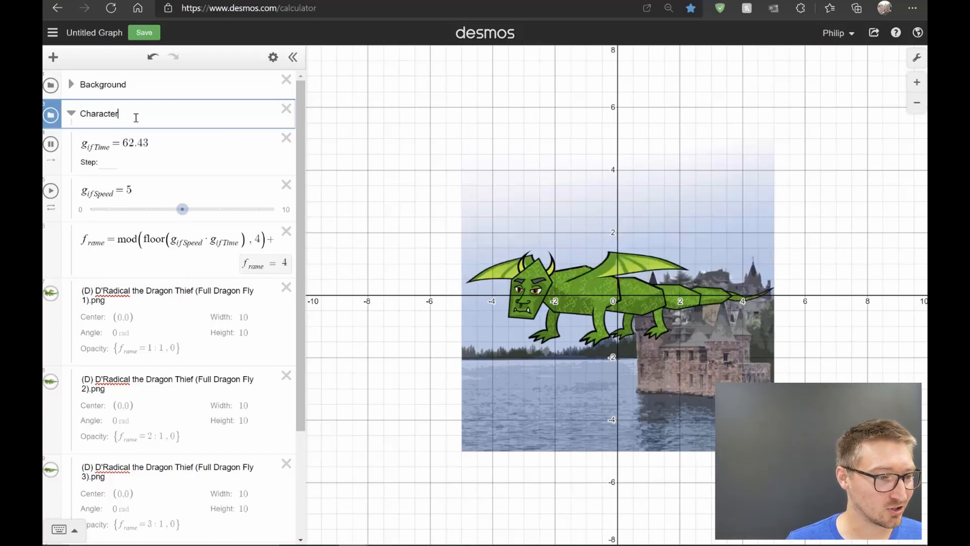
pyautogui.press('Return')
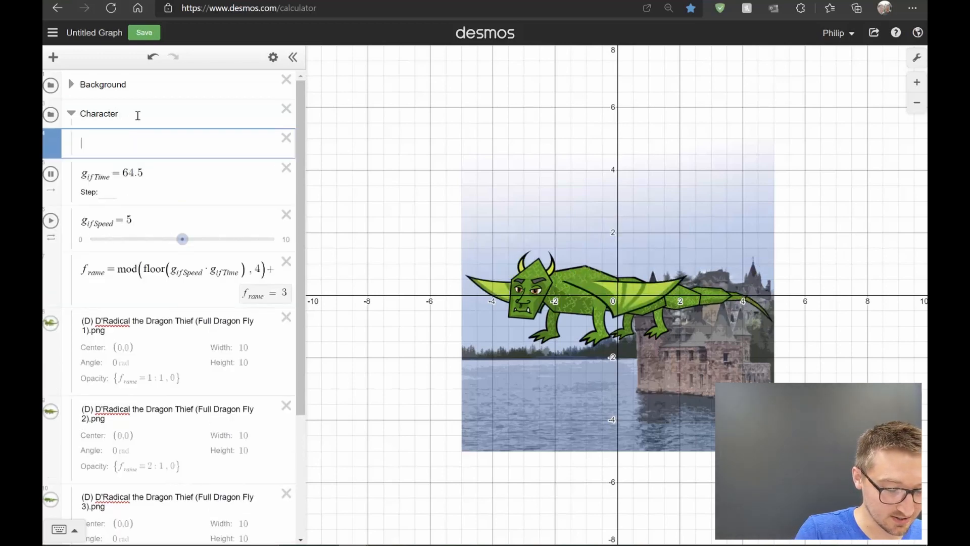
pyautogui.write('s_i')
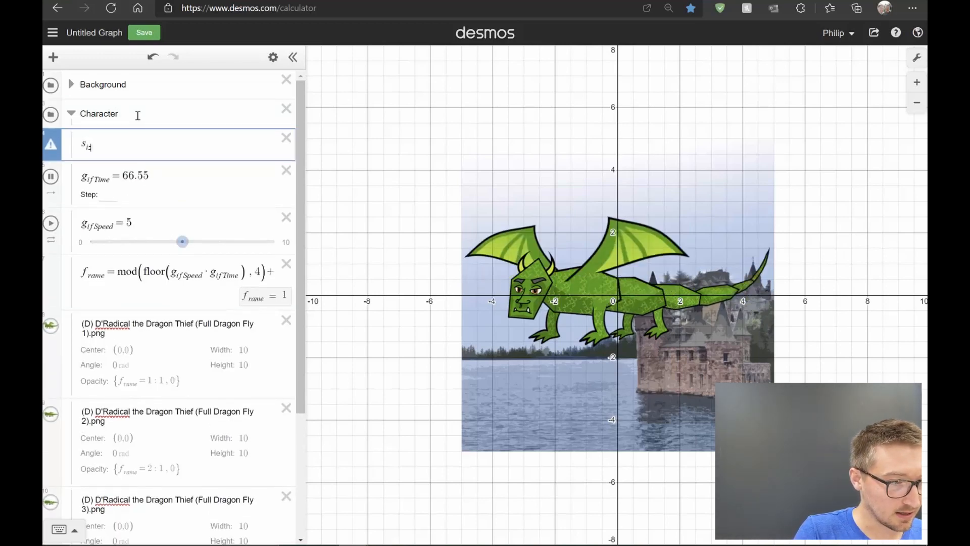
pyautogui.write('ze=')
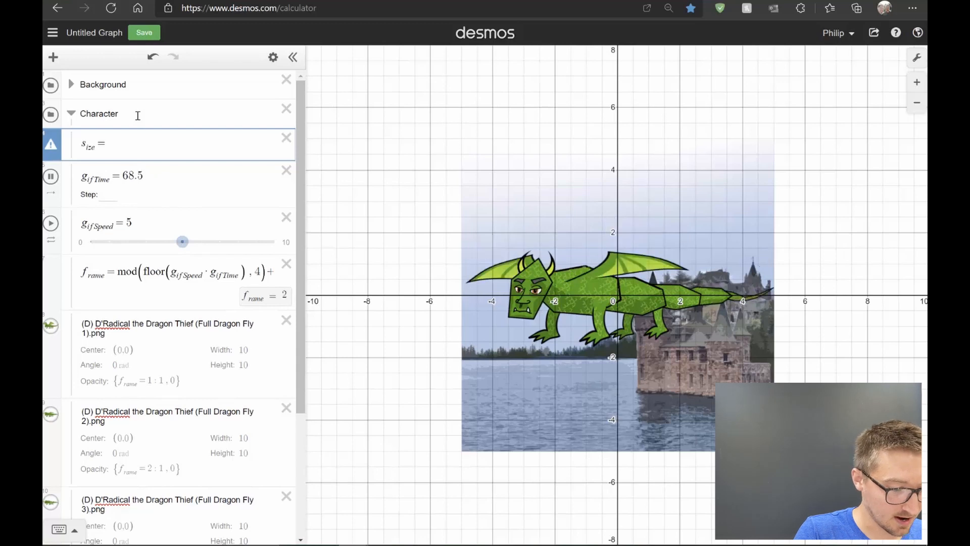
pyautogui.write('0')
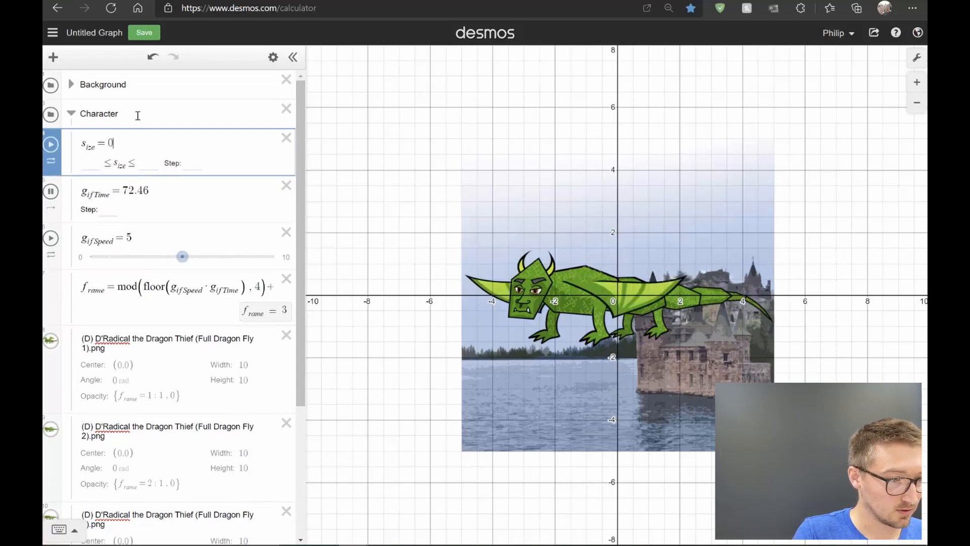
pyautogui.press('BackSpace')
pyautogui.write('2')
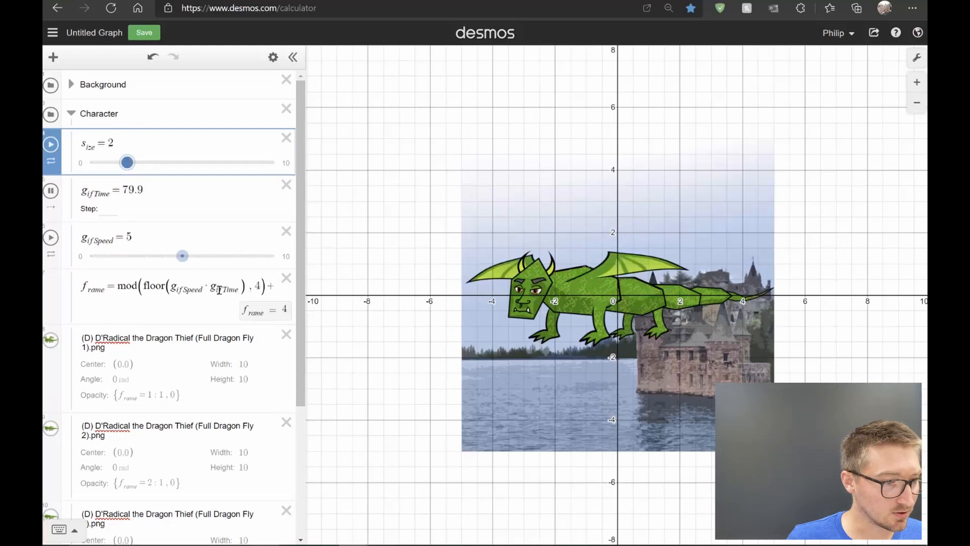
# Step: Set the first dragon image's width and height to s_ize
pyautogui.click(253, 365)
pyautogui.press('BackSpace')
pyautogui.press('BackSpace')
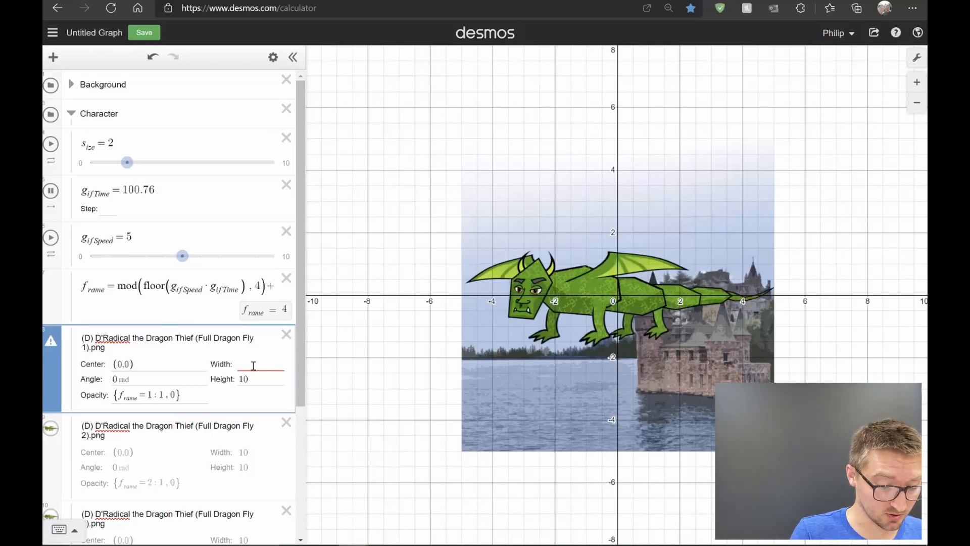
pyautogui.write('s_')
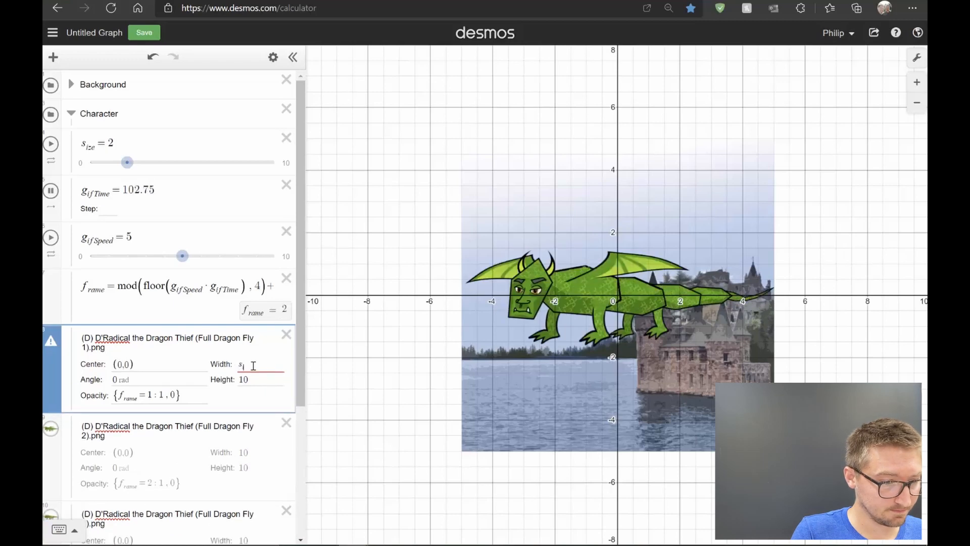
pyautogui.write('ize')
pyautogui.press('Tab')
pyautogui.write('size')
# Step: Set the second dragon image's width and height to s_ize
pyautogui.scroll(-4, 248, 288)
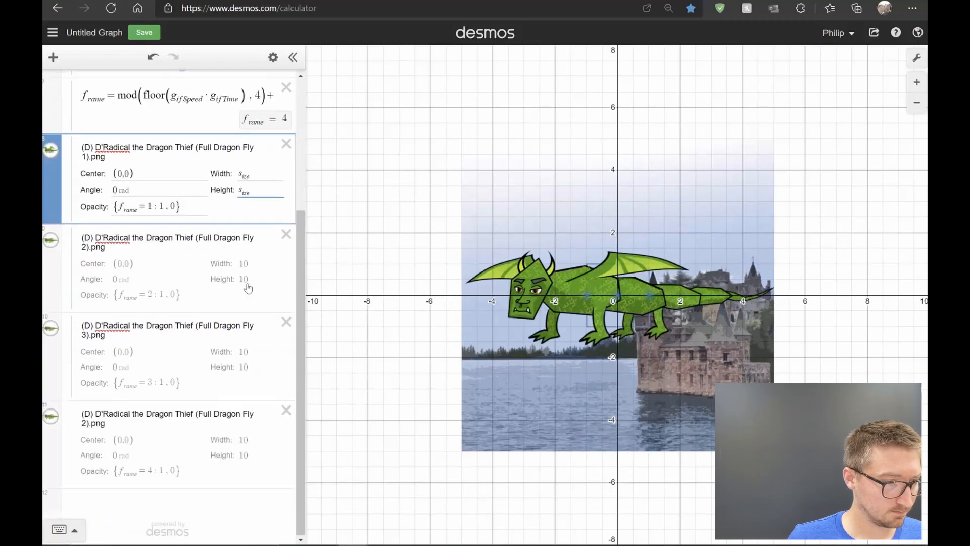
pyautogui.click(249, 264)
pyautogui.hotkey('ctrl', 'a')
pyautogui.write('size')
pyautogui.click(252, 280)
pyautogui.hotkey('ctrl', 'a')
pyautogui.write('size')
# Step: Set the third dragon image's width and height to s_ize
pyautogui.click(251, 355)
pyautogui.hotkey('ctrl', 'a')
pyautogui.write('size')
pyautogui.click(253, 369)
pyautogui.hotkey('ctrl', 'a')
pyautogui.write('size')
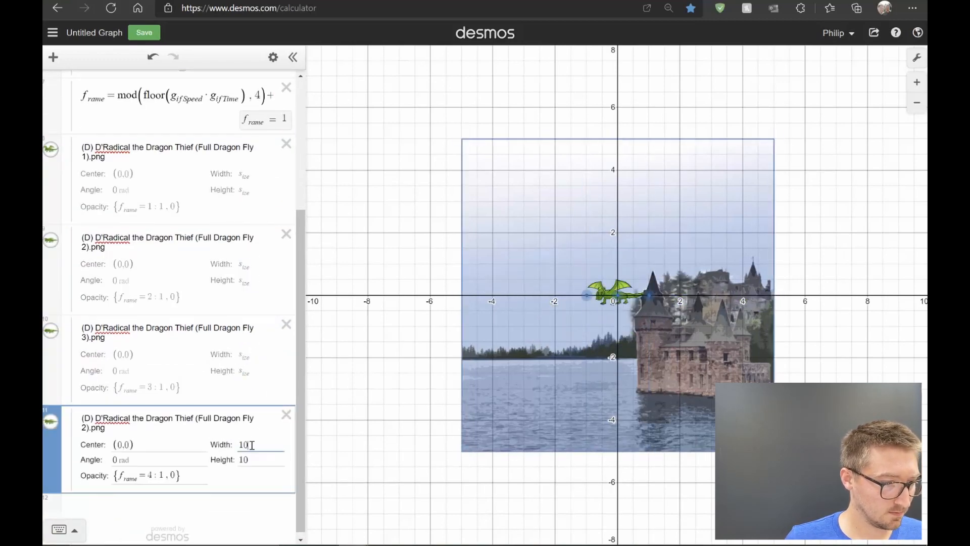
# Step: Set the fourth dragon image's width and height to s_ize
pyautogui.hotkey('ctrl', 'a')
pyautogui.write('s_ize')
# Step: Enlarge the dragon by raising the s_ize slider to 6.9
pyautogui.scroll(5, 128, 115)
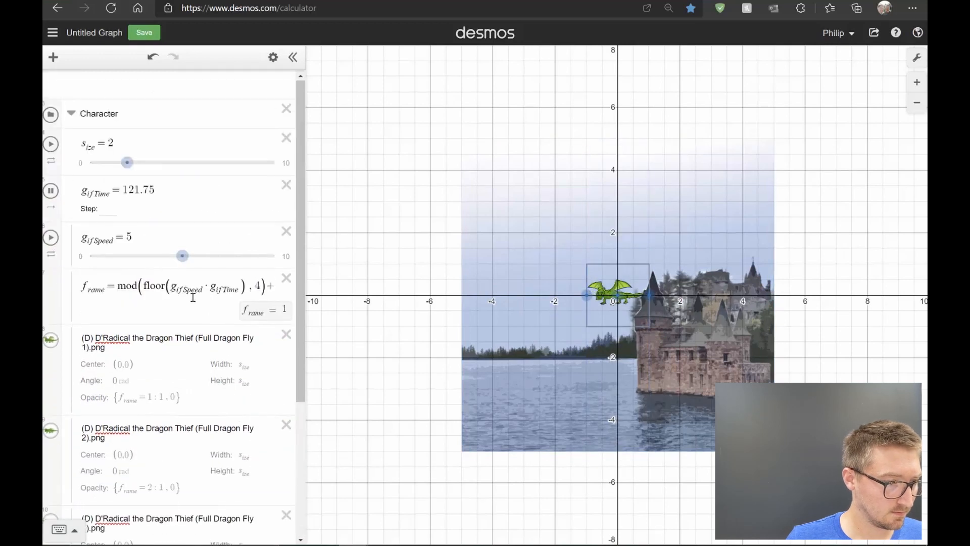
pyautogui.click(128, 115)
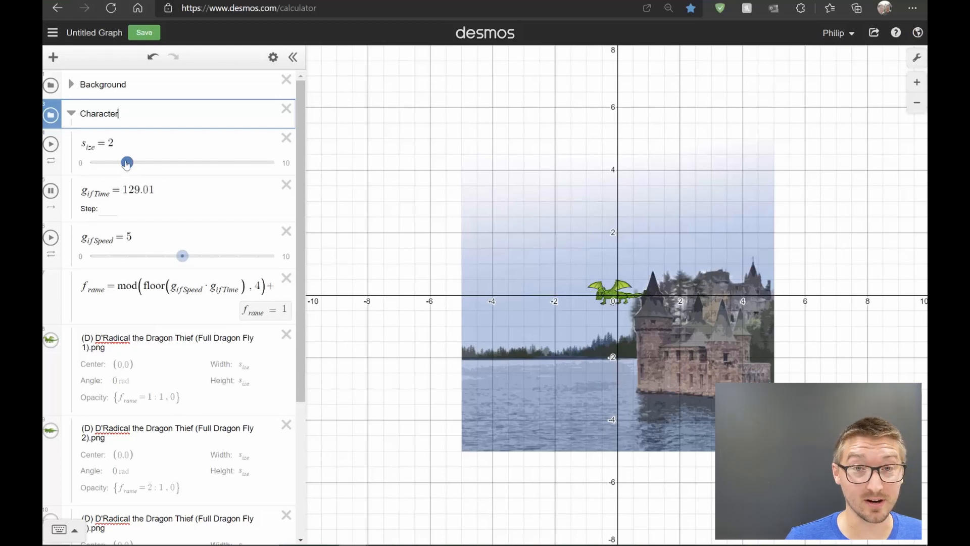
pyautogui.moveTo(126, 164); pyautogui.dragTo(213, 162)
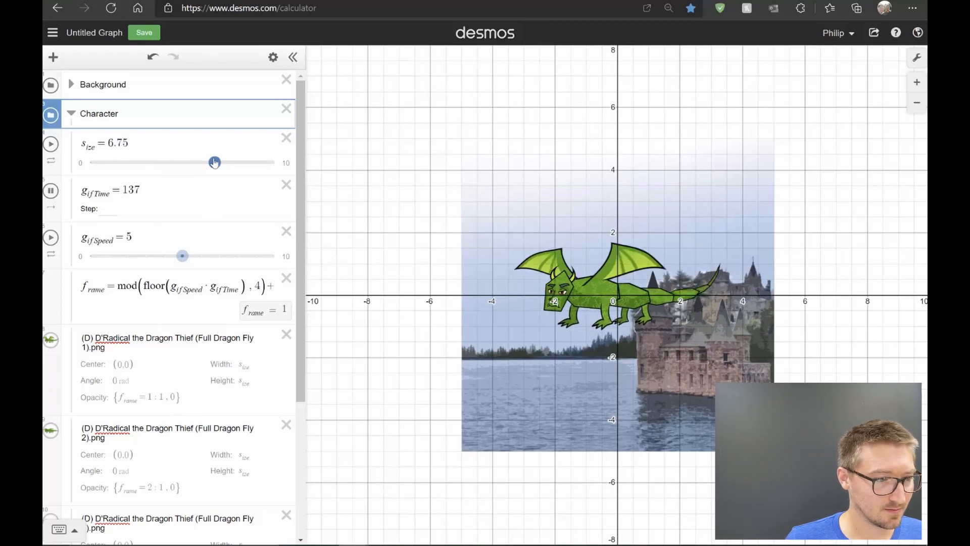
pyautogui.click(158, 90)
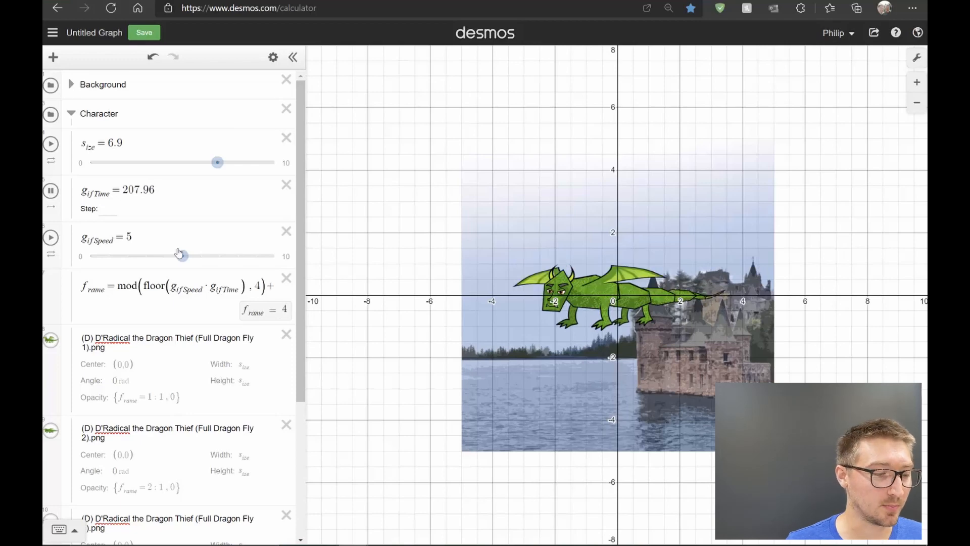
# Step: Collapse the Character folder and add a folder named Mathy Stuff below it
pyautogui.scroll(-4, 178, 260)
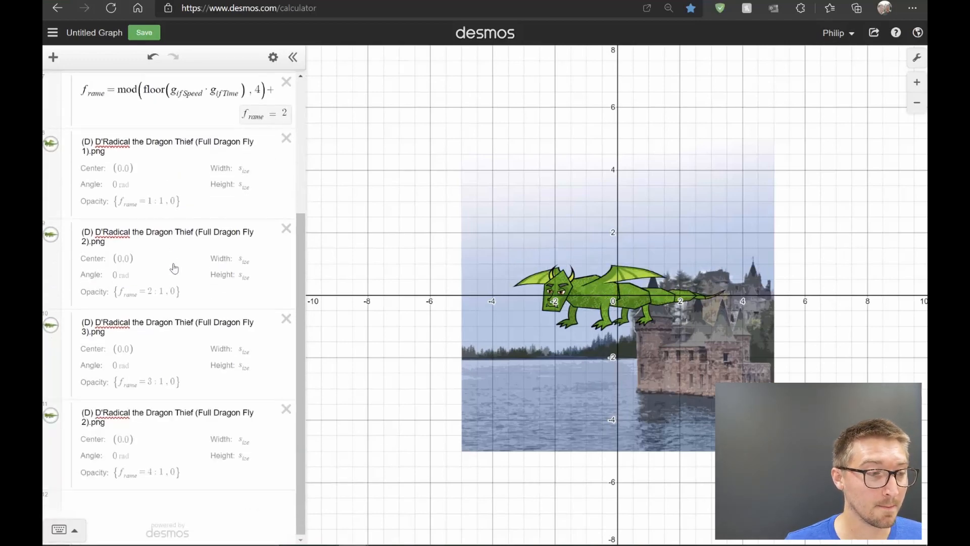
pyautogui.scroll(4, 173, 268)
pyautogui.click(85, 118)
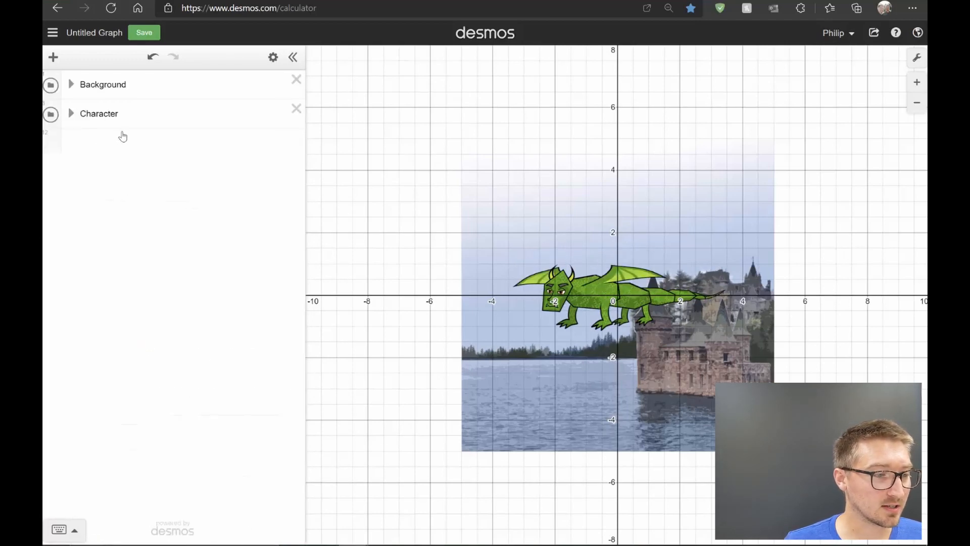
pyautogui.click(105, 143)
pyautogui.write('fold')
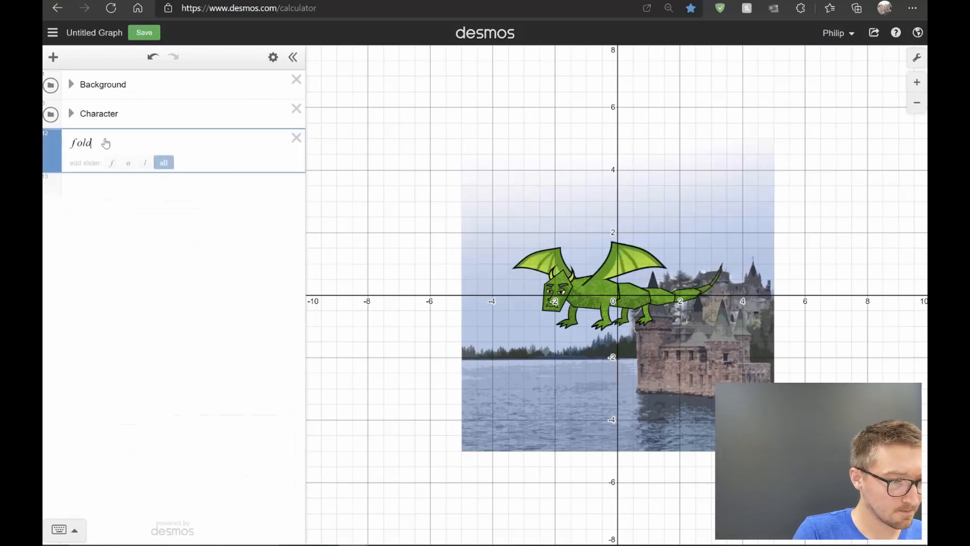
pyautogui.write('erMathy Stuff')
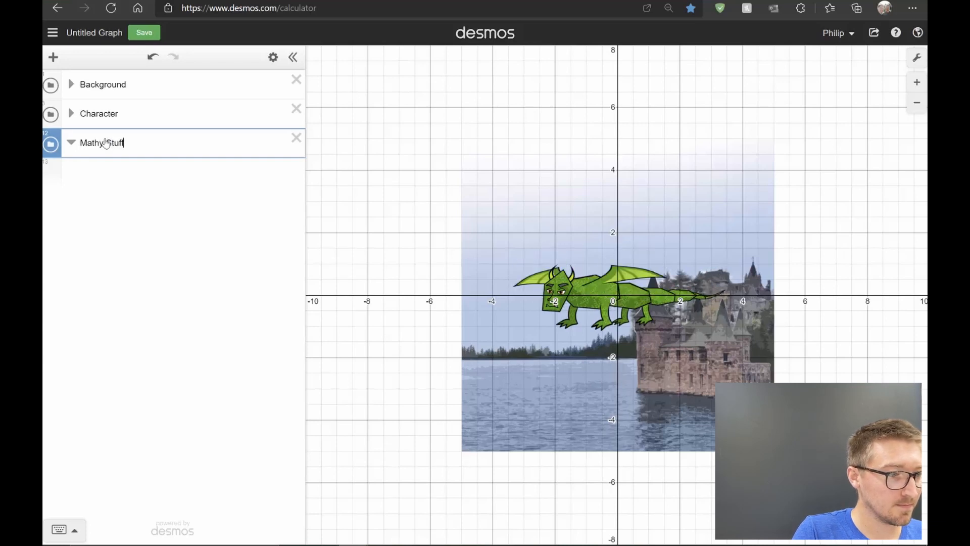
# Step: Define the function h_over(x) = sin(g_ifTime) inside the Mathy Stuff folder
pyautogui.press('Return')
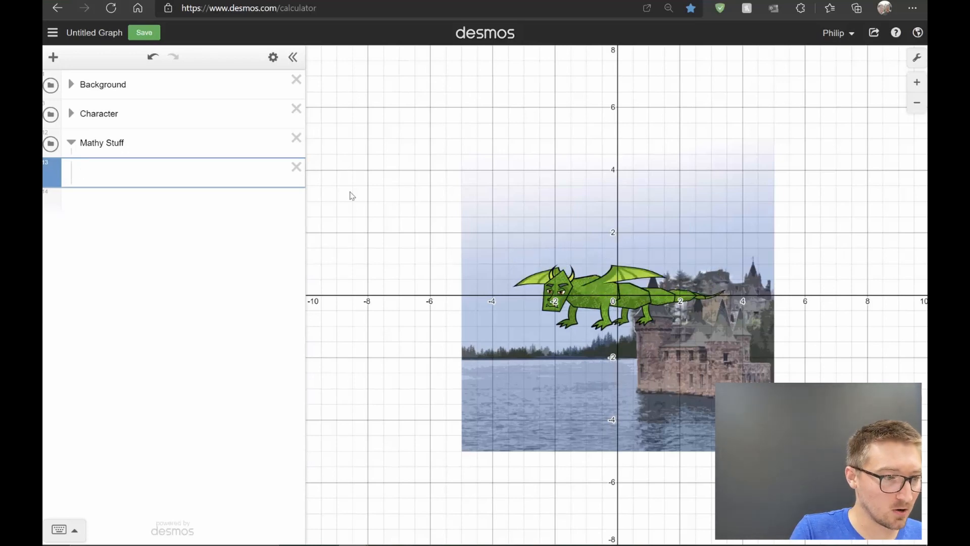
pyautogui.write('sin')
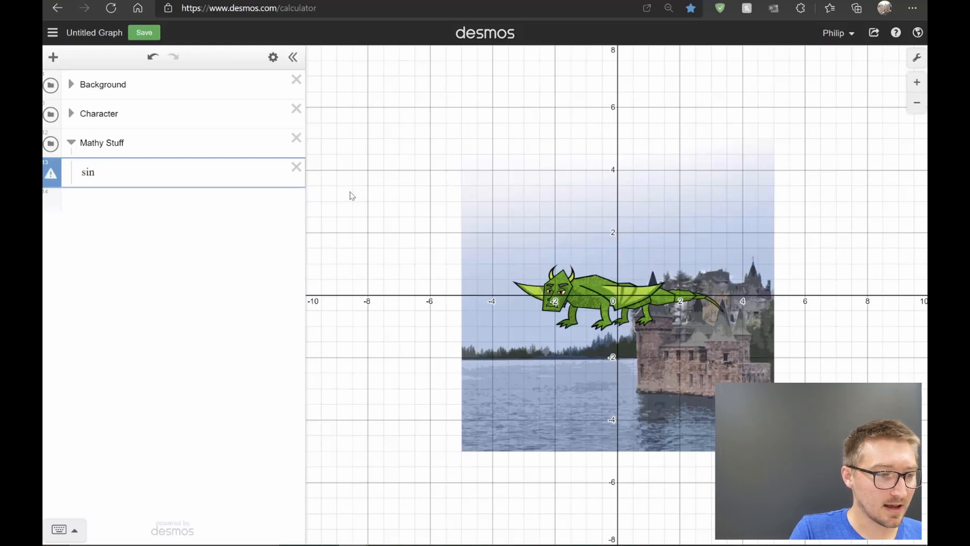
pyautogui.write('(')
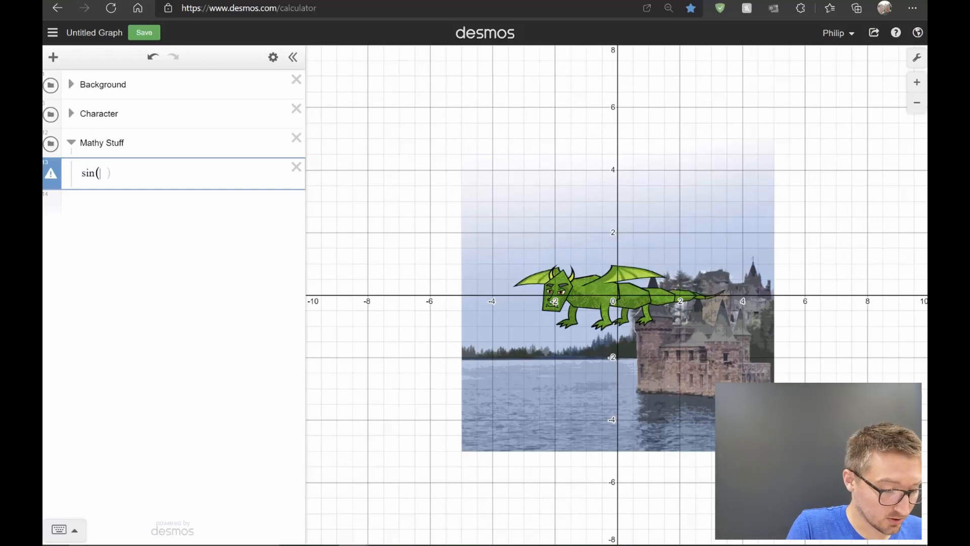
pyautogui.write('g_if')
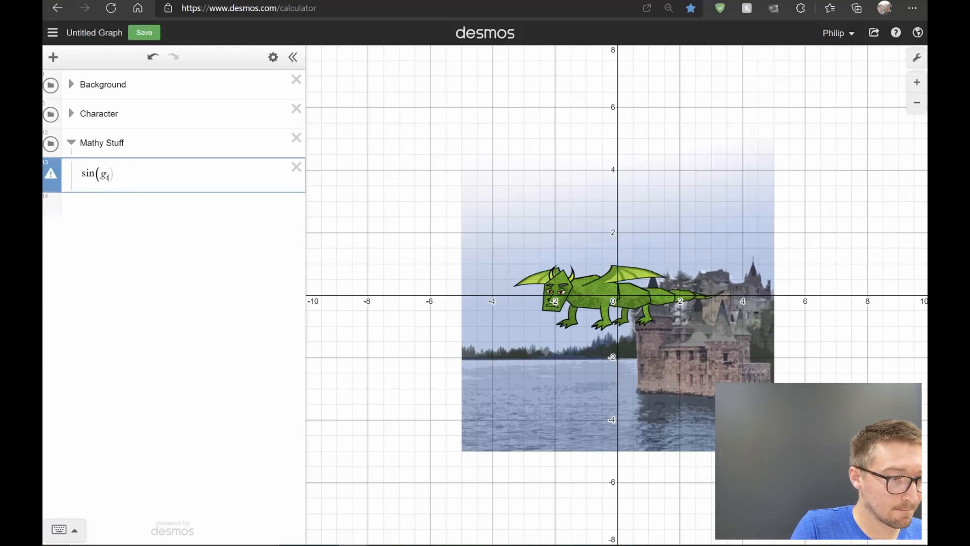
pyautogui.write('Time')
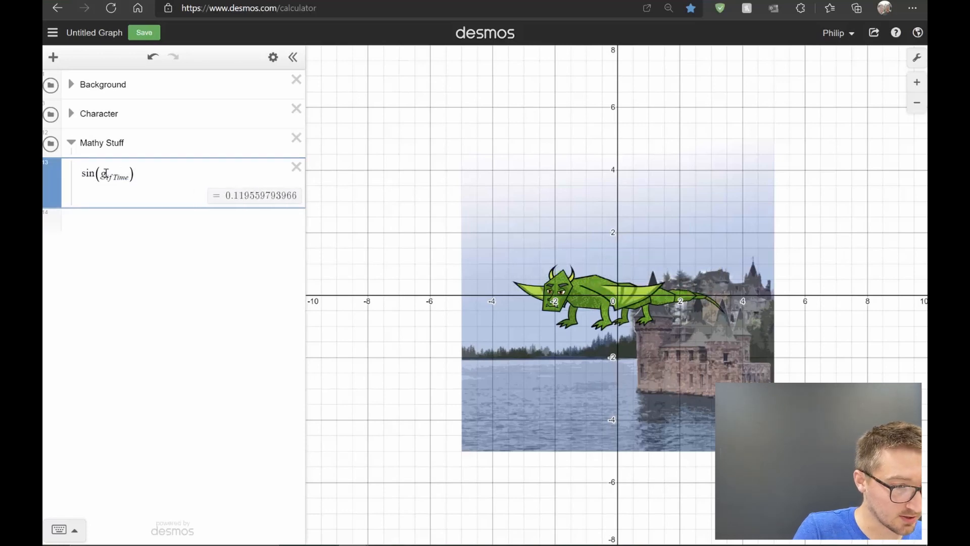
pyautogui.press('Home')
pyautogui.write('h_over')
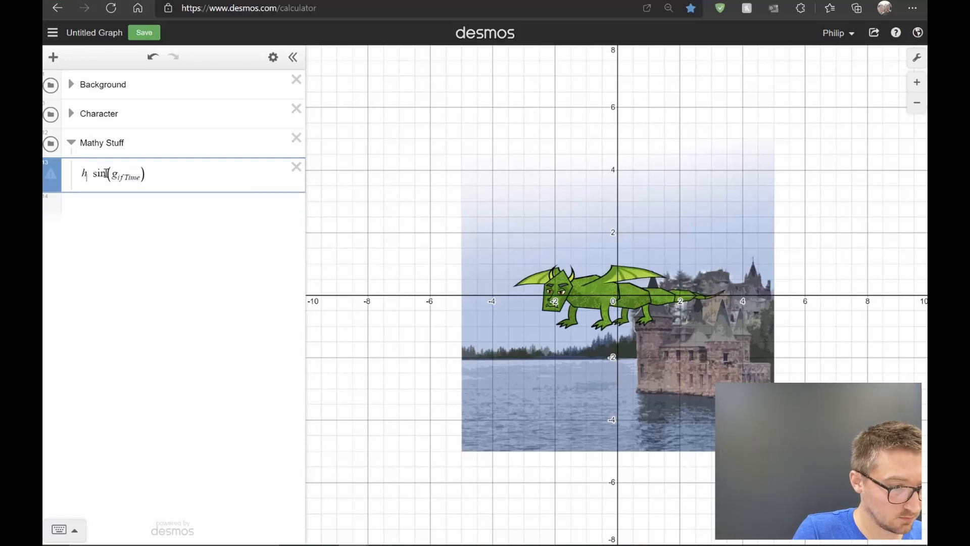
pyautogui.write('(x')
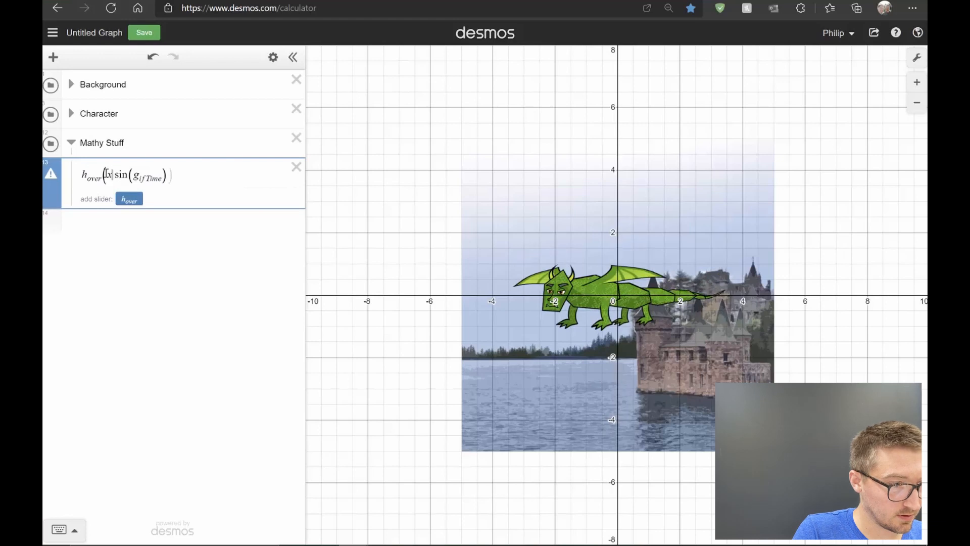
pyautogui.write(')=')
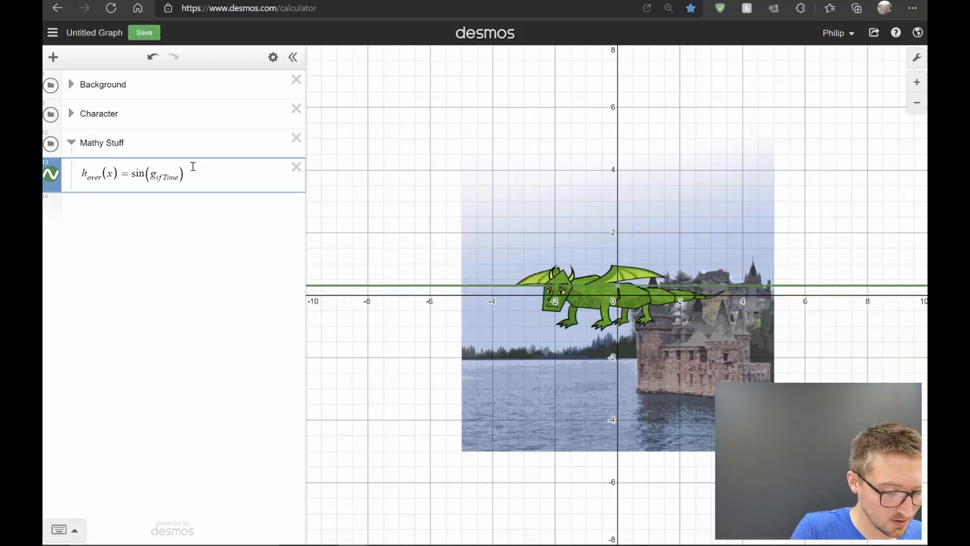
# Step: Multiply g_ifTime by g_ifSpeed/2 inside the sine of h_over(x) and subtract 3 from the result
pyautogui.write('g')
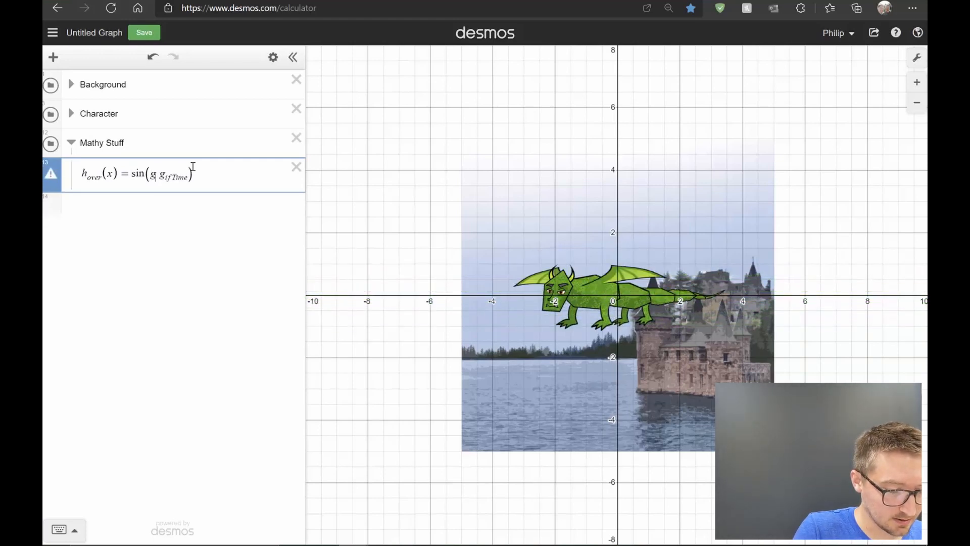
pyautogui.write('_ifSpeed')
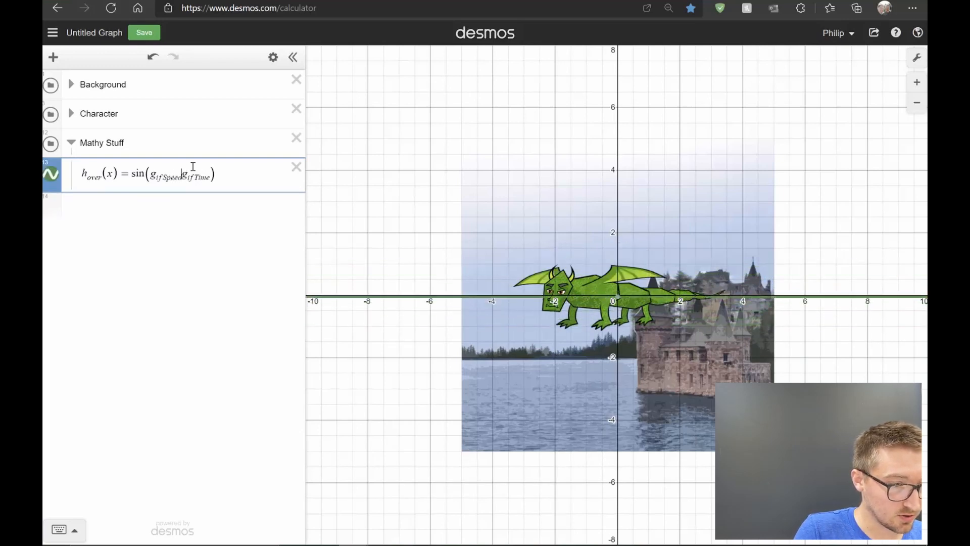
pyautogui.write('/2')
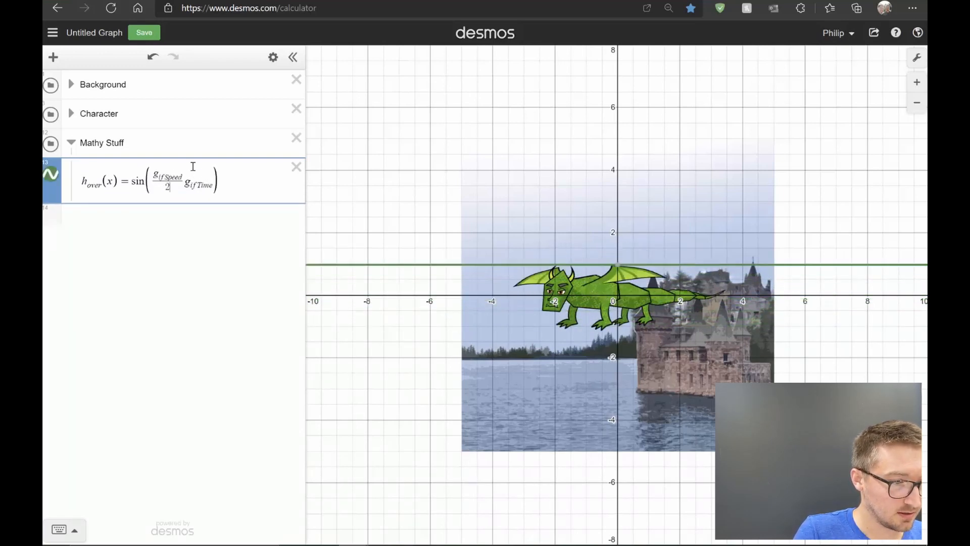
pyautogui.press('Right')
pyautogui.write('*')
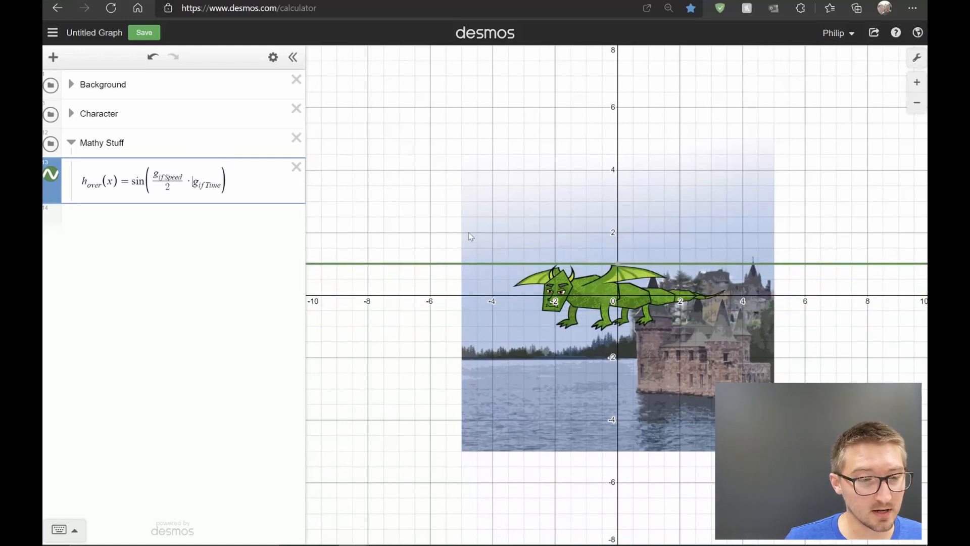
pyautogui.click(620, 309)
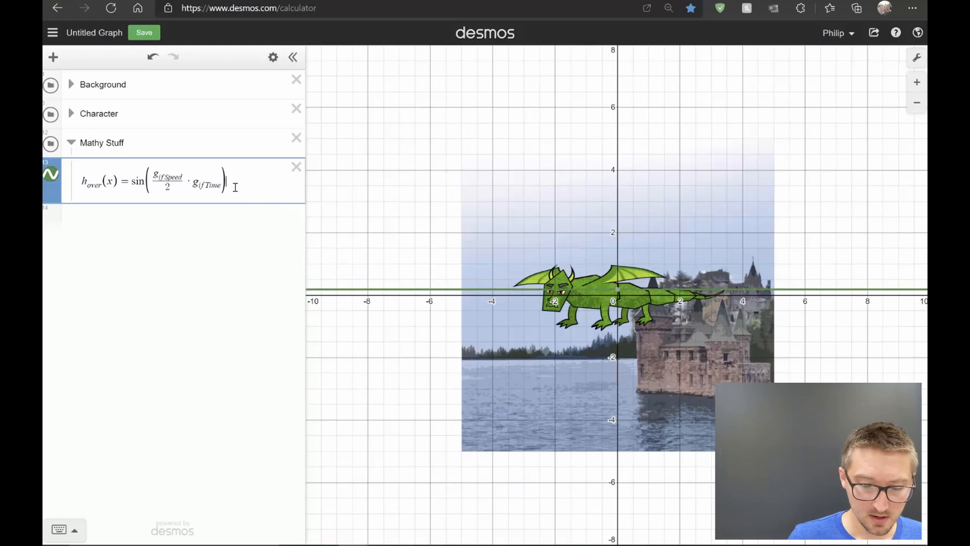
pyautogui.write('-3')
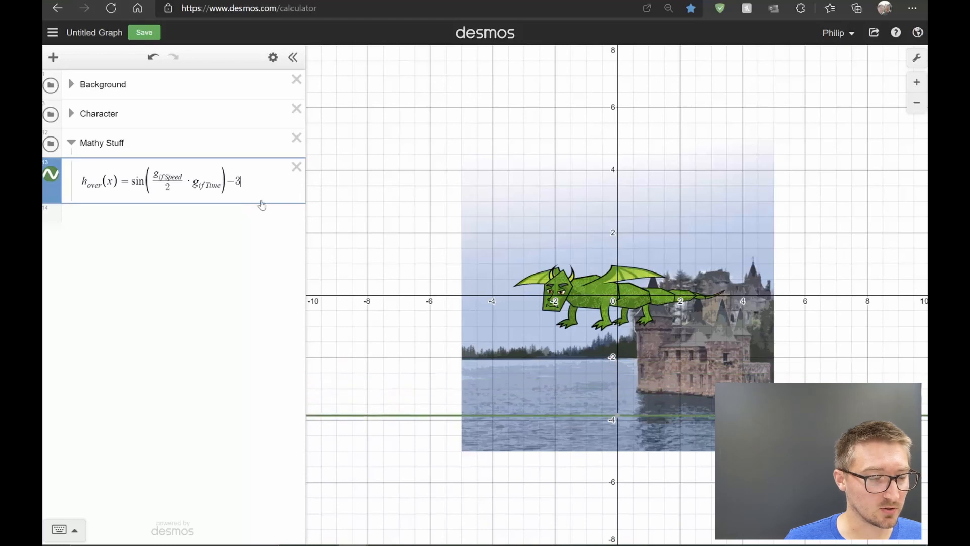
# Step: Define the point c_enter = (0, h_over(0)) below the hover function
pyautogui.press('Return')
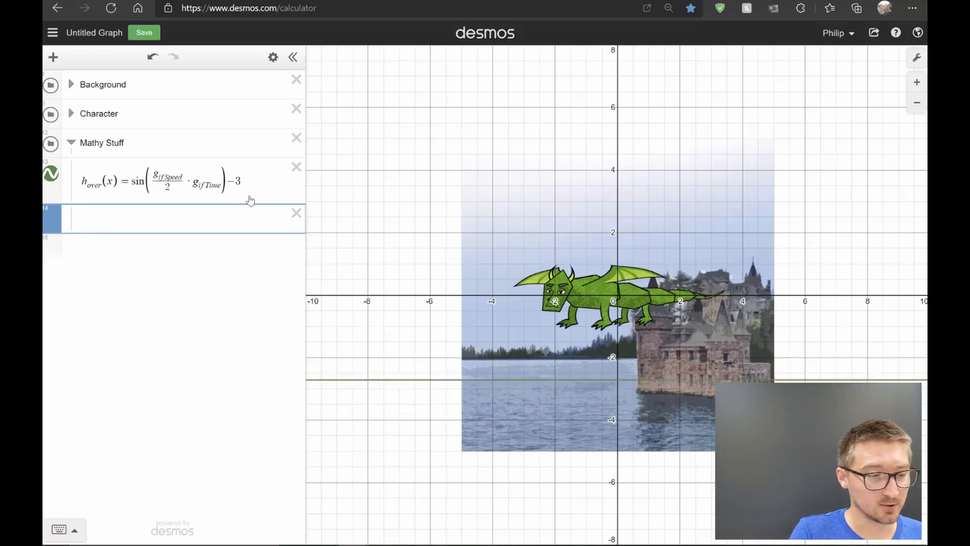
pyautogui.write('c_ent')
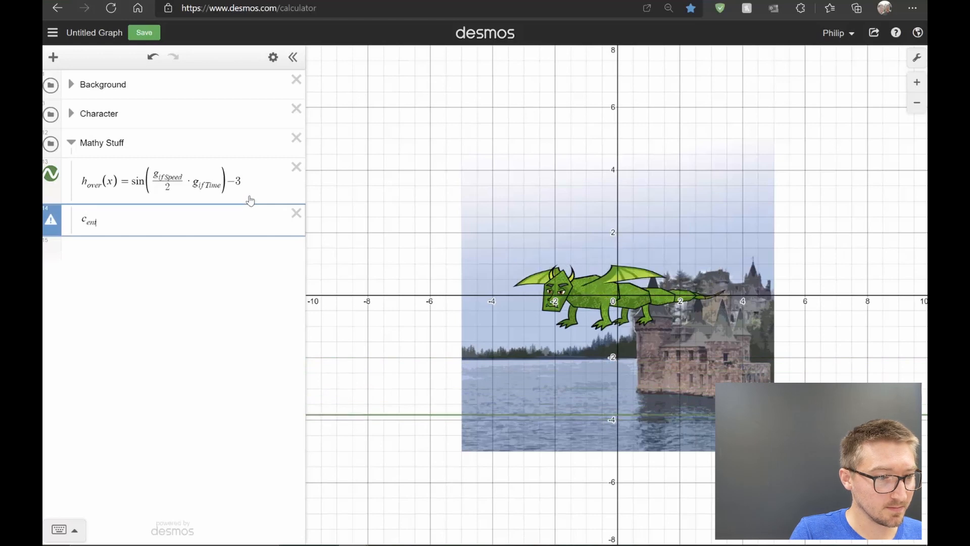
pyautogui.write('er = (')
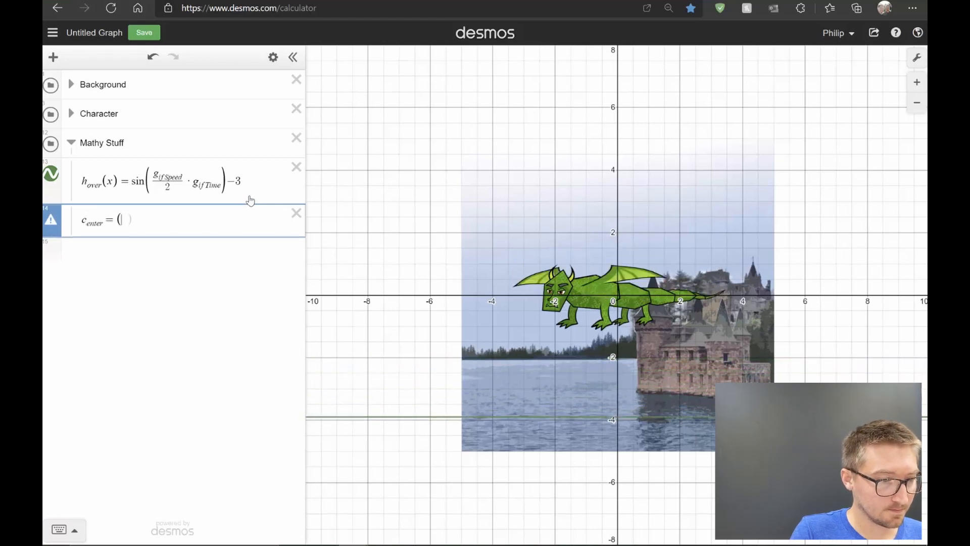
pyautogui.write('0')
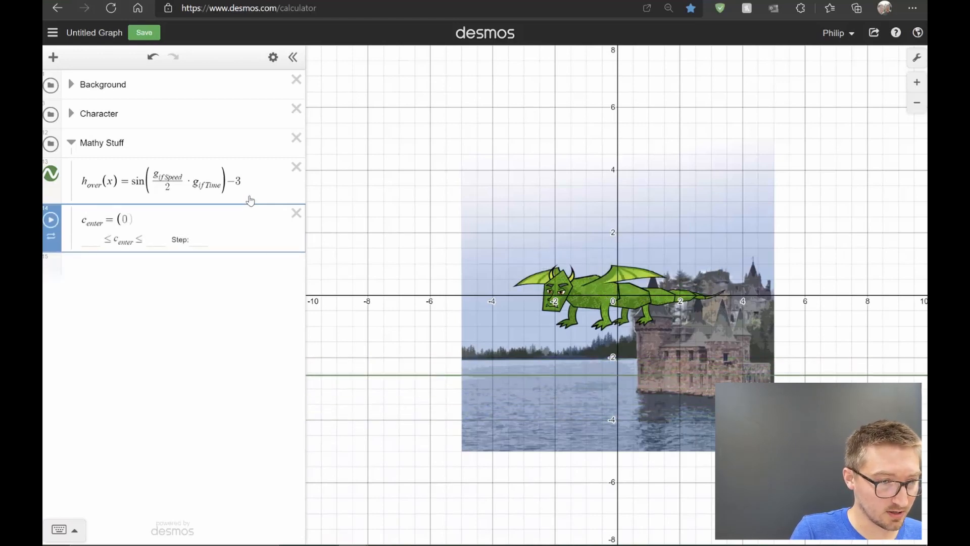
pyautogui.write(', h')
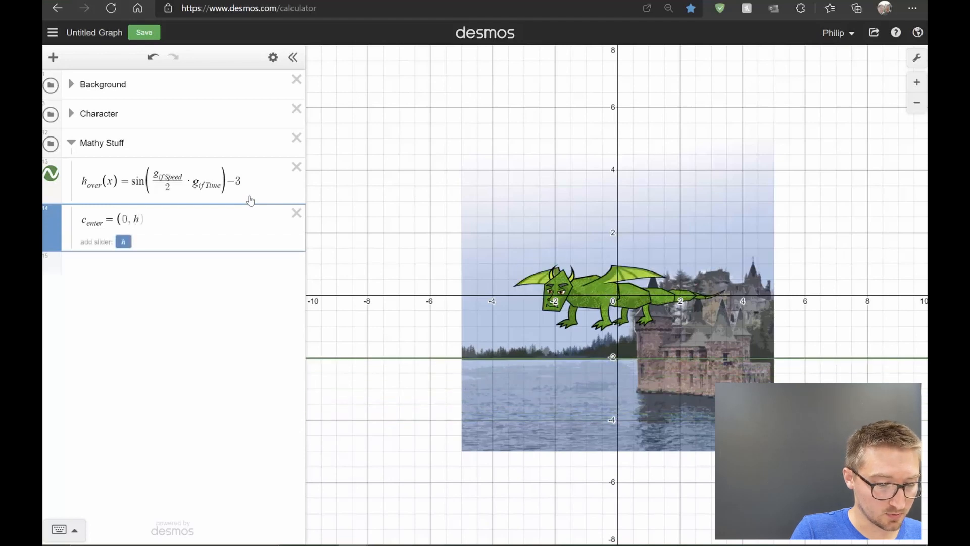
pyautogui.write('_ov')
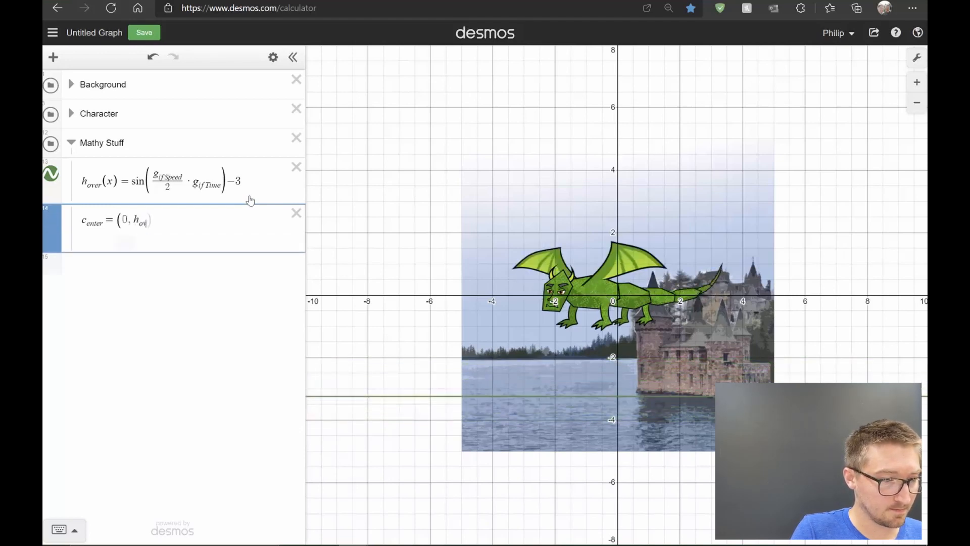
pyautogui.write('ering')
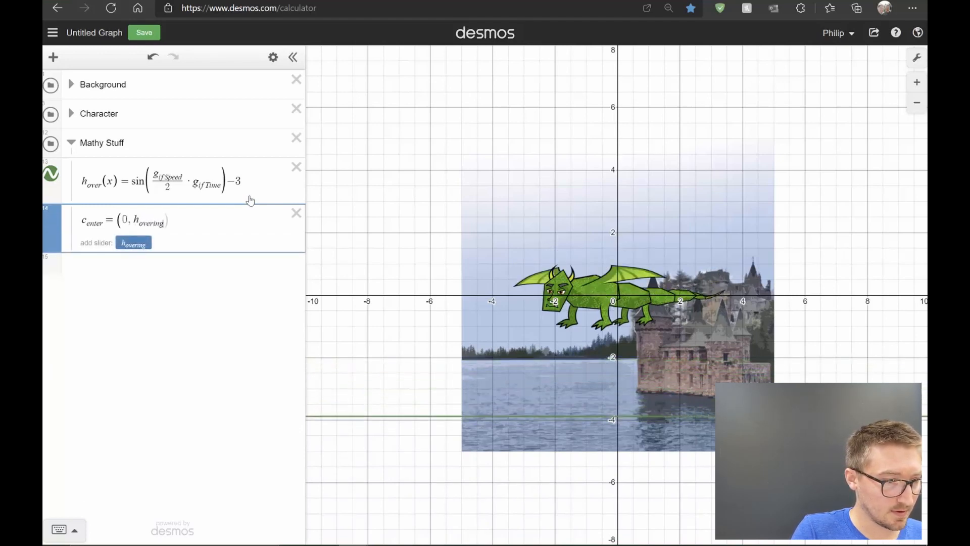
pyautogui.write('(0)')
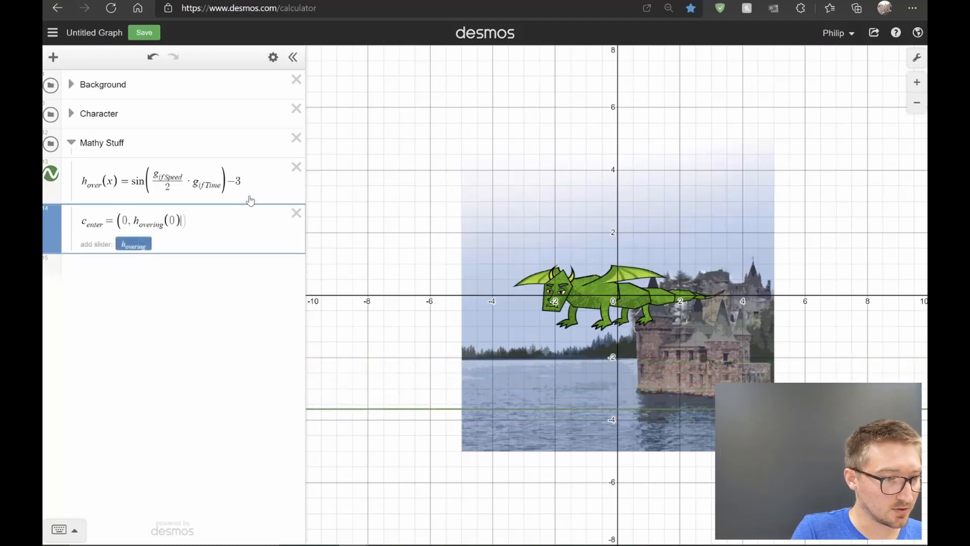
pyautogui.write(')')
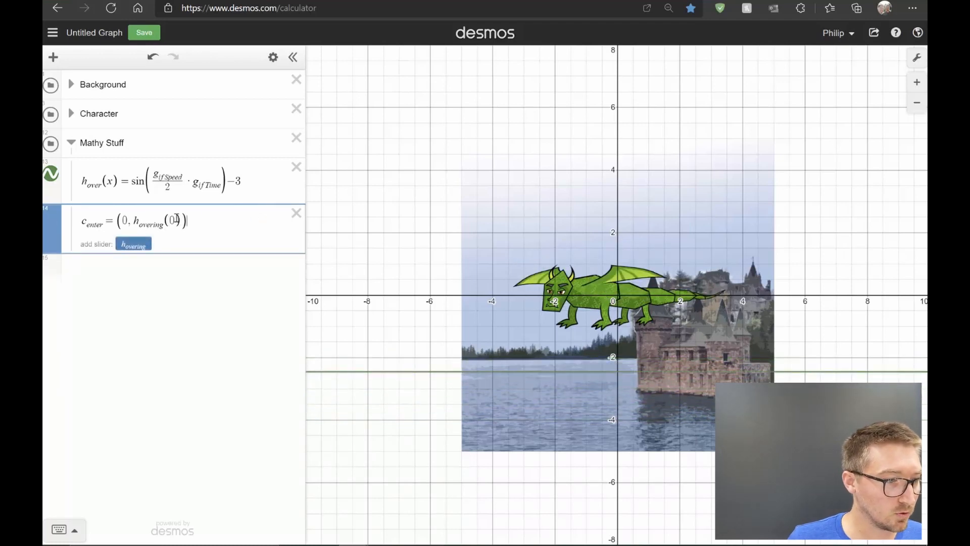
pyautogui.click(168, 223)
pyautogui.press('BackSpace')
pyautogui.press('BackSpace')
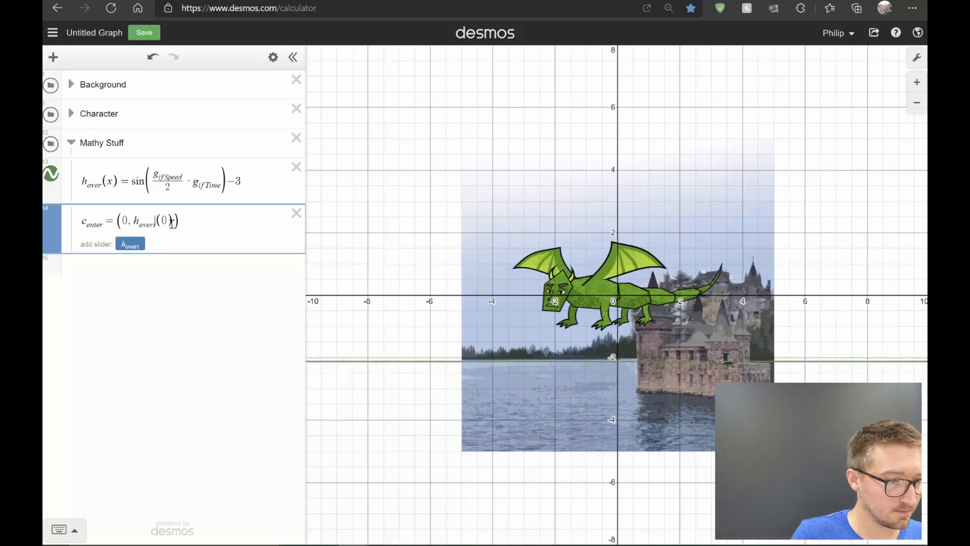
pyautogui.press('BackSpace')
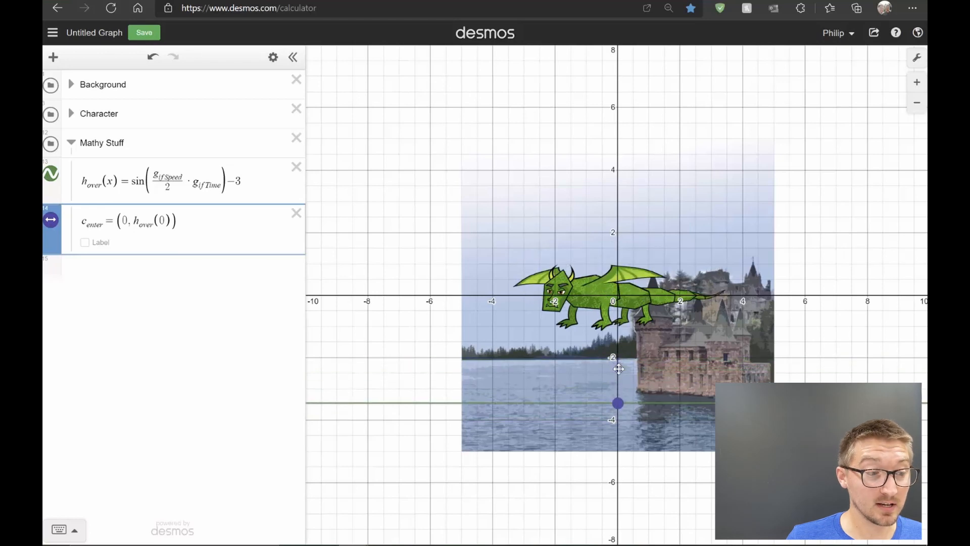
# Step: Collapse the Mathy Stuff folder and expand the Character folder
pyautogui.click(72, 143)
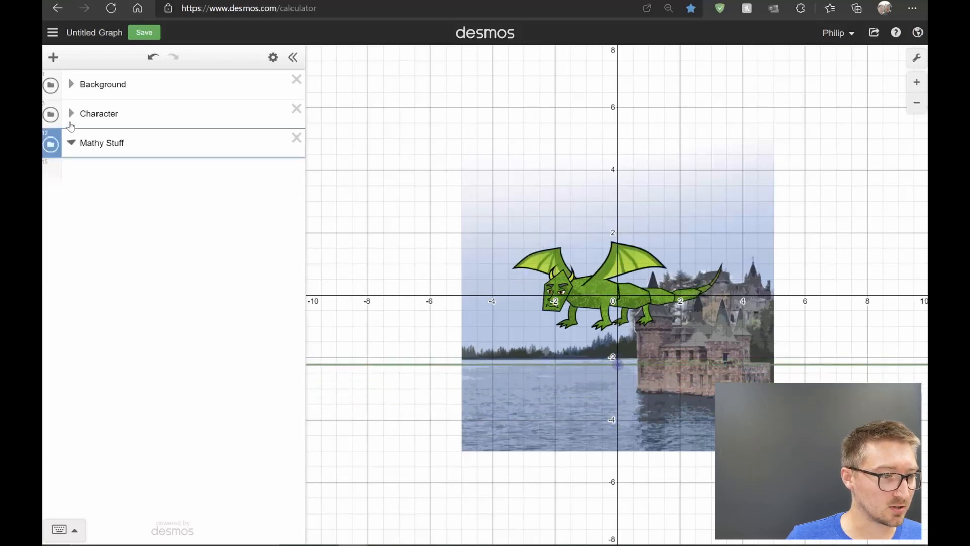
pyautogui.click(71, 113)
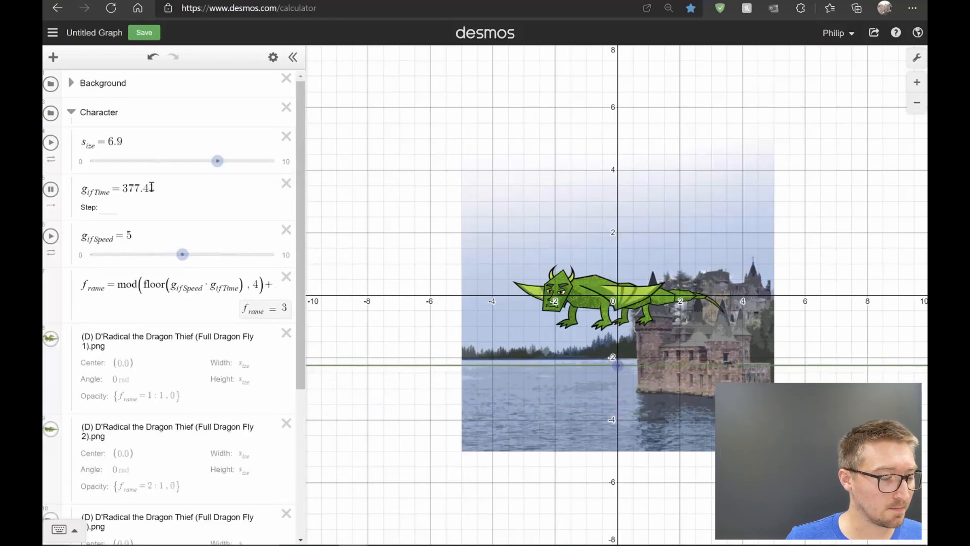
# Step: Set the center of the first dragon frame image to c_enter
pyautogui.scroll(-4, 148, 189)
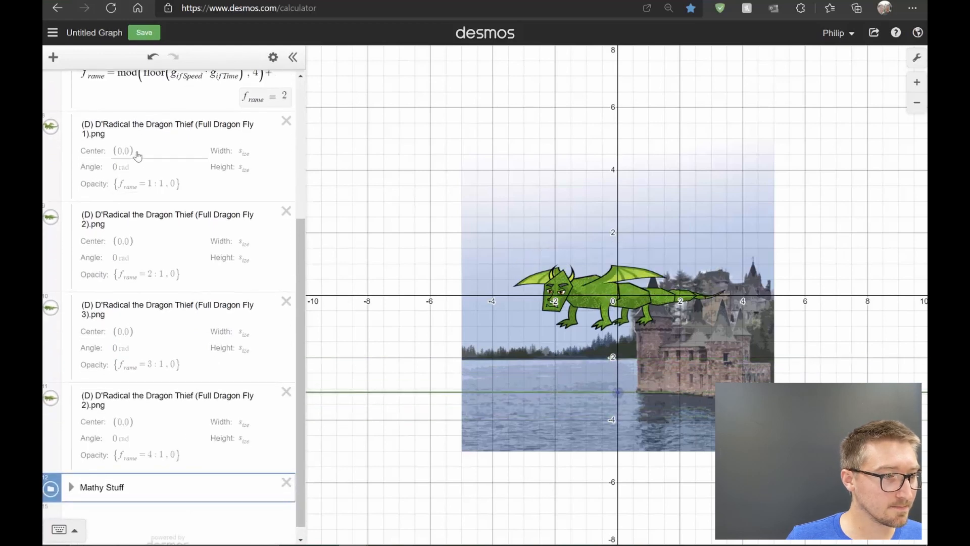
pyautogui.click(136, 152)
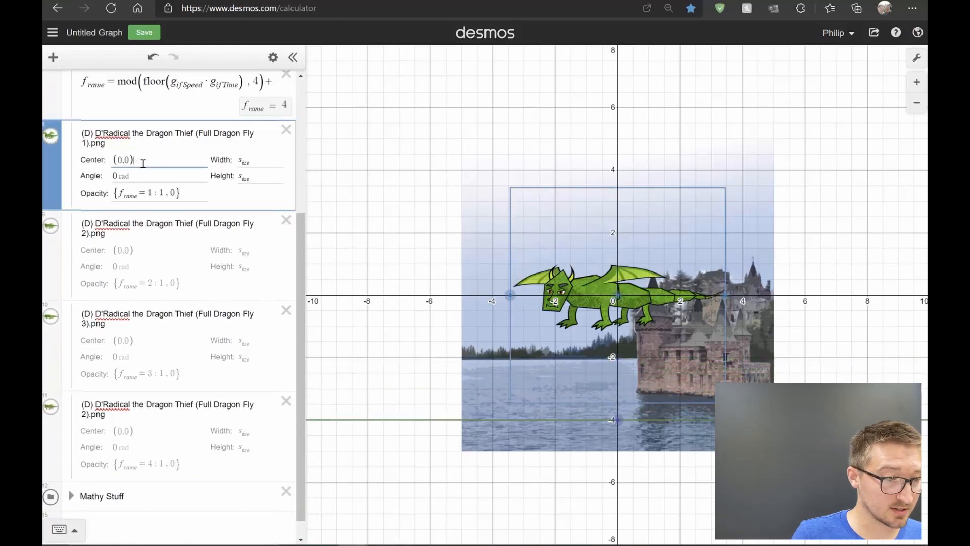
pyautogui.press('BackSpace')
pyautogui.press('BackSpace')
pyautogui.press('BackSpace')
pyautogui.press('BackSpace')
pyautogui.press('BackSpace')
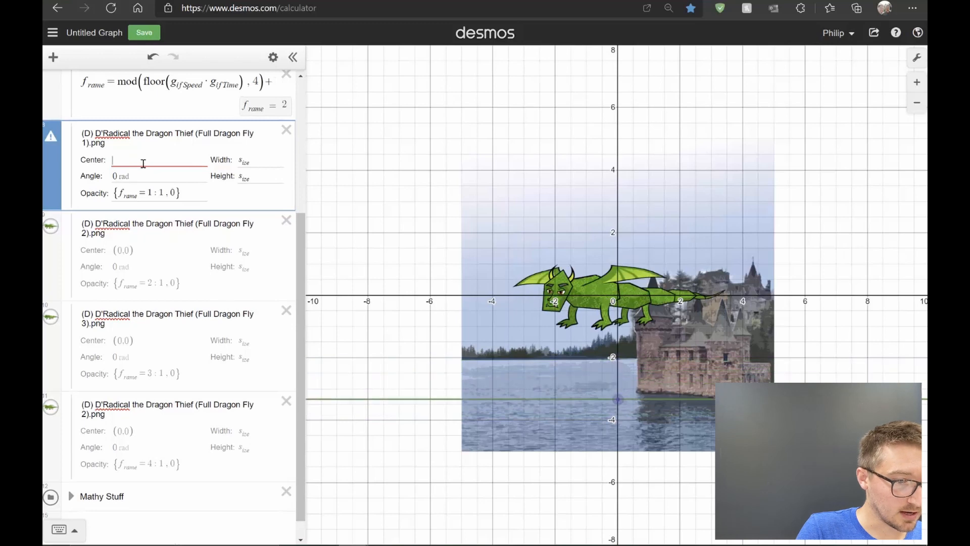
pyautogui.write('_enter')
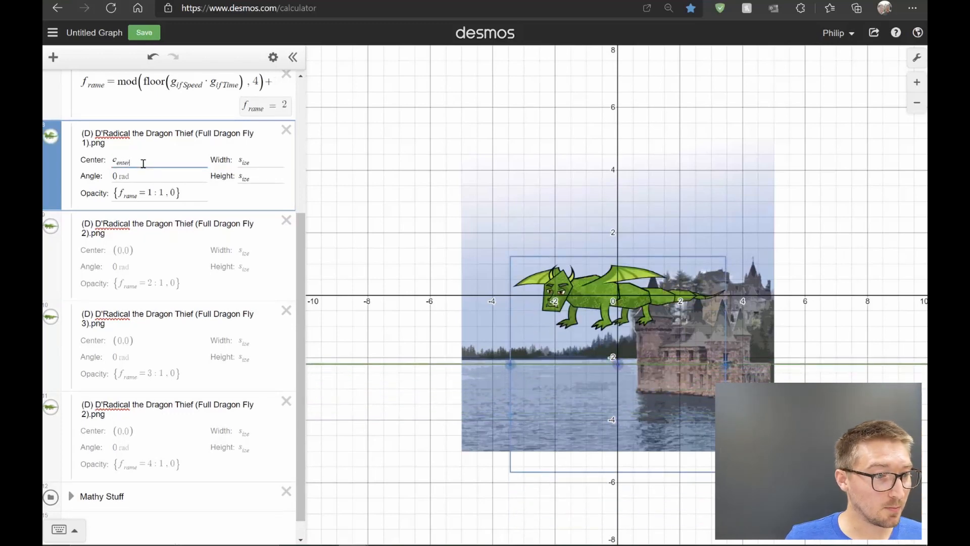
# Step: Copy c_enter from the first frame and use it as the center of the second and third dragon frame images
pyautogui.moveTo(143, 164); pyautogui.dragTo(107, 158)
pyautogui.hotkey('ctrl', 'c')
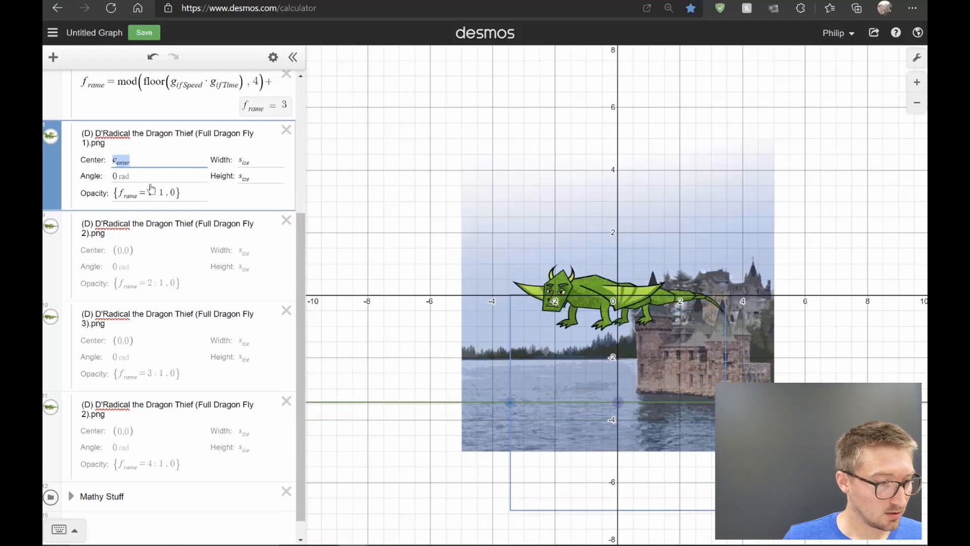
pyautogui.click(143, 251)
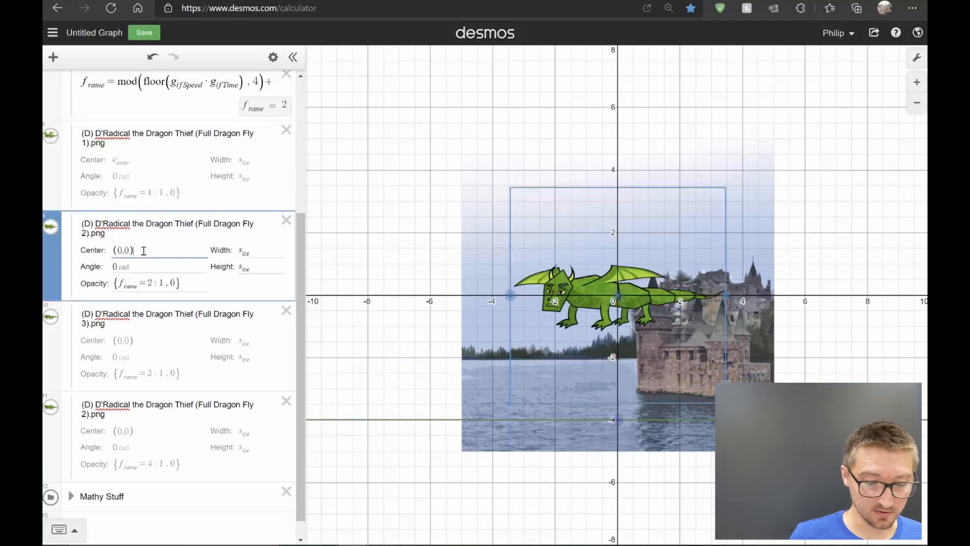
pyautogui.hotkey('ctrl', 'v')
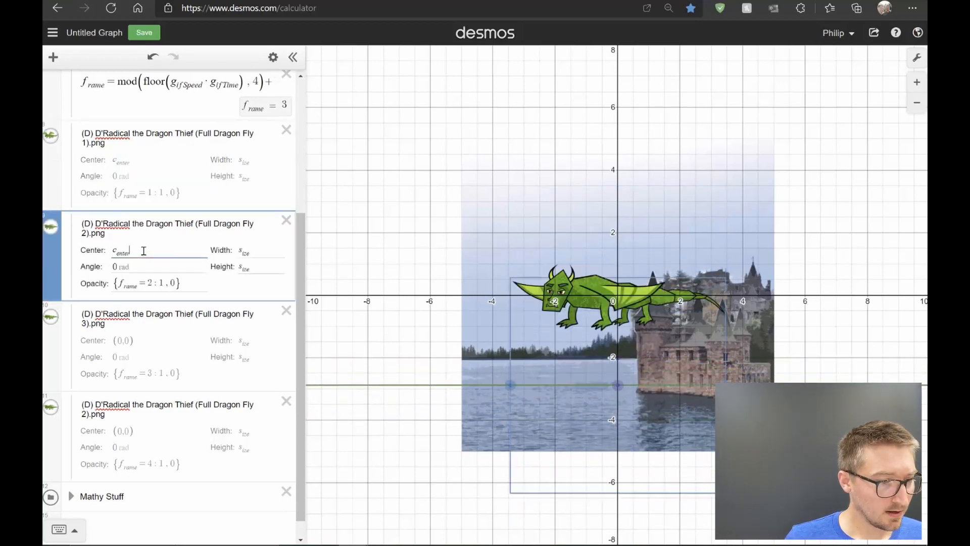
pyautogui.click(136, 346)
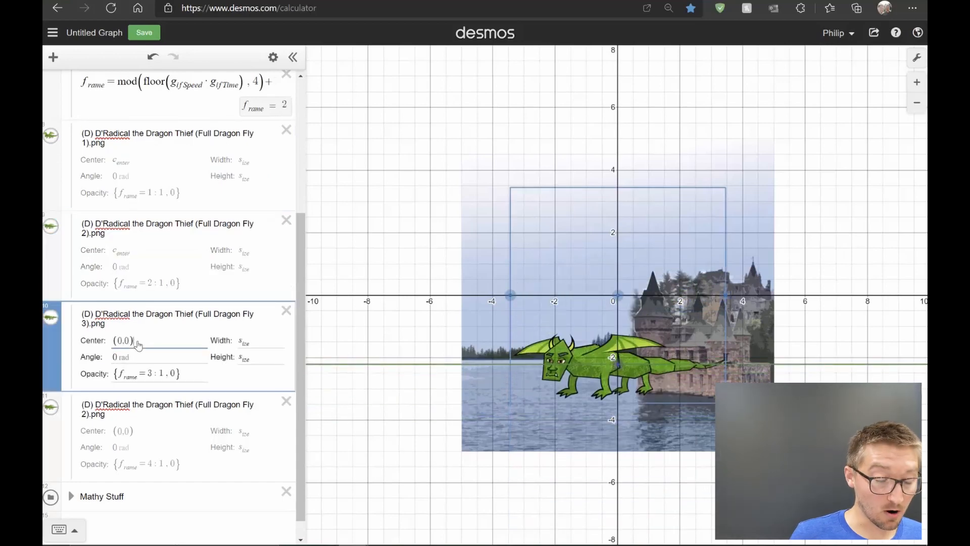
pyautogui.hotkey('ctrl', 'v')
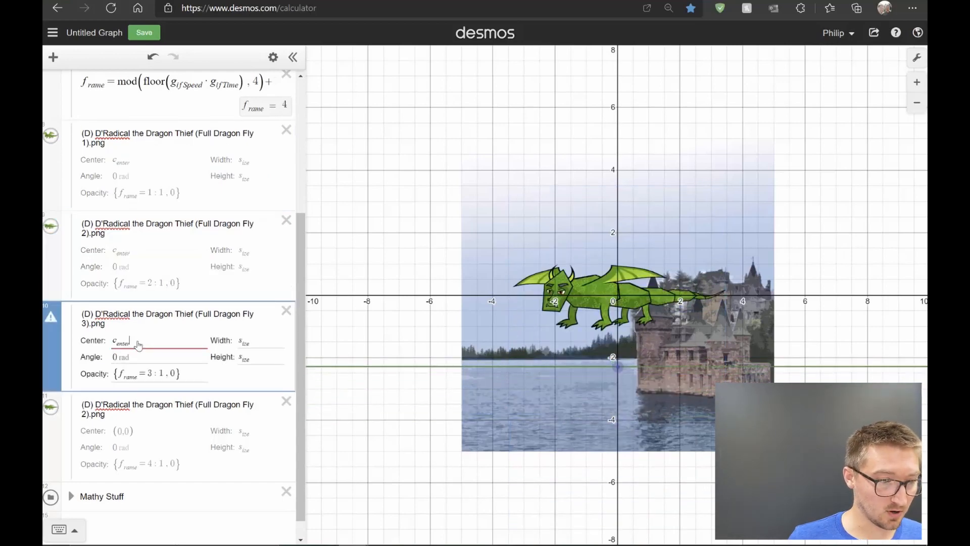
# Step: Set the center of the fourth dragon frame image to c_enter
pyautogui.scroll(-1, 153, 335)
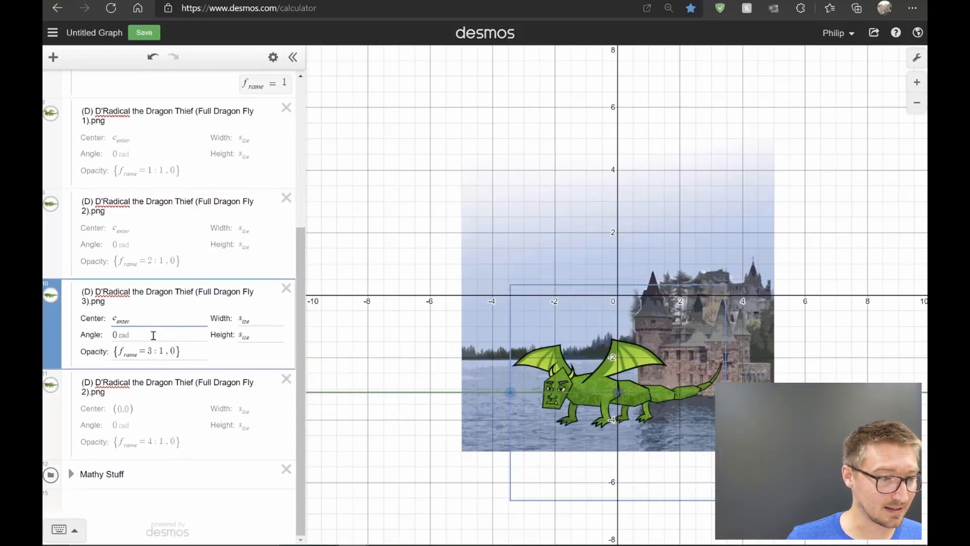
pyautogui.click(140, 412)
pyautogui.press('BackSpace')
pyautogui.press('BackSpace')
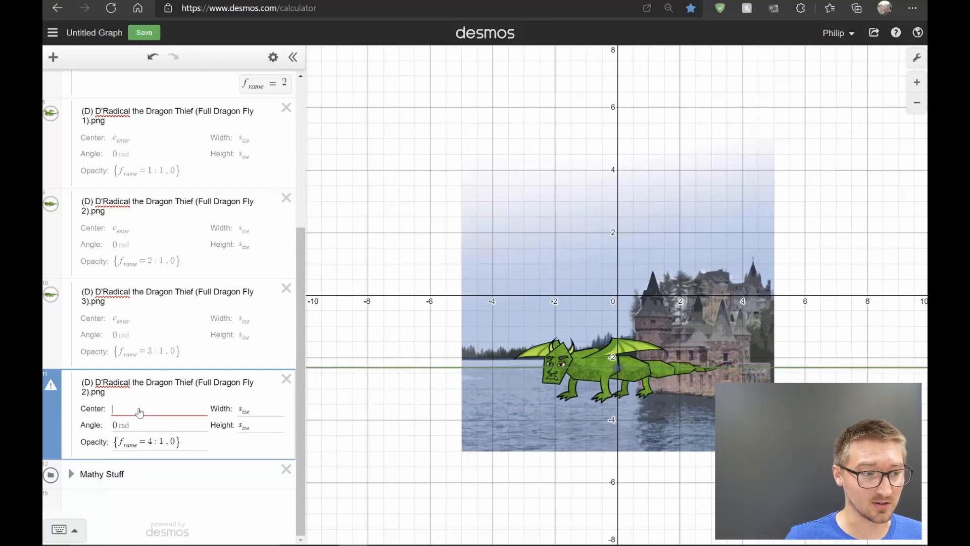
pyautogui.write('center')
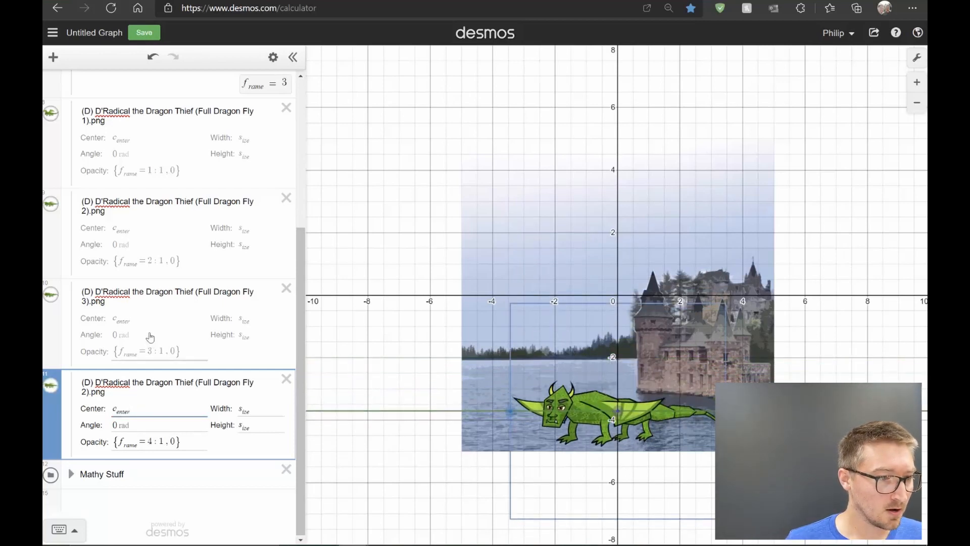
# Step: Collapse the Character folder and expand the Mathy Stuff folder
pyautogui.scroll(5, 149, 359)
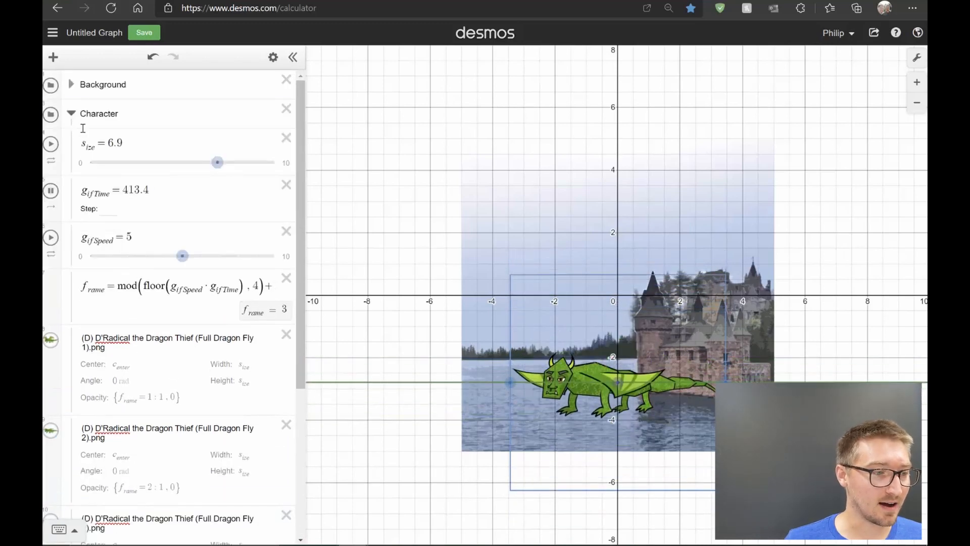
pyautogui.click(72, 114)
pyautogui.click(73, 144)
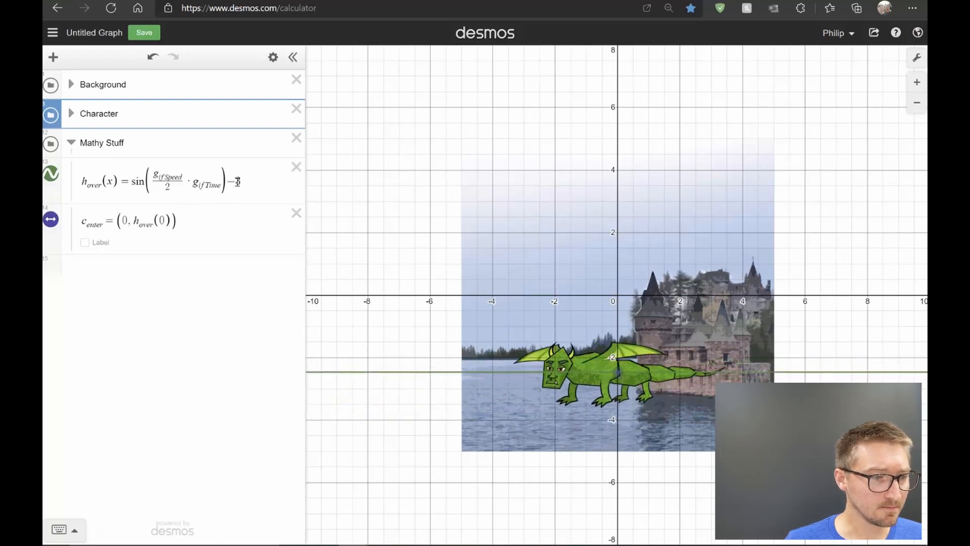
# Step: Try h_over(x) without its vertical offset and restore the −3 at the end of the formula
pyautogui.click(242, 181)
pyautogui.press('BackSpace')
pyautogui.press('BackSpace')
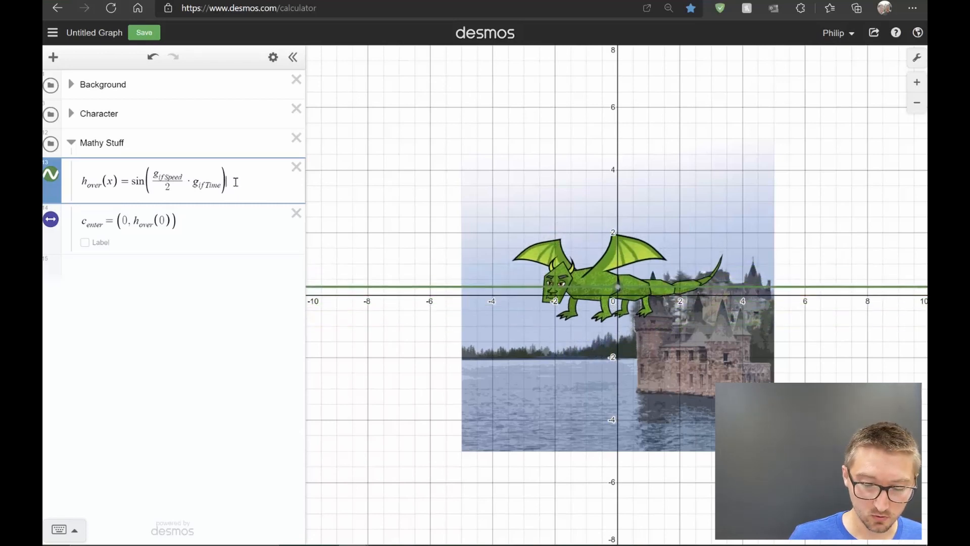
pyautogui.write('-3')
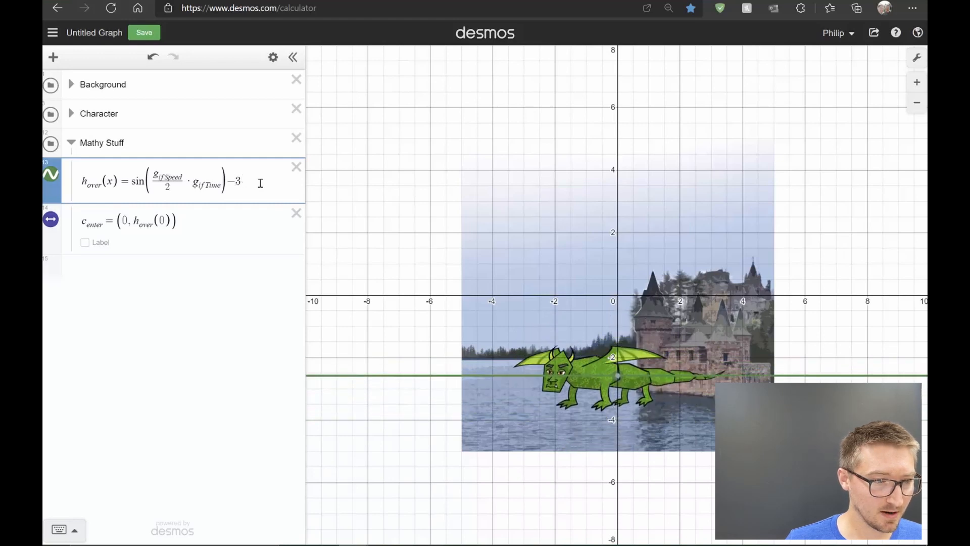
# Step: Change the vertical offset at the end of h_over(x) to −2
pyautogui.press('BackSpace')
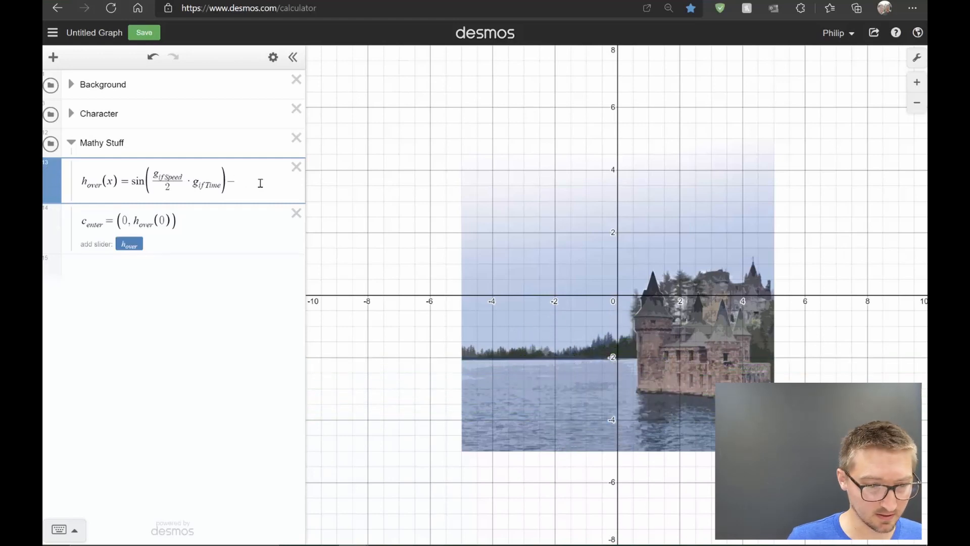
pyautogui.write('2')
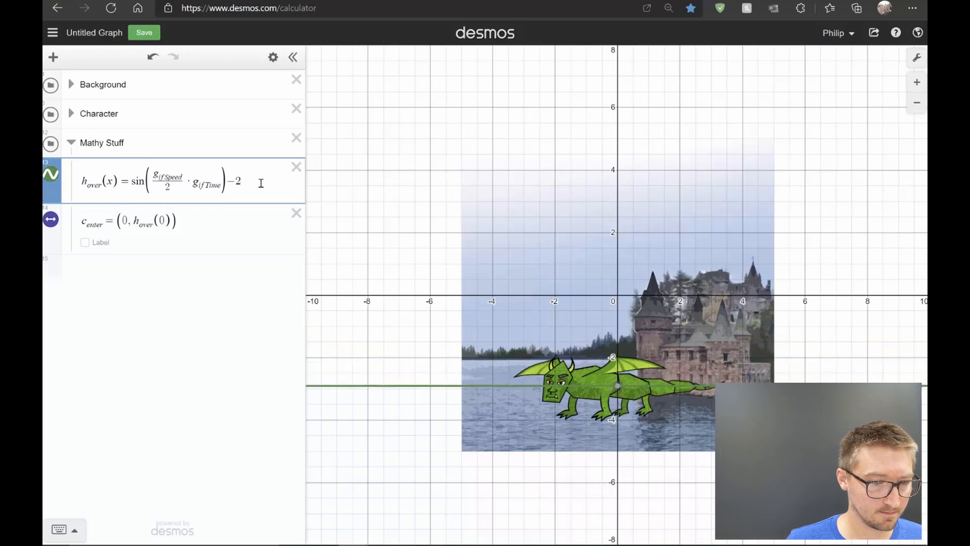
pyautogui.click(195, 220)
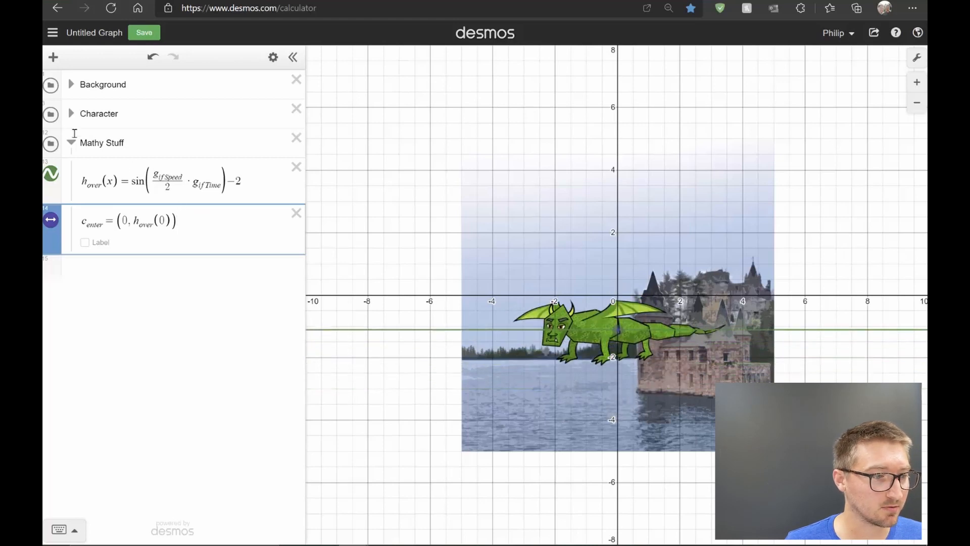
# Step: Collapse Mathy Stuff, expand the Character folder and add five blank expression lines below the fourth dragon frame image
pyautogui.click(71, 144)
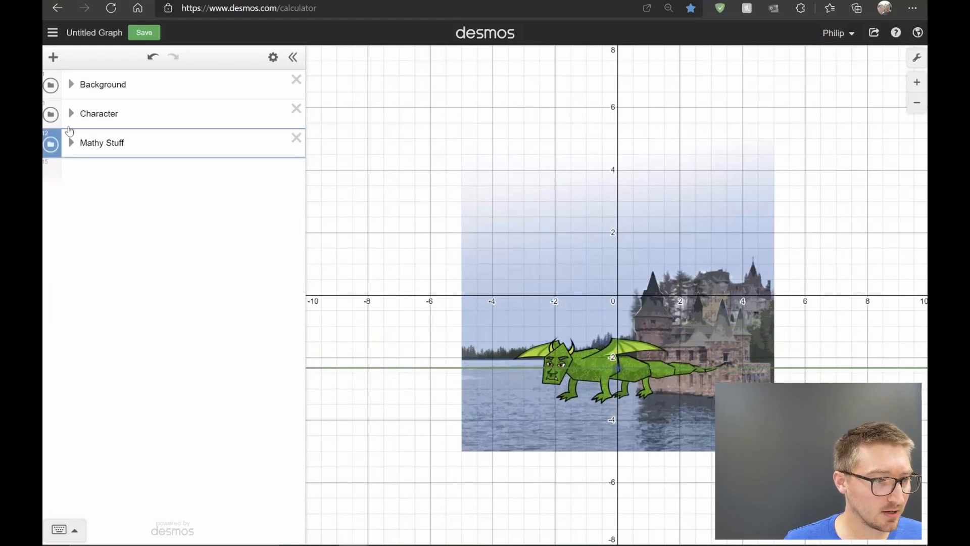
pyautogui.click(72, 114)
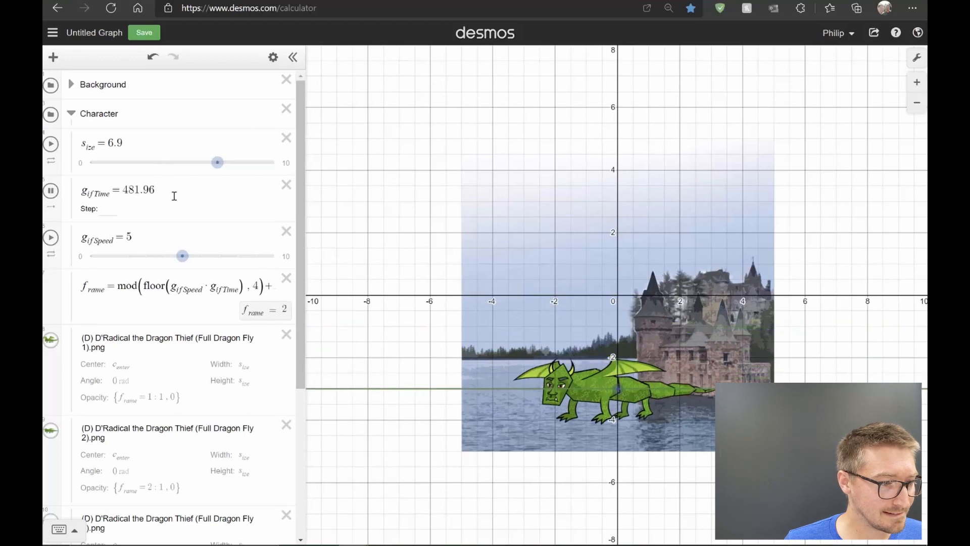
pyautogui.scroll(-5, 173, 199)
pyautogui.click(186, 441)
pyautogui.press('Return')
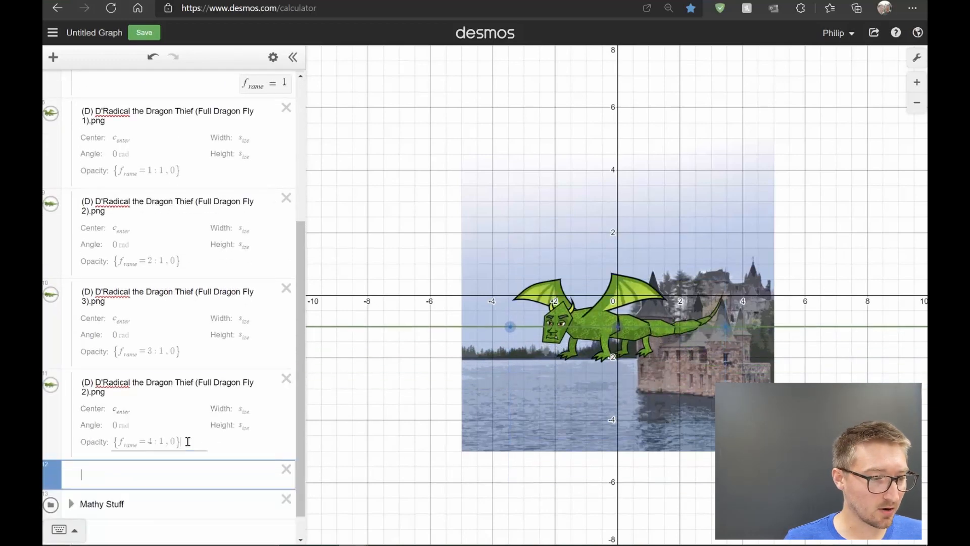
pyautogui.press('Return')
pyautogui.press('Return')
pyautogui.press('Return')
pyautogui.press('Return')
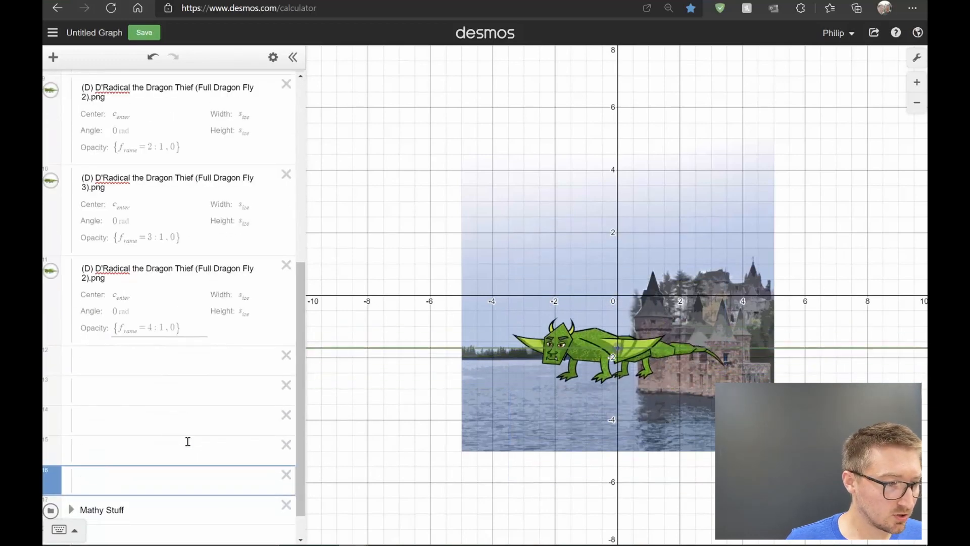
# Step: Insert the Full Dragon Fly 1, 2, 3 and again 2 images into the blank lines, leaving the first line empty
pyautogui.click(145, 385)
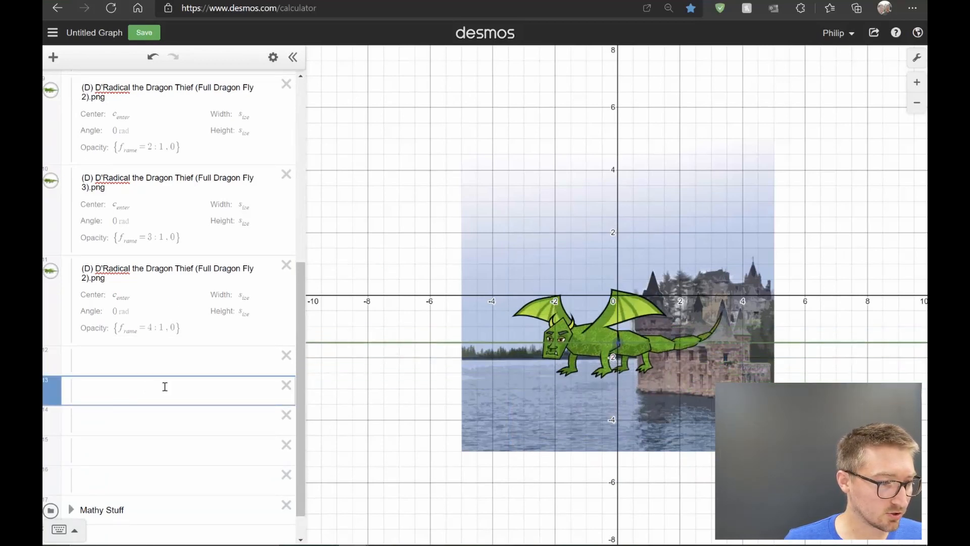
pyautogui.moveTo(313, 227); pyautogui.dragTo(182, 387)
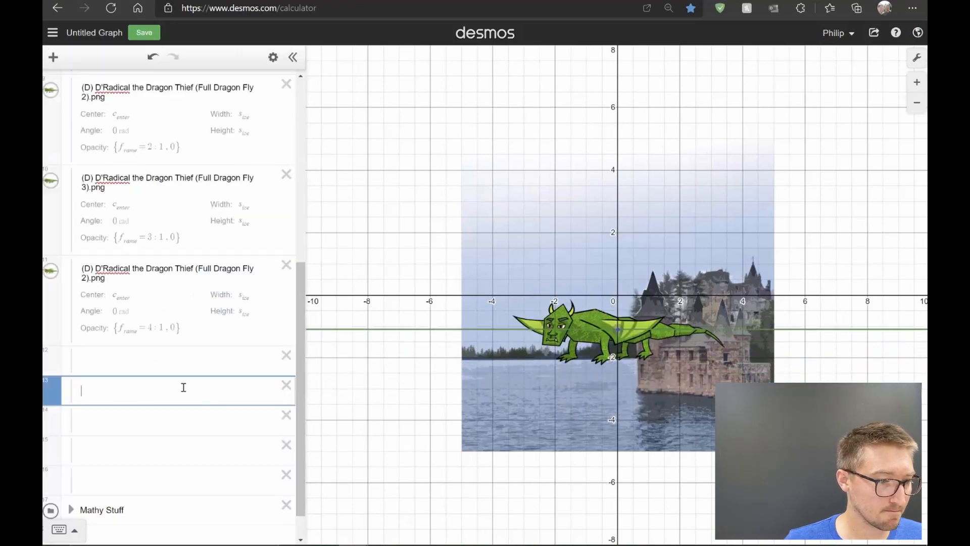
pyautogui.click(107, 463)
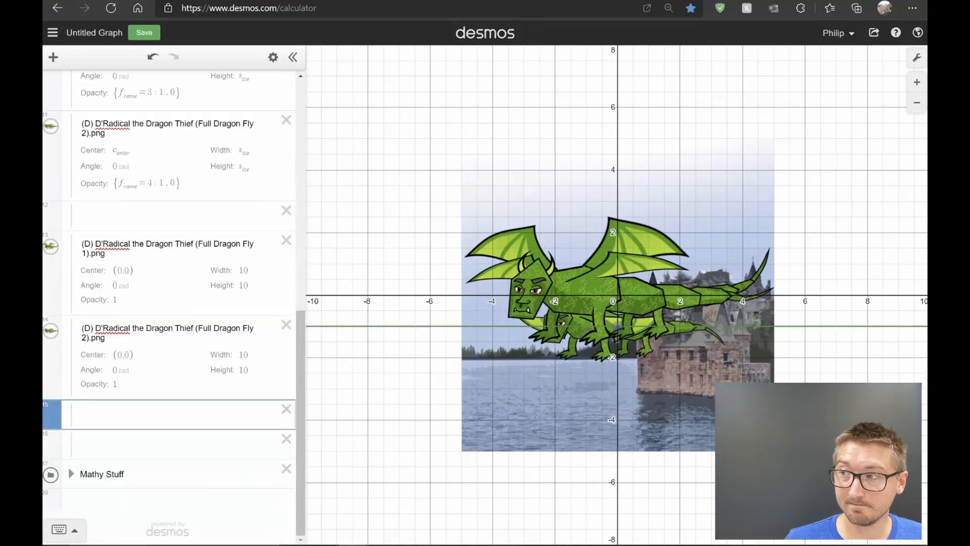
pyautogui.moveTo(45, 399); pyautogui.dragTo(116, 422)
pyautogui.click(117, 449)
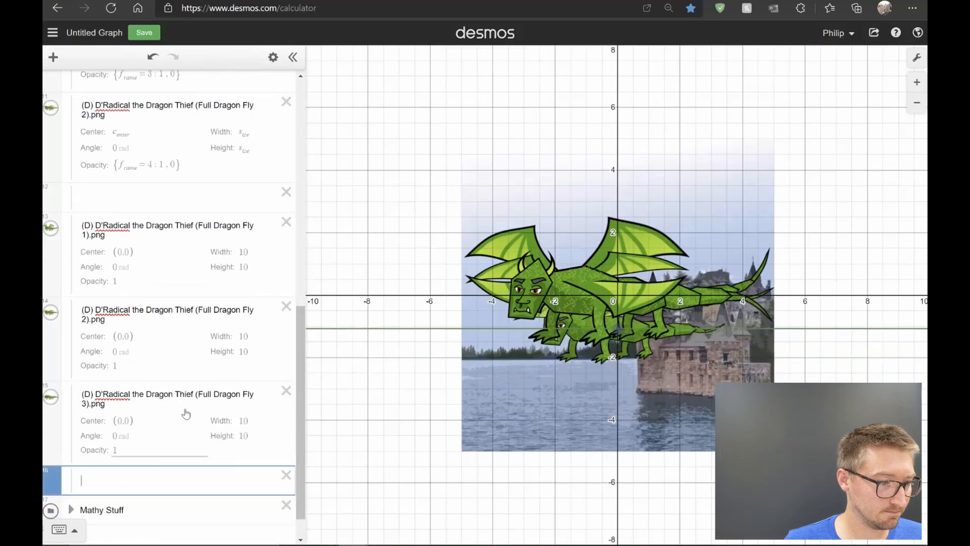
pyautogui.moveTo(185, 412); pyautogui.dragTo(188, 441)
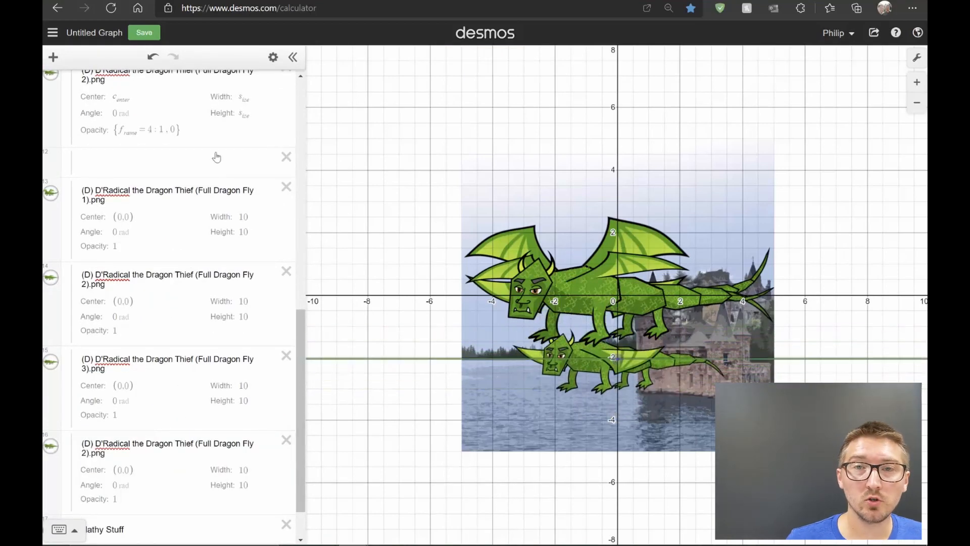
# Step: Expand the Mathy Stuff folder and define o_pacity = 0 on a new line below the c_enter point
pyautogui.scroll(-2, 216, 158)
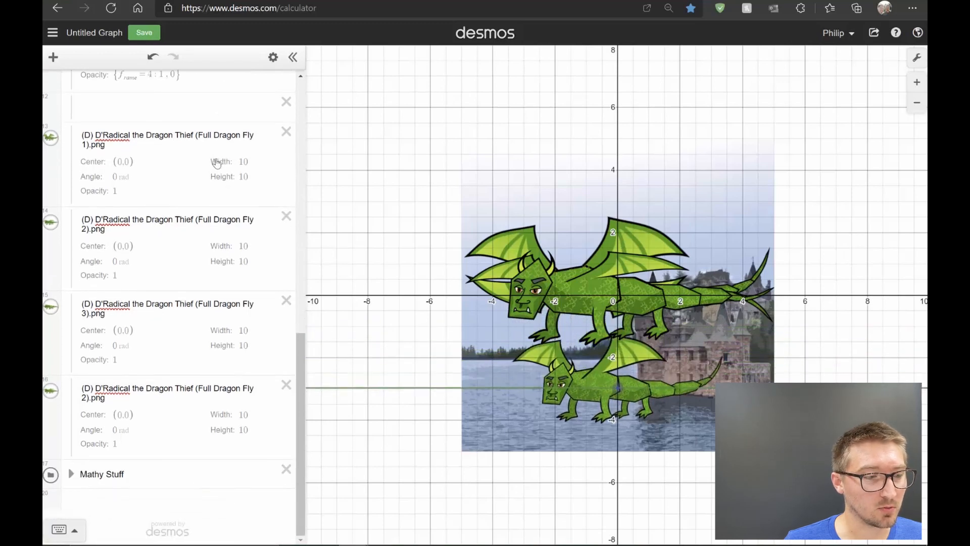
pyautogui.click(71, 473)
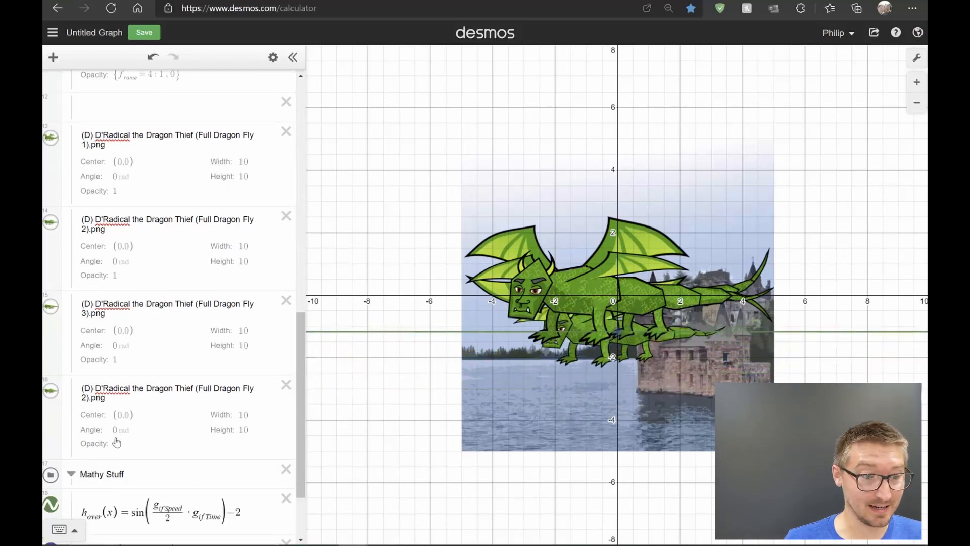
pyautogui.scroll(-3, 131, 438)
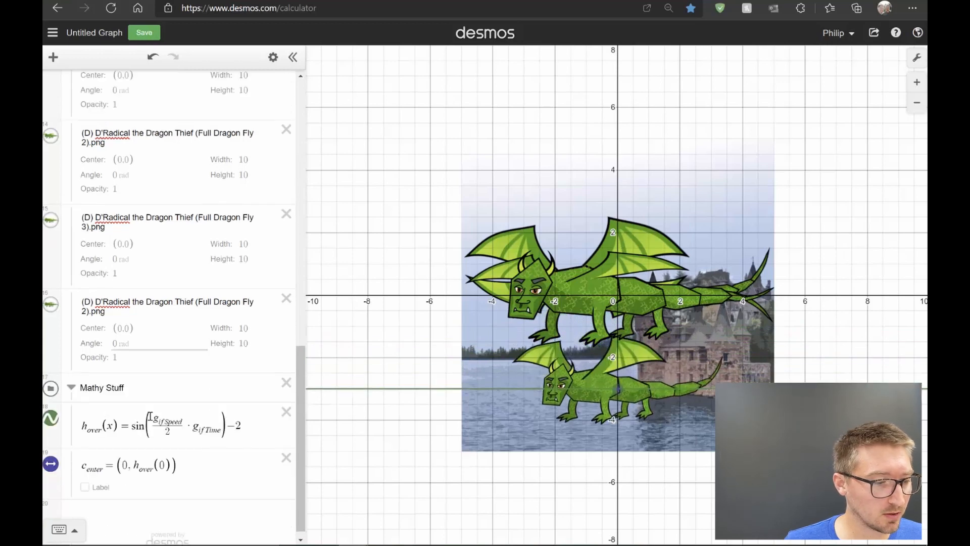
pyautogui.click(182, 449)
pyautogui.press('Return')
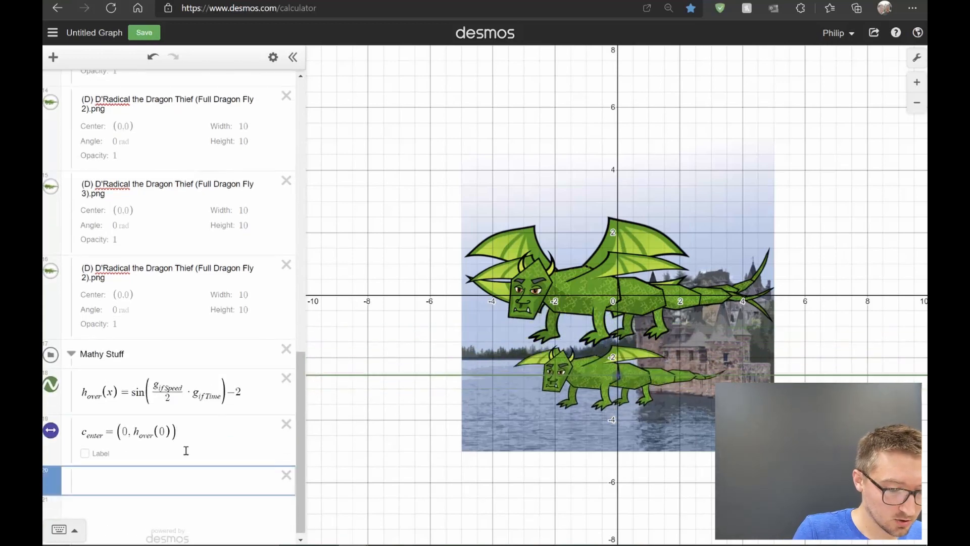
pyautogui.write('d')
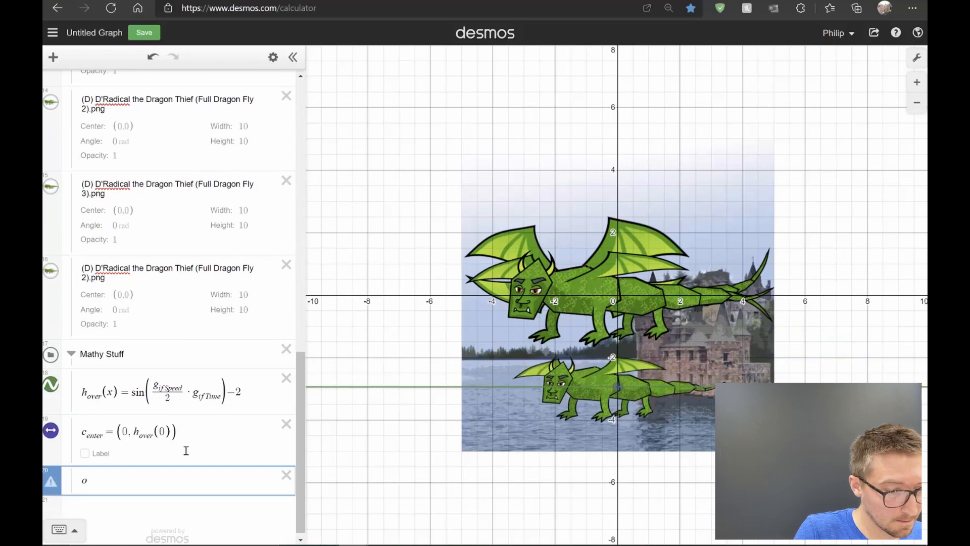
pyautogui.write('_r')
pyautogui.write('a')
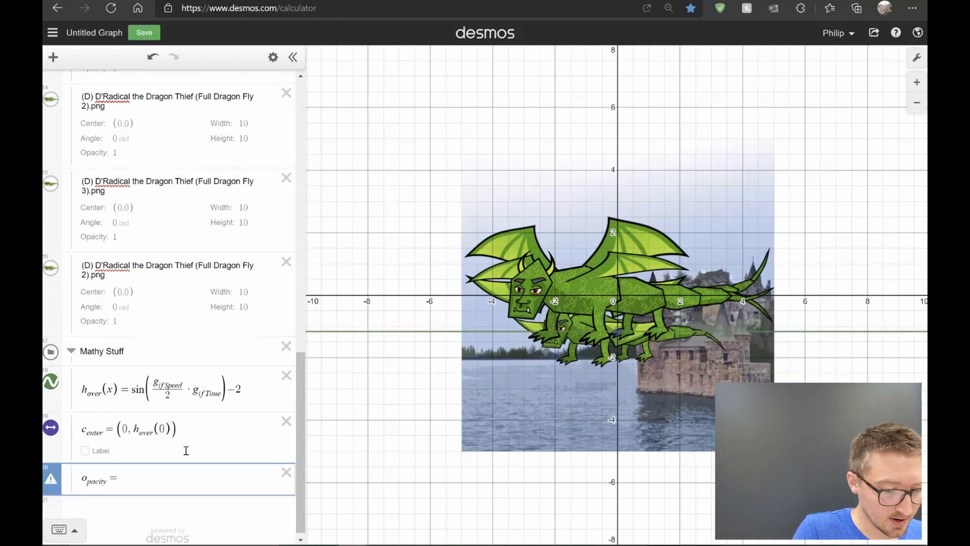
pyautogui.write('0')
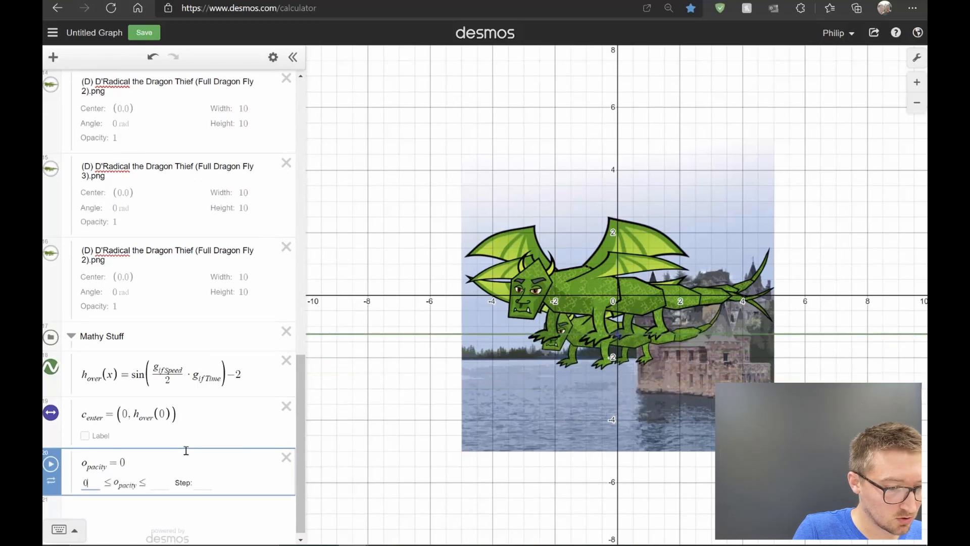
# Step: Limit the o_pacity slider to the range 0 to 1 and set it to about 0.225
pyautogui.press('Tab')
pyautogui.write('1')
pyautogui.press('Return')
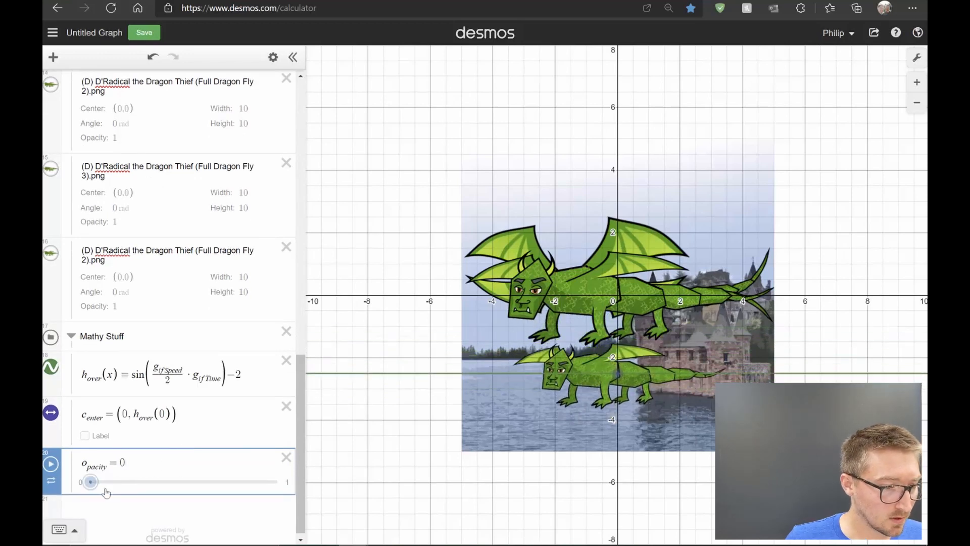
pyautogui.moveTo(91, 481); pyautogui.dragTo(132, 481)
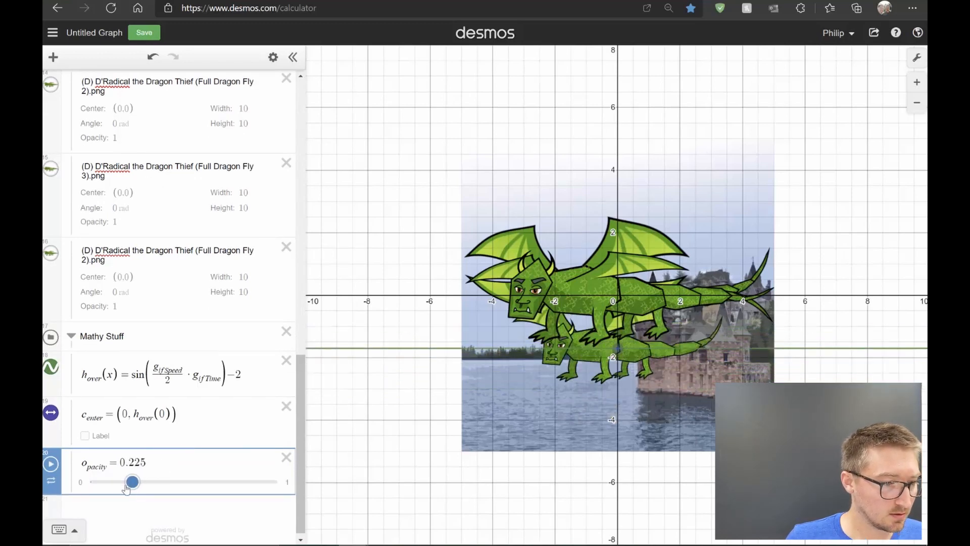
# Step: Set the opacity of the new Full Dragon Fly 1 image and the first new Full Dragon Fly 2 image to o_pacity
pyautogui.click(101, 469)
pyautogui.doubleClick(101, 468)
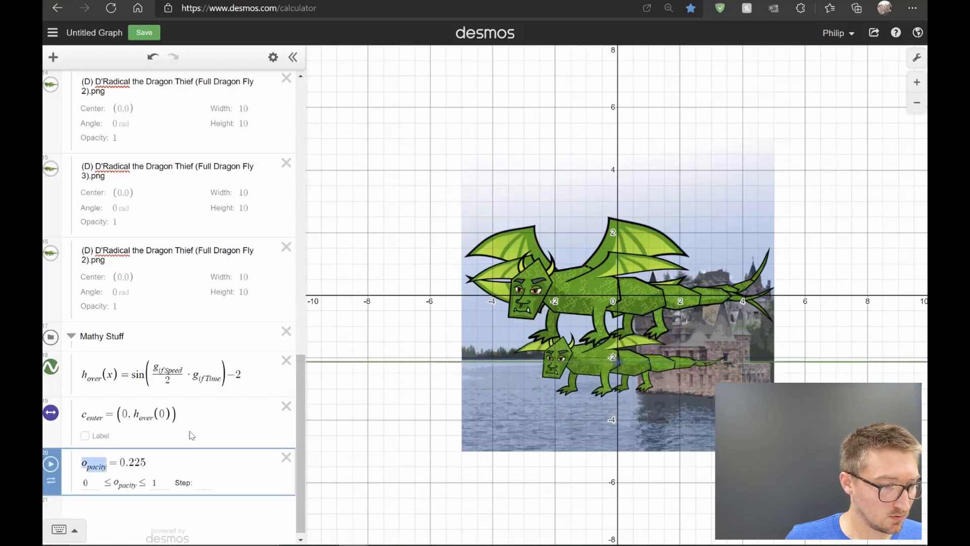
pyautogui.scroll(5, 194, 406)
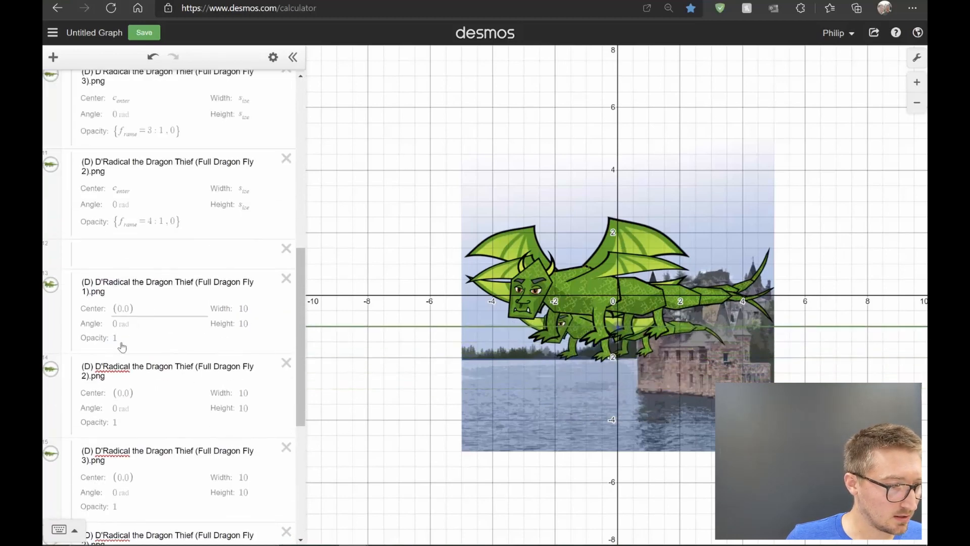
pyautogui.click(130, 335)
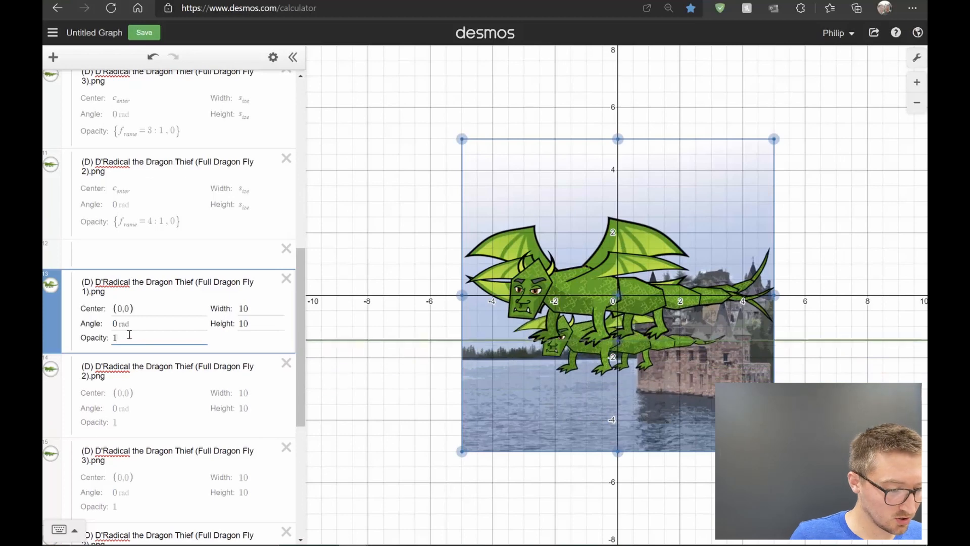
pyautogui.press('BackSpace')
pyautogui.write('o_pacity')
pyautogui.click(121, 425)
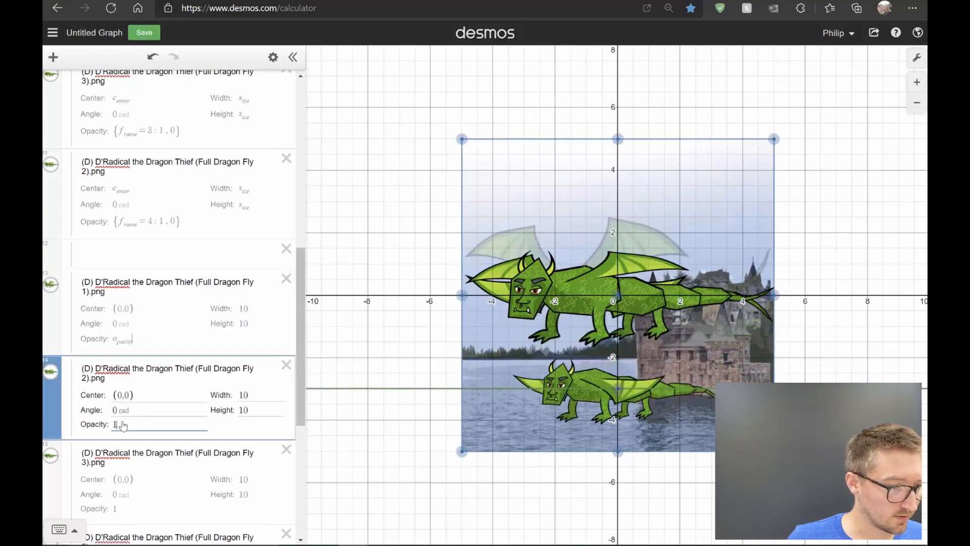
pyautogui.press('BackSpace')
pyautogui.write('o_pacity')
# Step: Set the opacity of the new Full Dragon Fly 3 image and the last Full Dragon Fly 2 image to o_pacity
pyautogui.scroll(-4, 125, 404)
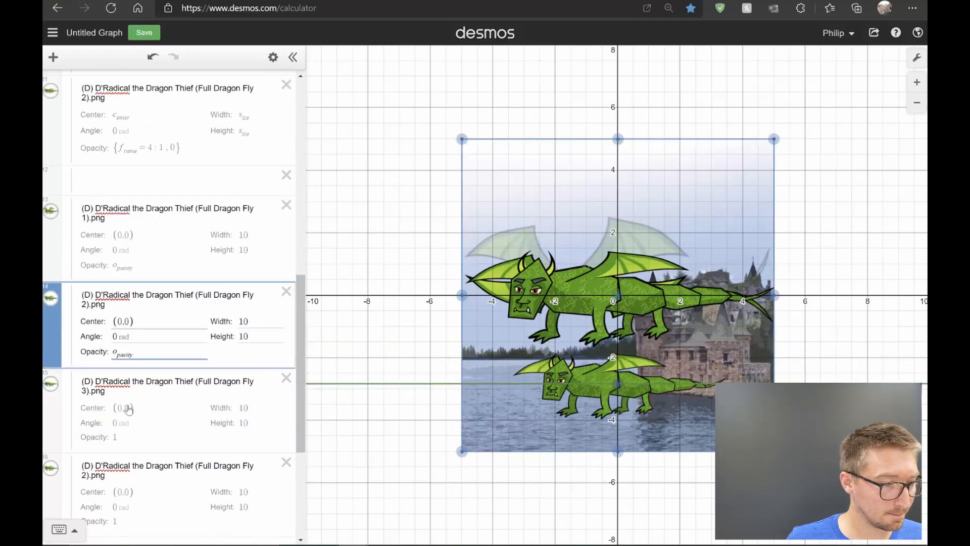
pyautogui.click(121, 299)
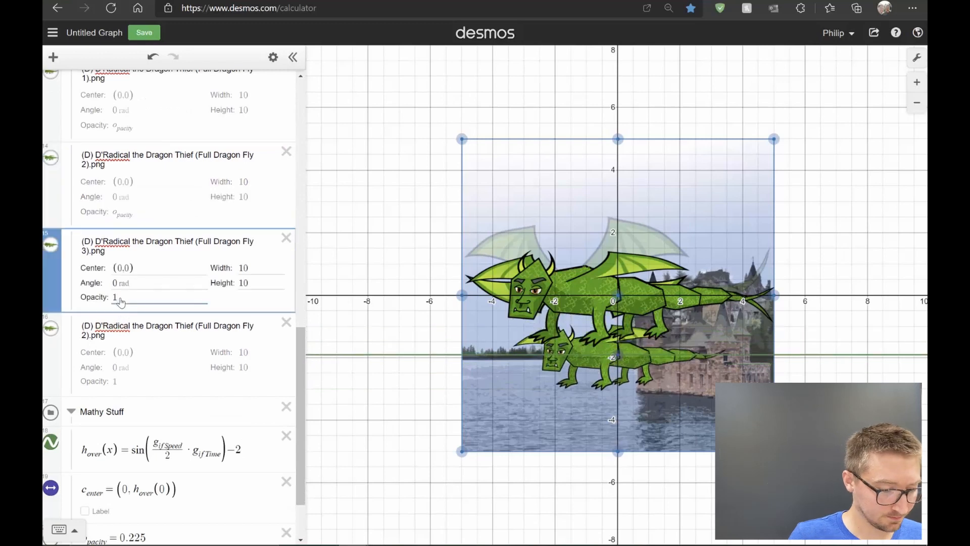
pyautogui.press('BackSpace')
pyautogui.write('o_pacity')
pyautogui.click(125, 386)
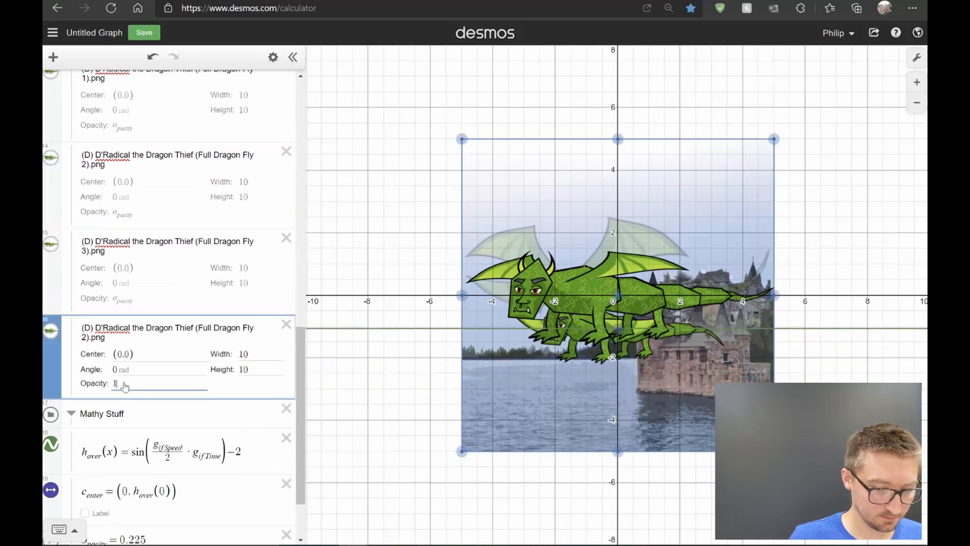
pyautogui.press('BackSpace')
pyautogui.write('o_pacity')
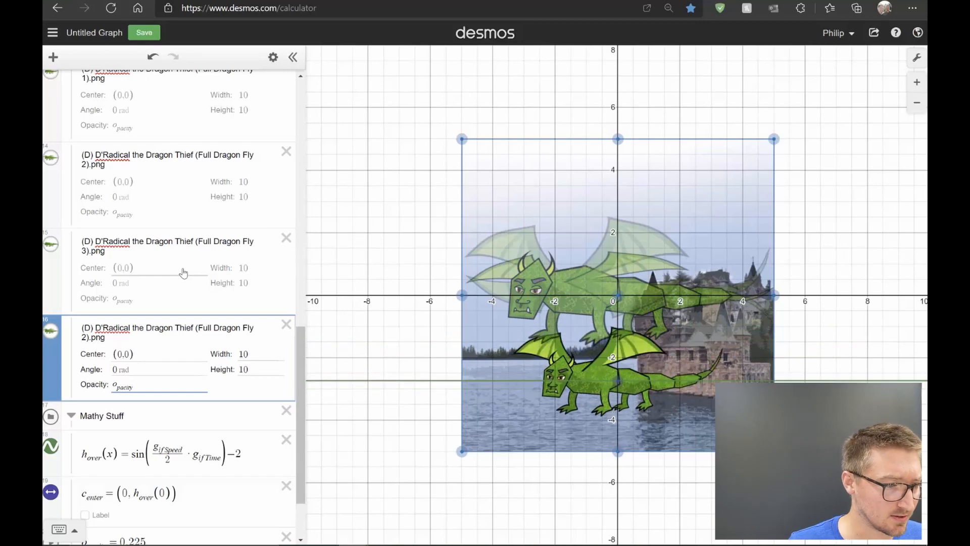
# Step: Change the new Full Dragon Fly 1 image's opacity to the condition {f_rame = 1: o_pacity, 0}
pyautogui.scroll(2, 172, 258)
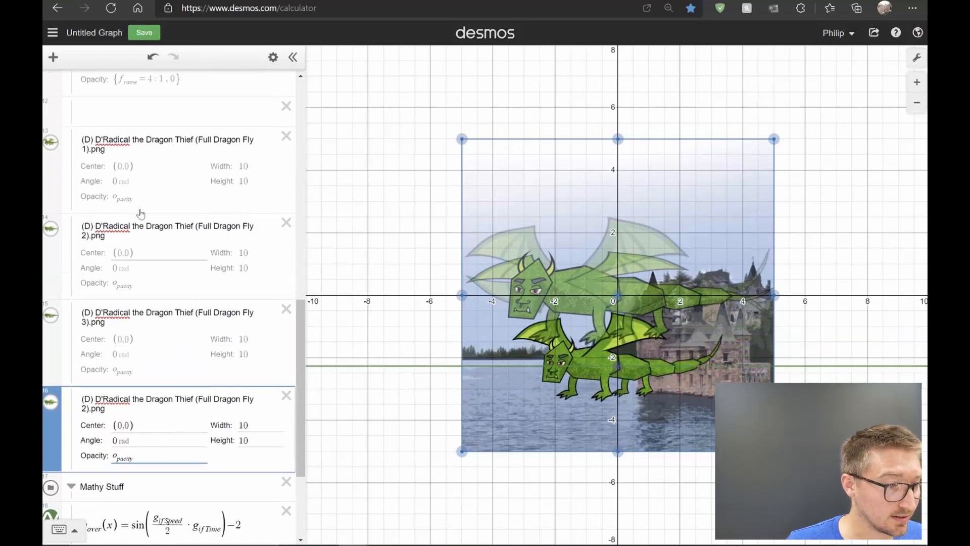
pyautogui.scroll(-4, 152, 264)
pyautogui.scroll(4, 132, 212)
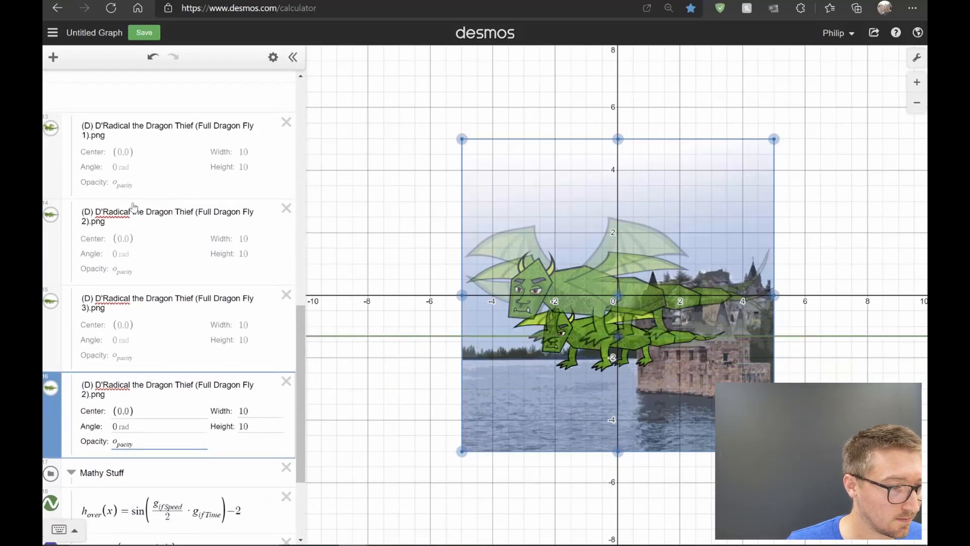
pyautogui.click(123, 185)
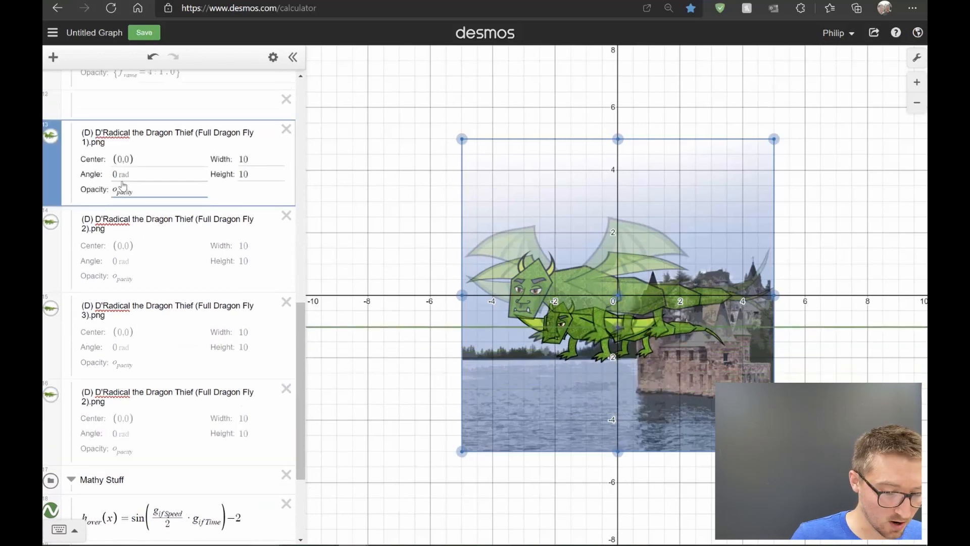
pyautogui.write('{f_ram')
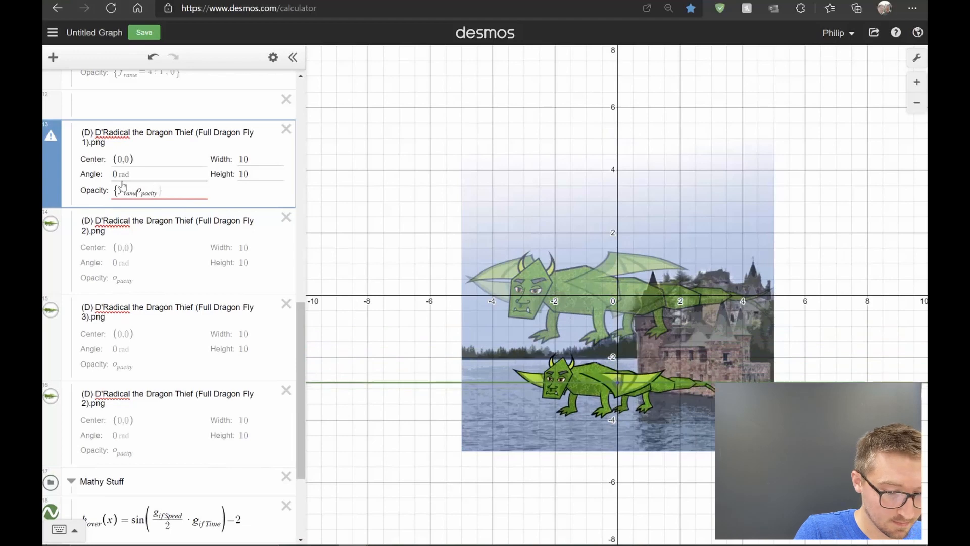
pyautogui.write('e=1:o_pacity')
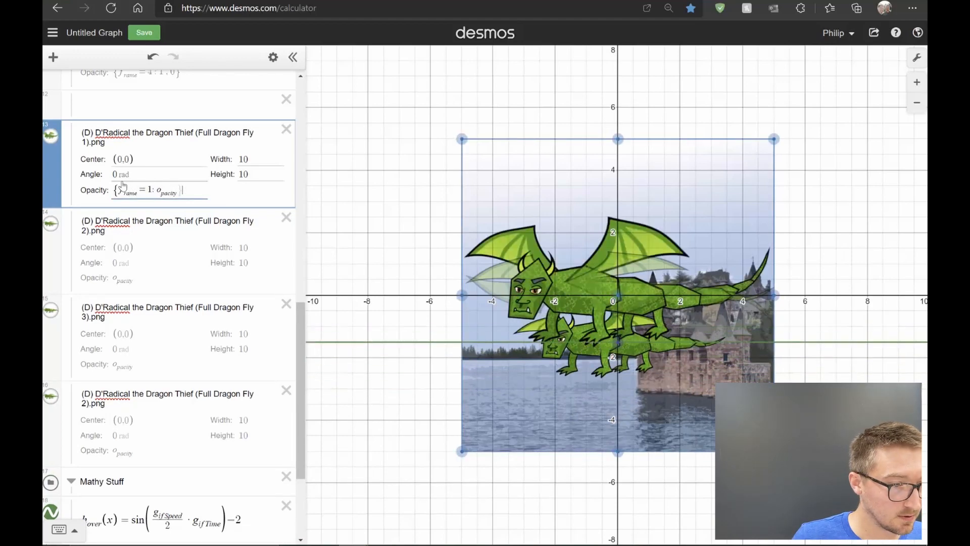
pyautogui.write(',0')
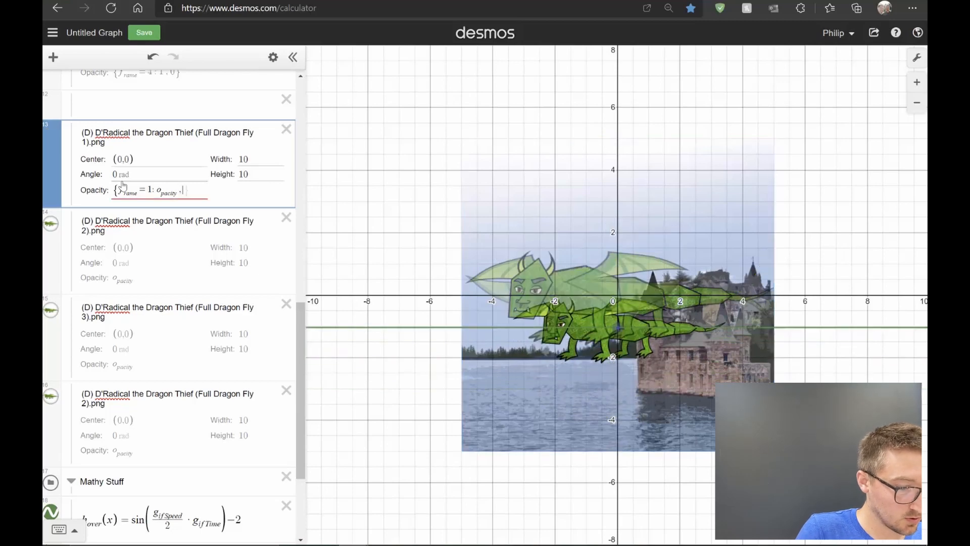
pyautogui.write('}')
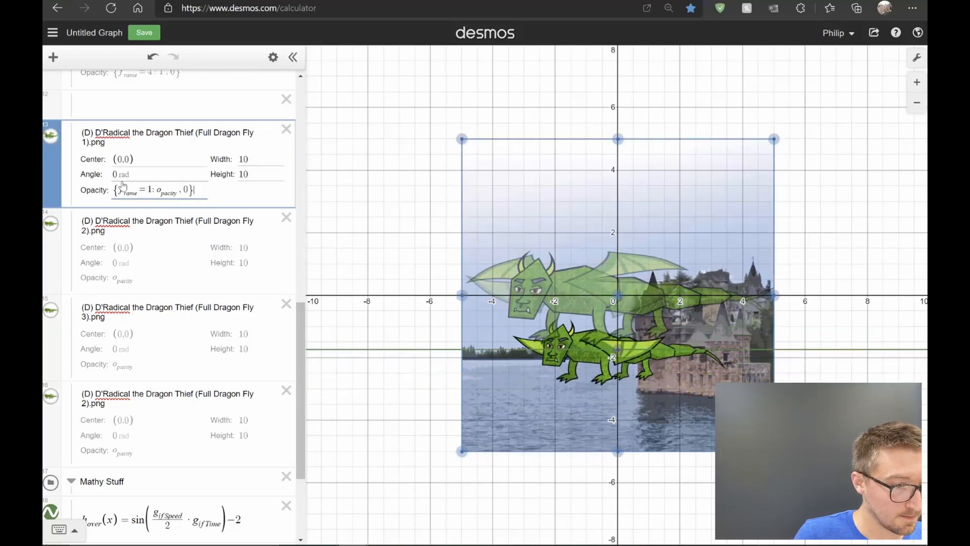
# Step: Copy the conditional opacity to the Full Dragon Fly 2 image below it and change its frame number to 2
pyautogui.hotkey('ctrl', 'a')
pyautogui.hotkey('ctrl', 'c')
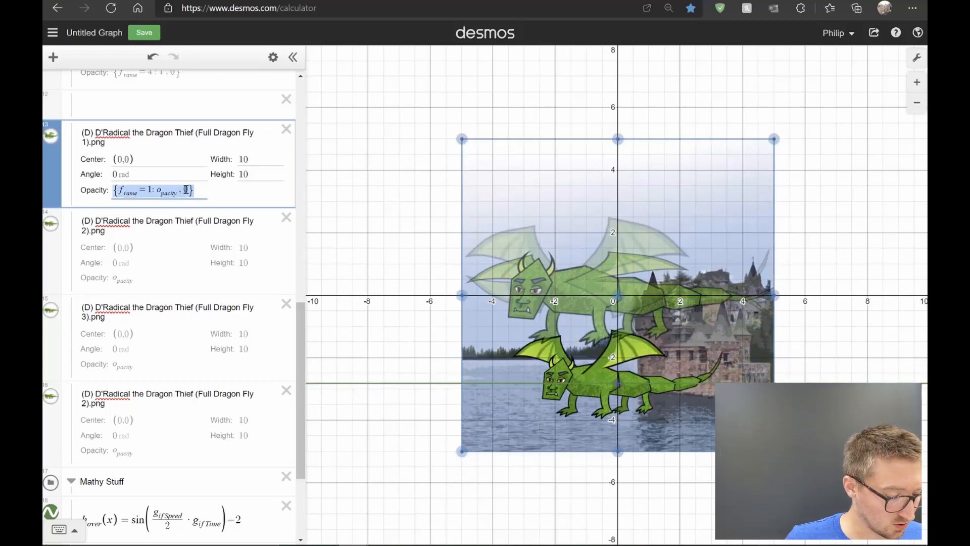
pyautogui.click(146, 279)
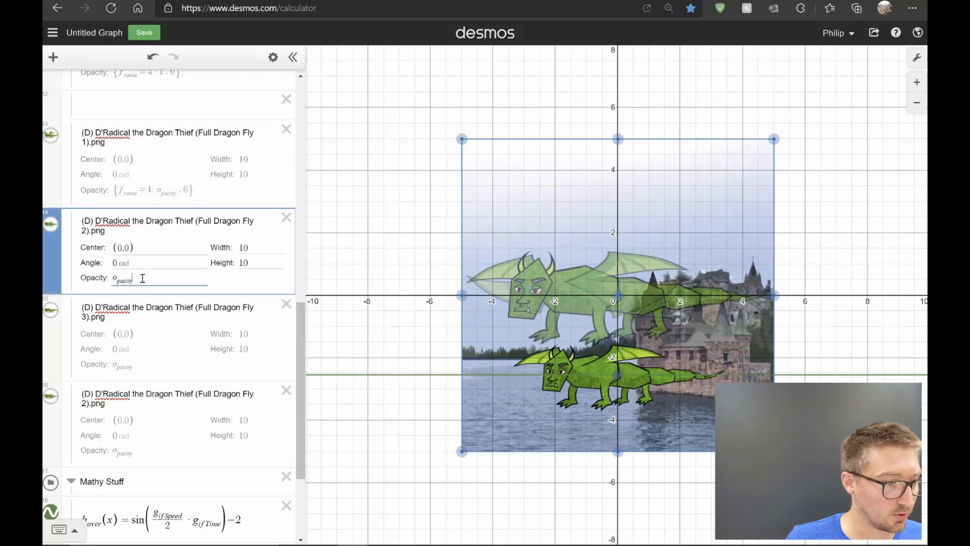
pyautogui.hotkey('ctrl', 'a')
pyautogui.press('BackSpace')
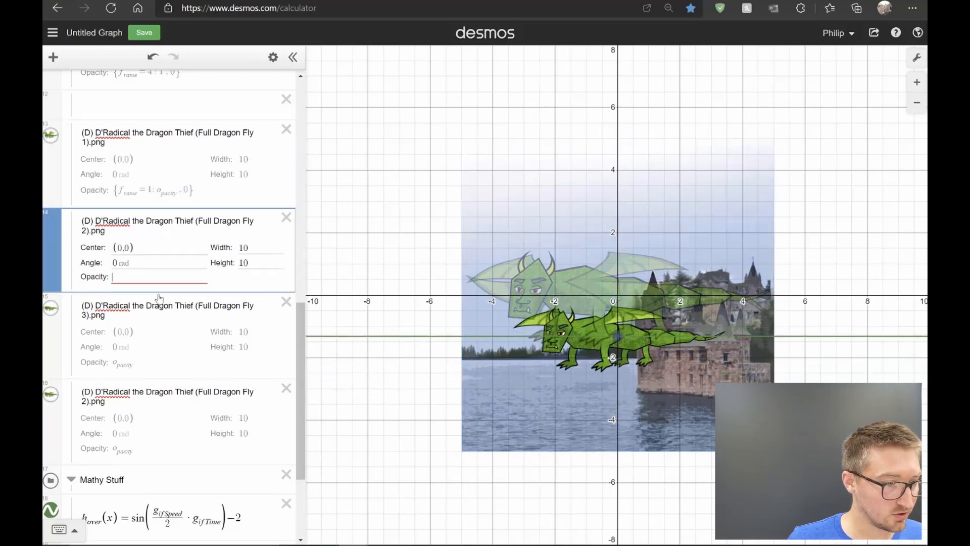
pyautogui.hotkey('ctrl', 'v')
pyautogui.click(152, 278)
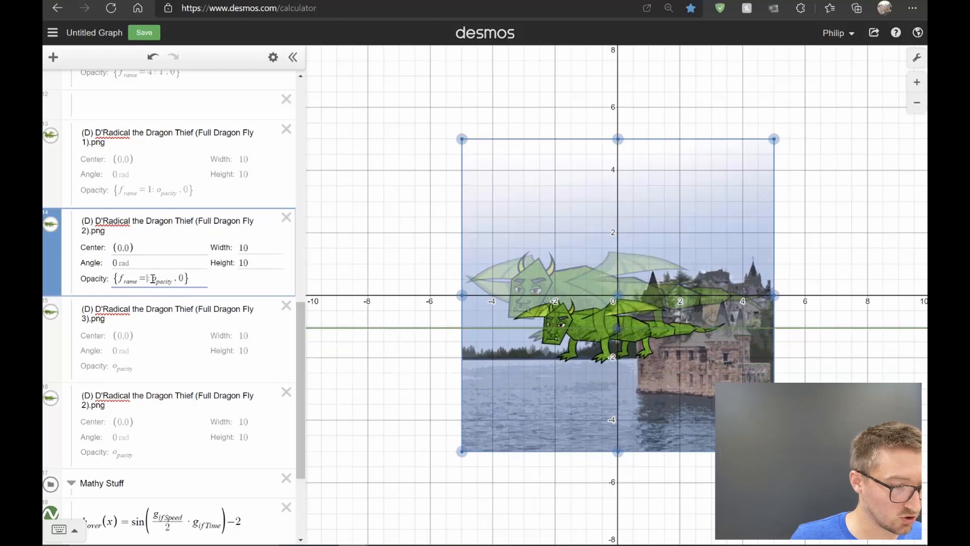
pyautogui.press('BackSpace')
pyautogui.write('2')
# Step: Replace the new Full Dragon Fly 3 image's opacity with {f_rame = 3: o_pacity, 0}, reusing the copied condition
pyautogui.click(139, 375)
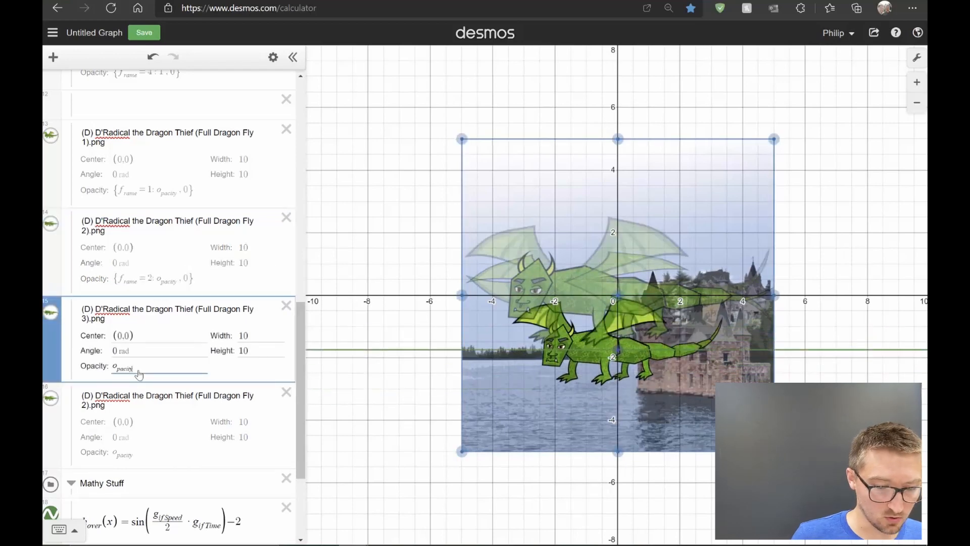
pyautogui.press('BackSpace')
pyautogui.press('BackSpace')
pyautogui.press('BackSpace')
pyautogui.press('BackSpace')
pyautogui.press('BackSpace')
pyautogui.press('BackSpace')
pyautogui.press('BackSpace')
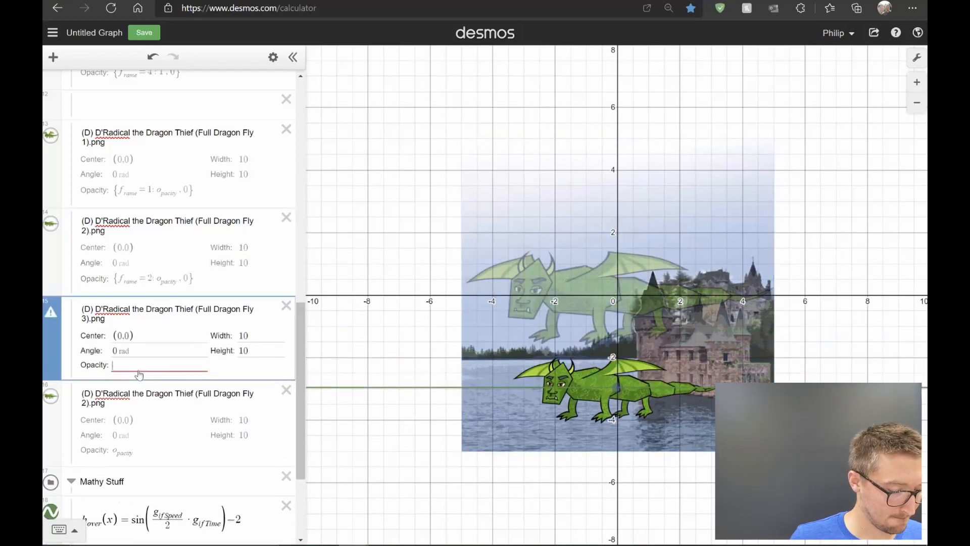
pyautogui.hotkey('ctrl', 'v')
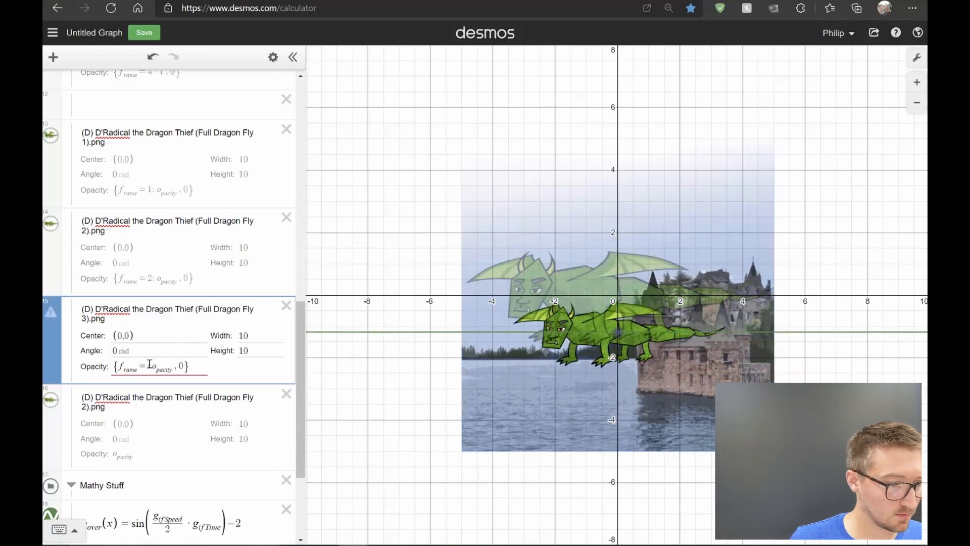
# Step: Replace the last Full Dragon Fly 2 image's opacity with the copied condition, using frame number 4: {f_rame = 4: o_pacity, 0}
pyautogui.click(141, 453)
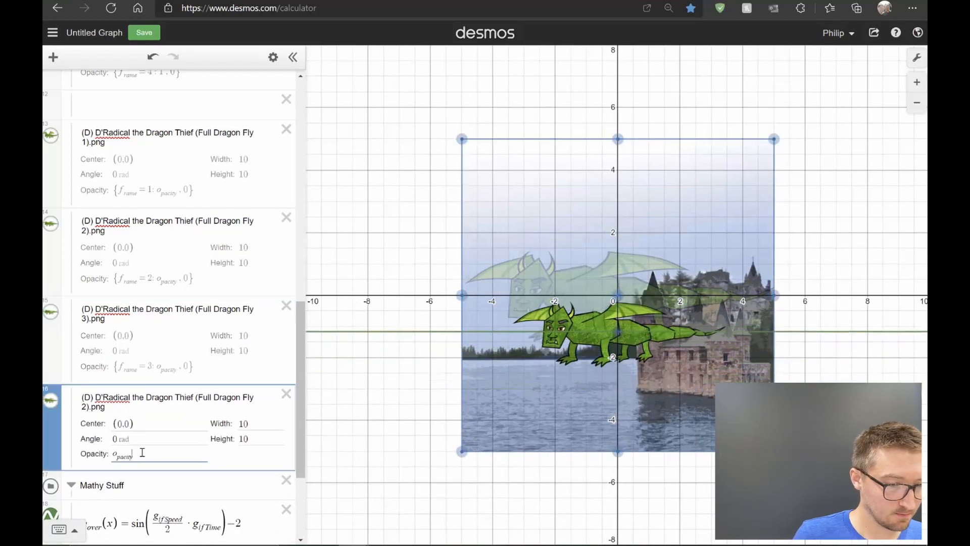
pyautogui.press('BackSpace')
pyautogui.press('BackSpace')
pyautogui.press('BackSpace')
pyautogui.press('BackSpace')
pyautogui.press('BackSpace')
pyautogui.press('BackSpace')
pyautogui.press('BackSpace')
pyautogui.press('BackSpace')
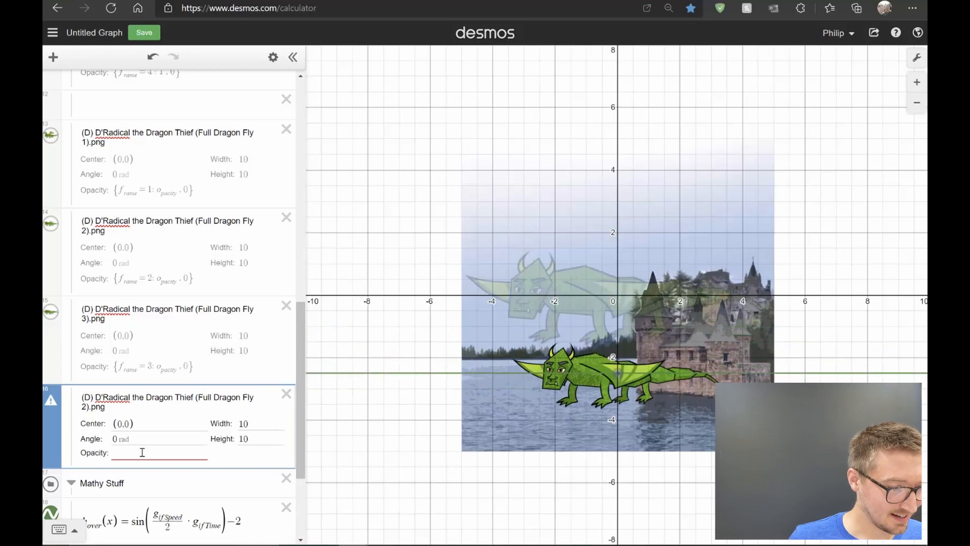
pyautogui.write('{f_rame = 1: o_pacity, 0}')
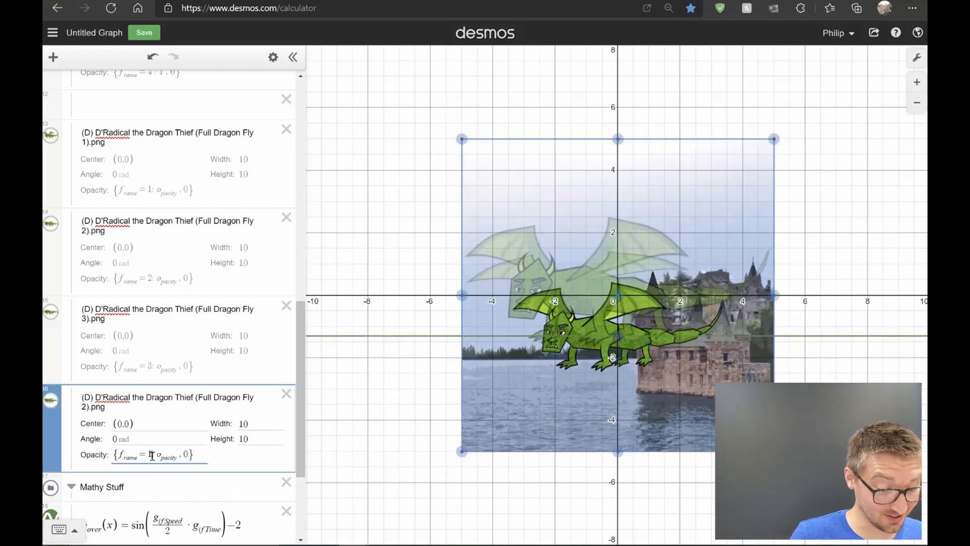
pyautogui.press('BackSpace')
pyautogui.write('4')
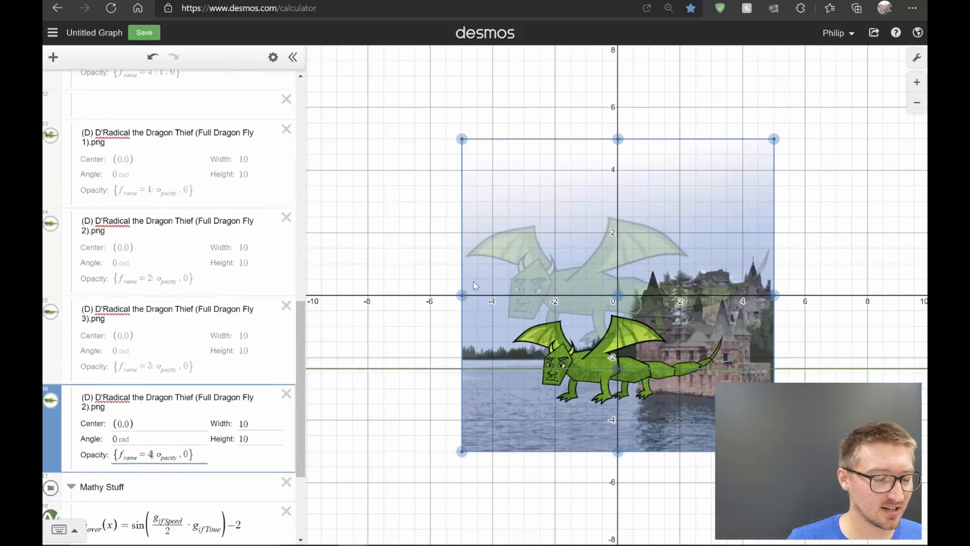
# Step: Set the opacity-controlled Full Dragon Fly 1 image's width to s_ize and its height to -s_ize
pyautogui.doubleClick(248, 161)
pyautogui.press('BackSpace')
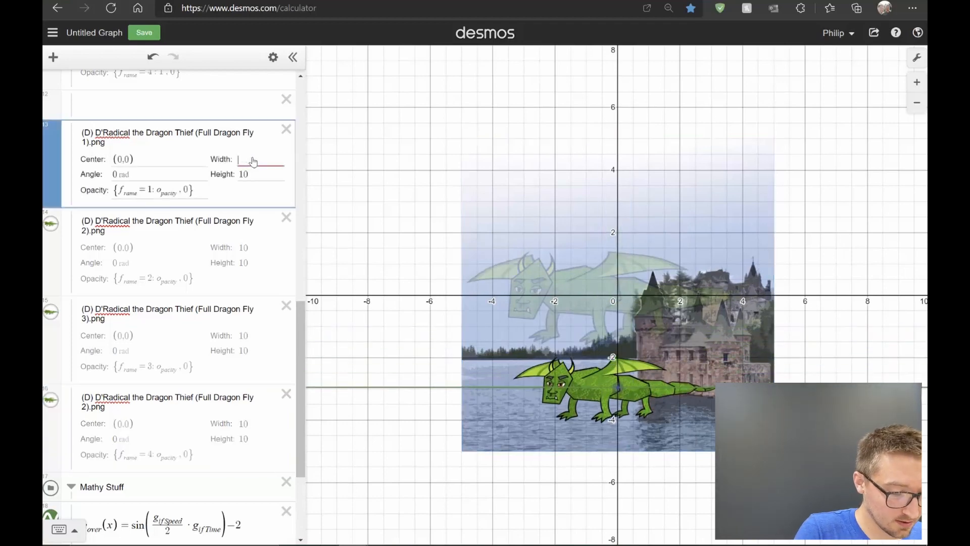
pyautogui.write('s')
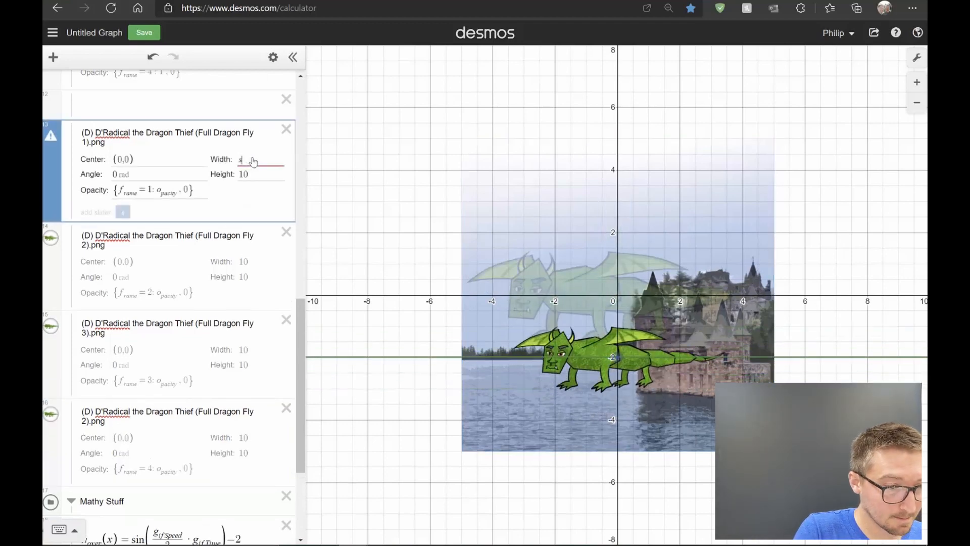
pyautogui.write('_ide')
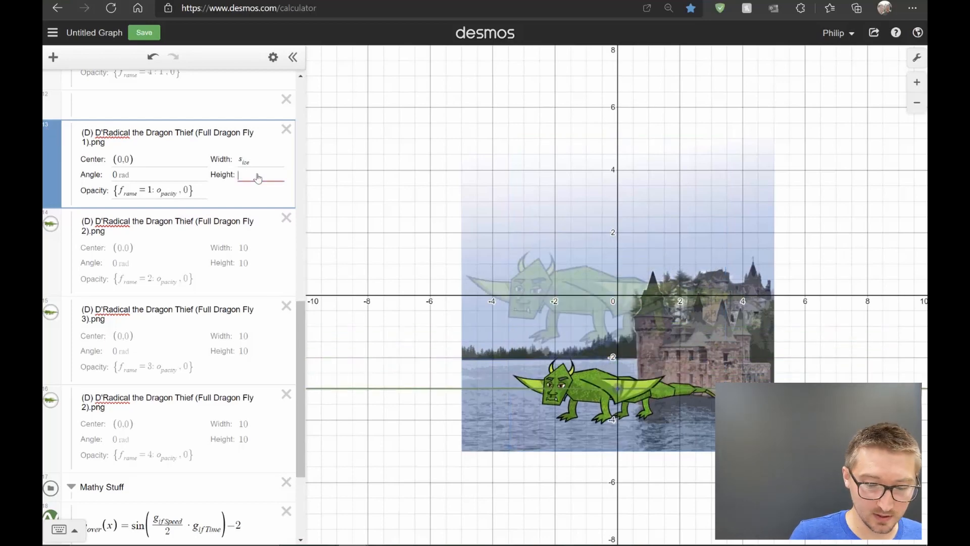
pyautogui.write('s_ize')
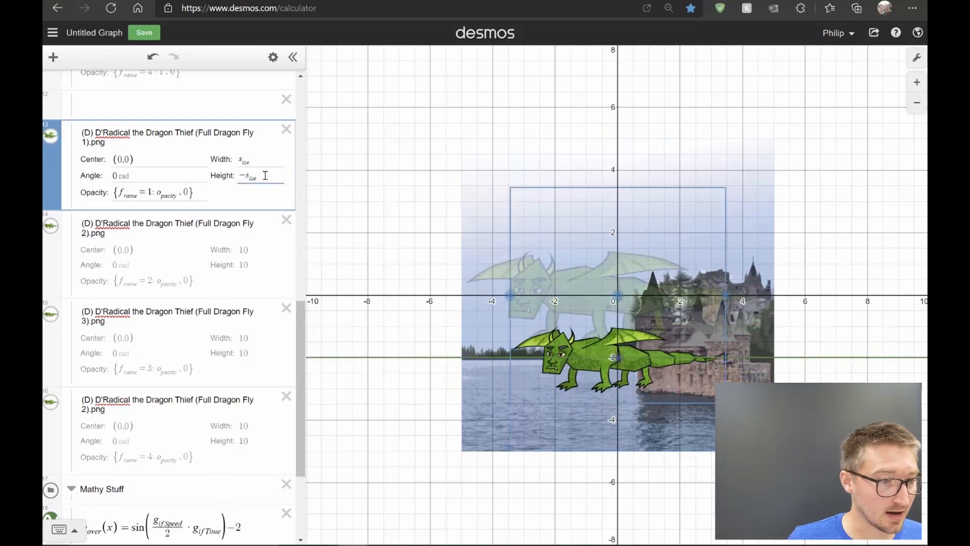
# Step: Set the width of the frame 2 image with o_pacity to s_ize and its height to -s_ize
pyautogui.click(252, 251)
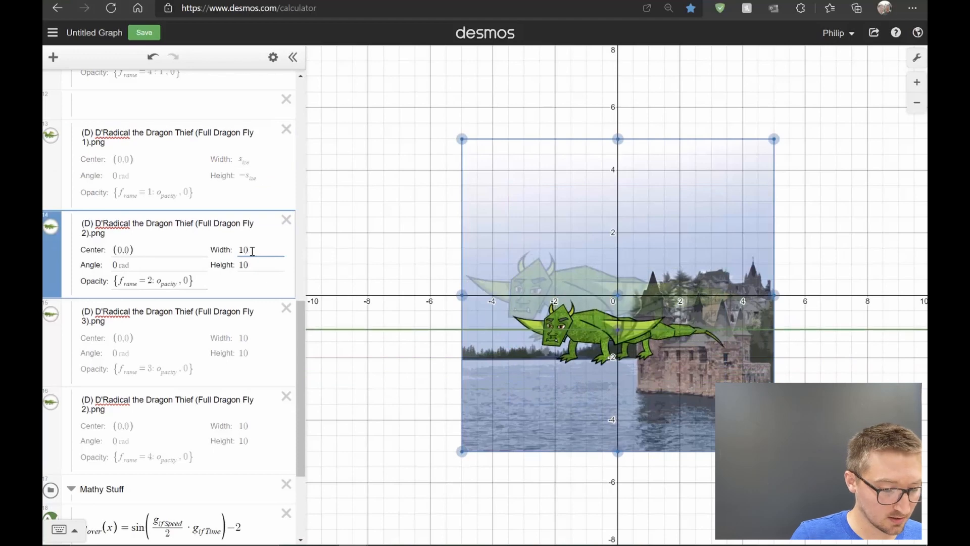
pyautogui.press('BackSpace')
pyautogui.press('BackSpace')
pyautogui.write('s_ize')
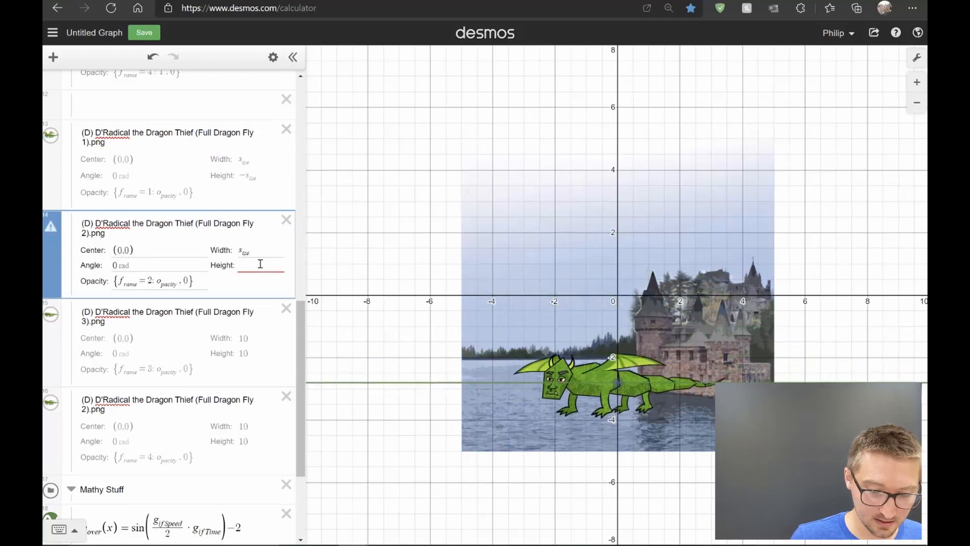
pyautogui.click(260, 264)
pyautogui.write('-')
pyautogui.write('s_ize')
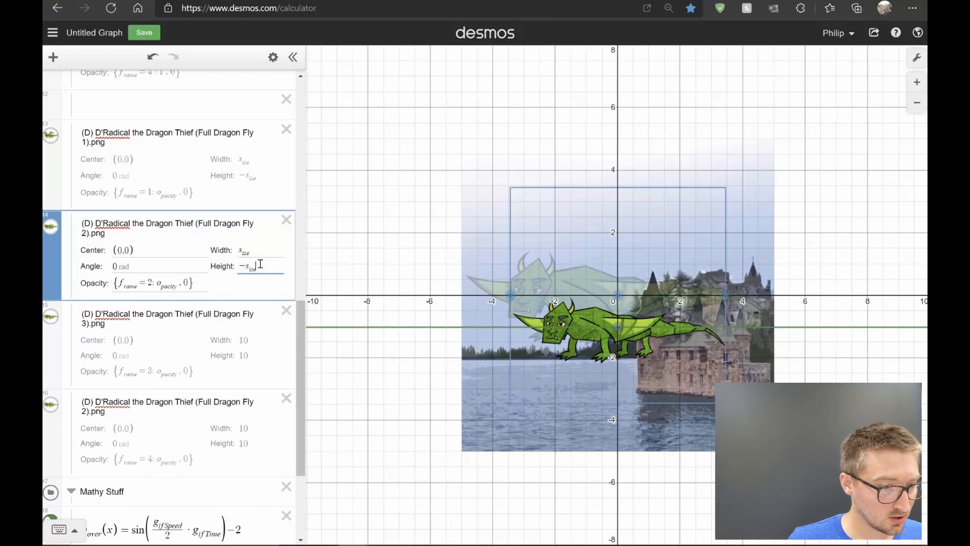
# Step: Give the opacity-controlled Full Dragon Fly 3 image a width of s_ize and a height of -s_ize
pyautogui.click(252, 344)
pyautogui.press('BackSpace')
pyautogui.press('BackSpace')
pyautogui.write('s_ize')
pyautogui.click(255, 356)
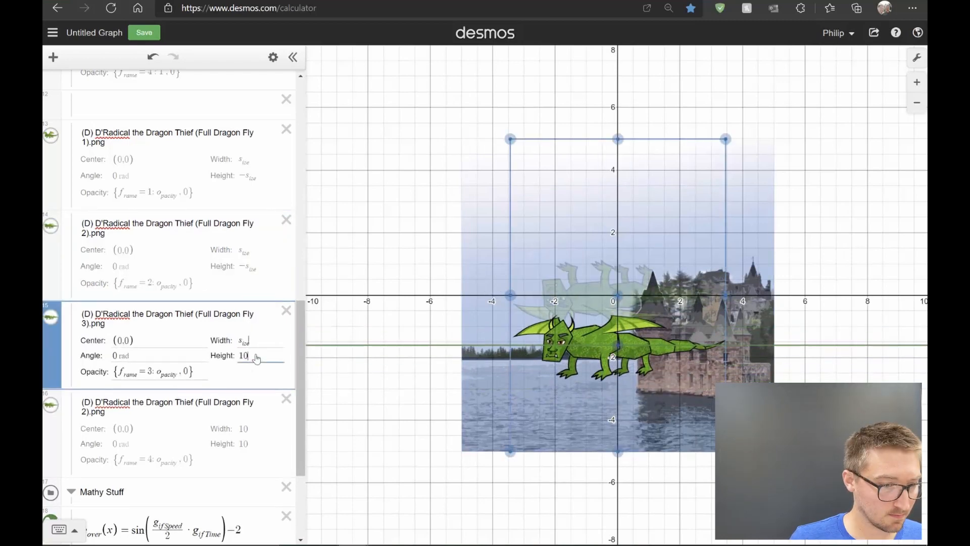
pyautogui.press('BackSpace')
pyautogui.press('BackSpace')
pyautogui.write('-')
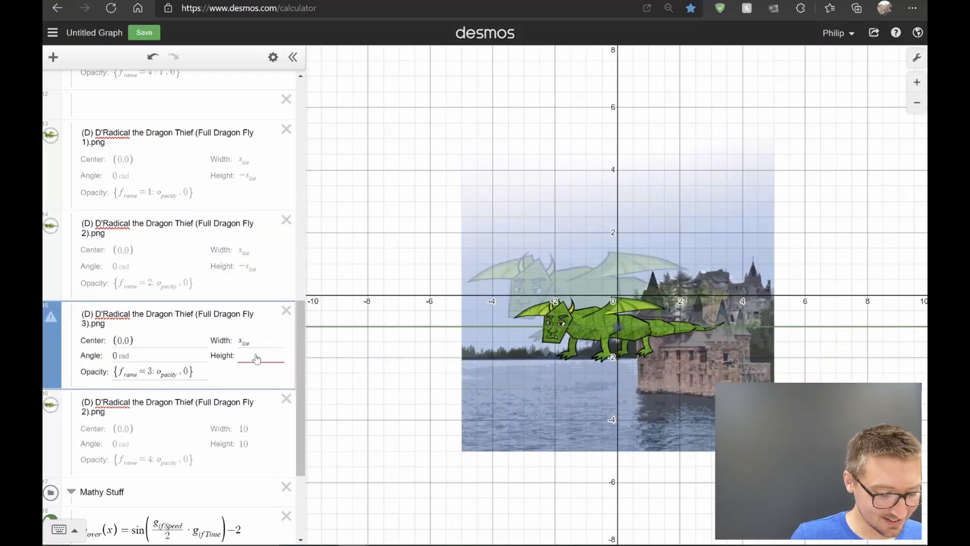
pyautogui.write('s_ize')
# Step: Set the last Full Dragon Fly 2 image, used for frame 4, to width s_ize and height -s_ize
pyautogui.scroll(-3, 255, 353)
pyautogui.click(254, 292)
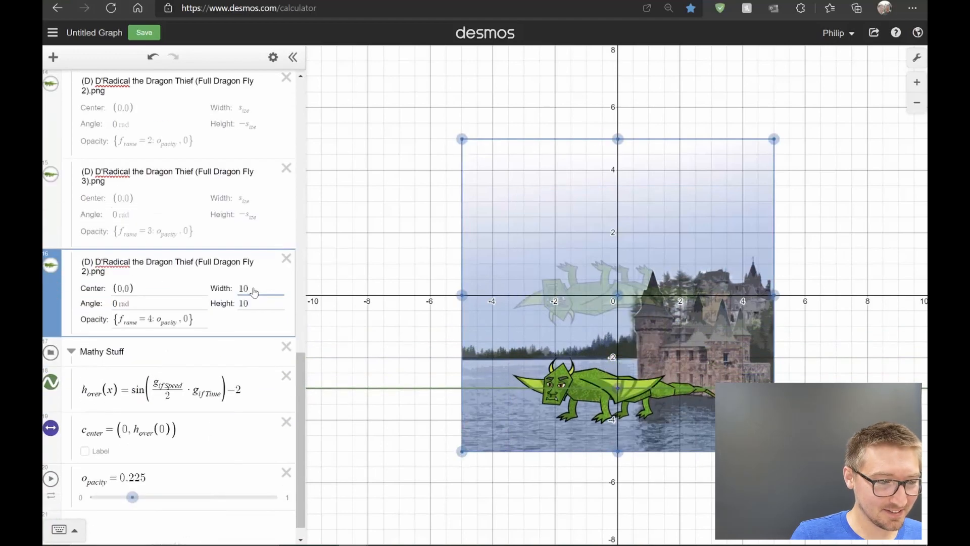
pyautogui.press('BackSpace')
pyautogui.press('BackSpace')
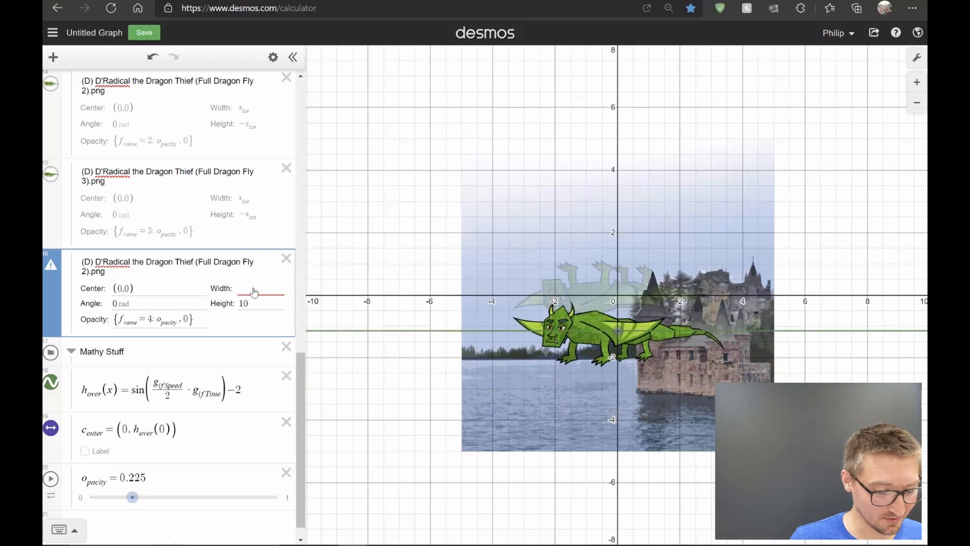
pyautogui.write('s_ize')
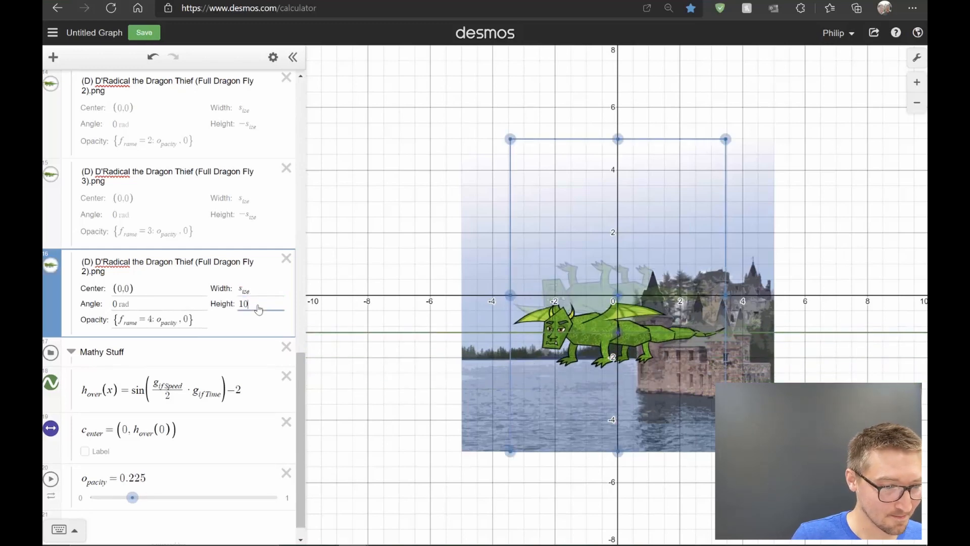
pyautogui.press('BackSpace')
pyautogui.press('BackSpace')
pyautogui.write('−s_ize')
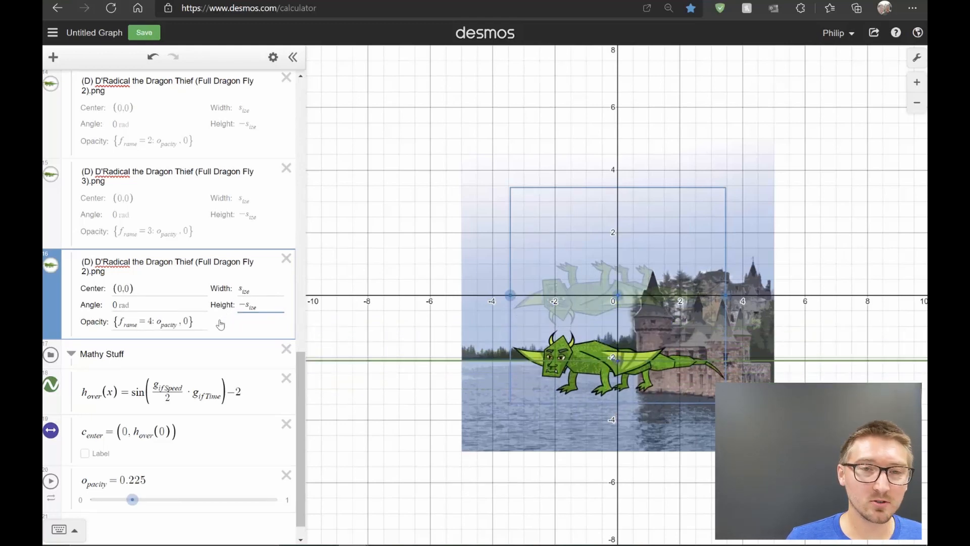
# Step: Define the point r_eflection = (0, h_over(0)-9) in a new expression below the o_pacity slider
pyautogui.scroll(-1, 217, 325)
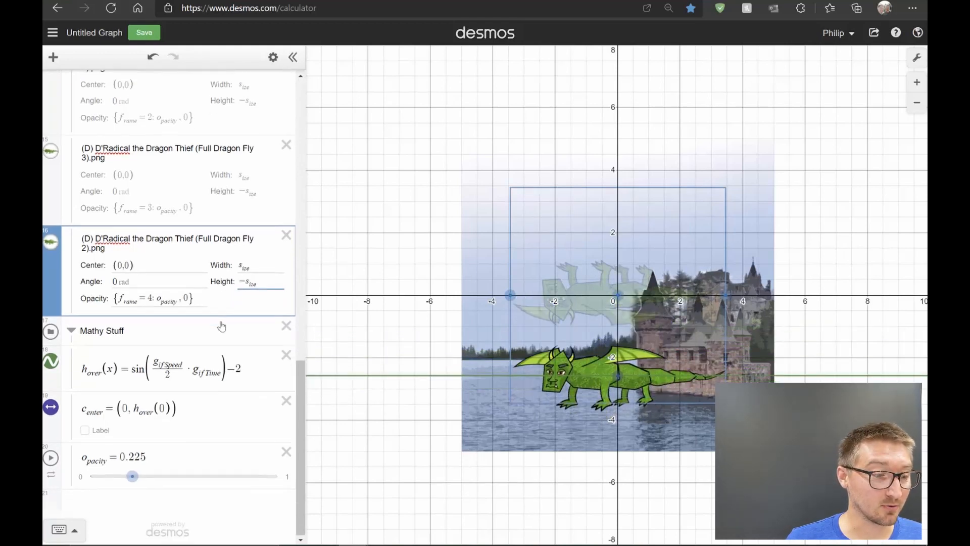
pyautogui.click(164, 458)
pyautogui.press('Return')
pyautogui.write('r')
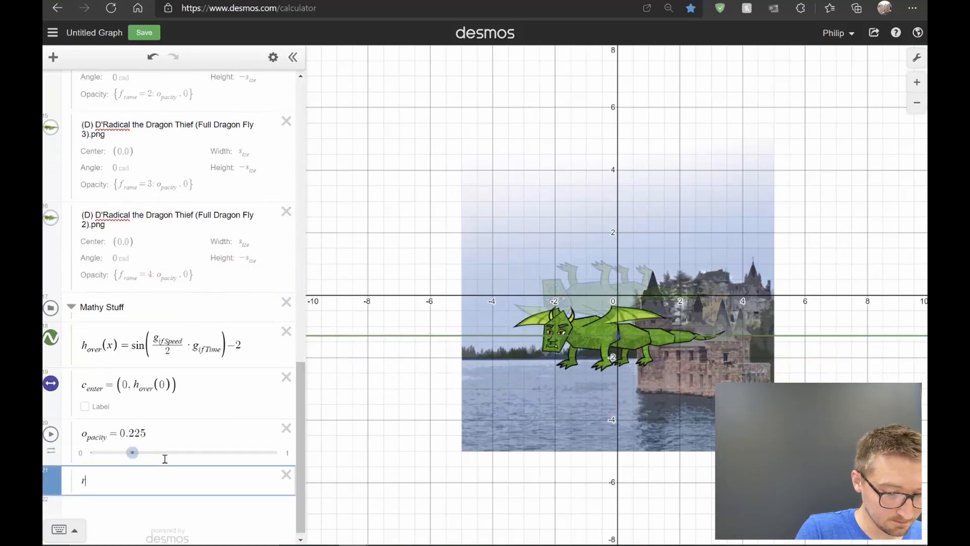
pyautogui.write('_efle')
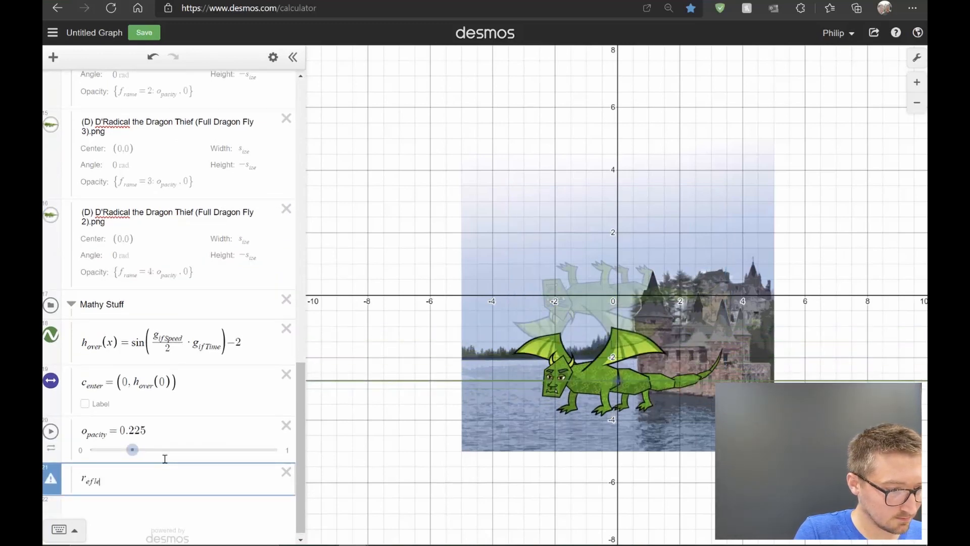
pyautogui.write('ction')
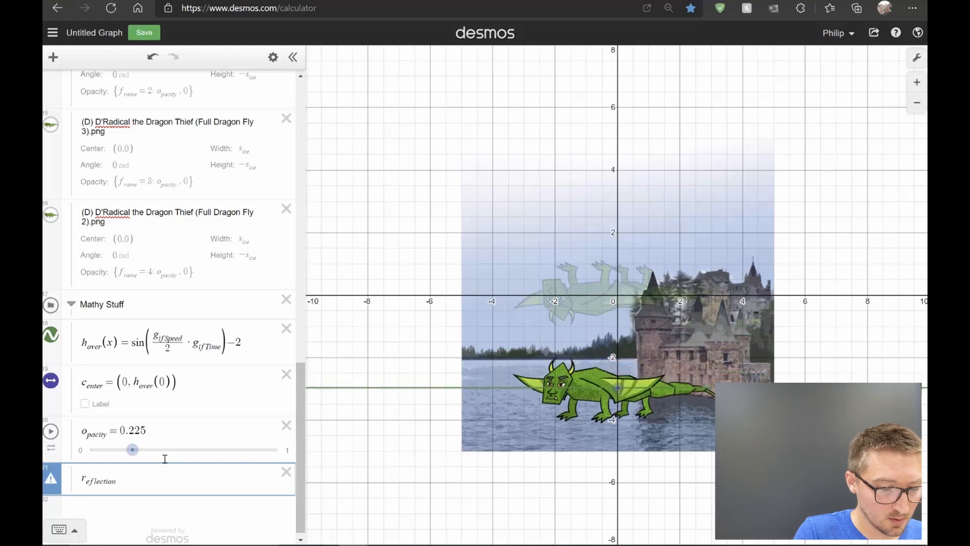
pyautogui.write('=(')
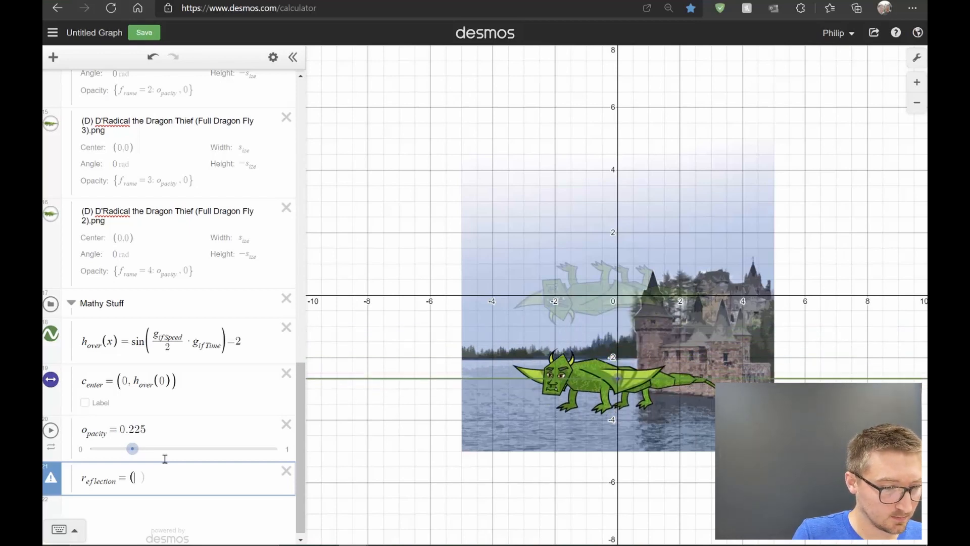
pyautogui.write('0,')
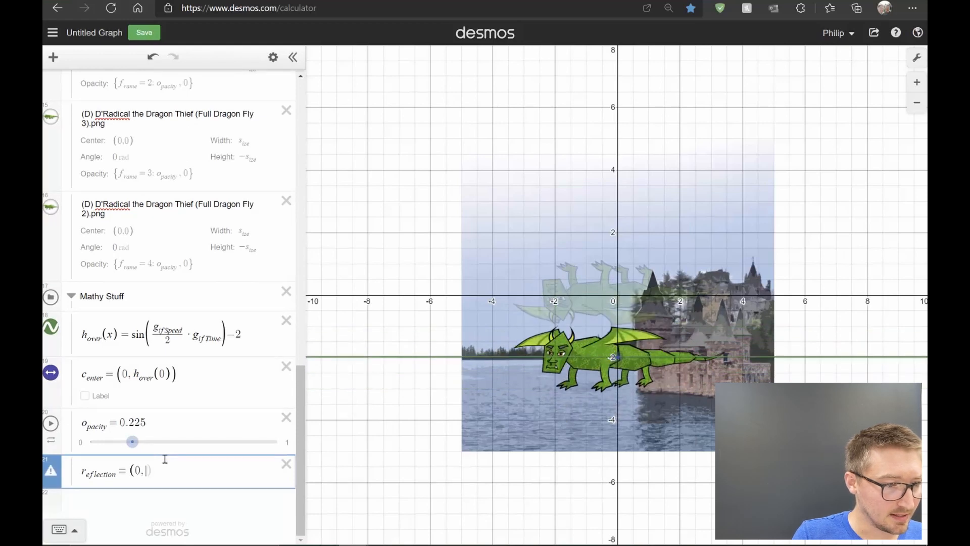
pyautogui.write('ho')
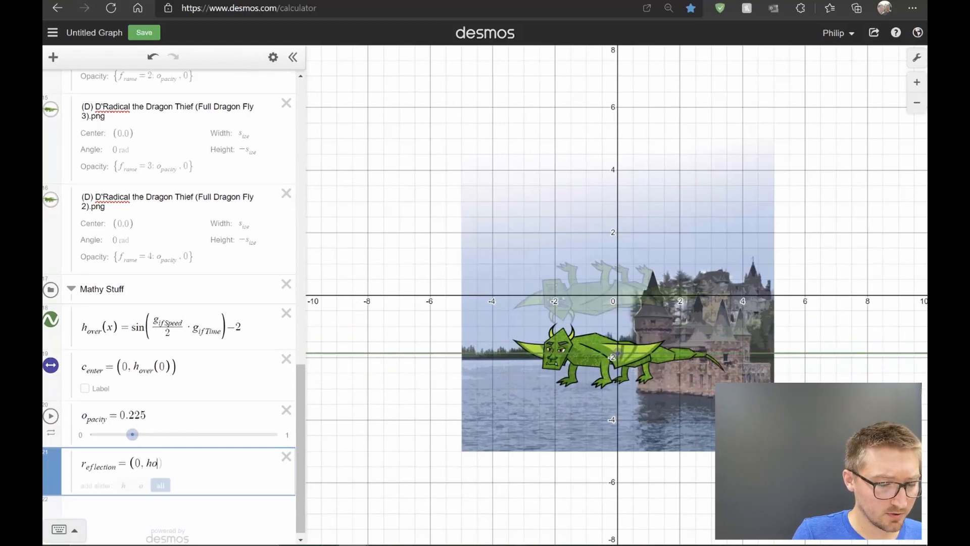
pyautogui.write('over')
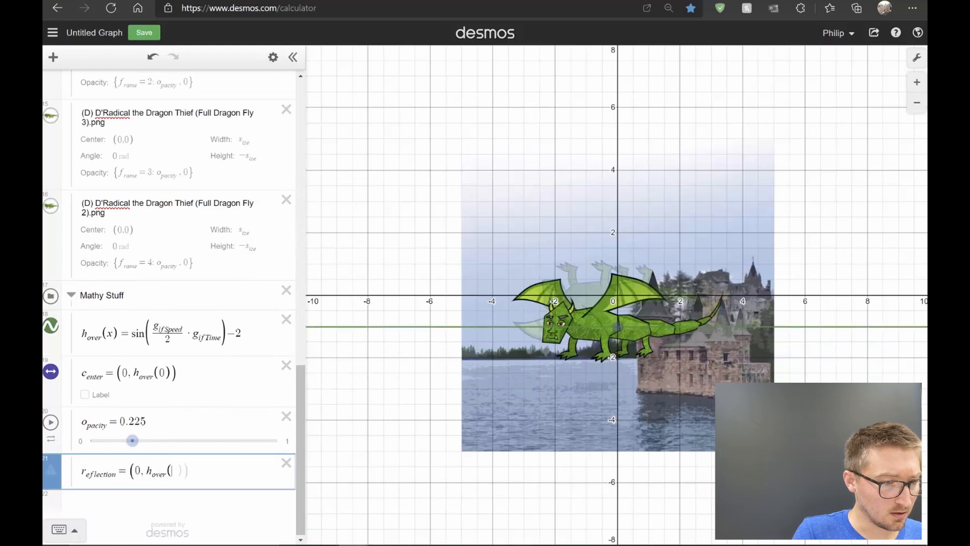
pyautogui.write('(0)')
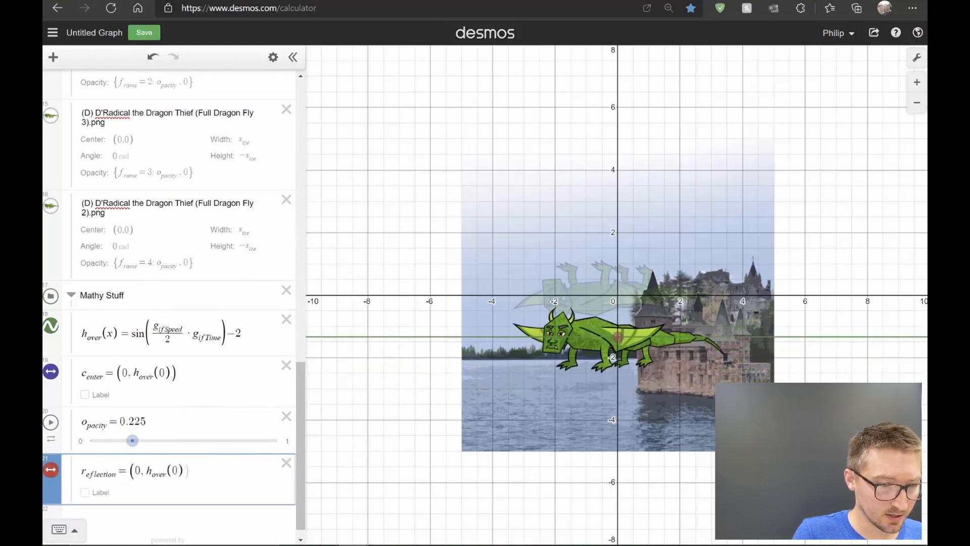
pyautogui.write('-')
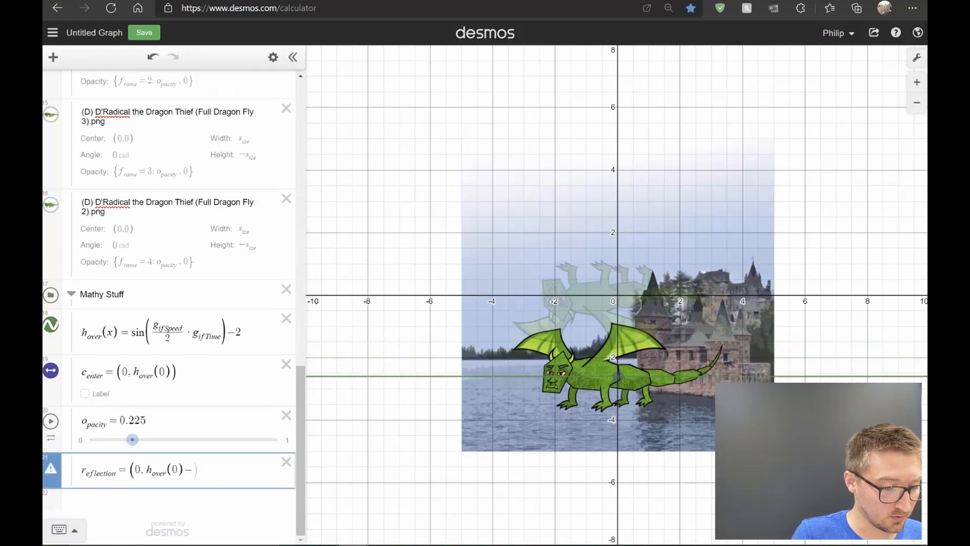
pyautogui.write('9')
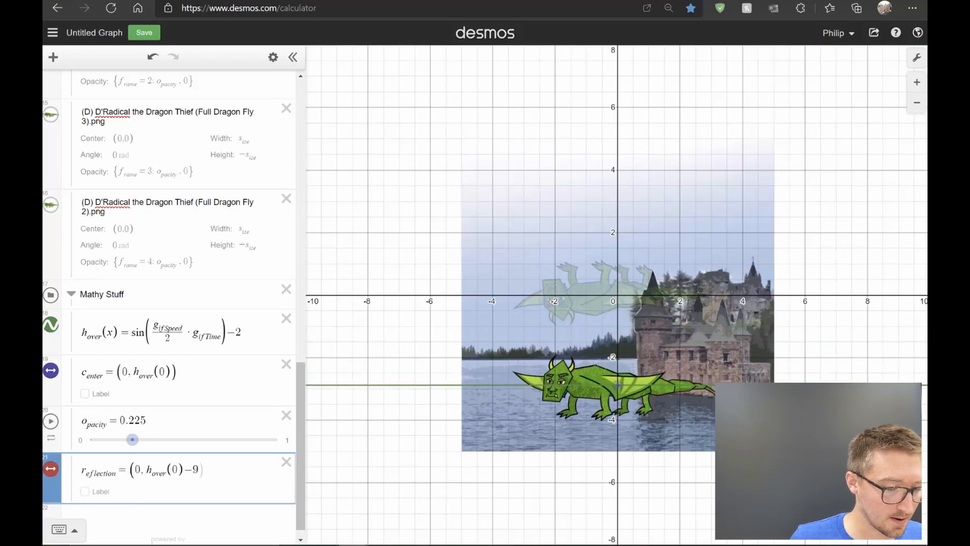
pyautogui.write(')')
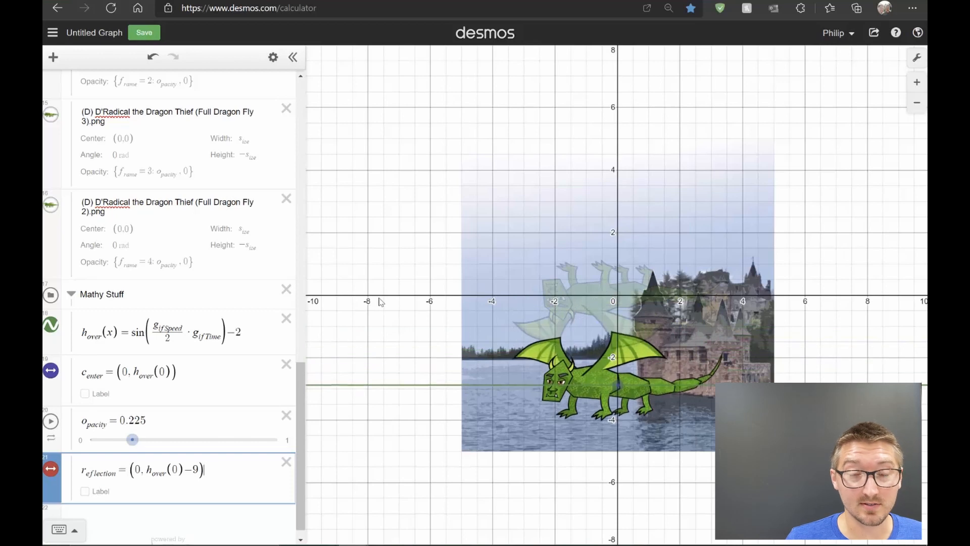
# Step: Negate h_over(0) in the r_eflection point's y-coordinate and set the amount subtracted from it to 8
pyautogui.click(151, 468)
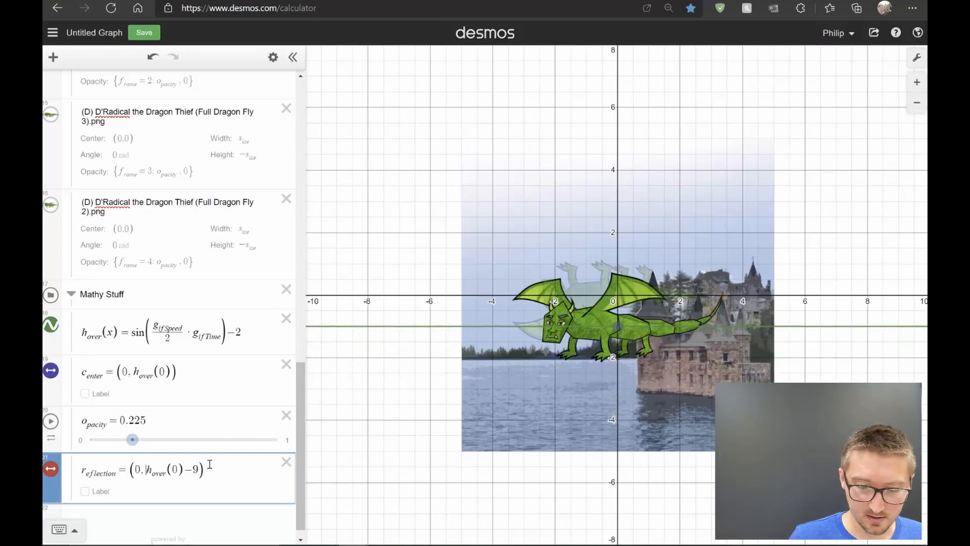
pyautogui.write('-')
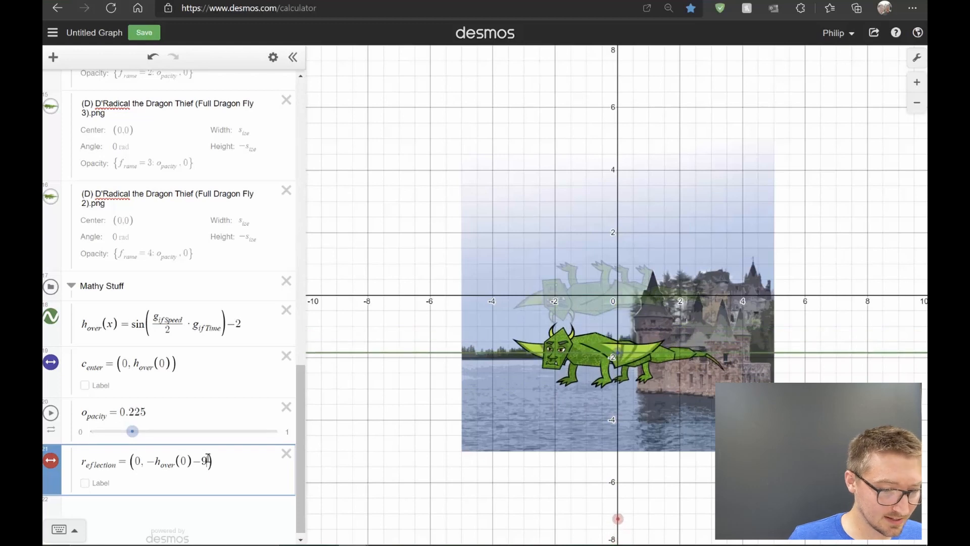
pyautogui.press('BackSpace')
pyautogui.write('5')
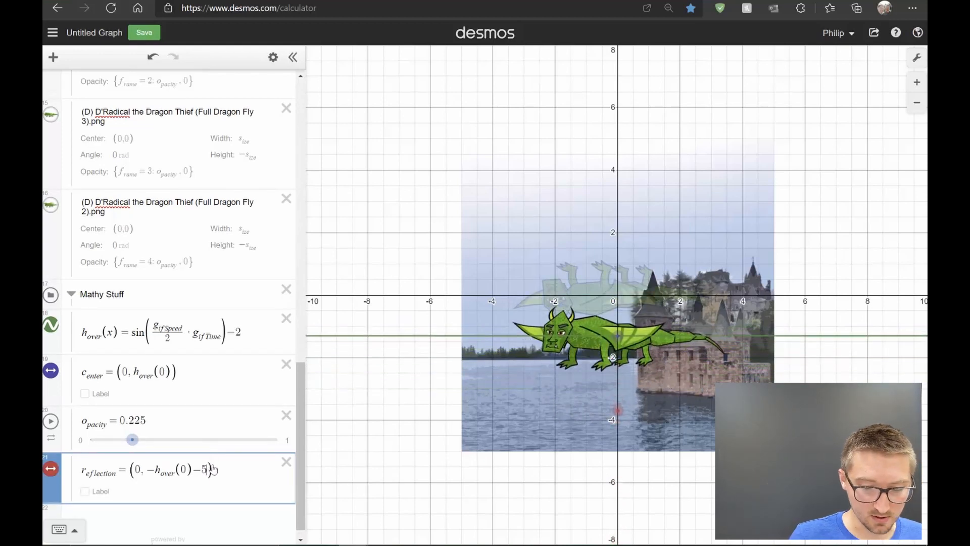
pyautogui.write('7')
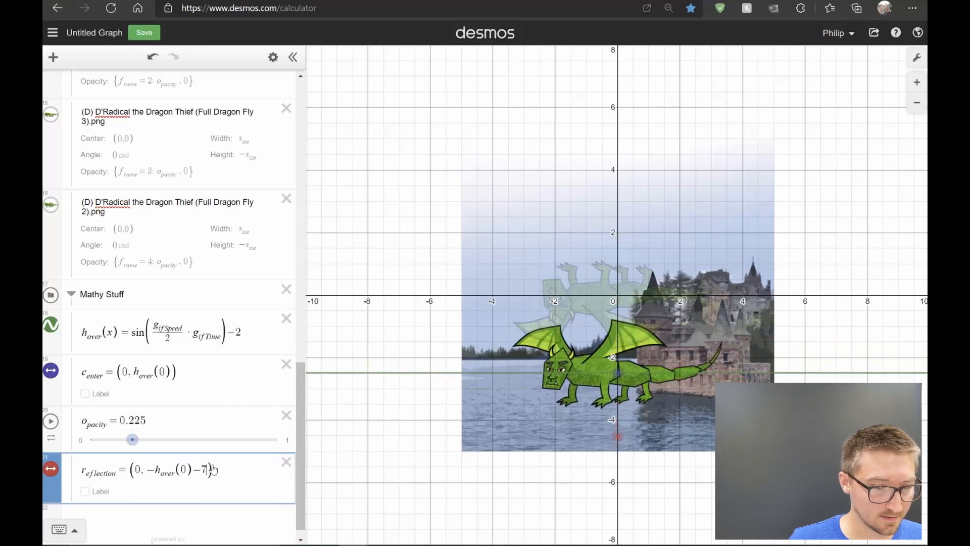
pyautogui.press('BackSpace')
pyautogui.write('8')
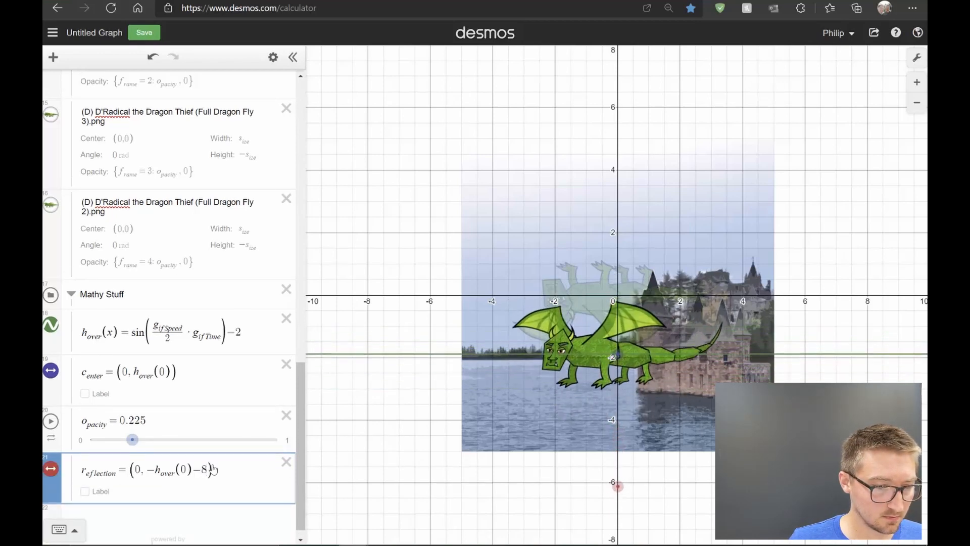
pyautogui.write('.5')
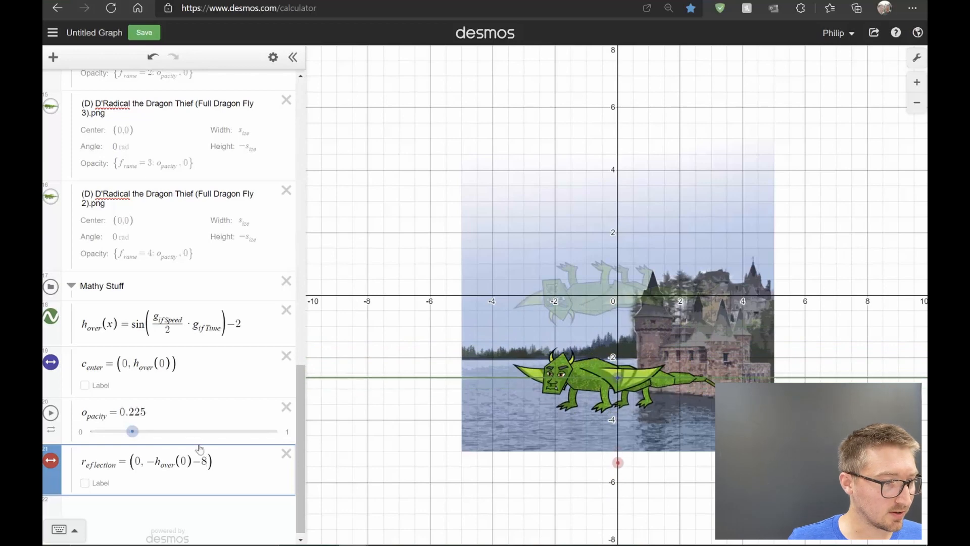
# Step: Replace the center of the flipped frame 1 dragon image with r_eflection
pyautogui.scroll(6, 142, 278)
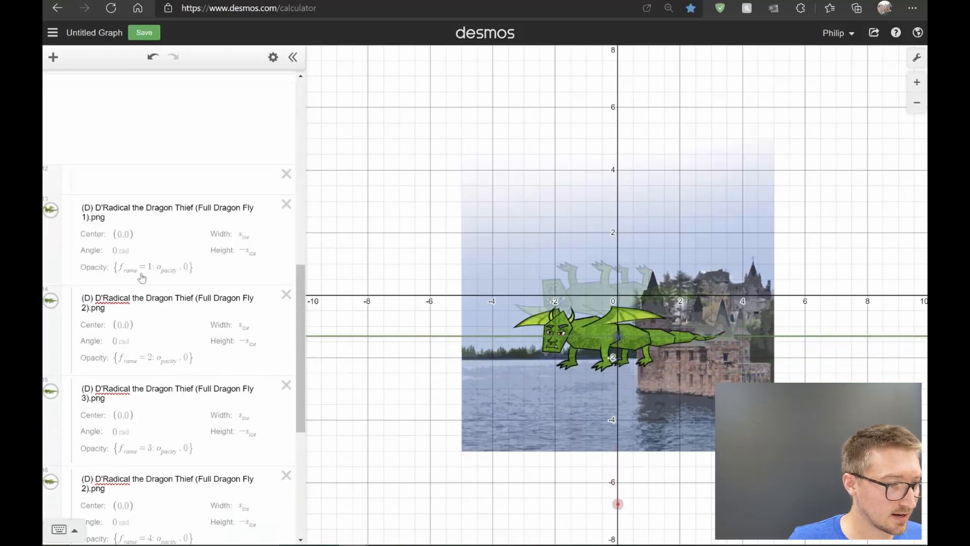
pyautogui.click(138, 234)
pyautogui.press('BackSpace')
pyautogui.press('BackSpace')
pyautogui.press('BackSpace')
pyautogui.press('BackSpace')
pyautogui.press('BackSpace')
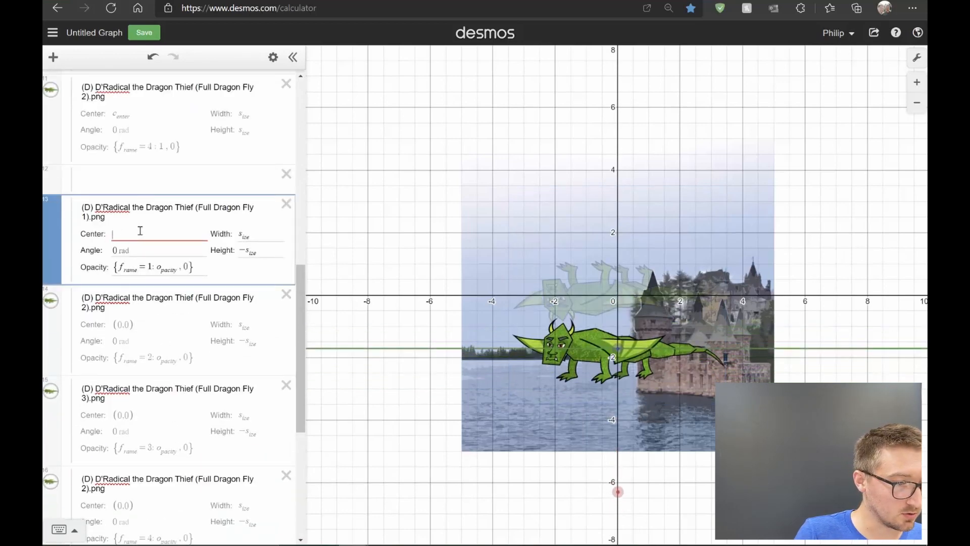
pyautogui.write('r')
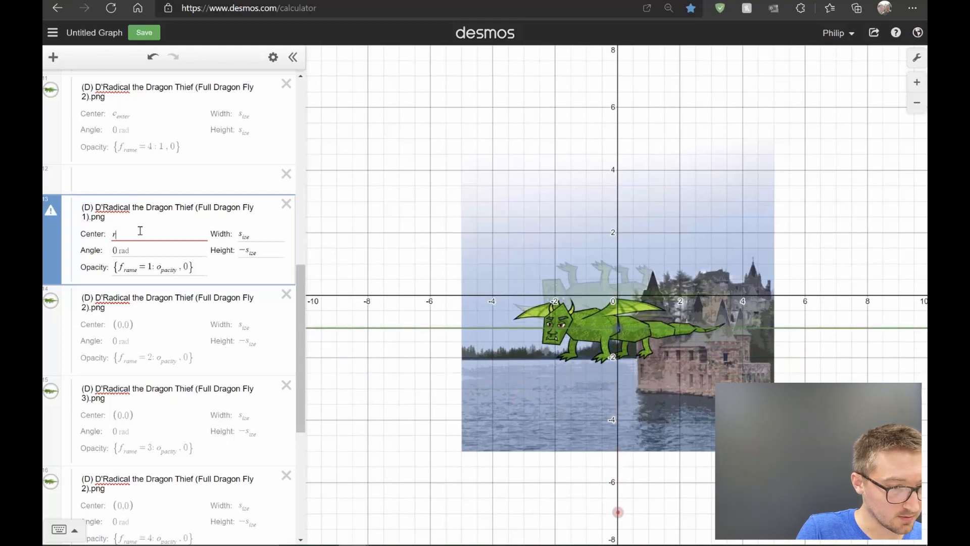
pyautogui.write('_eflection')
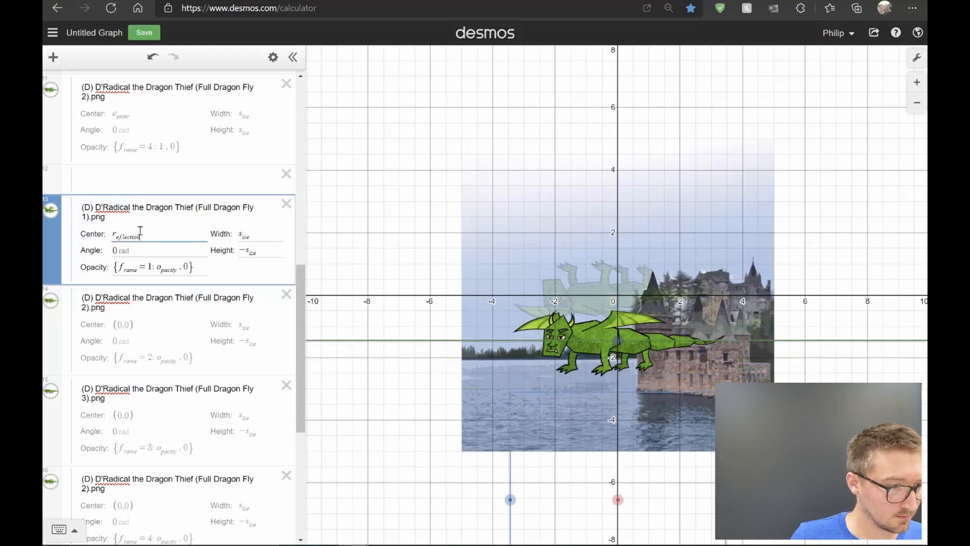
# Step: Copy the r_eflection center into the flipped frame 2 and frame 3 dragon images
pyautogui.moveTo(166, 234); pyautogui.dragTo(113, 235)
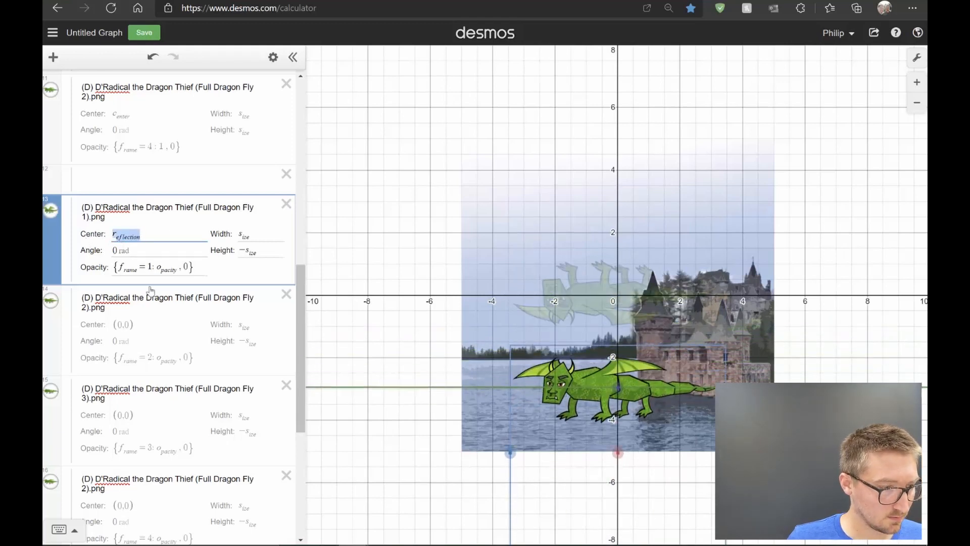
pyautogui.hotkey('ctrl', 'c')
pyautogui.click(122, 324)
pyautogui.hotkey('ctrl', 'v')
pyautogui.click(137, 417)
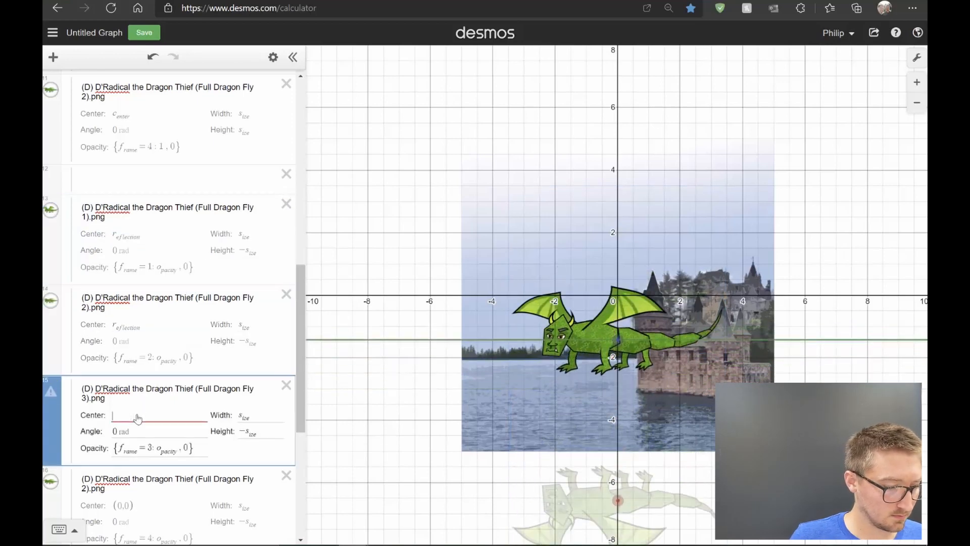
pyautogui.hotkey('ctrl', 'v')
# Step: Replace the center of the flipped frame 4 dragon image with the copied r_eflection
pyautogui.click(140, 506)
pyautogui.moveTo(137, 483); pyautogui.dragTo(94, 480)
pyautogui.click(138, 415)
pyautogui.press('BackSpace')
pyautogui.press('BackSpace')
pyautogui.press('BackSpace')
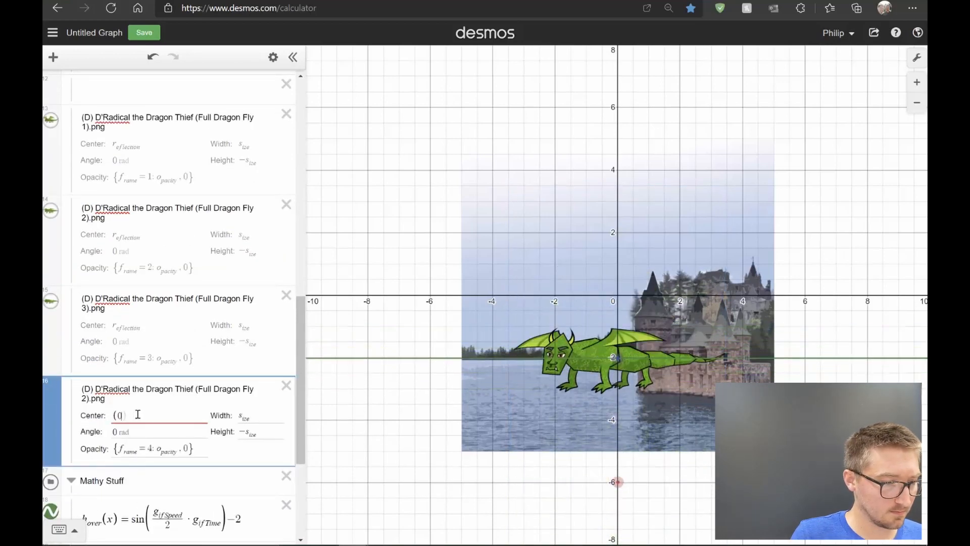
pyautogui.press('BackSpace')
pyautogui.press('BackSpace')
pyautogui.hotkey('ctrl', 'v')
# Step: Fine-tune the vertical offset subtracted in the r_eflection point to 8.35
pyautogui.scroll(-4, 210, 446)
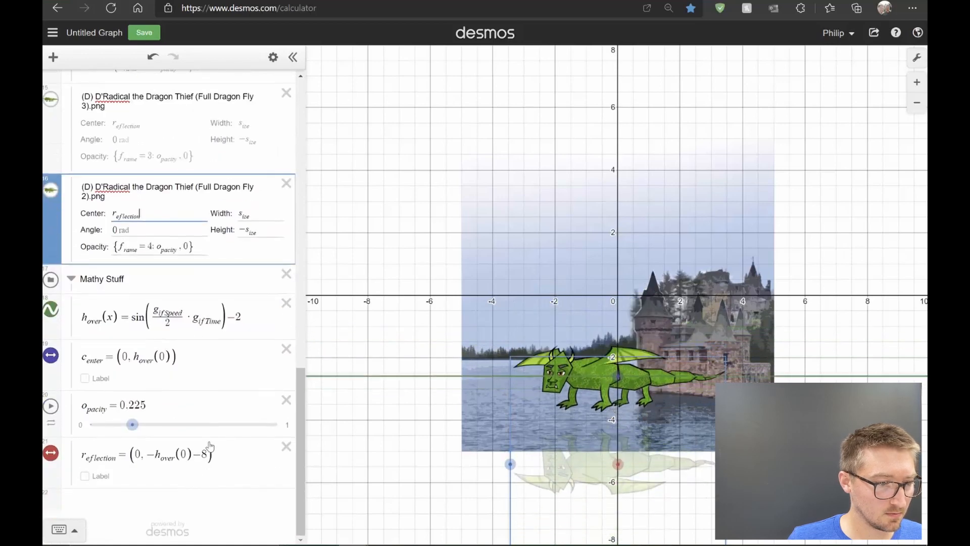
pyautogui.click(210, 446)
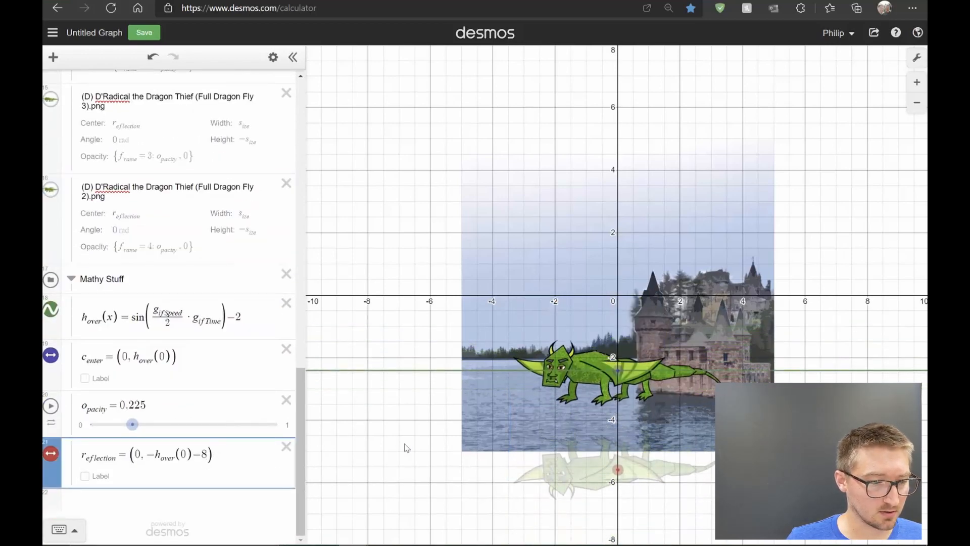
pyautogui.press('BackSpace')
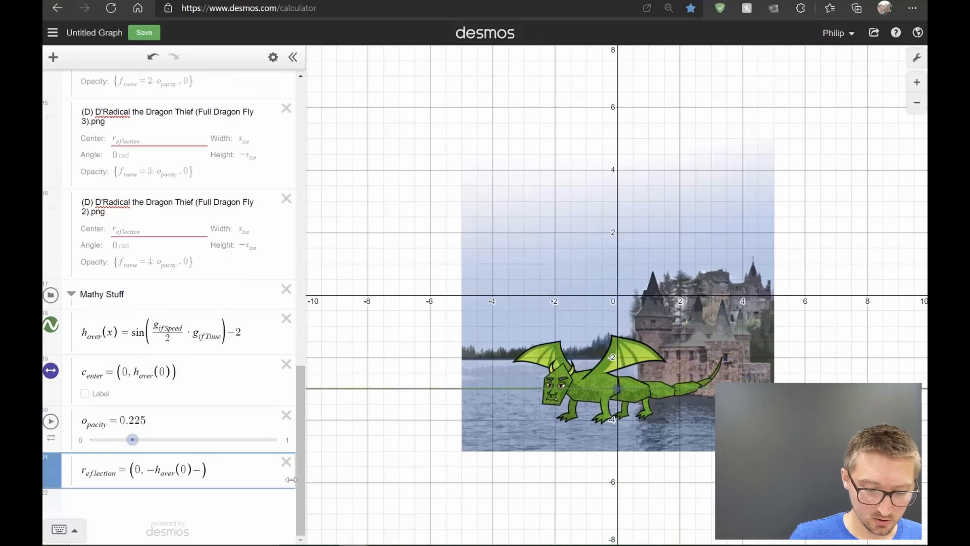
pyautogui.write('7.5')
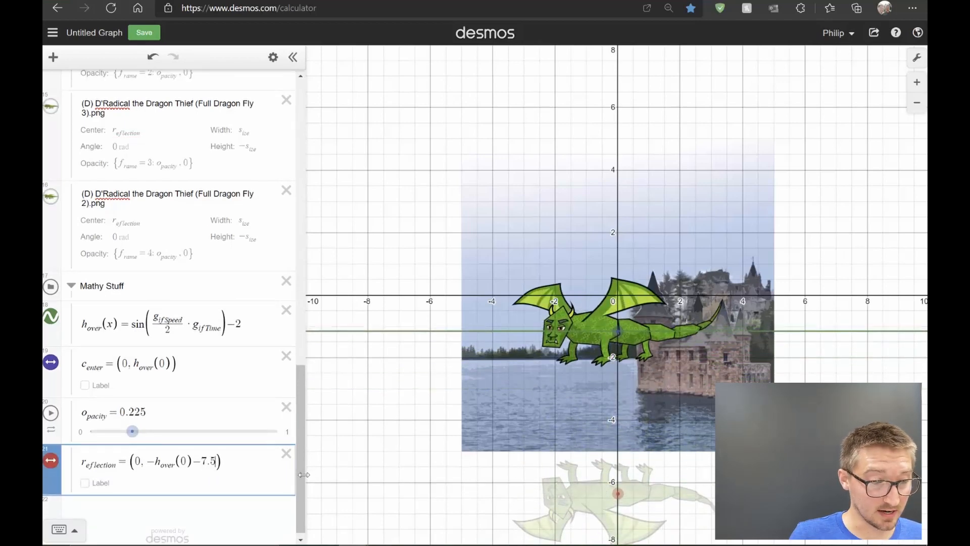
pyautogui.press('BackSpace')
pyautogui.press('BackSpace')
pyautogui.press('BackSpace')
pyautogui.write('8.5')
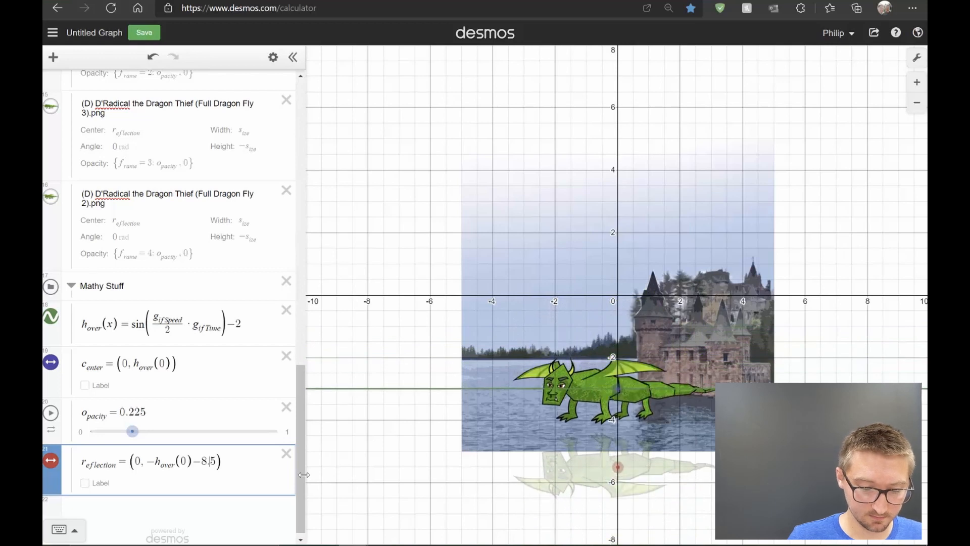
pyautogui.press('Left')
pyautogui.write('2')
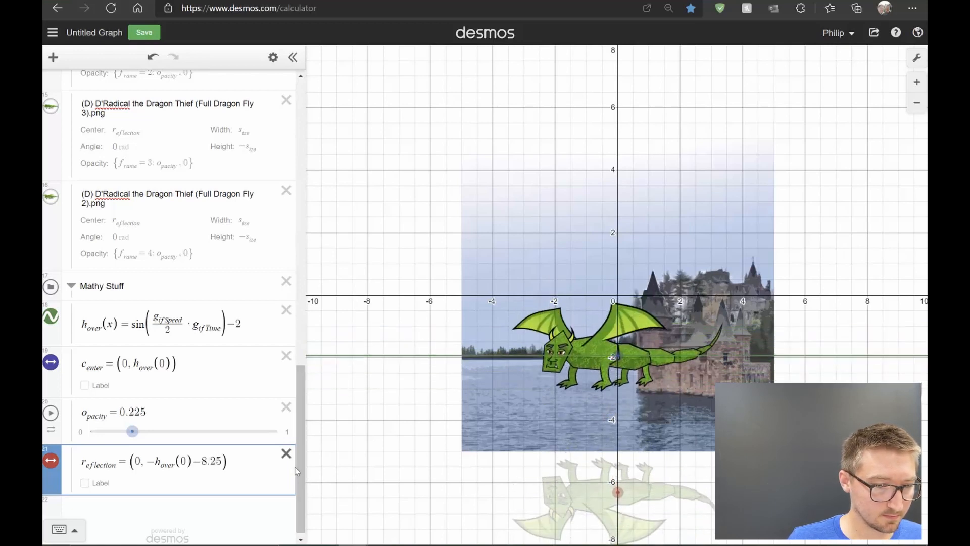
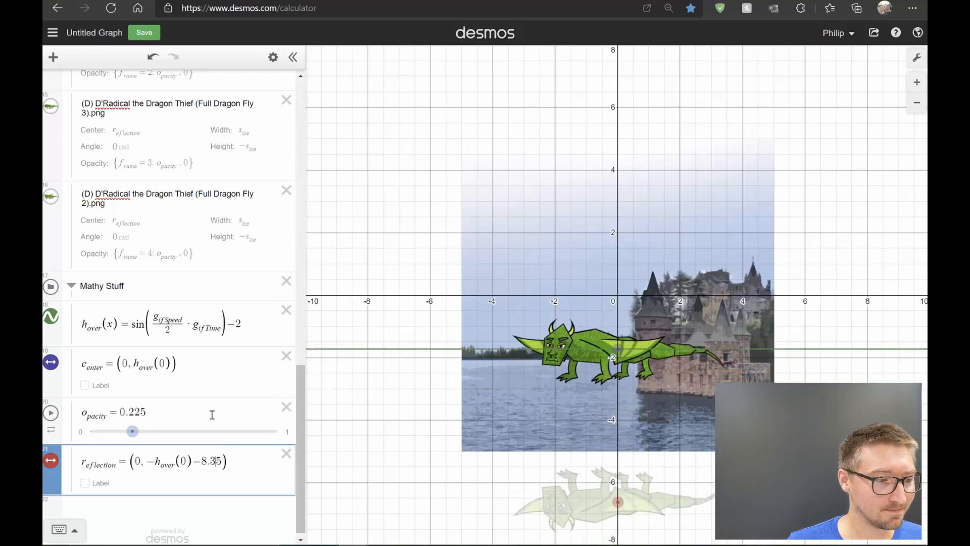
# Step: Collapse the Character folder and hide the h_over curve and the c_enter and r_eflection points on the graph
pyautogui.scroll(15, 212, 414)
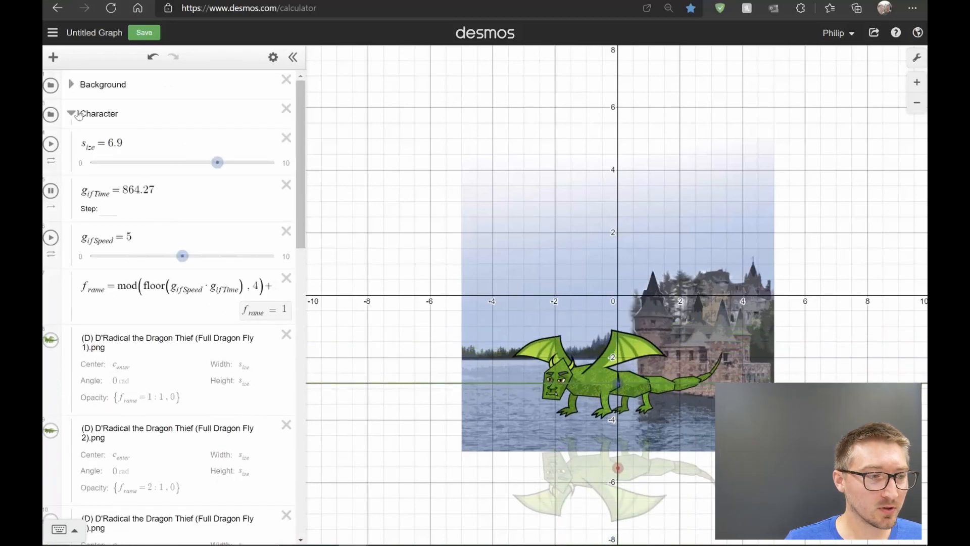
pyautogui.click(73, 115)
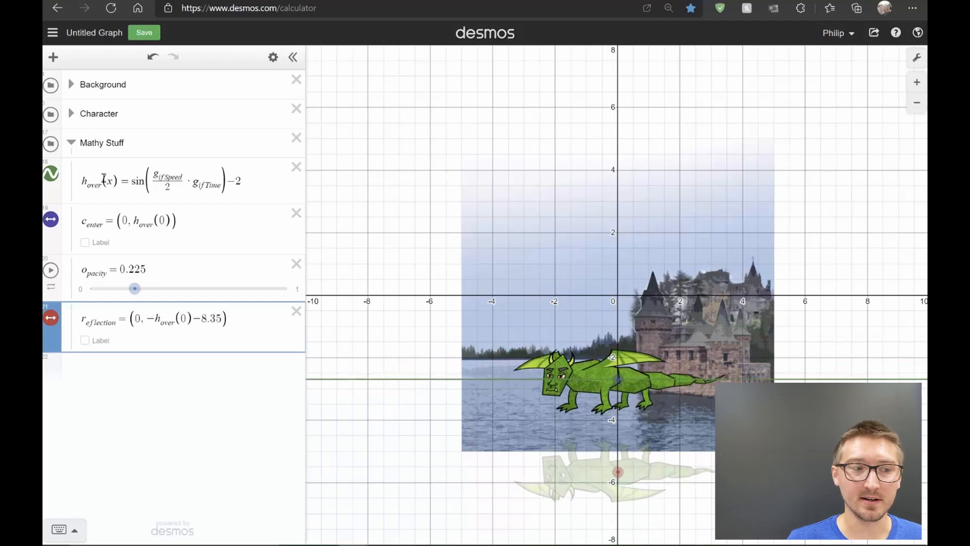
pyautogui.click(50, 173)
pyautogui.click(51, 221)
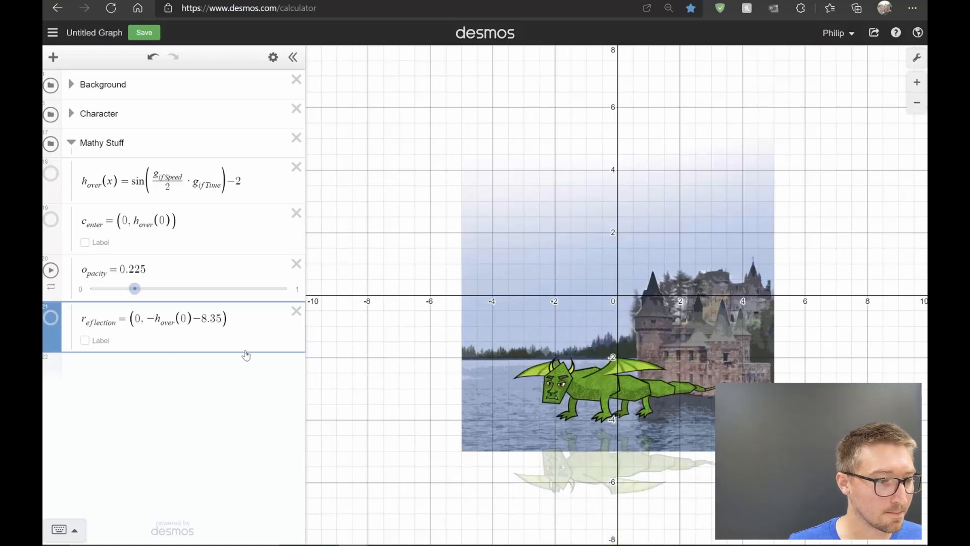
# Step: Add a t_ime = 0 slider ranging from 0 to 20 and slow its animation speed to 0.35x
pyautogui.press('Return')
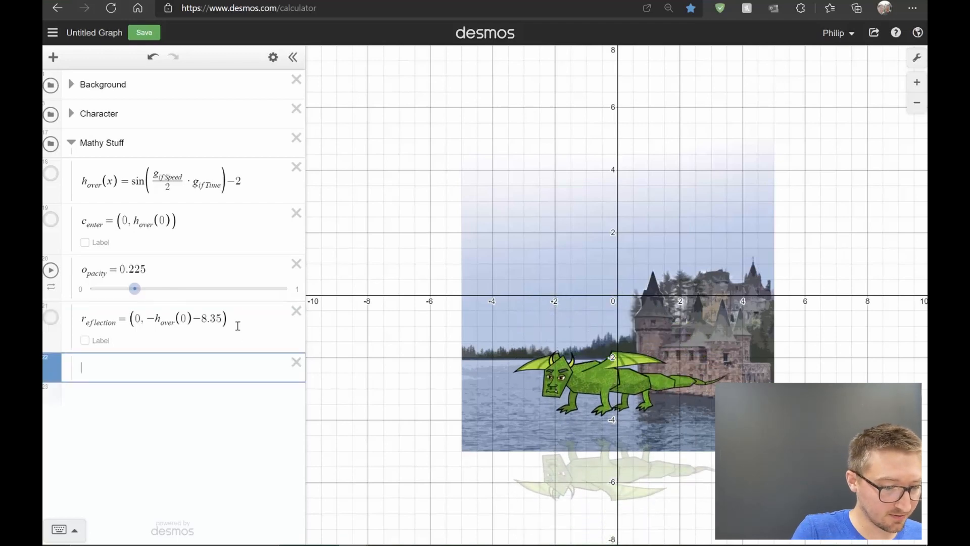
pyautogui.write('t_ime')
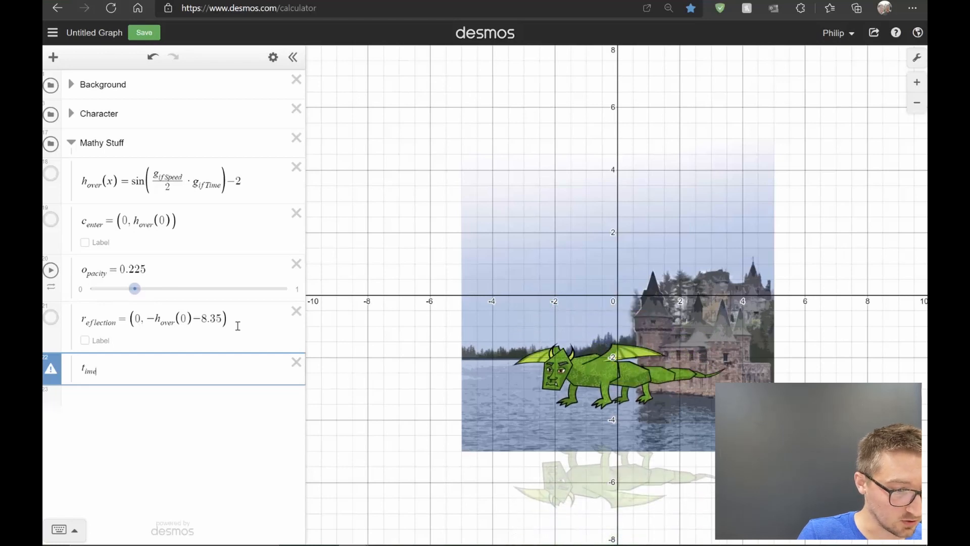
pyautogui.write('0')
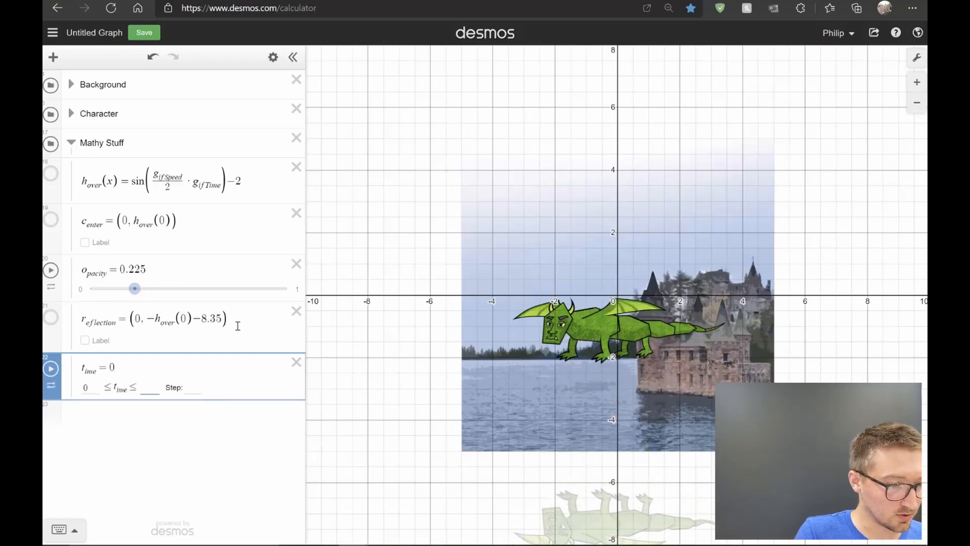
pyautogui.press('Return')
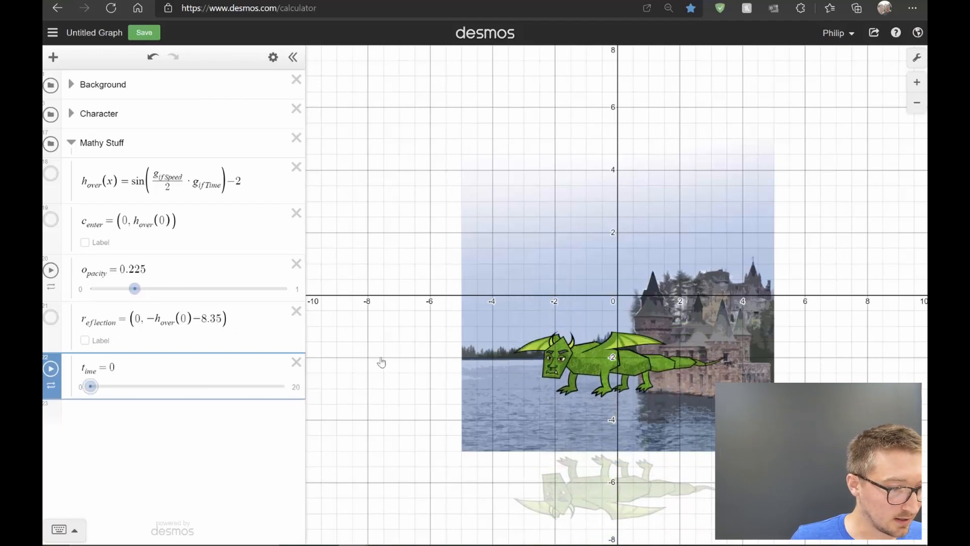
pyautogui.click(51, 386)
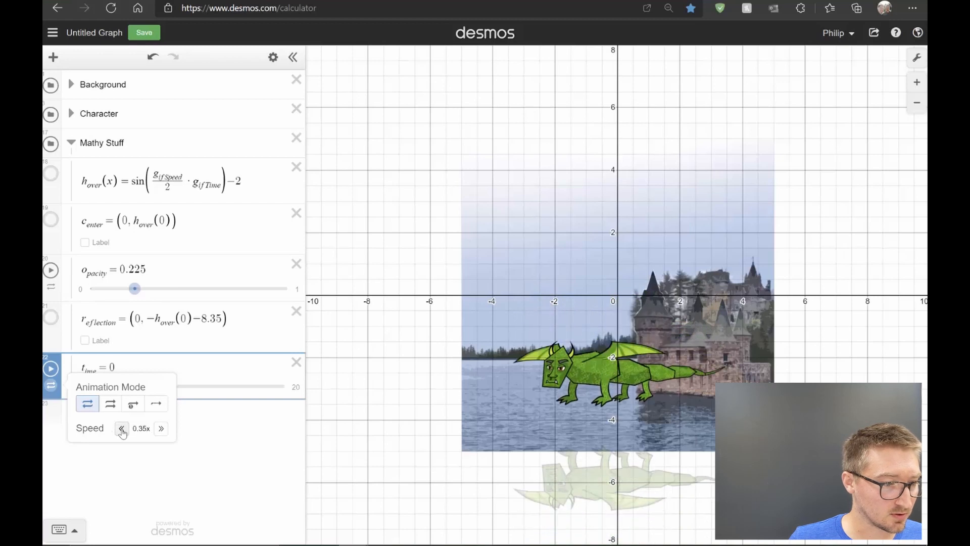
pyautogui.click(188, 366)
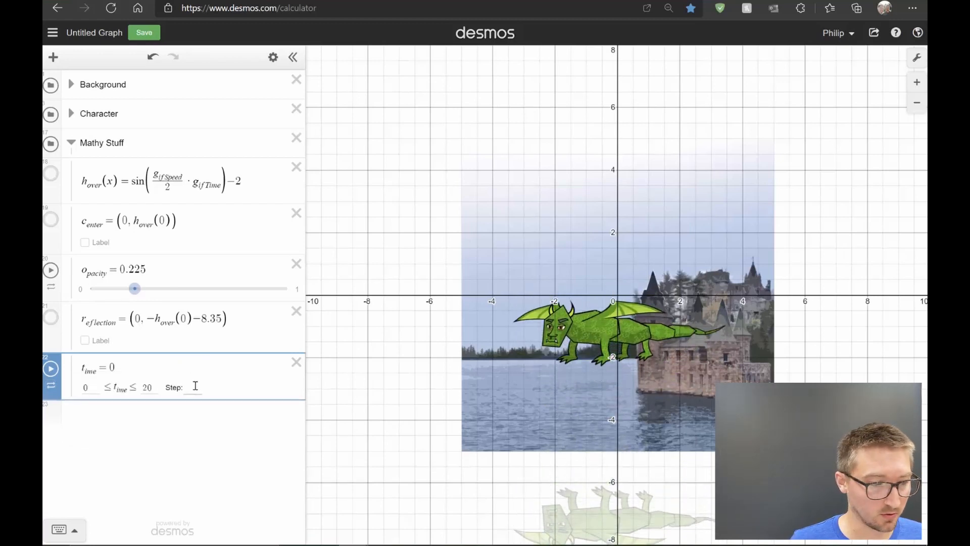
pyautogui.press('Return')
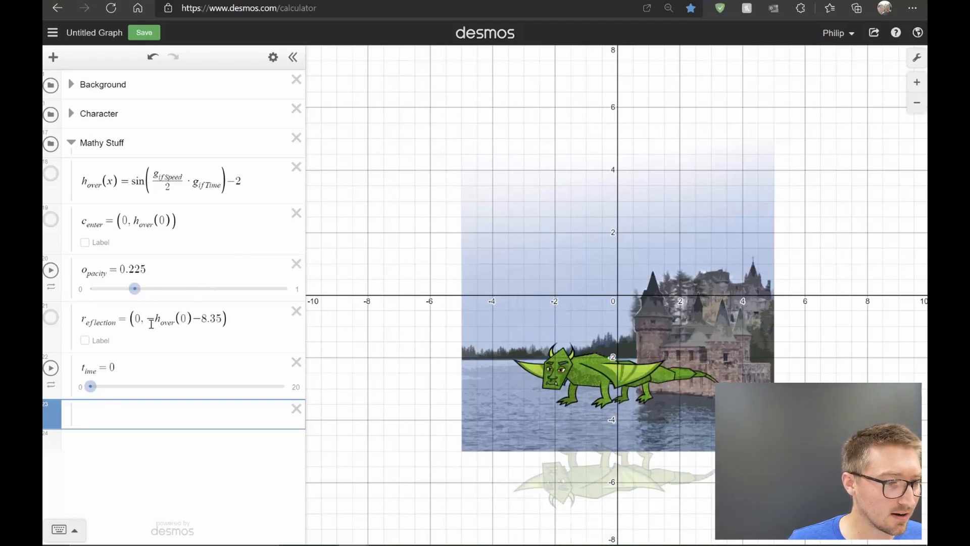
# Step: Change the c_enter point to (0 - t_ime, h_over(0 - t_ime))
pyautogui.click(128, 223)
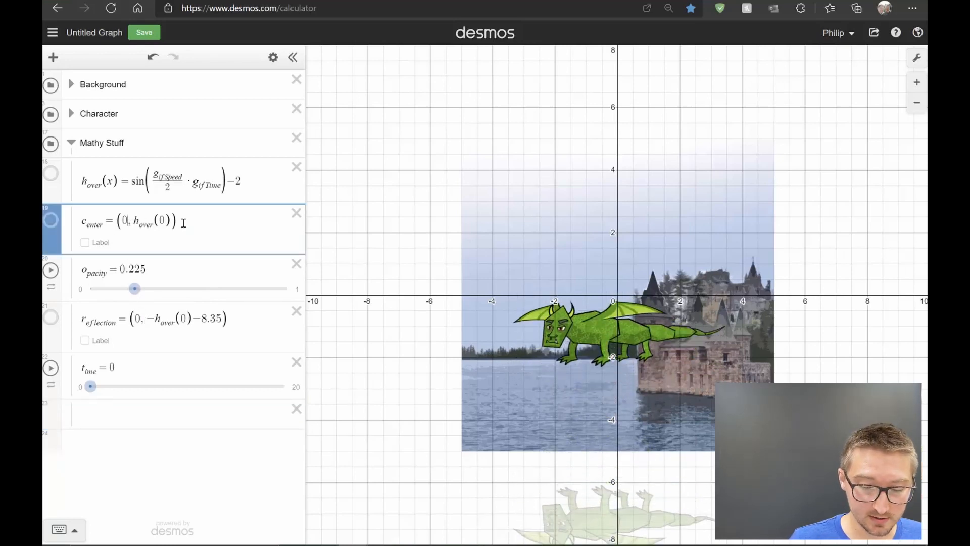
pyautogui.write('- ')
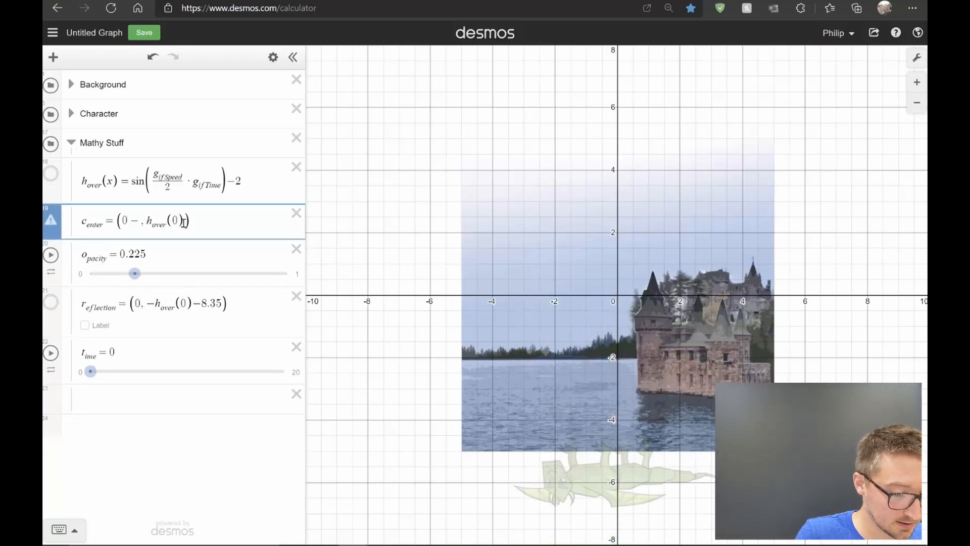
pyautogui.write('t_ime')
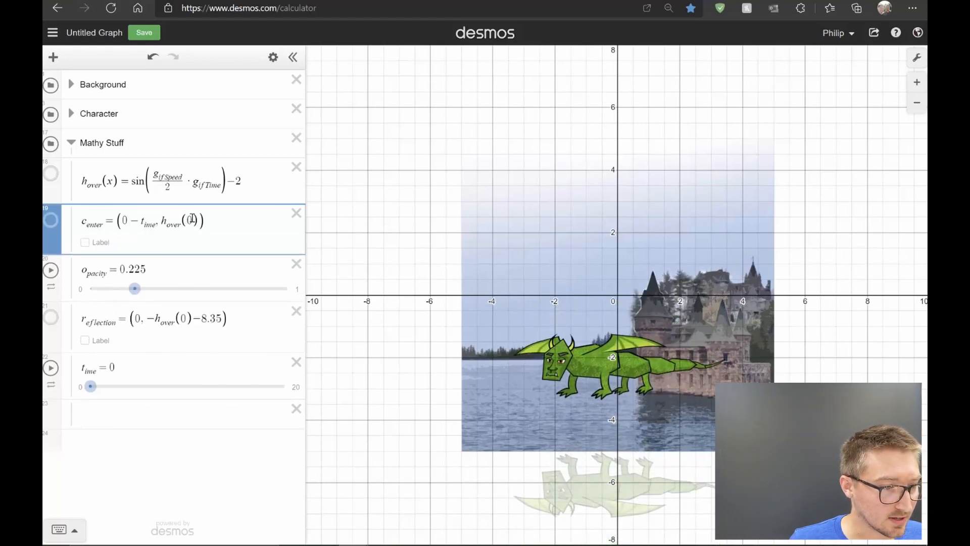
pyautogui.write('-t')
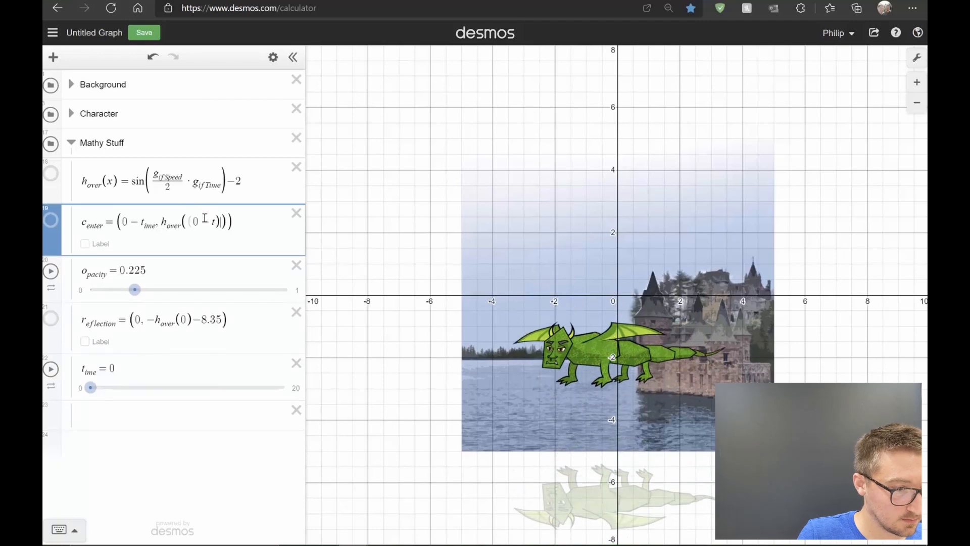
pyautogui.write('ime')
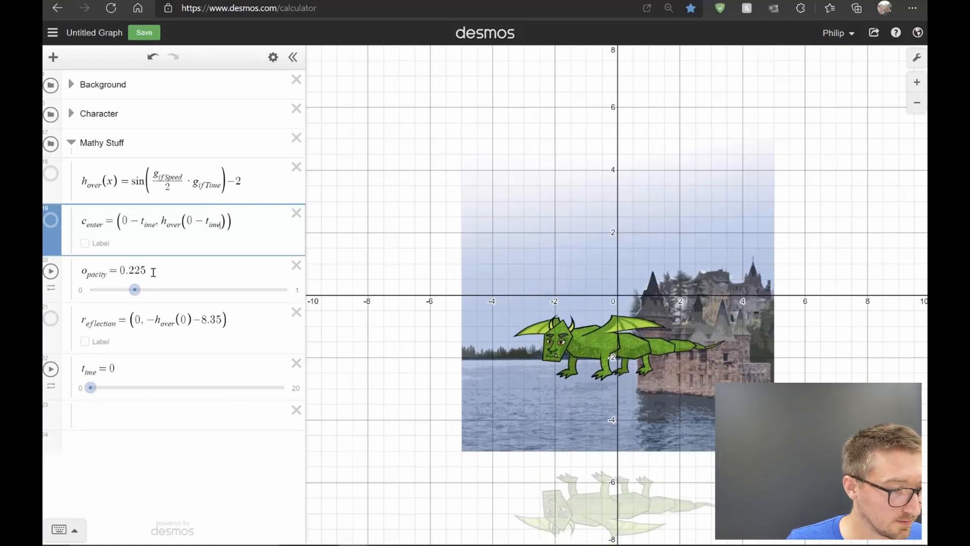
# Step: Play the t_ime slider to preview the dragon's horizontal flight, stop it and return t_ime to 0
pyautogui.click(50, 368)
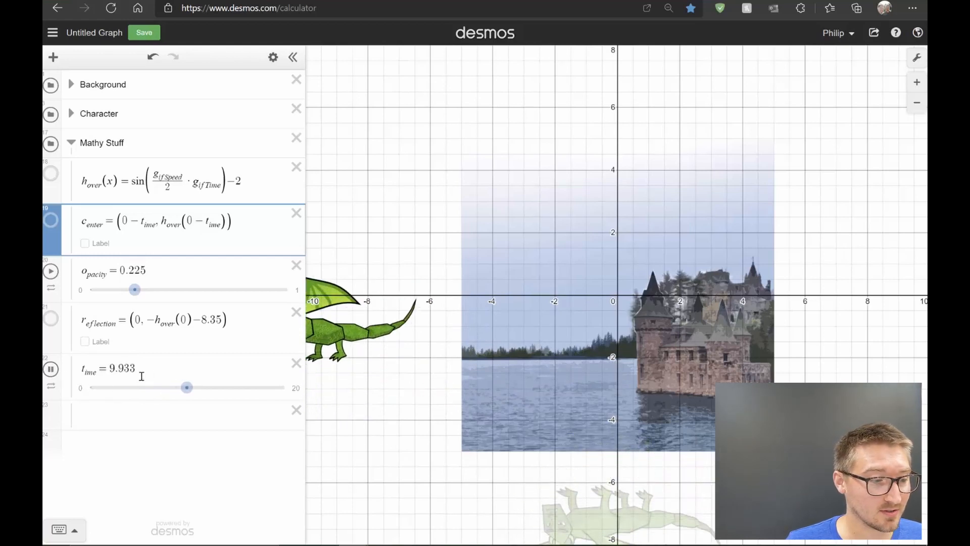
pyautogui.click(51, 370)
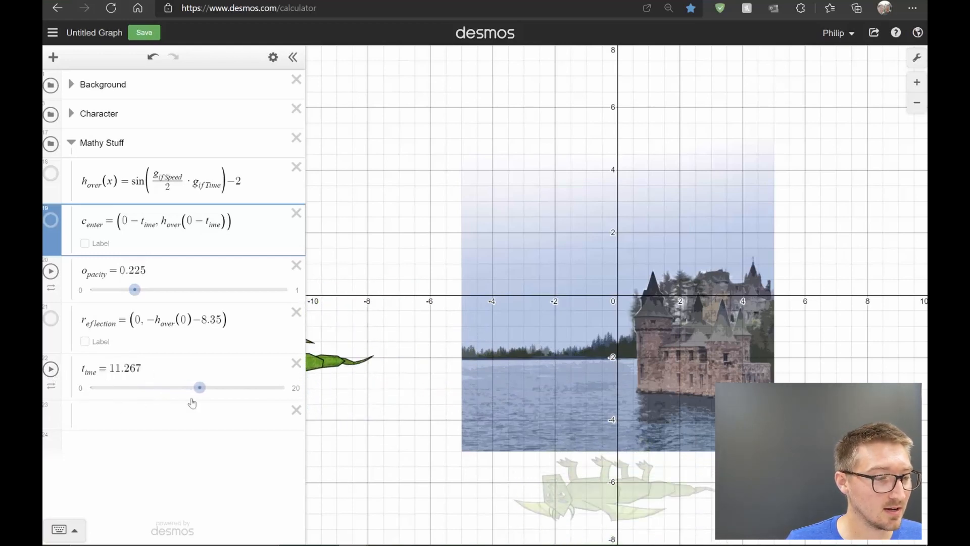
pyautogui.moveTo(198, 388); pyautogui.dragTo(83, 392)
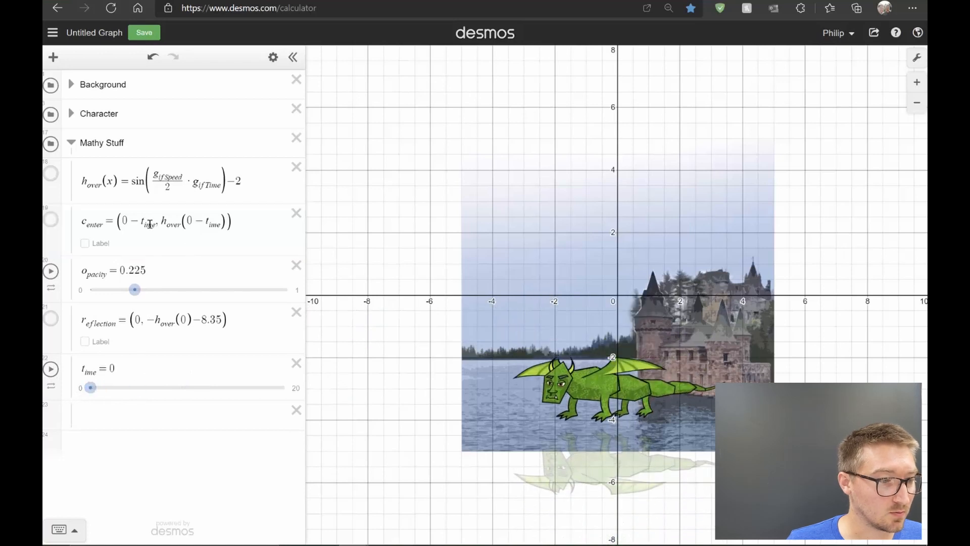
# Step: Add an s_peed slider ranging from 0 to 10 below t_ime and set it to 5
pyautogui.click(130, 368)
pyautogui.click(108, 415)
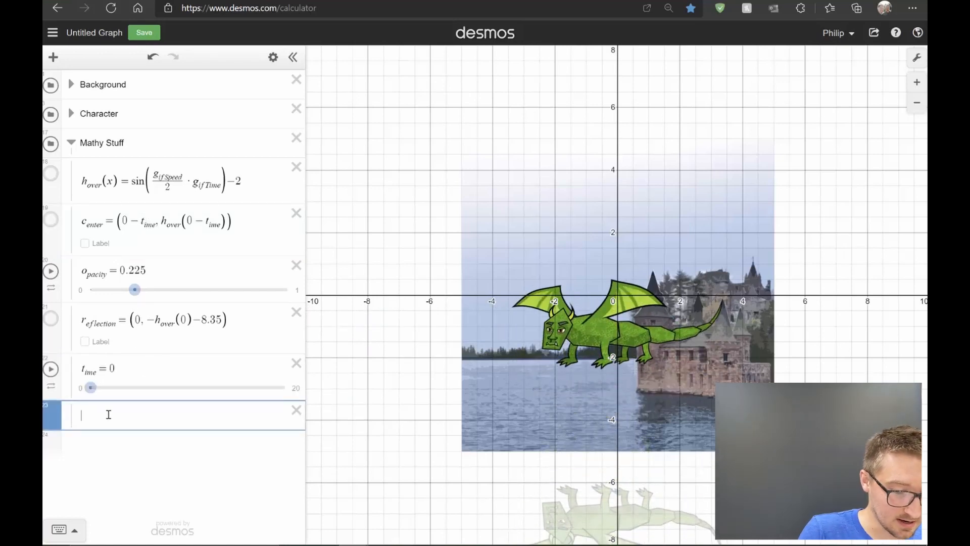
pyautogui.write('s_pe')
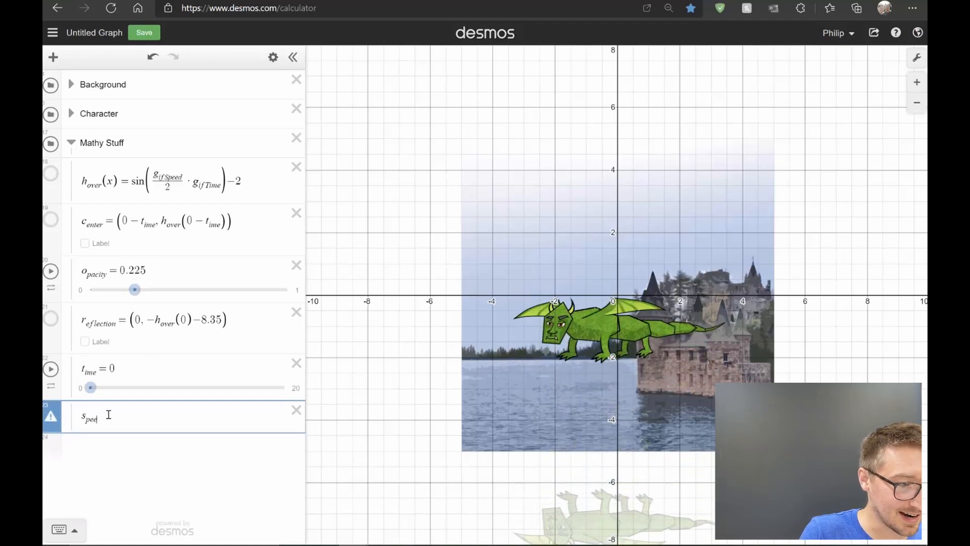
pyautogui.write('ed')
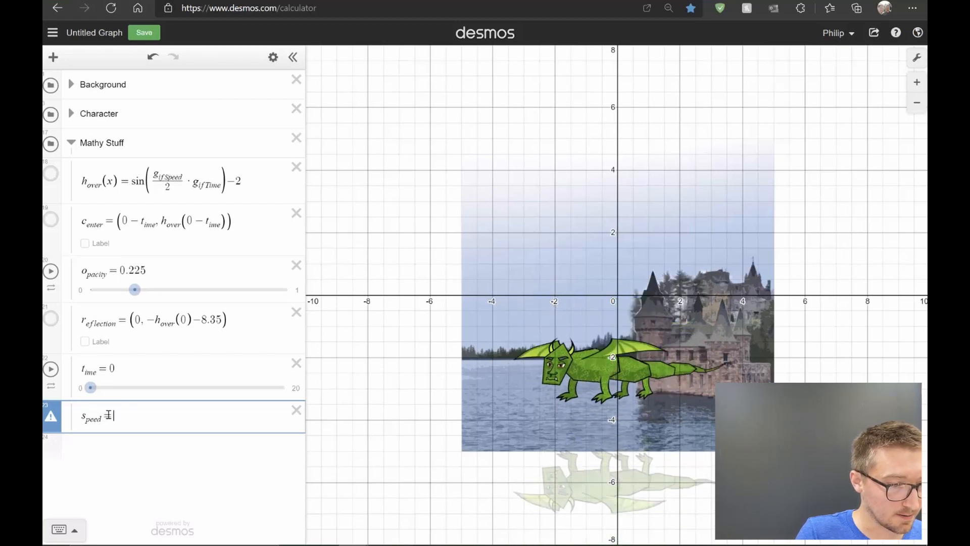
pyautogui.write('= 1')
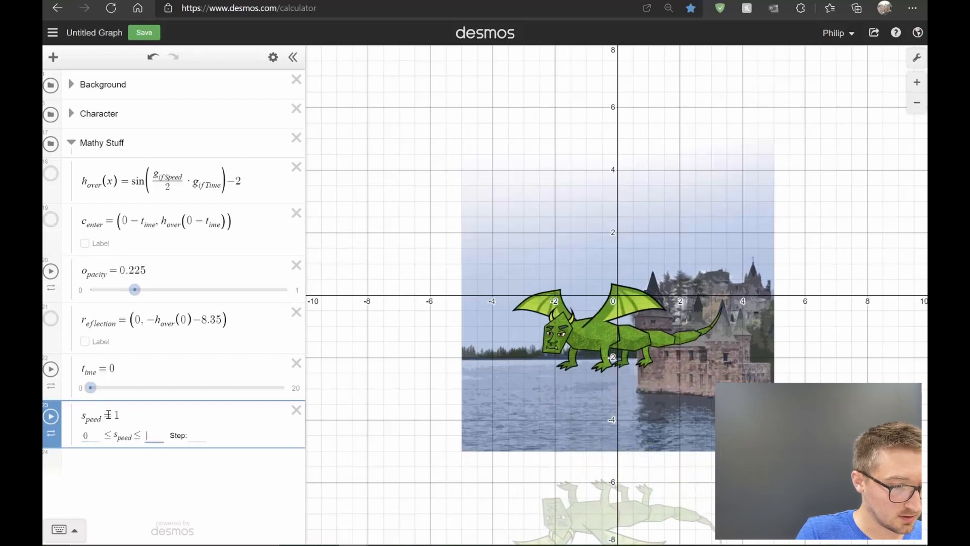
pyautogui.press('Return')
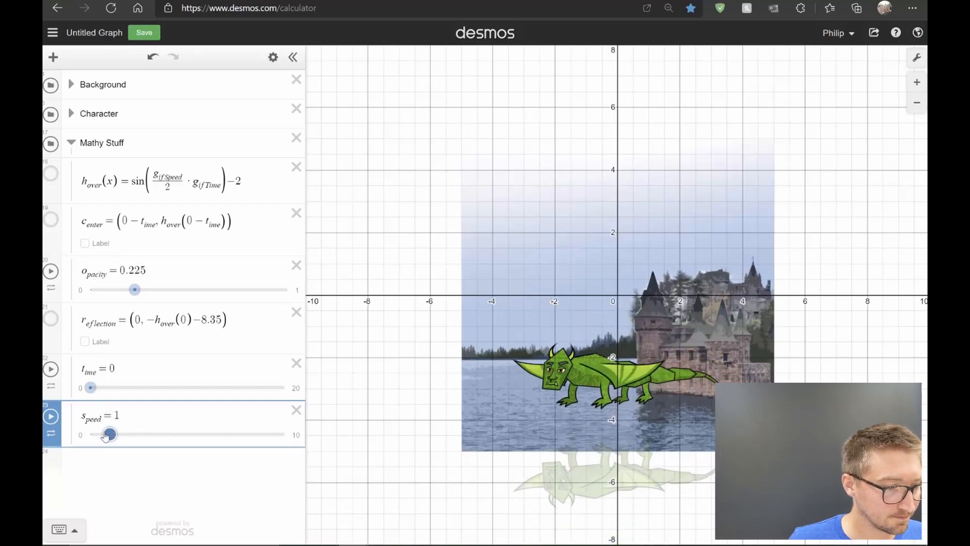
pyautogui.click(178, 437)
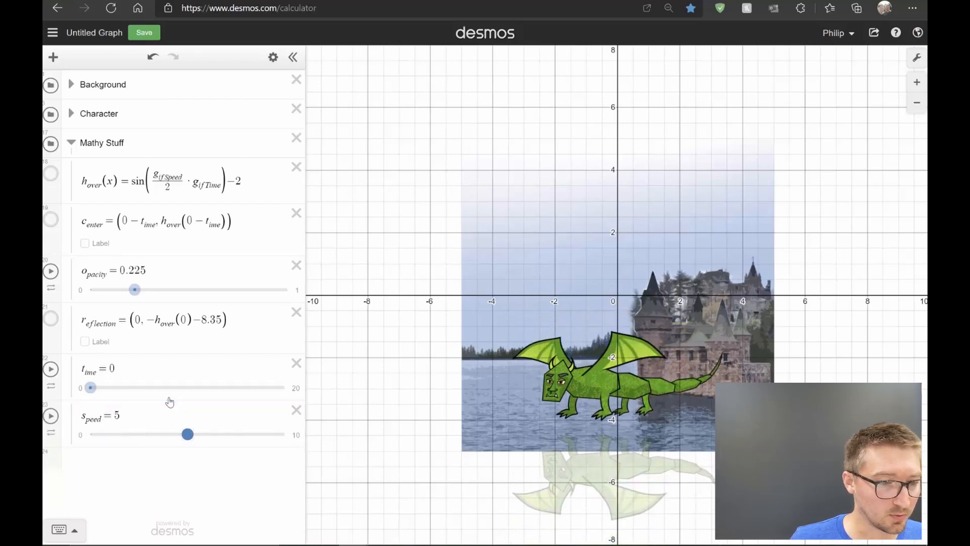
# Step: Multiply t_ime by s_peed in both coordinates of c_enter and widen the expression list to fit the full formula
pyautogui.click(158, 214)
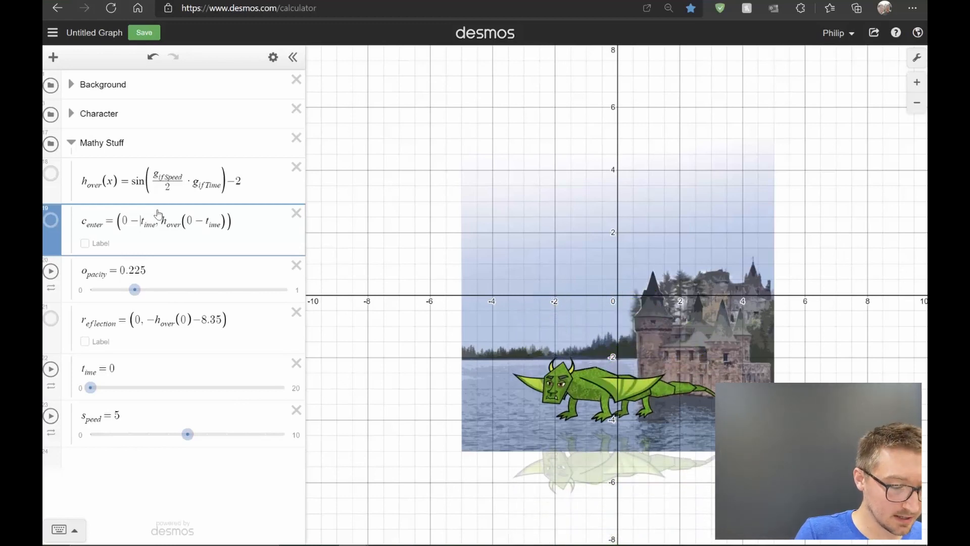
pyautogui.write('s_pee')
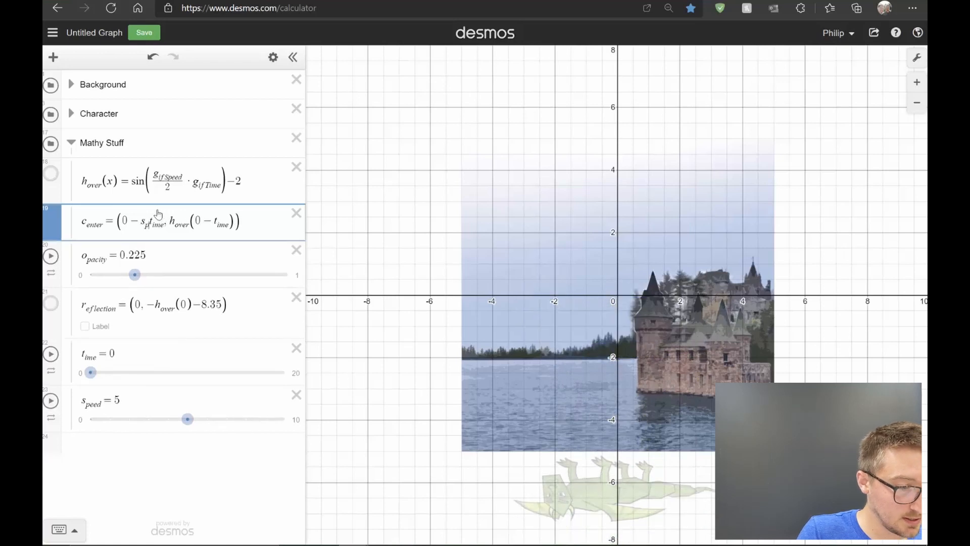
pyautogui.write('d ·')
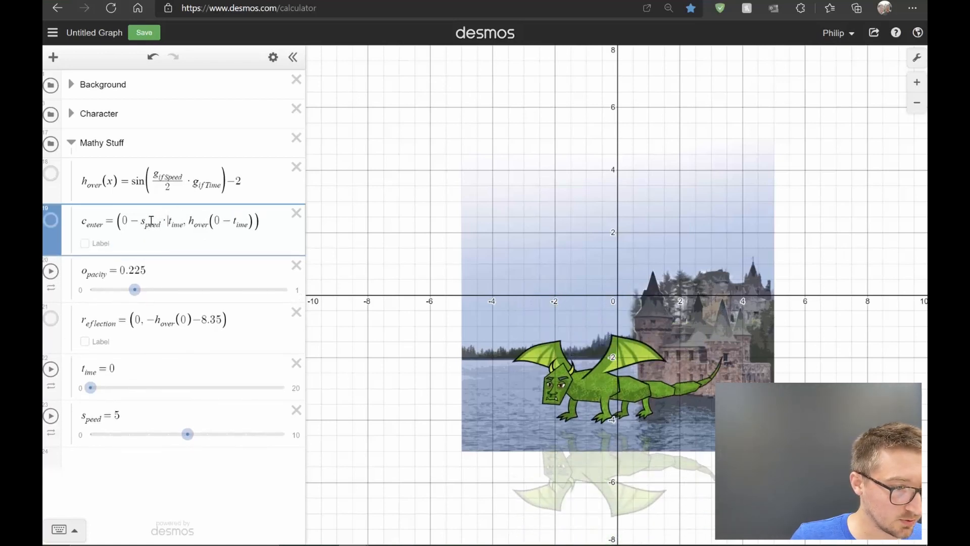
pyautogui.doubleClick(151, 221)
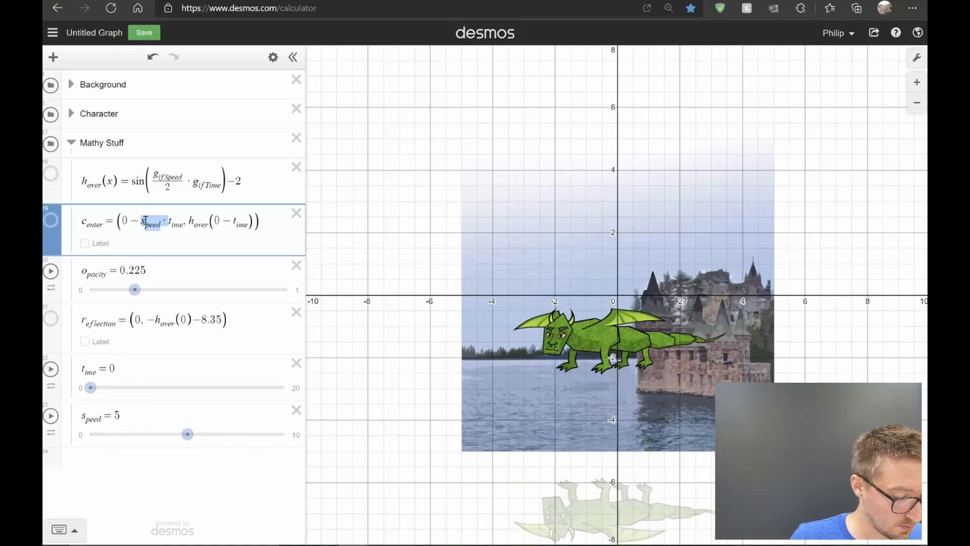
pyautogui.hotkey('ctrl', 'c')
pyautogui.click(236, 223)
pyautogui.hotkey('ctrl', 'v')
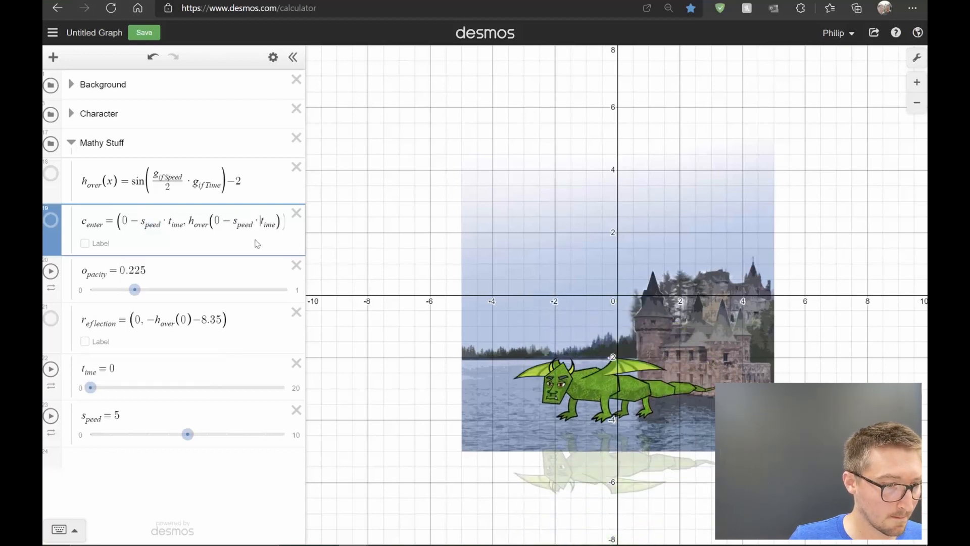
pyautogui.moveTo(306, 238); pyautogui.dragTo(423, 242)
pyautogui.scroll(3, 666, 250)
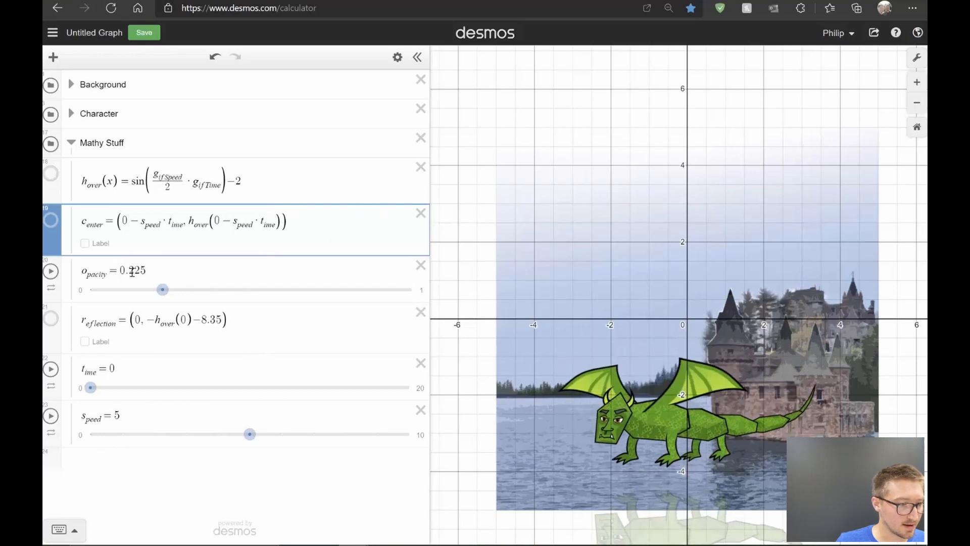
# Step: Lower s_peed to 2 while test-playing the t_ime animation, and return t_ime to 0
pyautogui.click(53, 371)
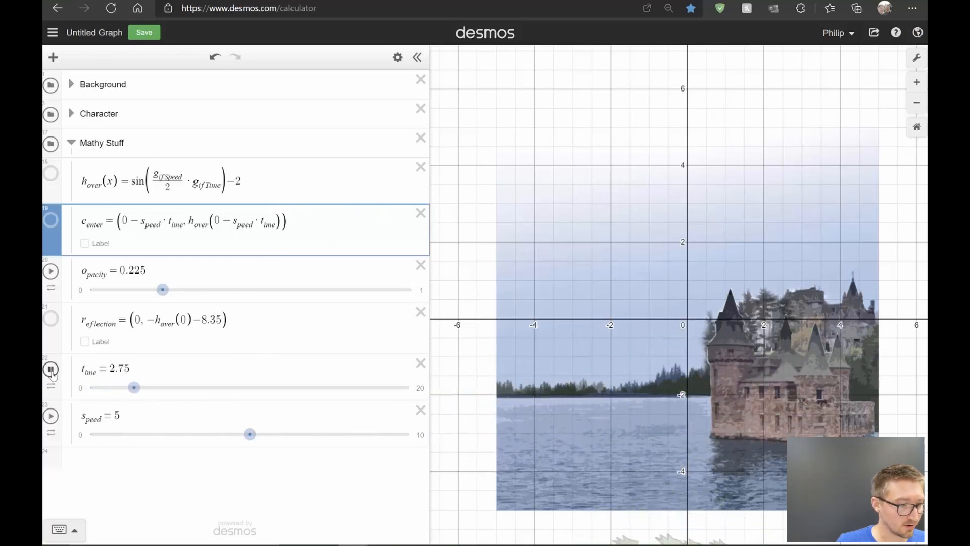
pyautogui.click(51, 370)
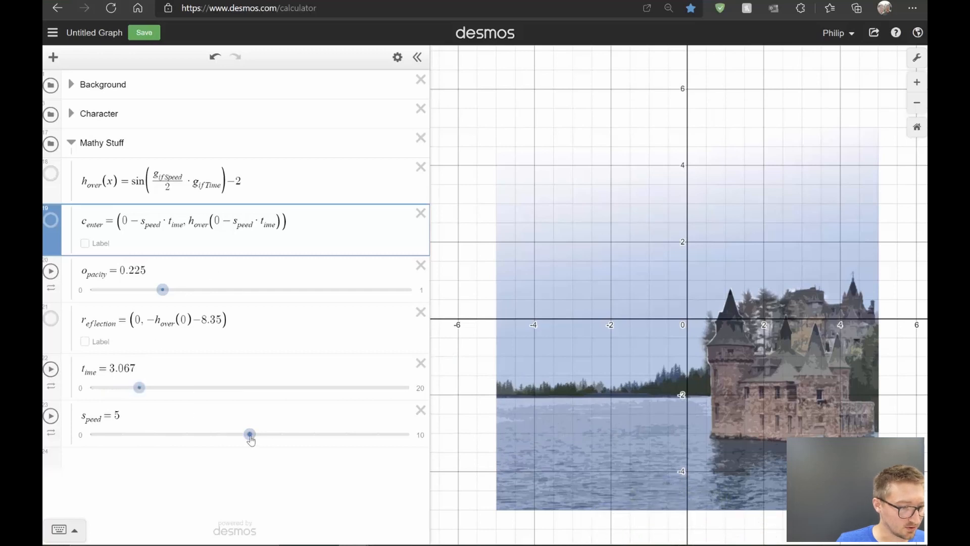
pyautogui.moveTo(235, 441); pyautogui.dragTo(223, 443)
pyautogui.click(139, 399)
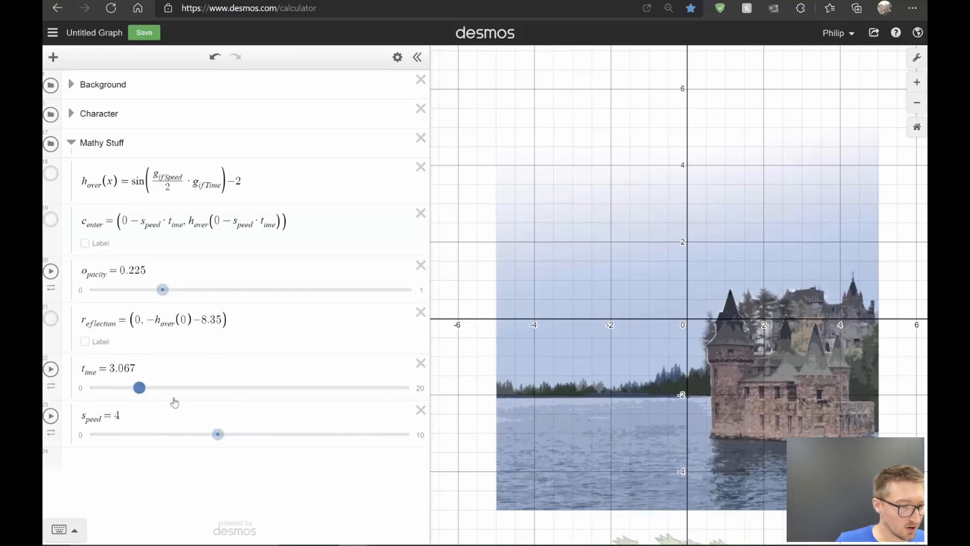
pyautogui.moveTo(198, 439); pyautogui.dragTo(188, 438)
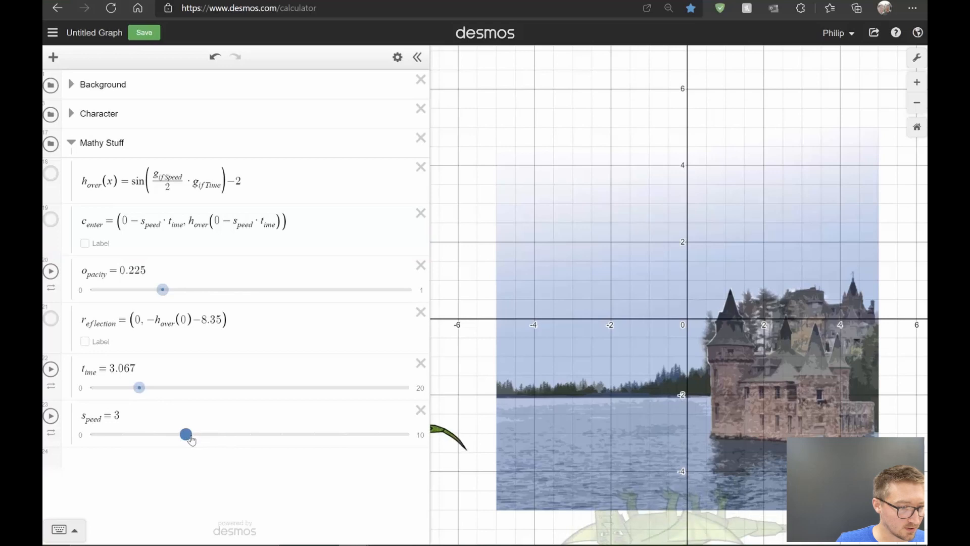
pyautogui.moveTo(140, 388); pyautogui.dragTo(76, 393)
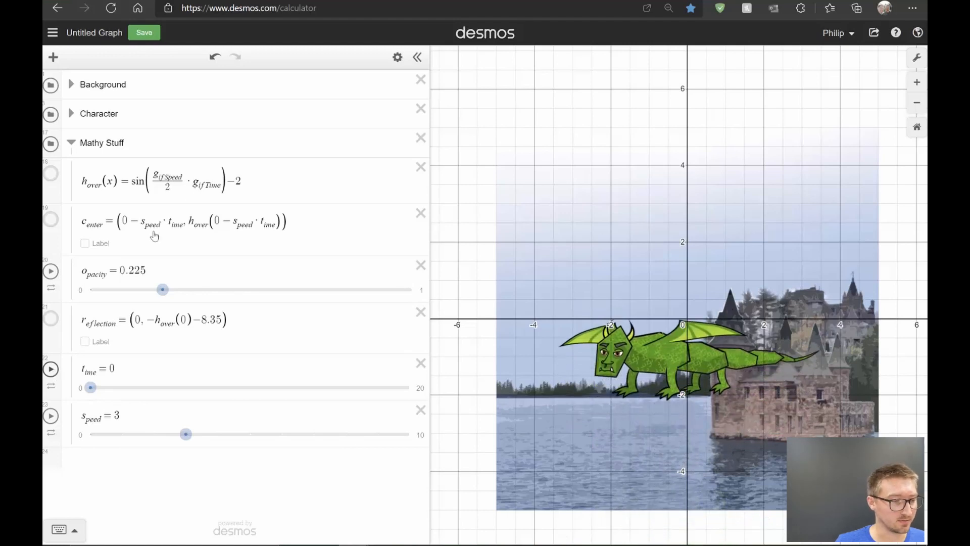
pyautogui.click(51, 369)
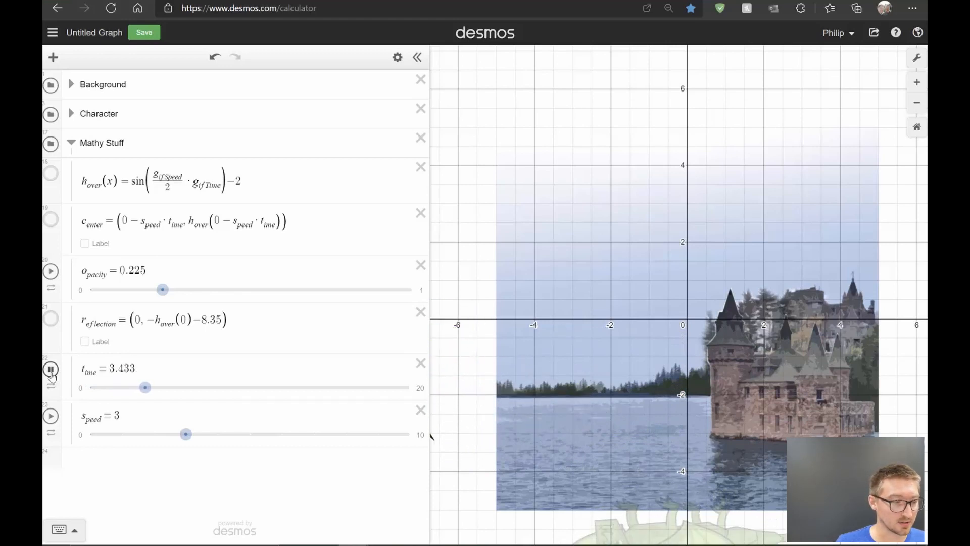
pyautogui.click(50, 370)
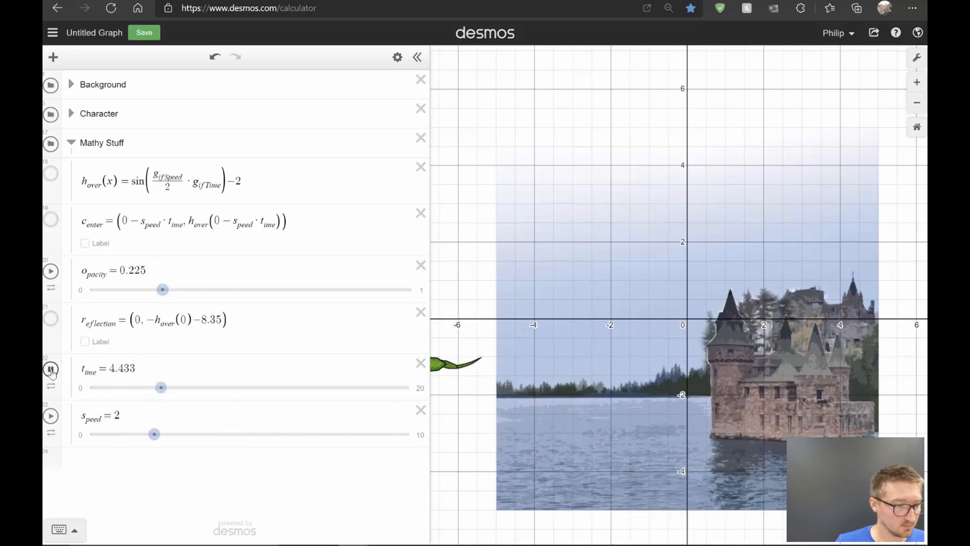
pyautogui.moveTo(162, 394); pyautogui.dragTo(80, 392)
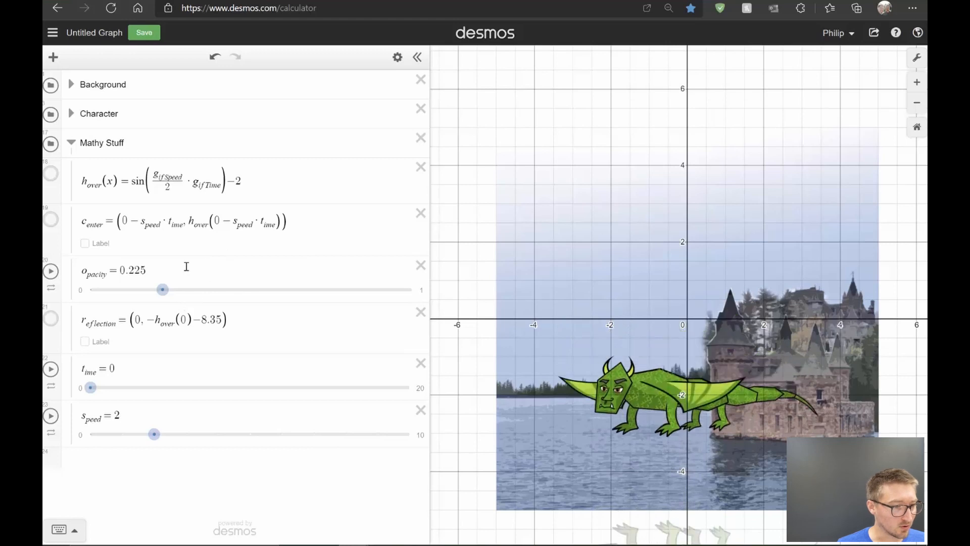
# Step: Add + t_ime^2 after the h_over term in the y-coordinate of c_enter
pyautogui.click(292, 218)
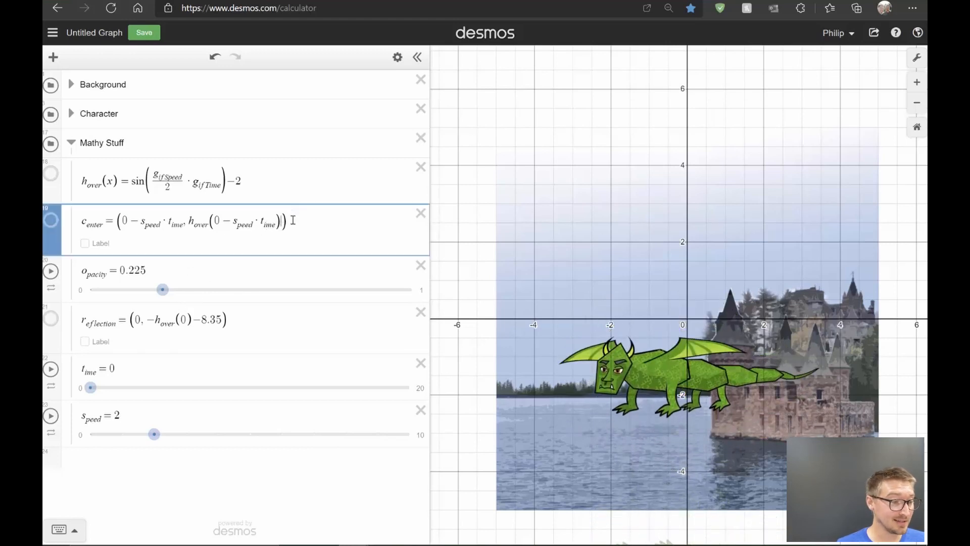
pyautogui.write('+')
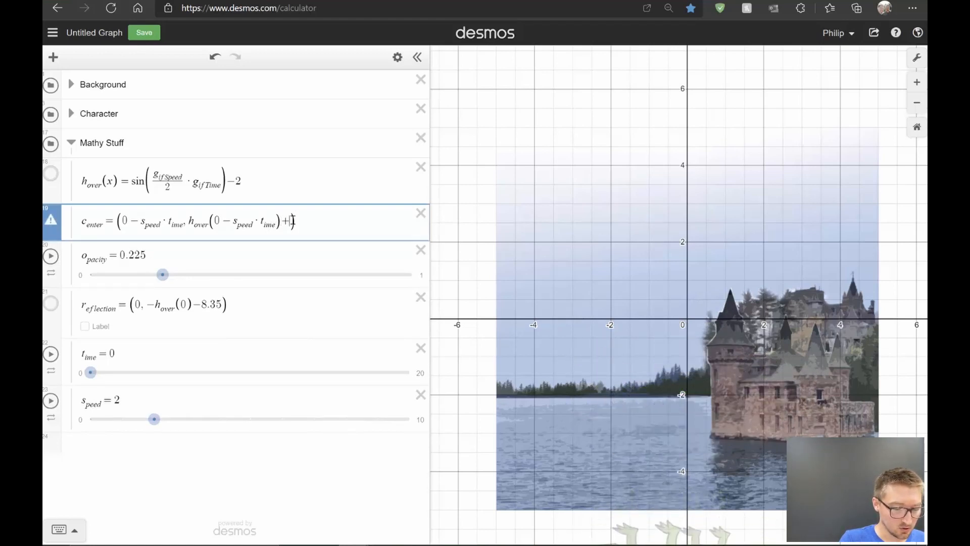
pyautogui.write('t_ime')
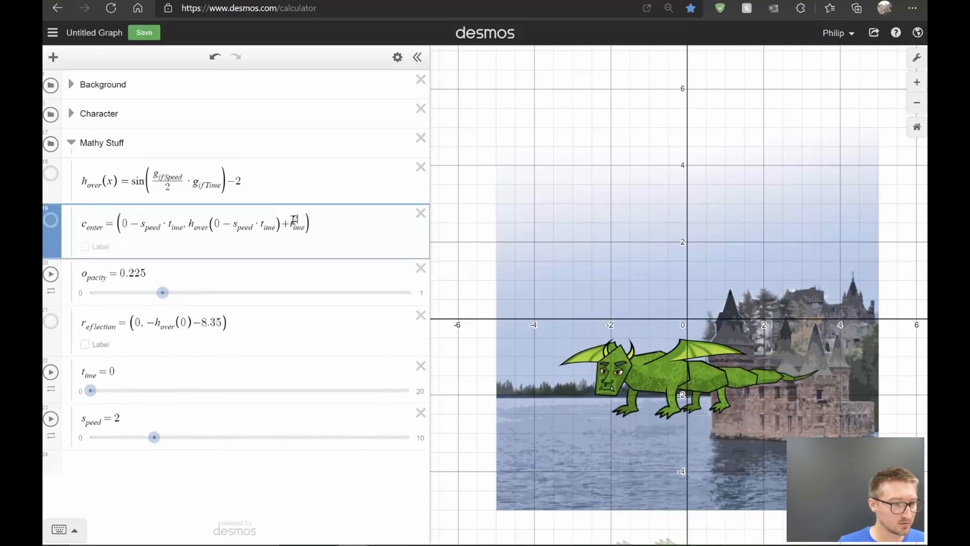
pyautogui.write('^2')
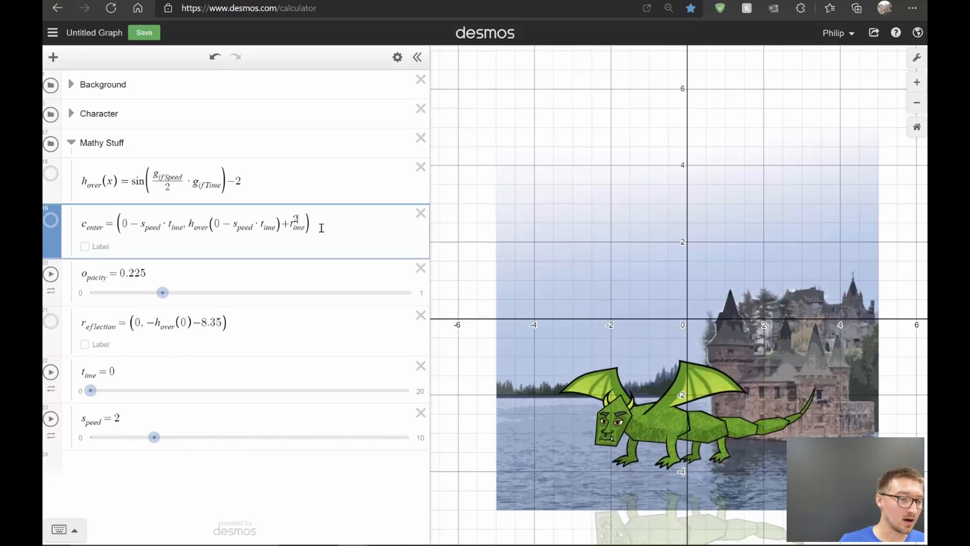
# Step: Scale the t_ime² term in c_enter by .5, replaying the t_ime animation and returning t_ime to 0
pyautogui.click(51, 372)
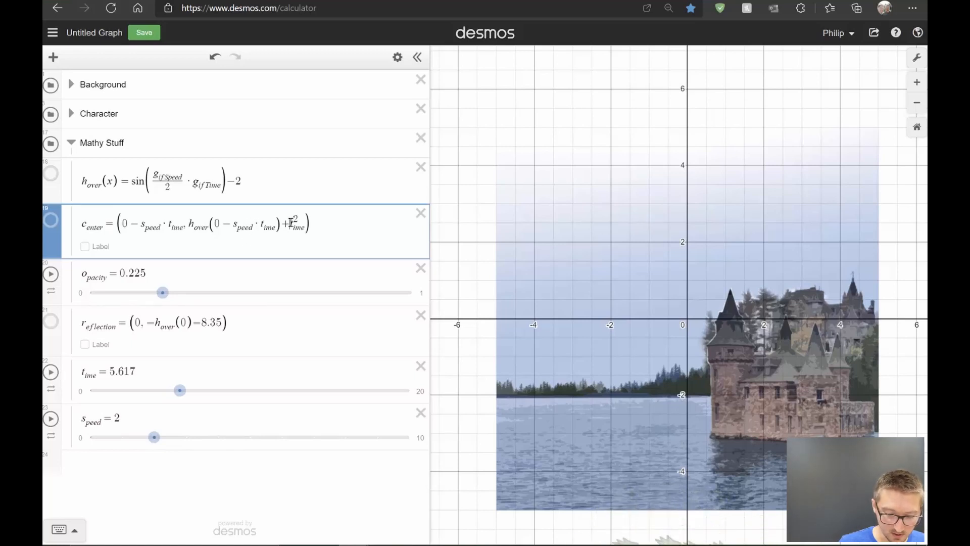
pyautogui.write('.5')
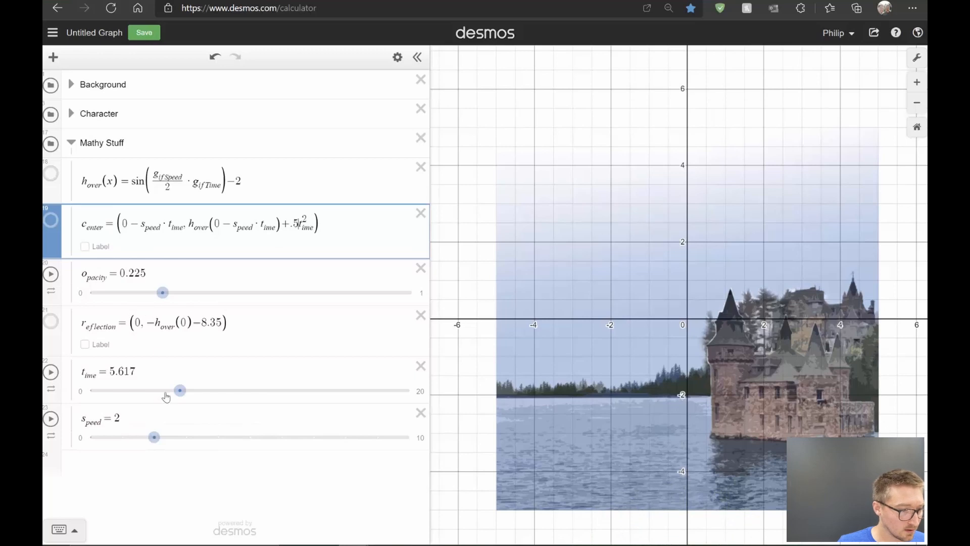
pyautogui.moveTo(88, 393)
pyautogui.mouseDown()
pyautogui.moveTo(176, 405)
pyautogui.moveTo(73, 395)
pyautogui.mouseUp()
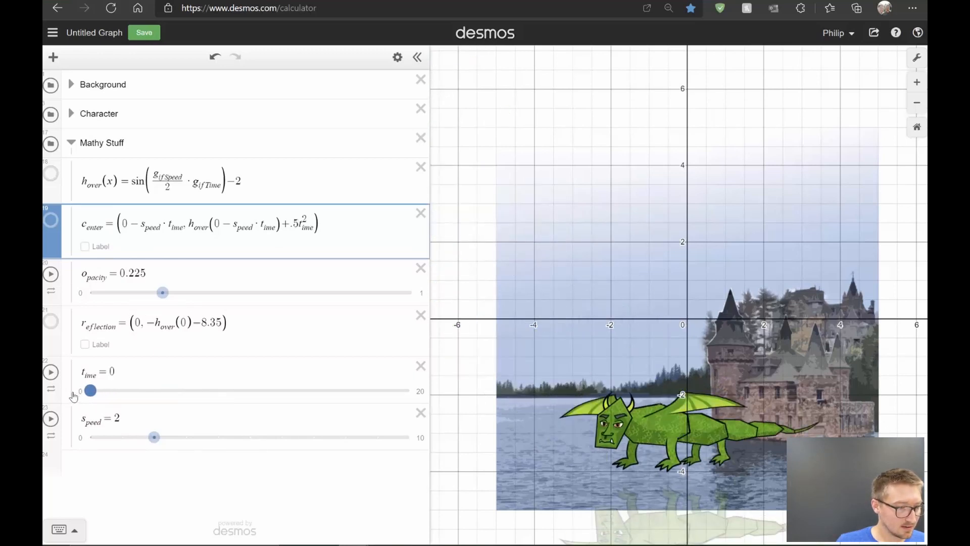
pyautogui.click(51, 371)
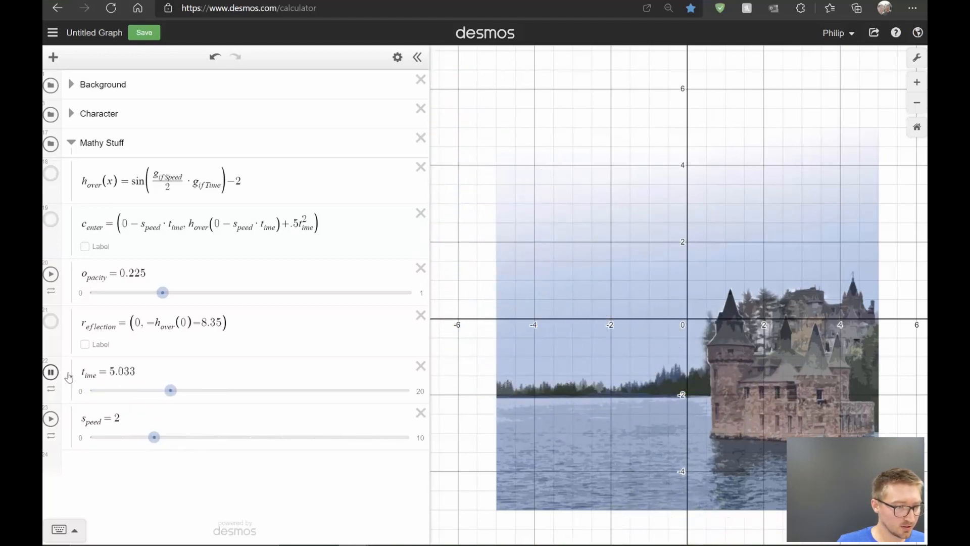
pyautogui.moveTo(97, 399); pyautogui.dragTo(78, 398)
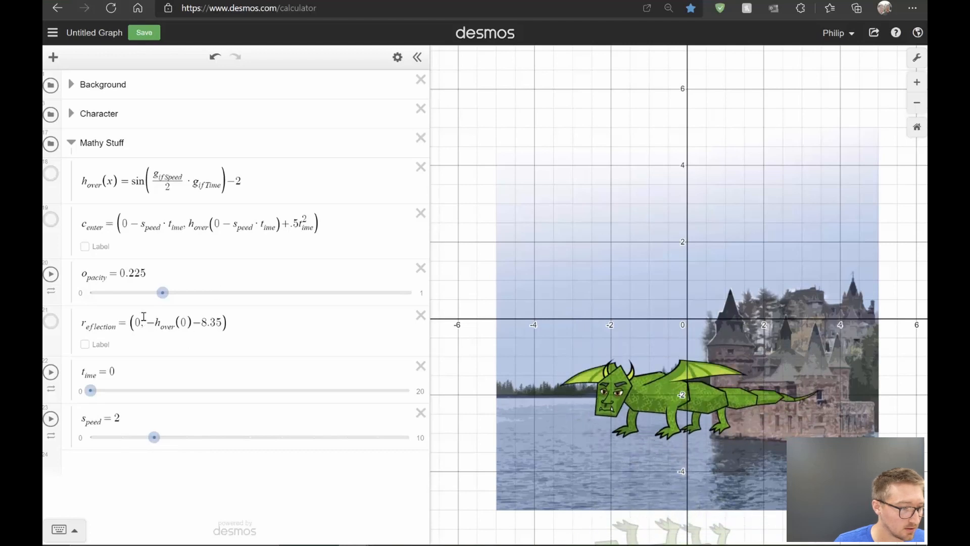
# Step: Copy − s_peed · t_ime from c_enter into the x-coordinate and the h_over argument of r_eflection
pyautogui.moveTo(186, 224); pyautogui.dragTo(129, 224)
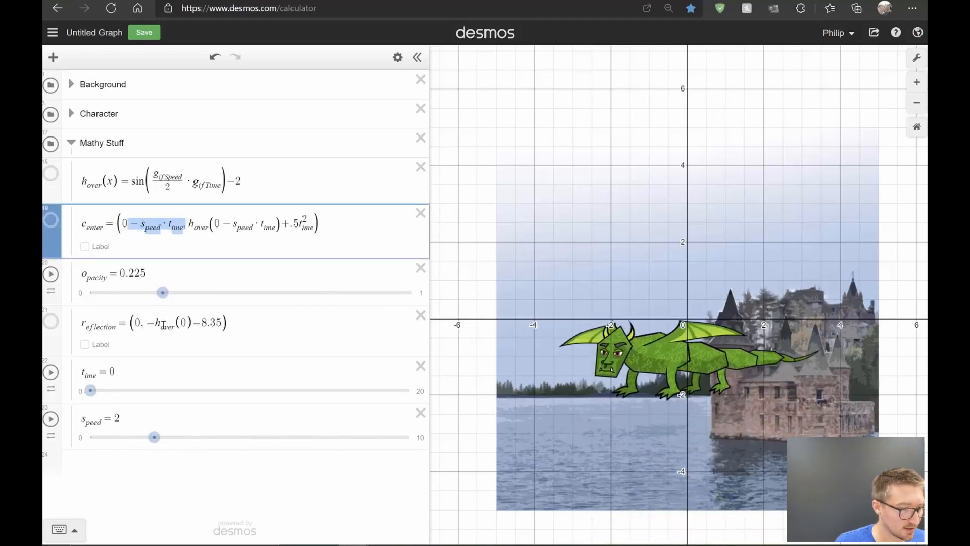
pyautogui.hotkey('ctrl', 'c')
pyautogui.click(139, 323)
pyautogui.hotkey('ctrl', 'v')
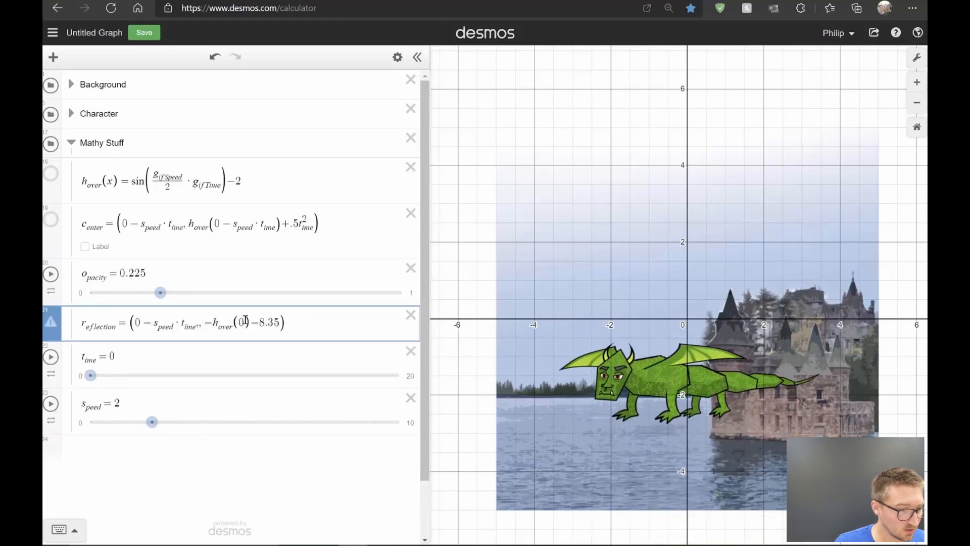
pyautogui.hotkey('ctrl', 'v')
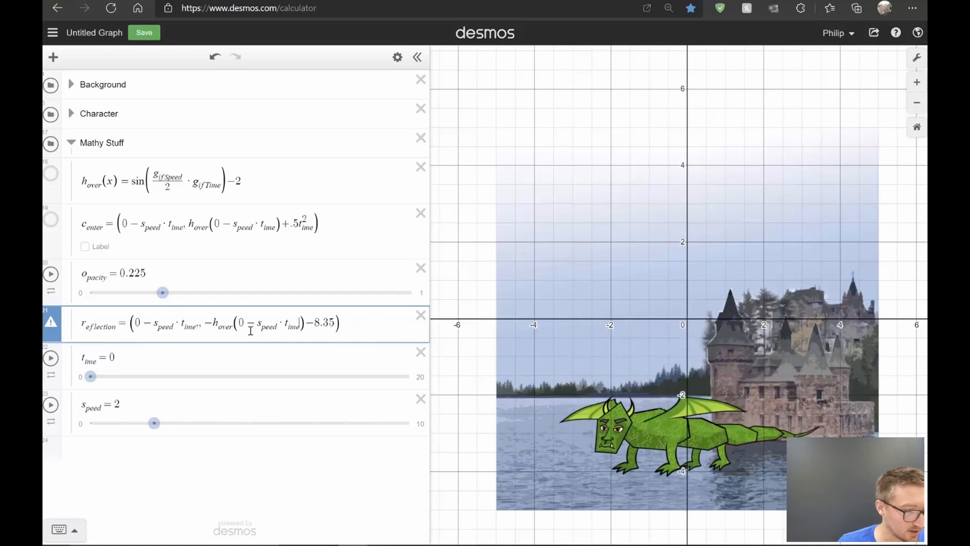
pyautogui.press('BackSpace')
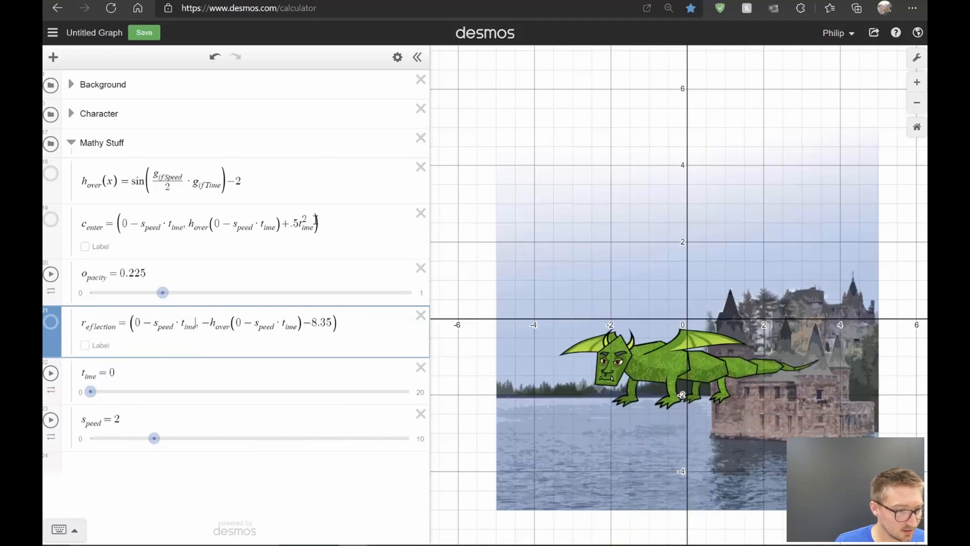
# Step: Copy the .5t_ime² term from c_enter into r_eflection's y-coordinate, subtracting it ahead of − 8.35
pyautogui.moveTo(314, 222); pyautogui.dragTo(283, 222)
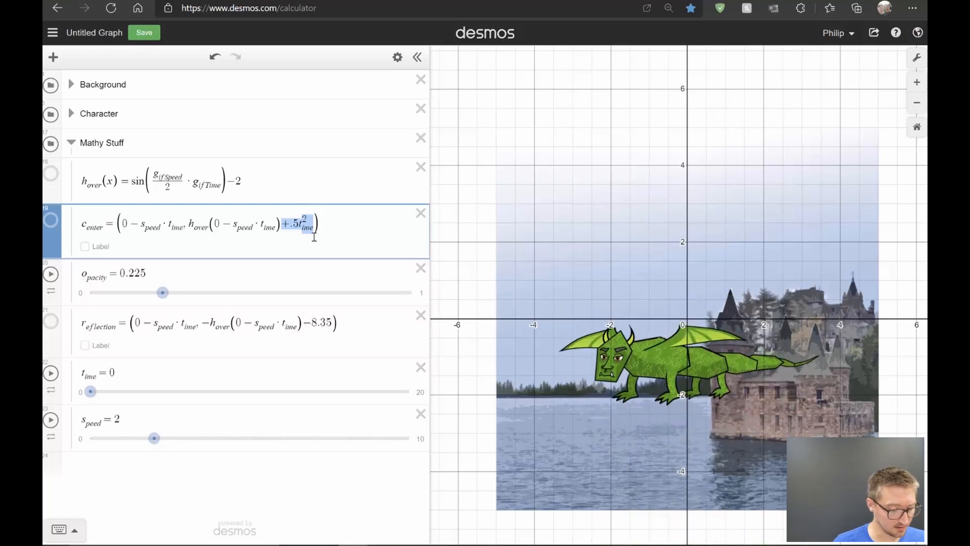
pyautogui.click(331, 321)
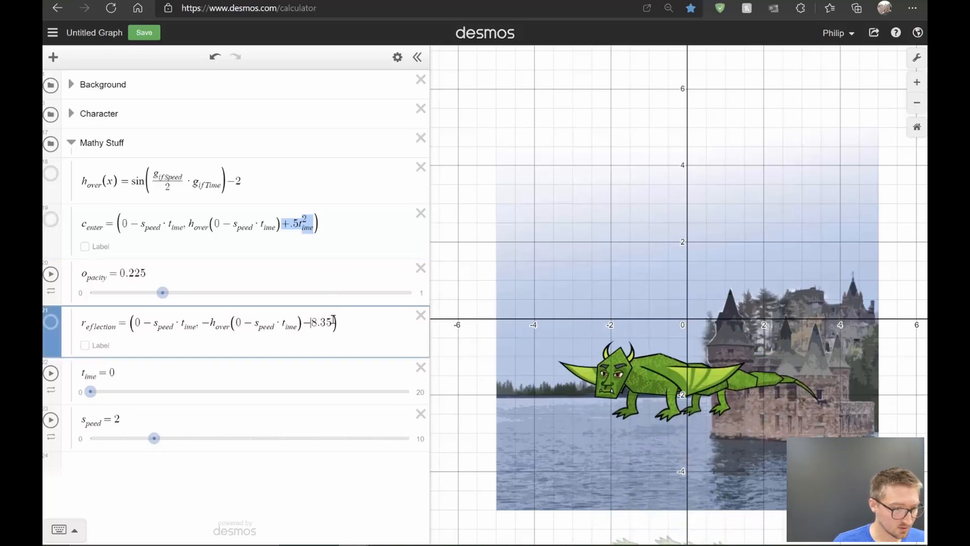
pyautogui.hotkey('ctrl', 'v')
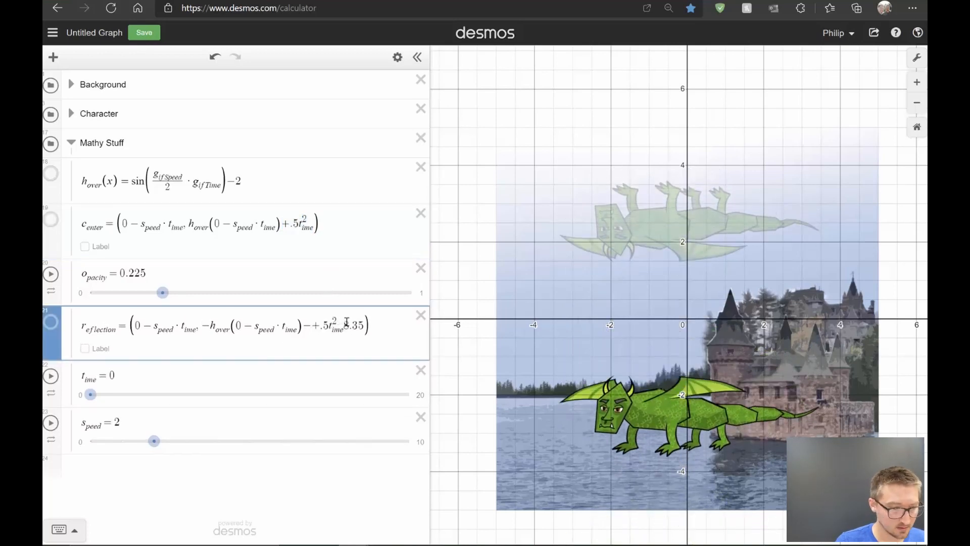
pyautogui.write('-')
pyautogui.press('Delete')
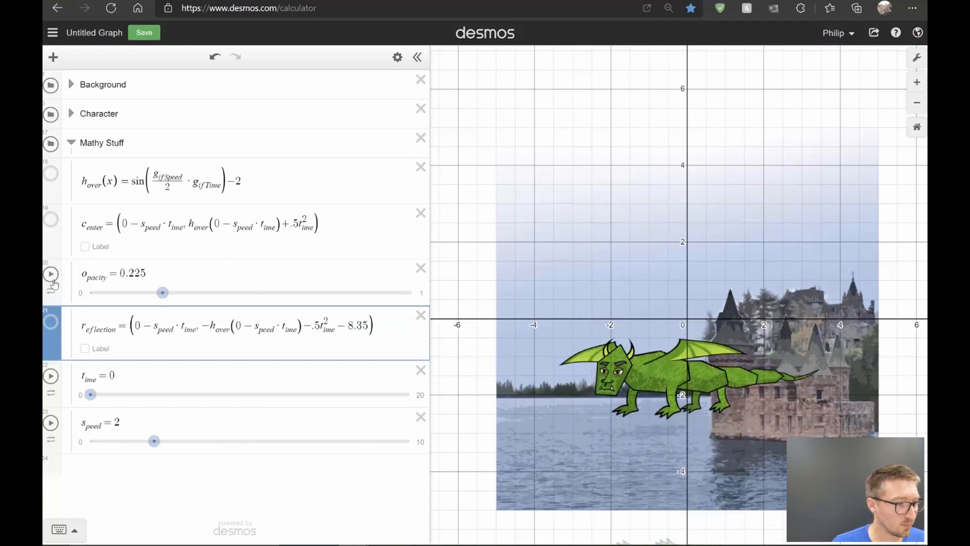
# Step: Play the t_ime animation to check the dragon and its reflection in a wider view, and return t_ime to 0
pyautogui.click(51, 376)
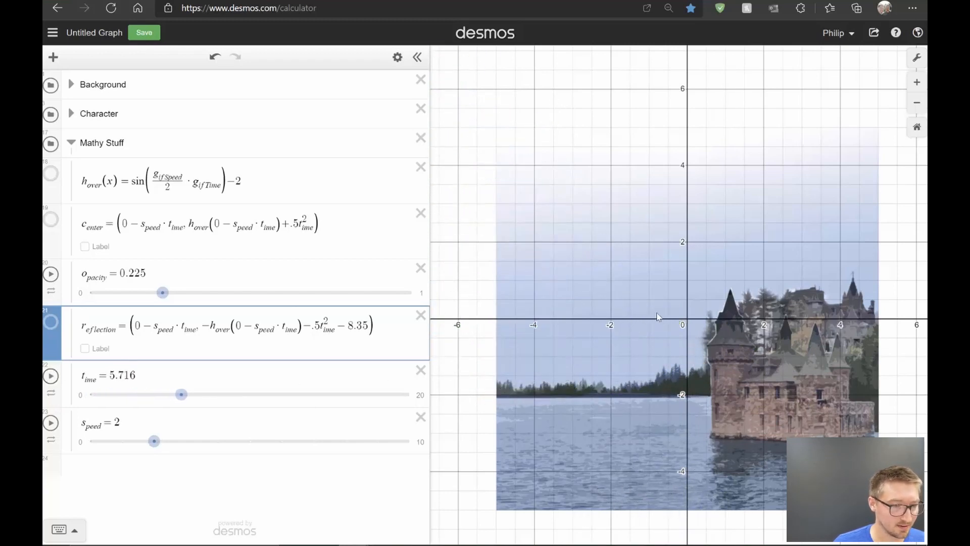
pyautogui.scroll(-3, 656, 316)
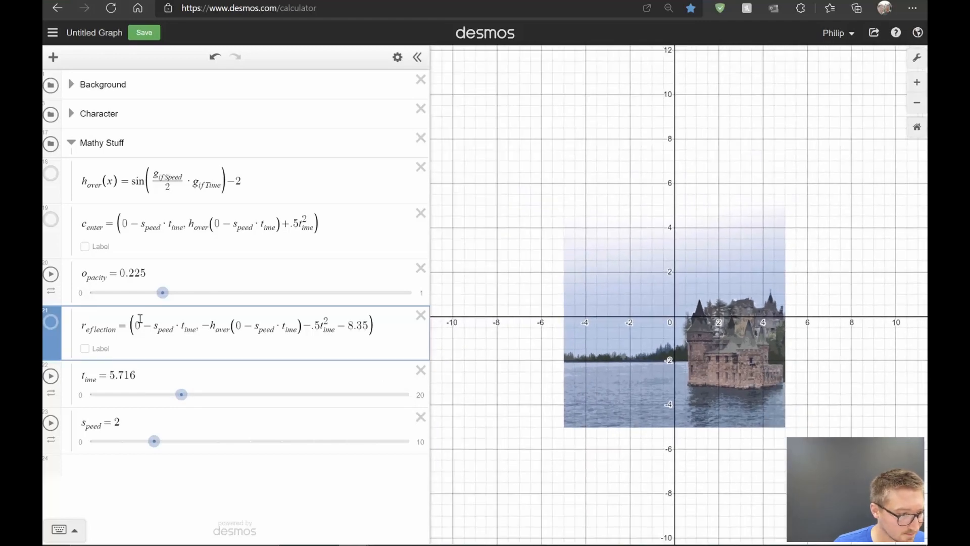
pyautogui.click(97, 395)
pyautogui.click(51, 376)
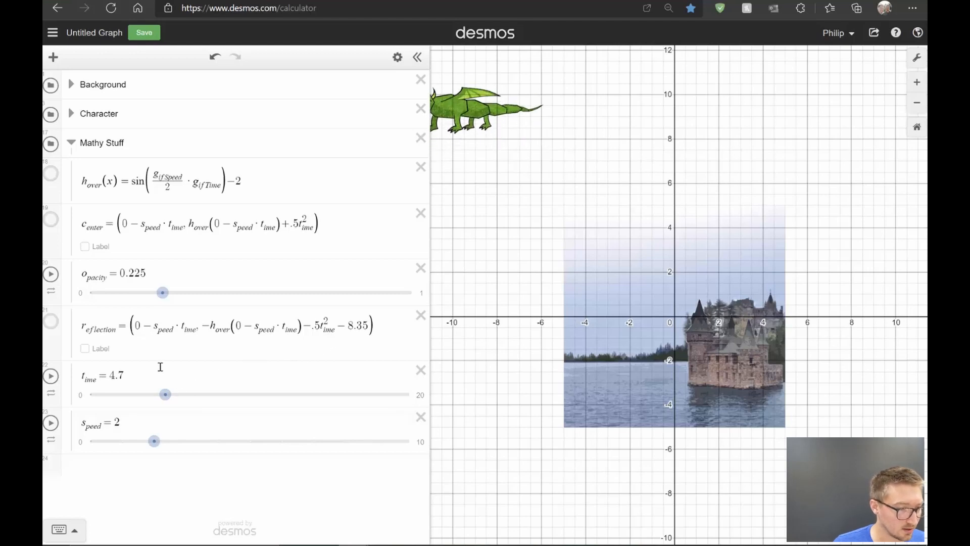
pyautogui.click(91, 394)
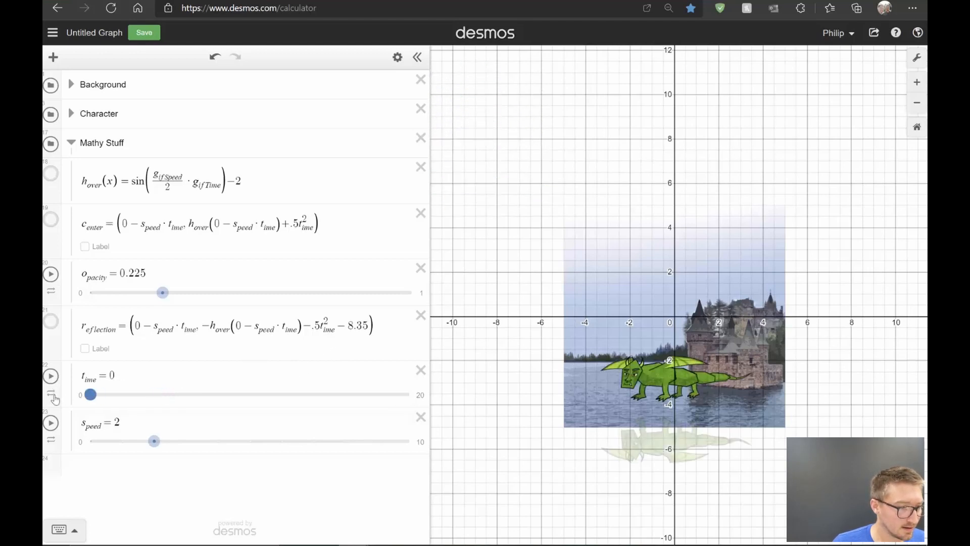
# Step: Change the t_ime² coefficient in r_eflection to .15 and play the t_ime animation
pyautogui.click(313, 325)
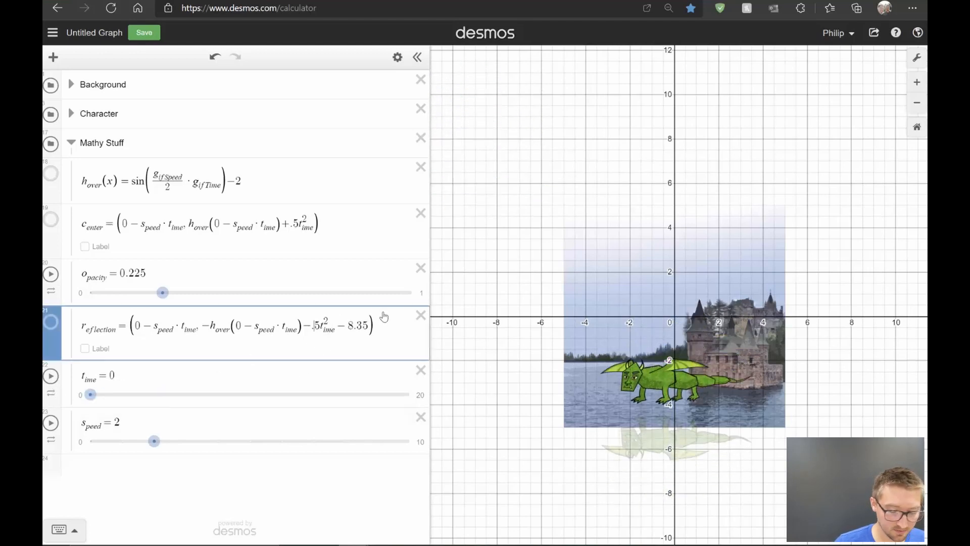
pyautogui.write('1')
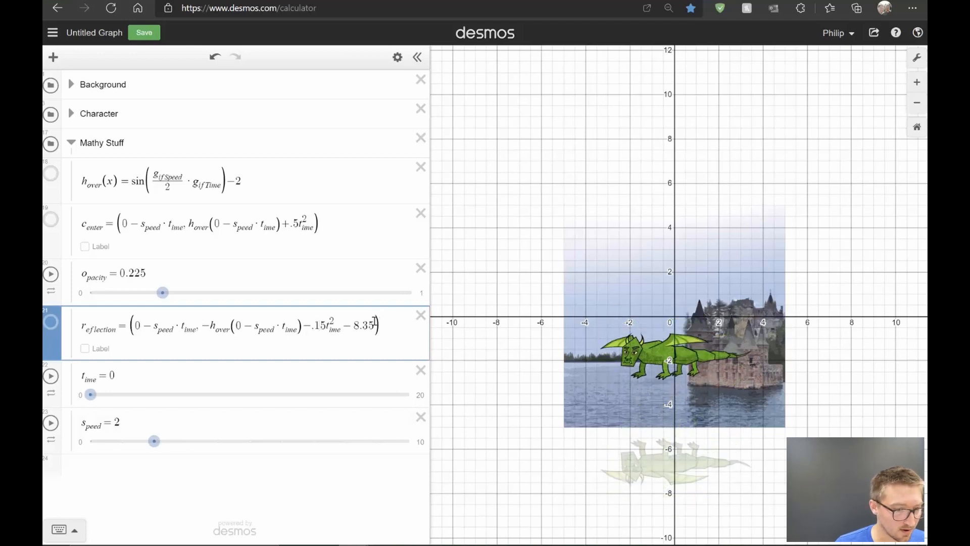
pyautogui.click(55, 375)
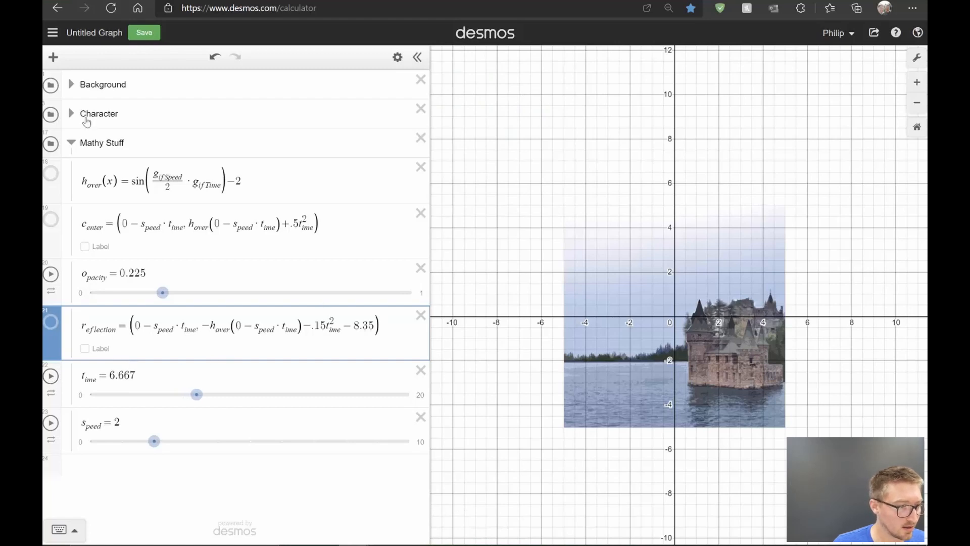
# Step: Set the width and height of the image in the Background folder to 20, collapsing the folder when done
pyautogui.click(72, 142)
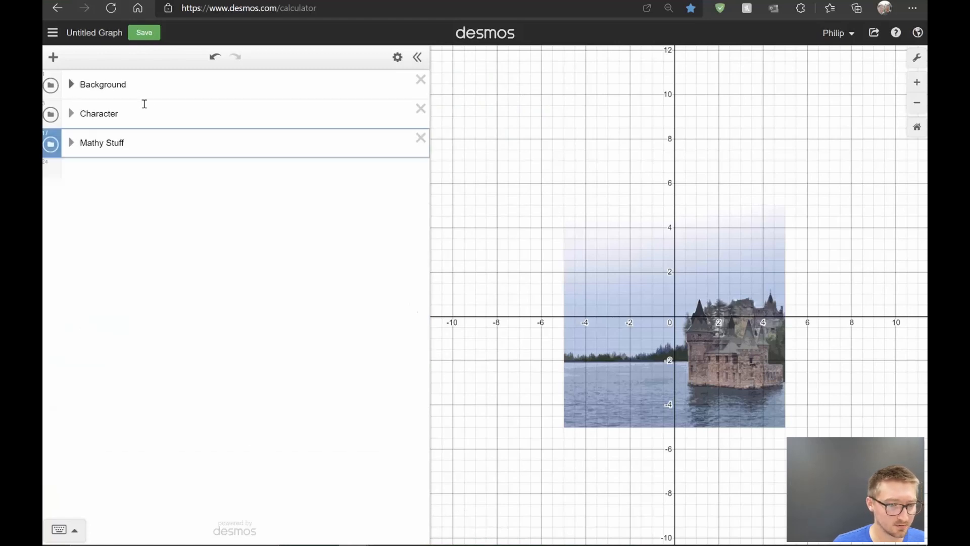
pyautogui.click(72, 84)
pyautogui.click(287, 127)
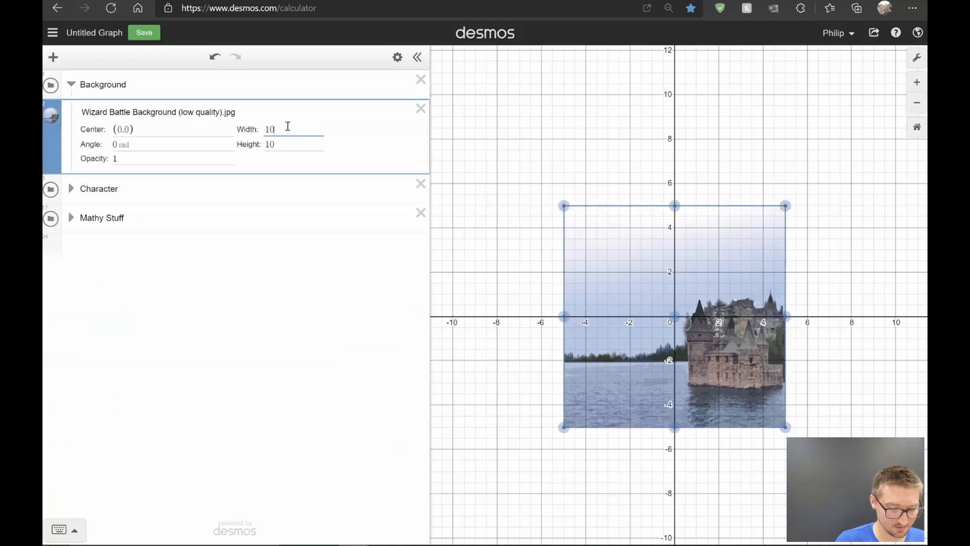
pyautogui.press('BackSpace')
pyautogui.press('BackSpace')
pyautogui.write('20')
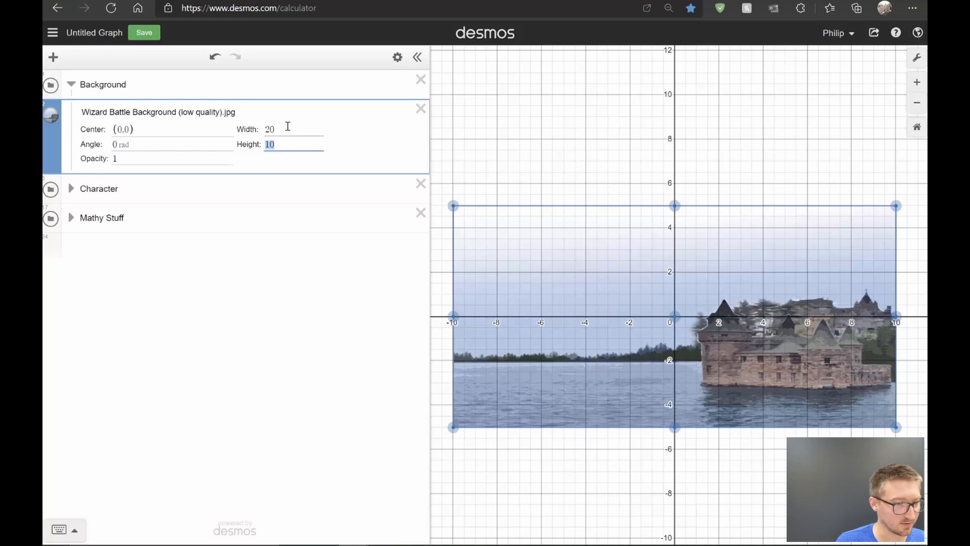
pyautogui.write('20')
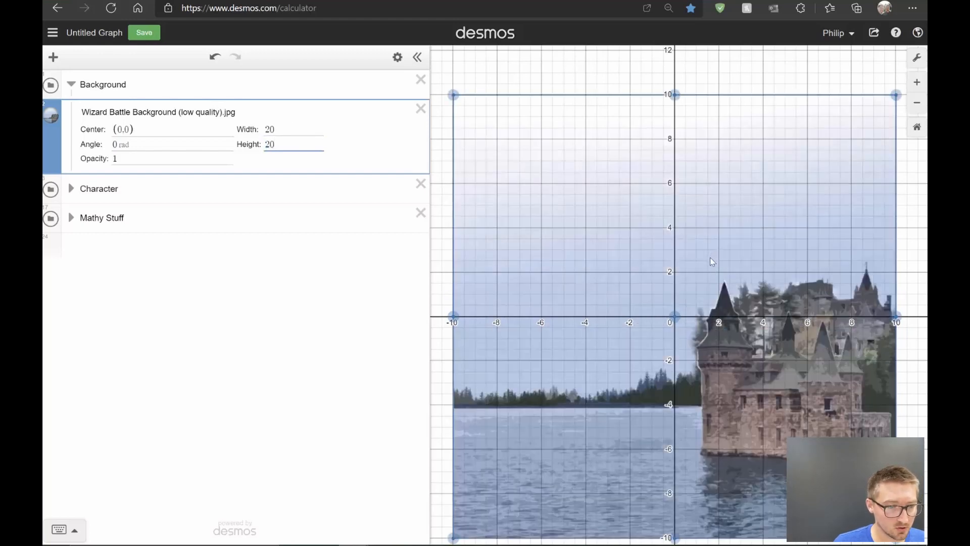
pyautogui.scroll(-1, 710, 257)
pyautogui.moveTo(709, 297); pyautogui.dragTo(708, 258)
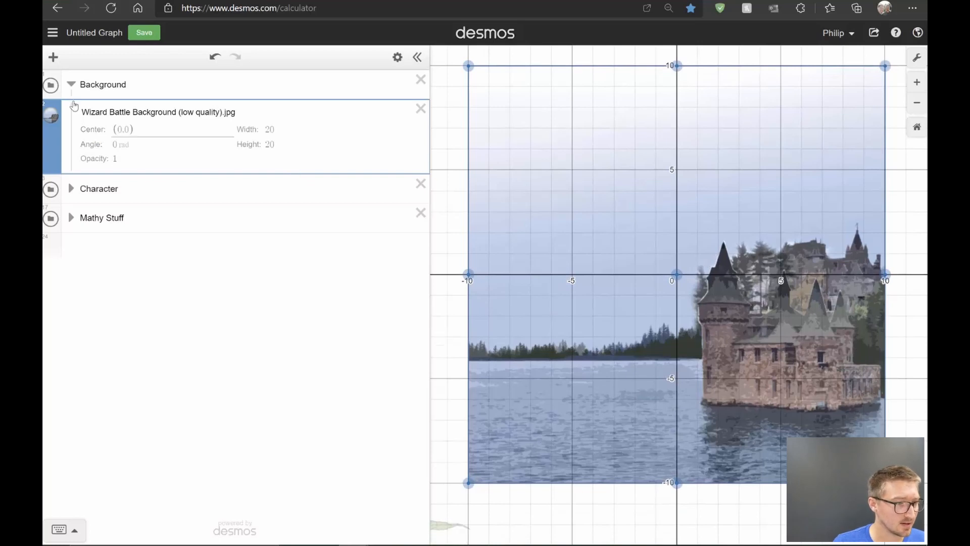
pyautogui.click(73, 120)
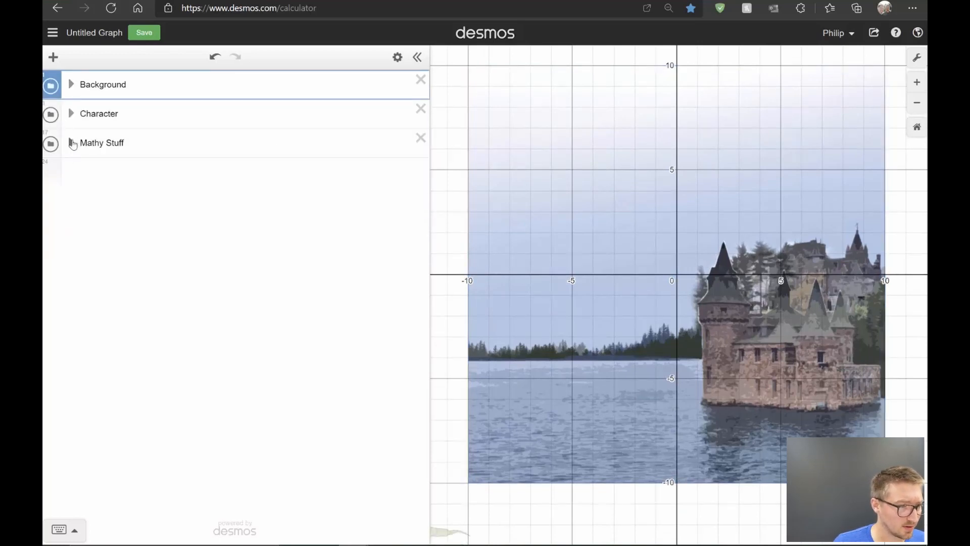
# Step: Return t_ime to 0 and set the dragon's s_ize to 10 in the Character folder
pyautogui.click(71, 143)
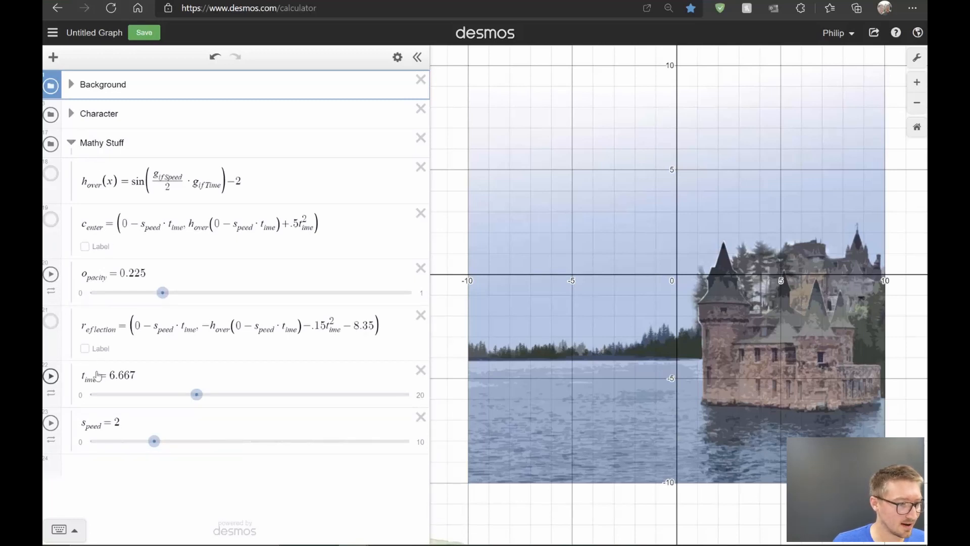
pyautogui.click(81, 398)
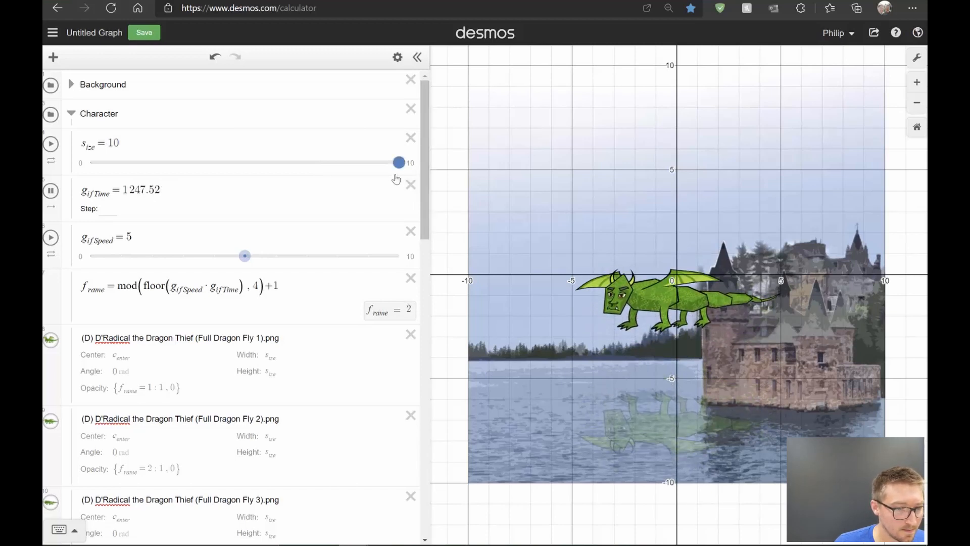
pyautogui.scroll(-3, 276, 224)
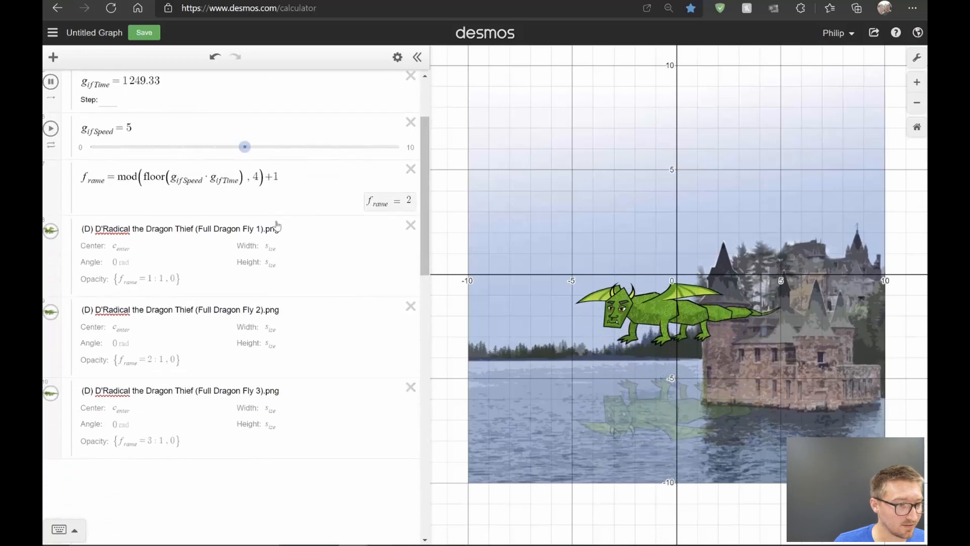
pyautogui.scroll(-7, 285, 176)
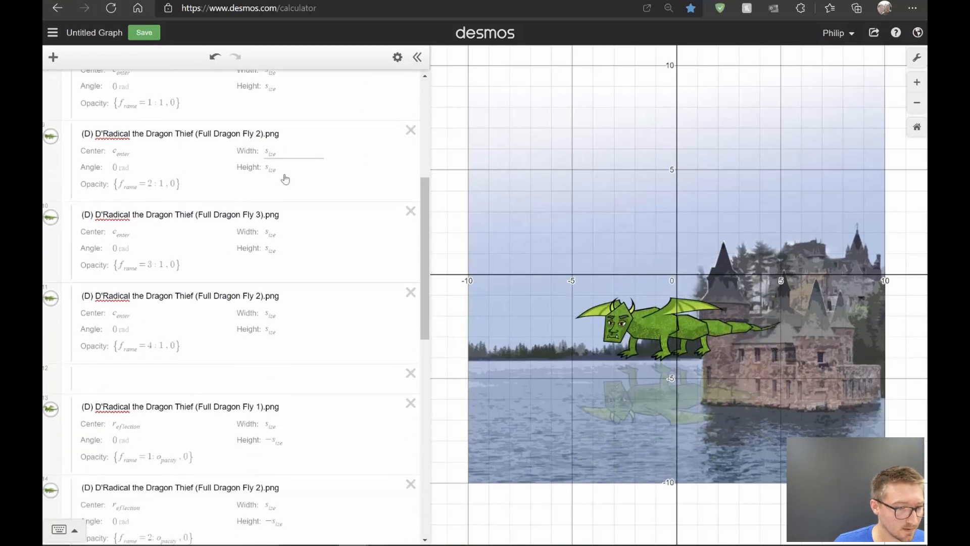
pyautogui.scroll(-3, 285, 179)
pyautogui.scroll(15, 280, 174)
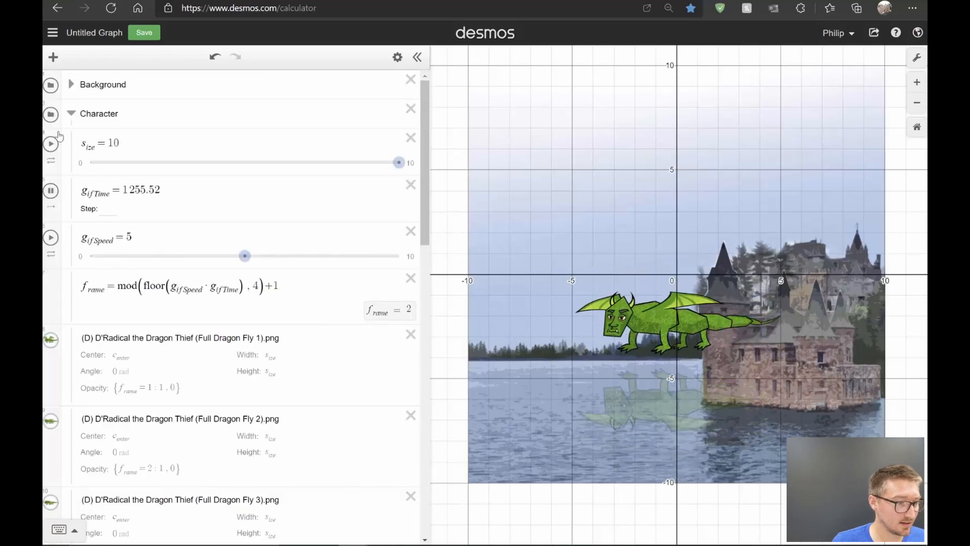
pyautogui.click(72, 114)
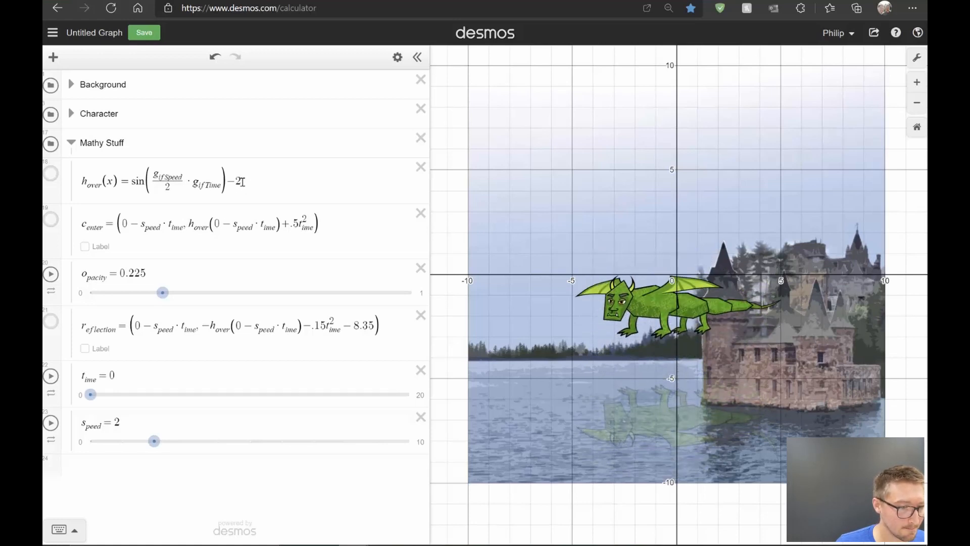
# Step: Change the constant at the end of h_over(x) to −5, trying −4 first
pyautogui.click(270, 174)
pyautogui.press('BackSpace')
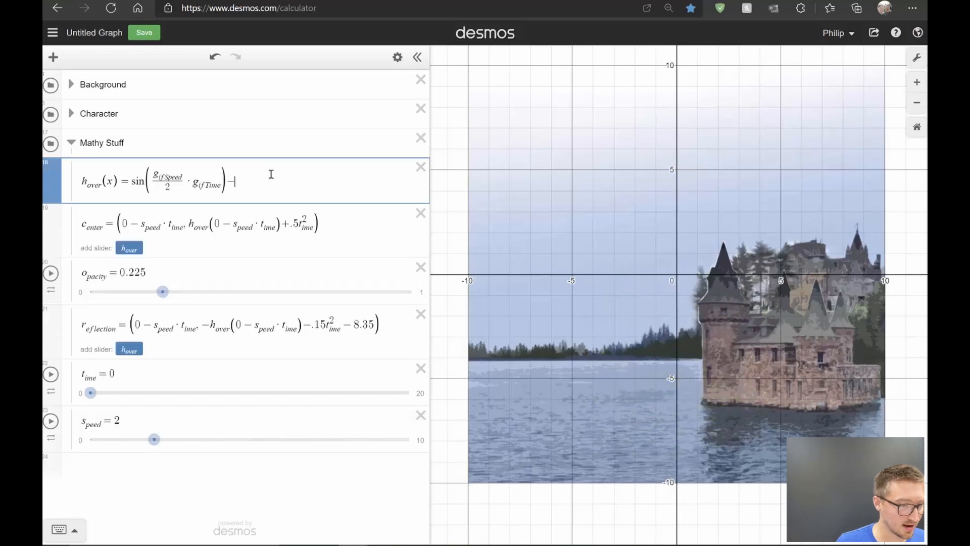
pyautogui.write('4')
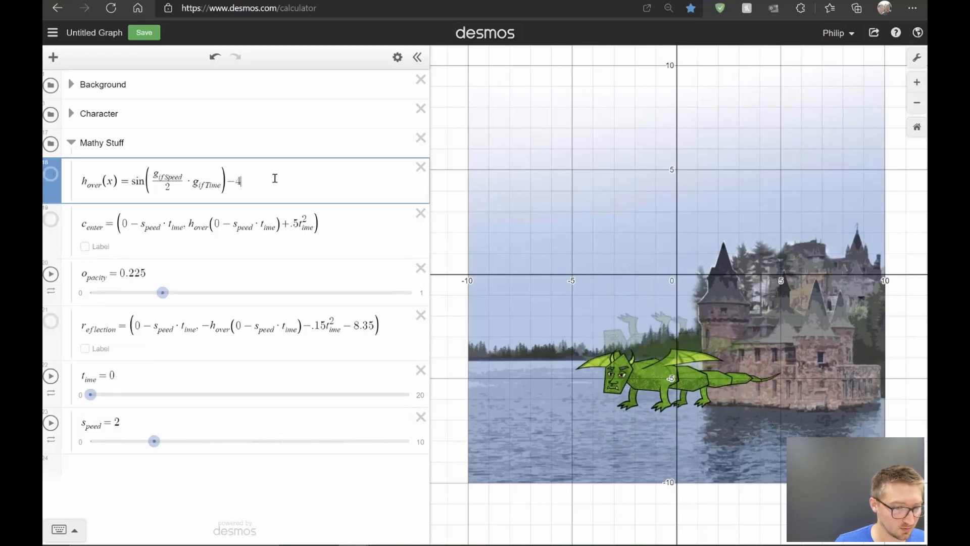
pyautogui.press('BackSpace')
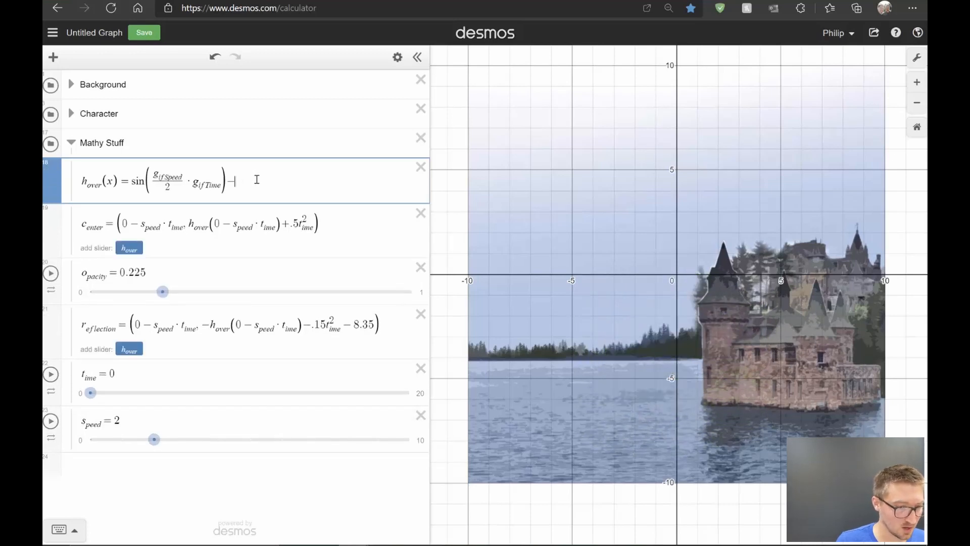
pyautogui.write('5')
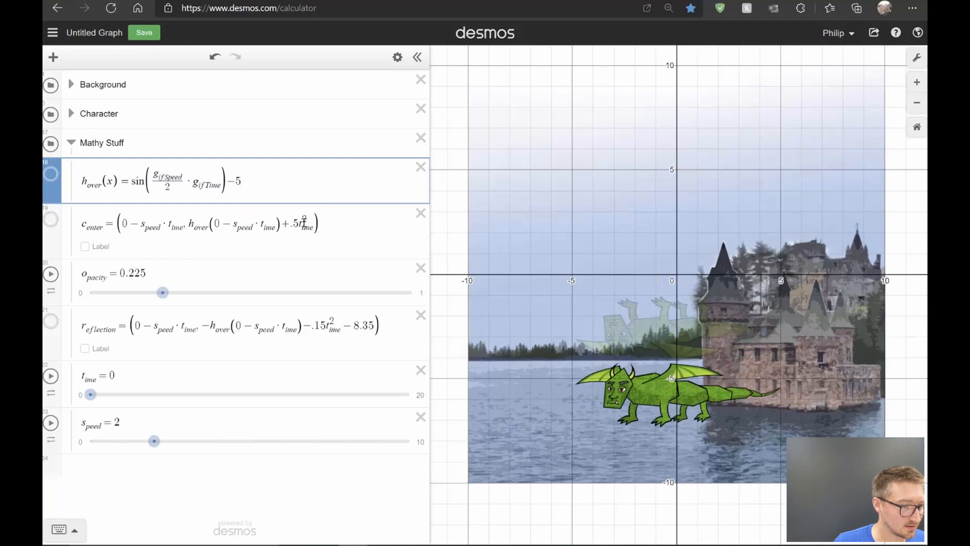
# Step: Change the final constant in r_eflection's y-coordinate to − 15.35, trying − 12.35 first, and play the t_ime animation
pyautogui.click(372, 325)
pyautogui.press('BackSpace')
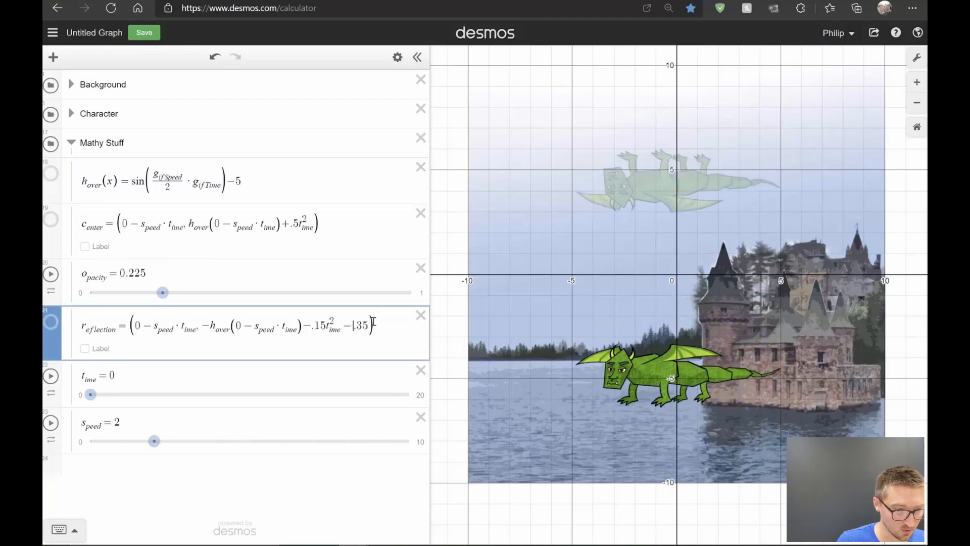
pyautogui.write('12')
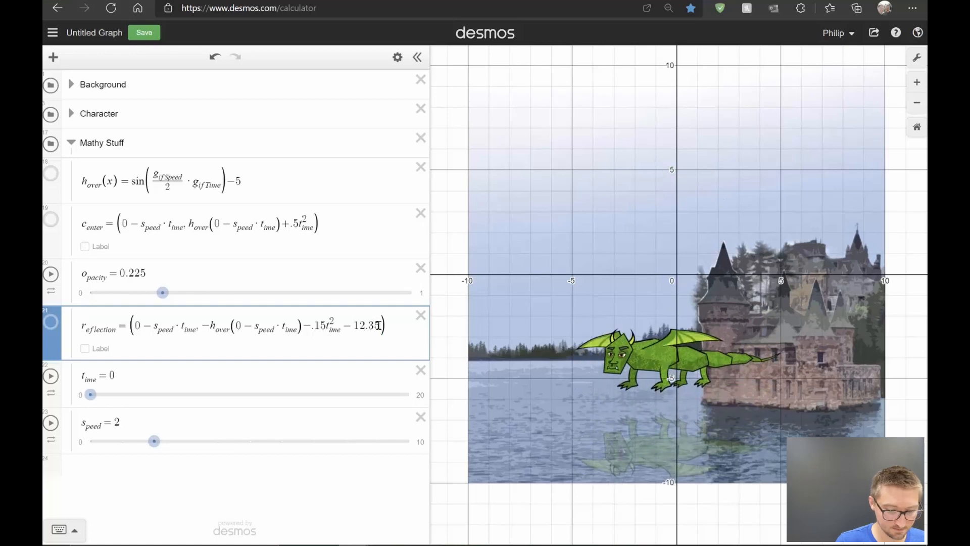
pyautogui.press('BackSpace')
pyautogui.write('5')
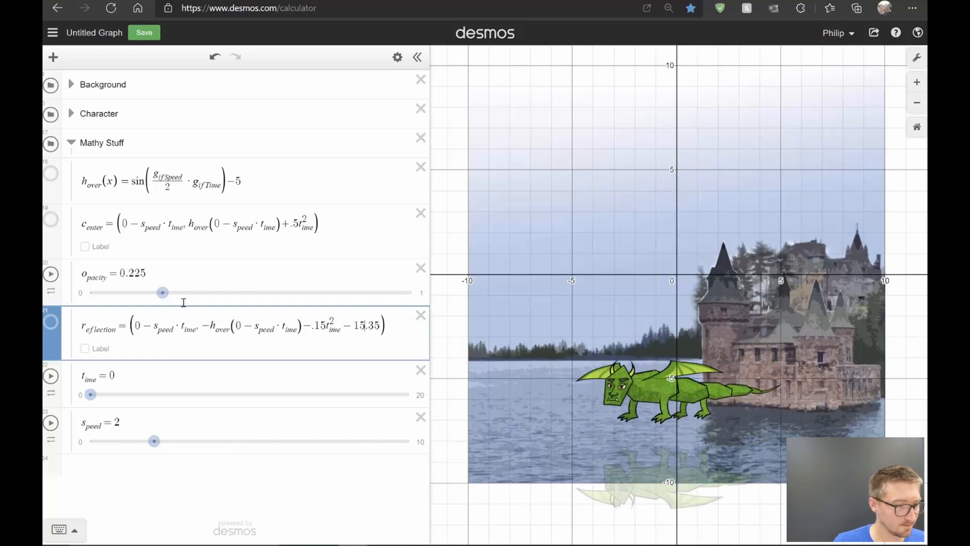
pyautogui.click(51, 377)
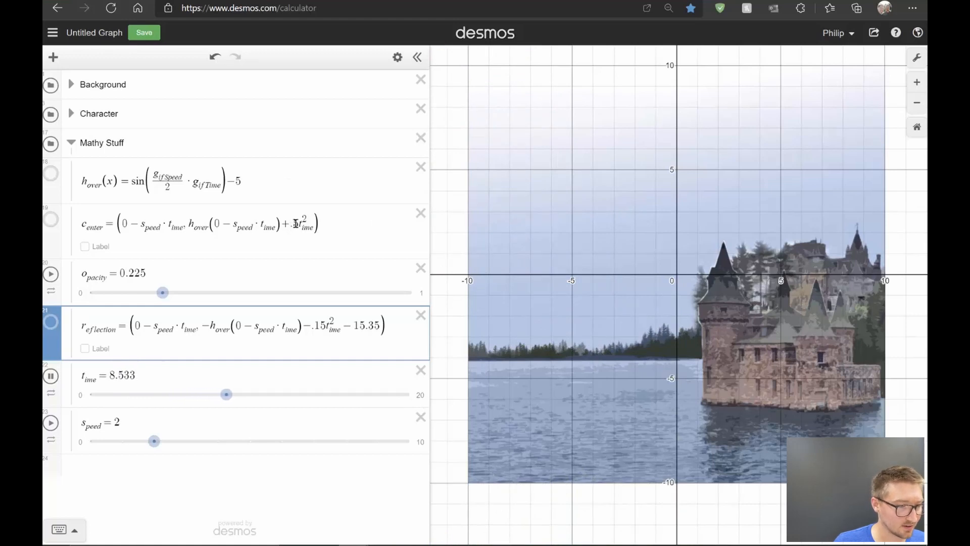
# Step: Return t_ime to 0 and collapse the Mathy Stuff folder
pyautogui.moveTo(123, 394); pyautogui.dragTo(69, 395)
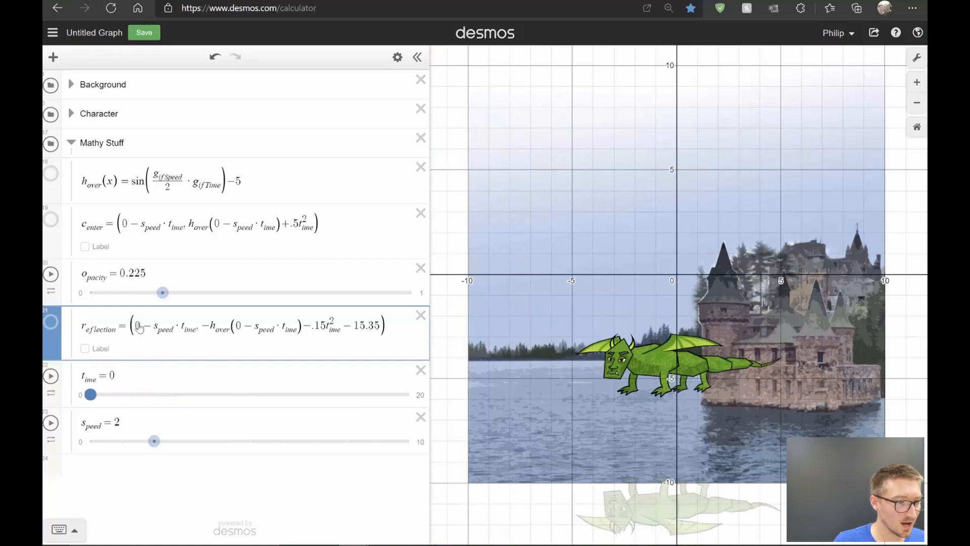
pyautogui.click(71, 142)
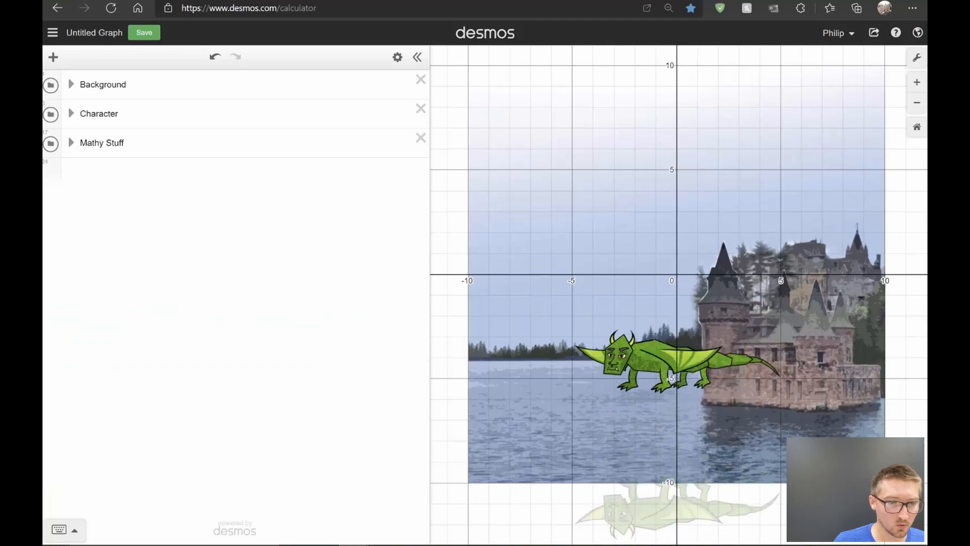
# Step: Hide the grid, the axis numbers and both the x-axis and y-axis in the graph's display settings
pyautogui.click(917, 57)
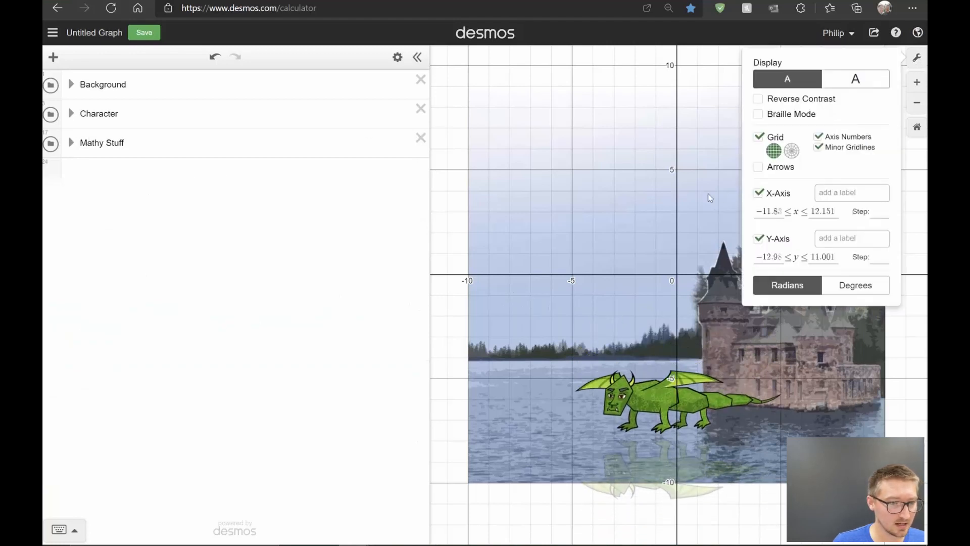
pyautogui.click(759, 137)
pyautogui.click(817, 137)
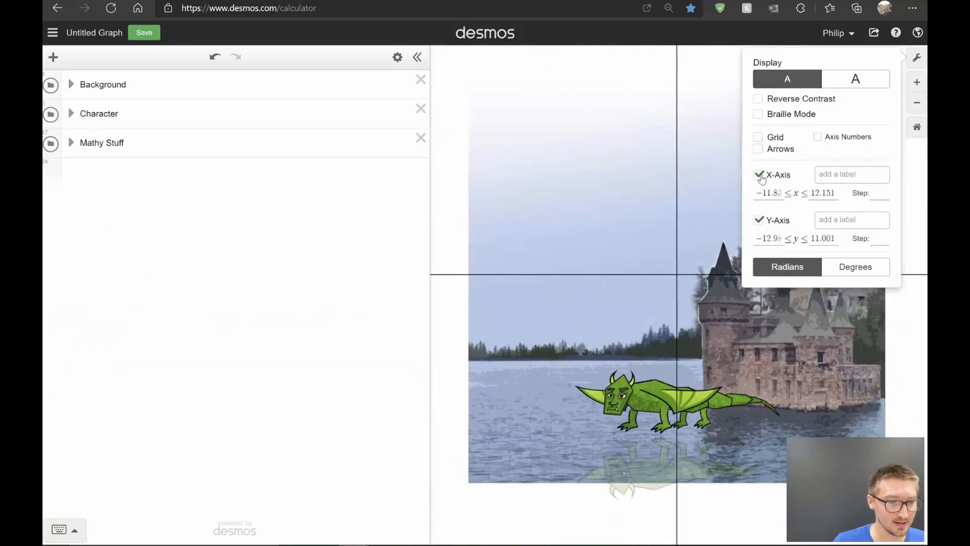
pyautogui.click(757, 174)
pyautogui.click(758, 219)
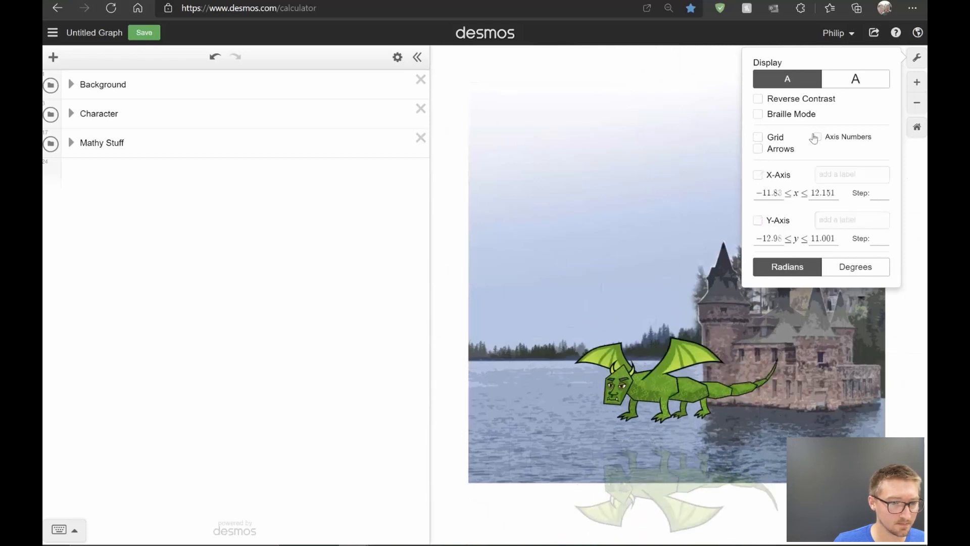
pyautogui.click(916, 58)
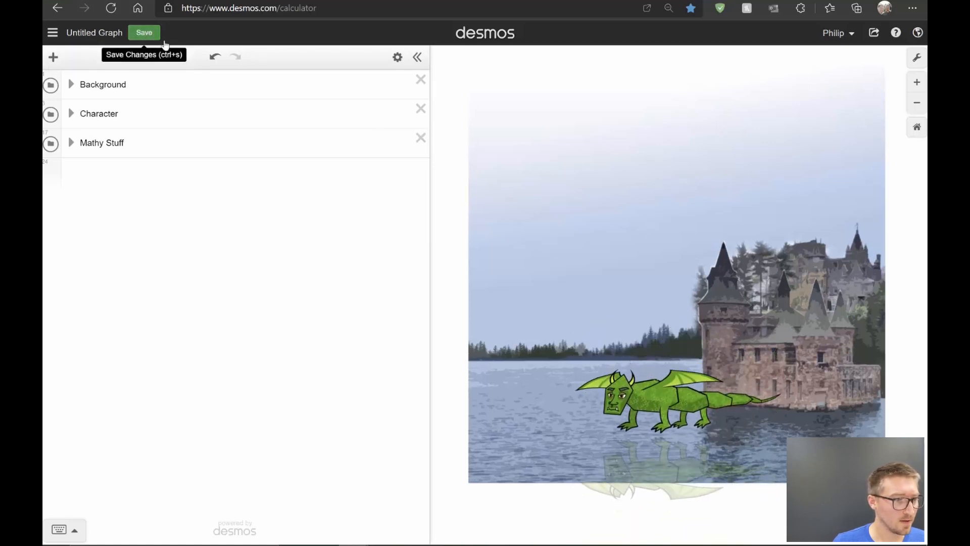
# Step: Save the graph and select its new web address for copying
pyautogui.click(145, 34)
pyautogui.click(297, 8)
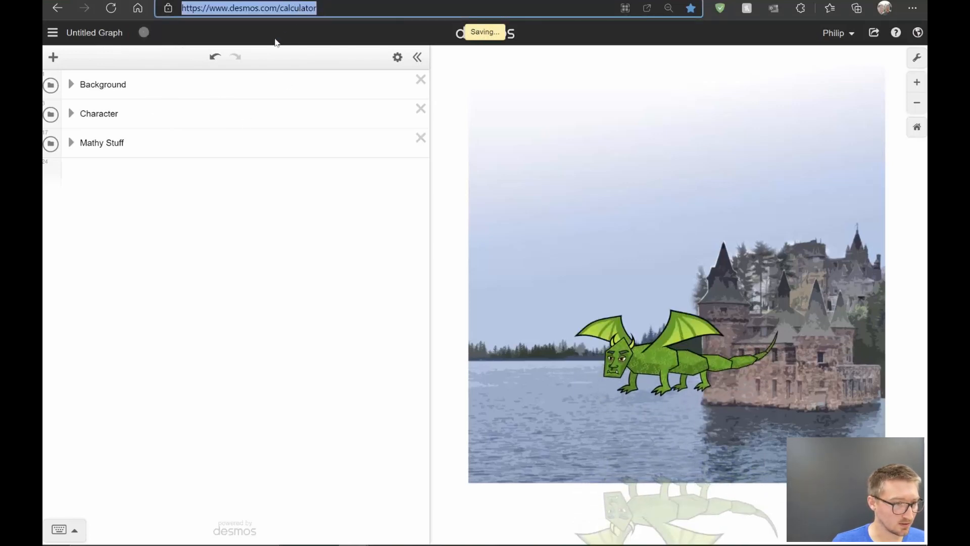
pyautogui.click(279, 8)
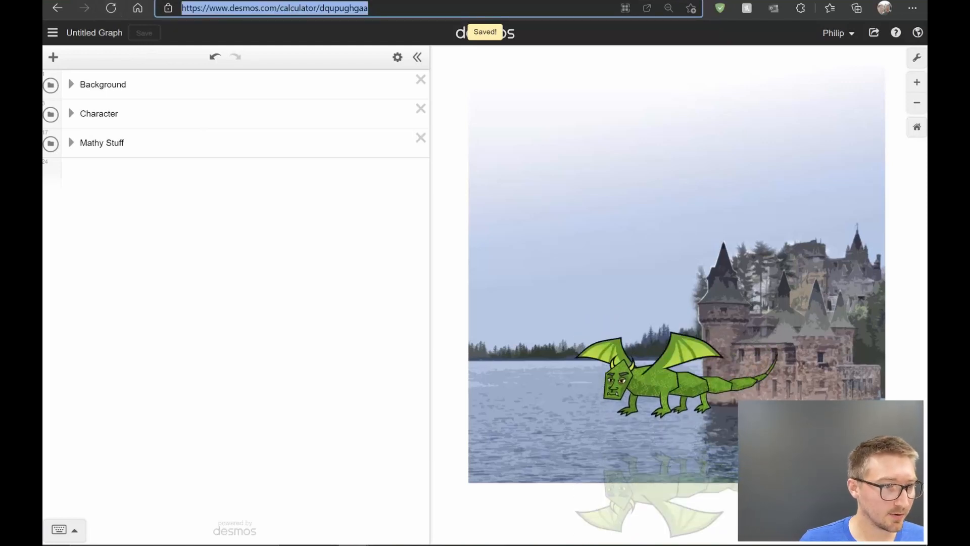
# Step: Open teacher.desmos.com in a new browser tab and go to the list of custom activities
pyautogui.hotkey('ctrl', 't')
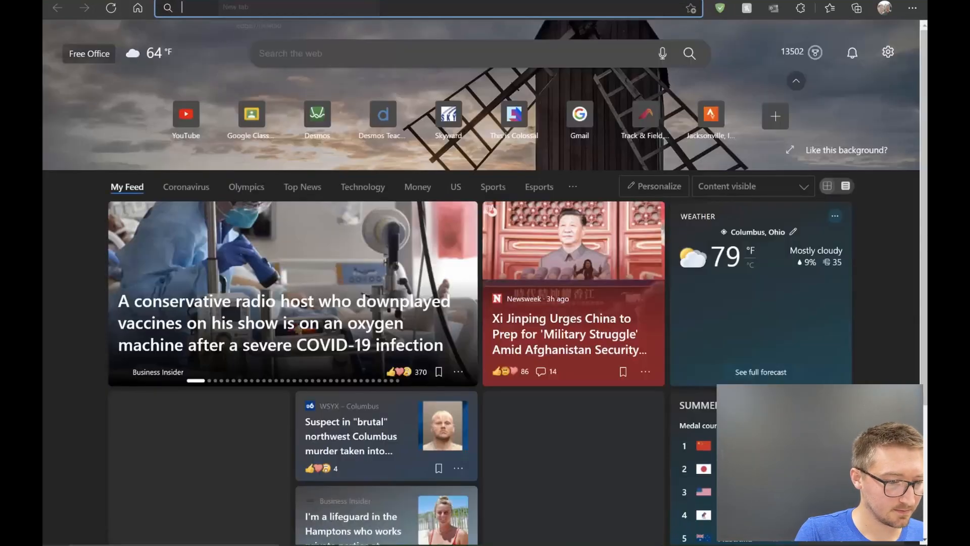
pyautogui.write('teacher.desmos.com')
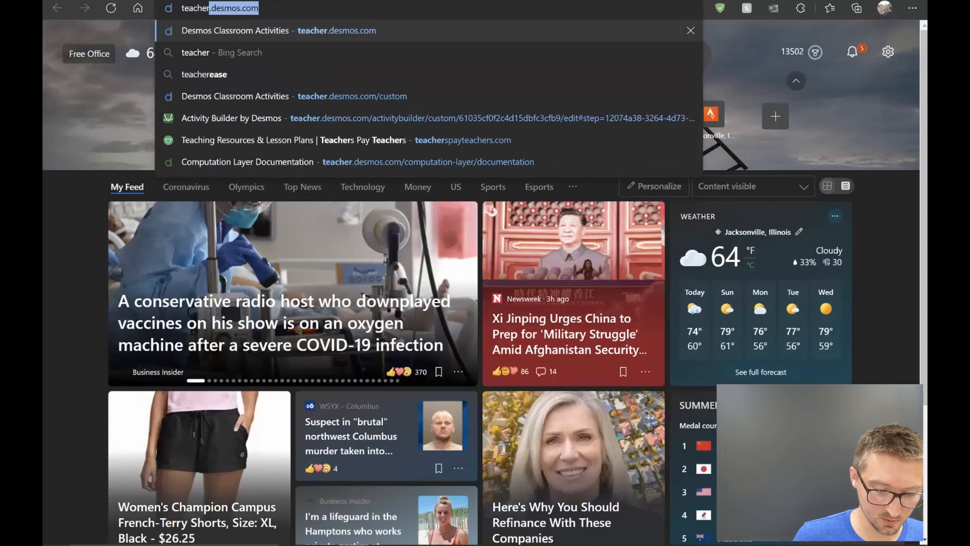
pyautogui.press('Return')
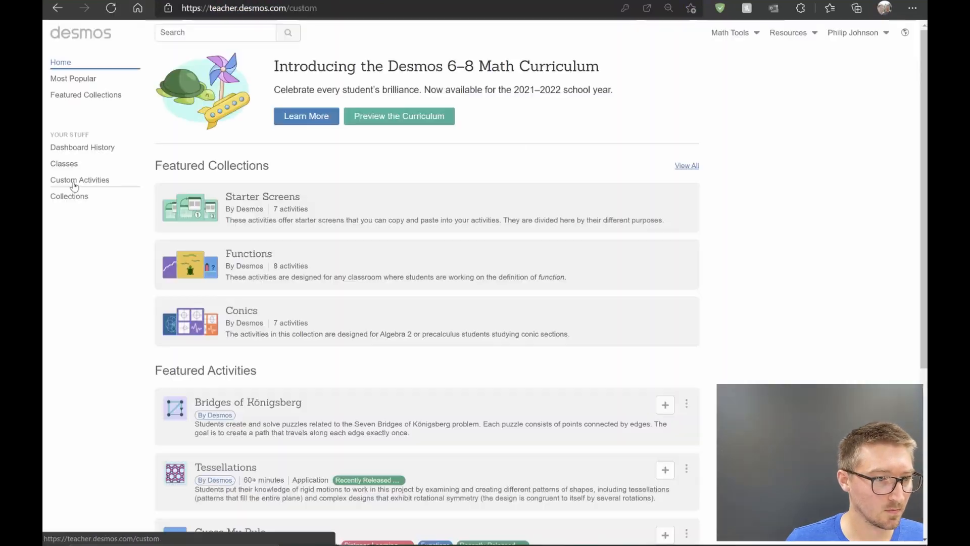
pyautogui.click(74, 184)
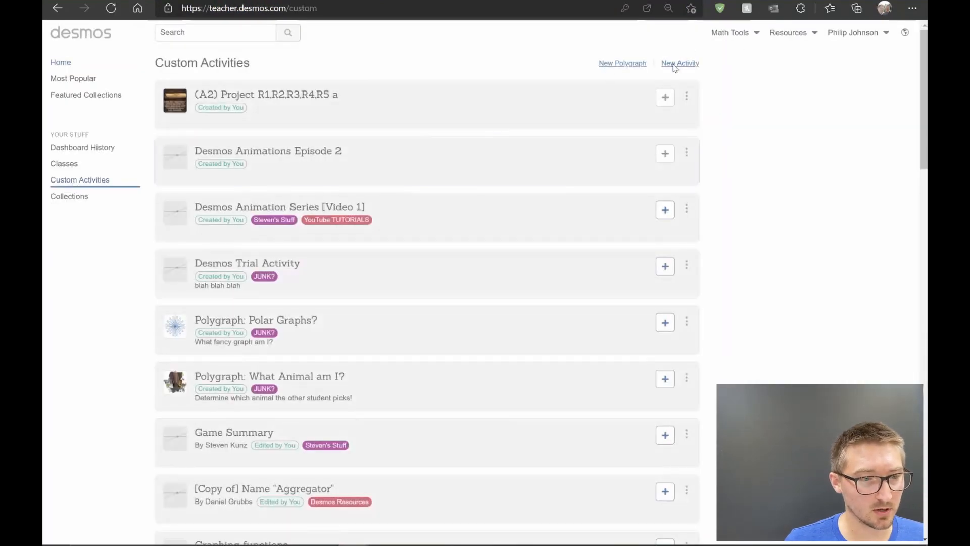
# Step: Create a new custom activity titled "Episode 2 Desmos Animation" with the default link sharing
pyautogui.click(675, 67)
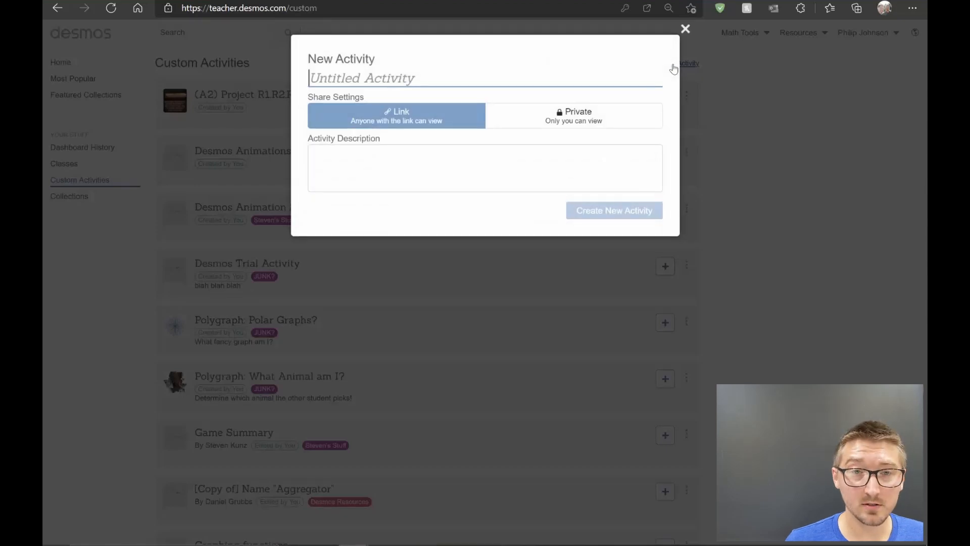
pyautogui.write('Epixo')
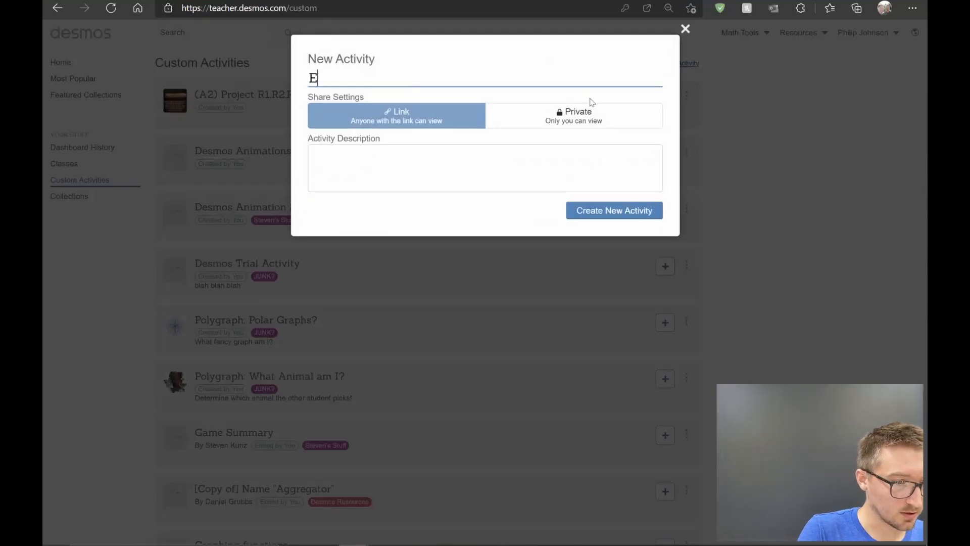
pyautogui.press('BackSpace')
pyautogui.press('BackSpace')
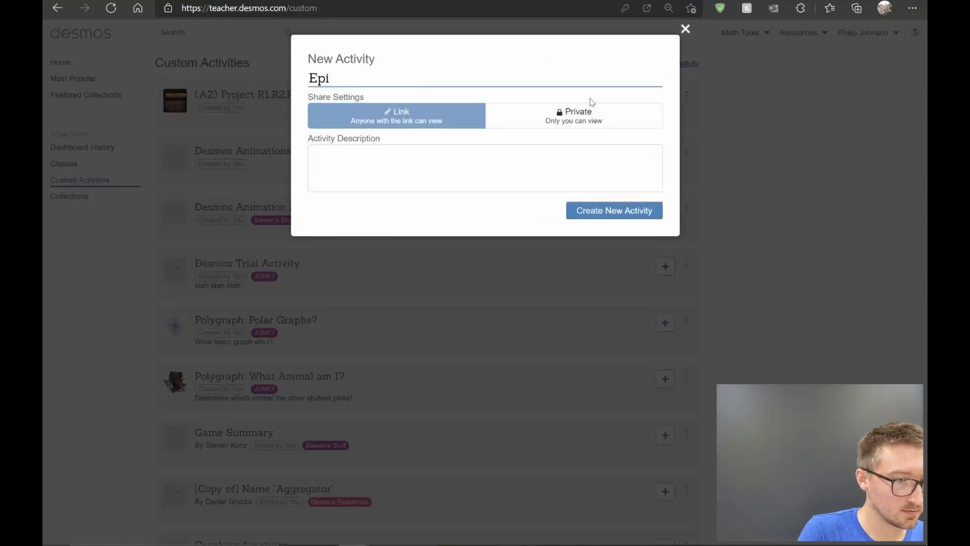
pyautogui.write('sode 2')
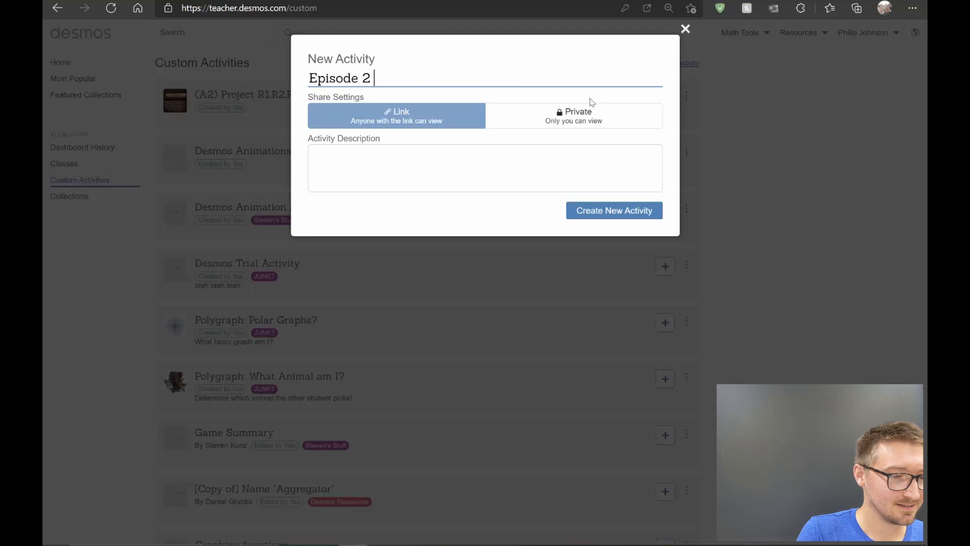
pyautogui.write('Desm')
pyautogui.press('BackSpace')
pyautogui.write('smo')
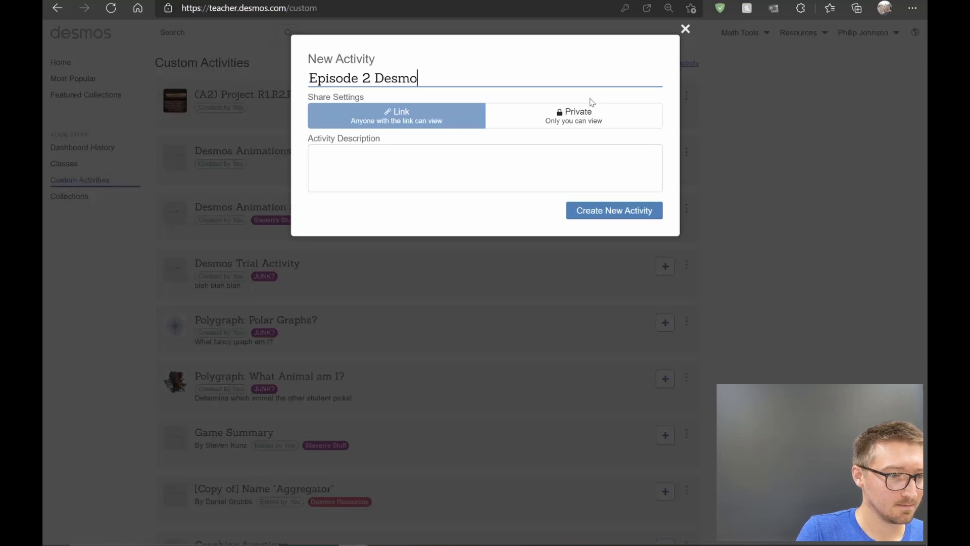
pyautogui.write('s Animation')
pyautogui.press('Return')
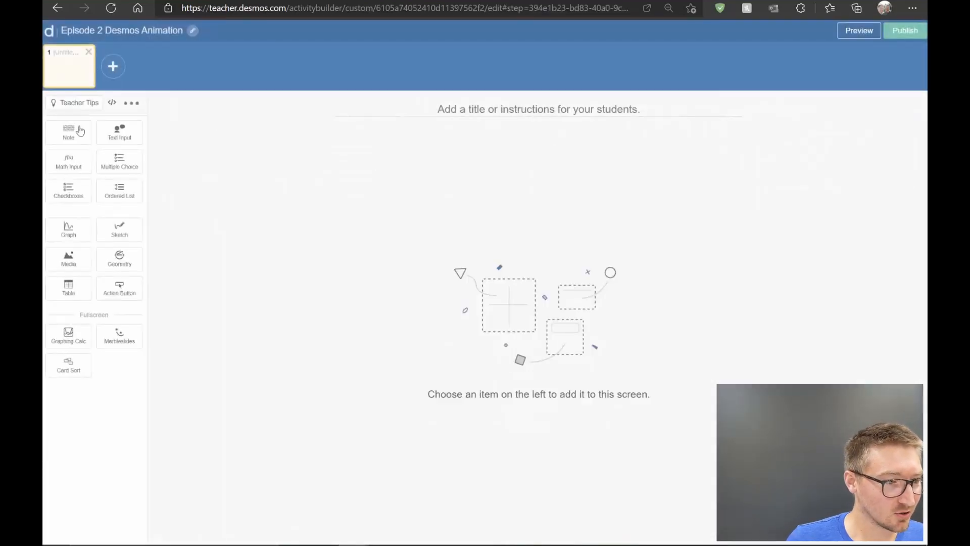
# Step: Add a note to the activity's first screen and place a graph component to the right of it
pyautogui.moveTo(71, 133); pyautogui.dragTo(366, 135)
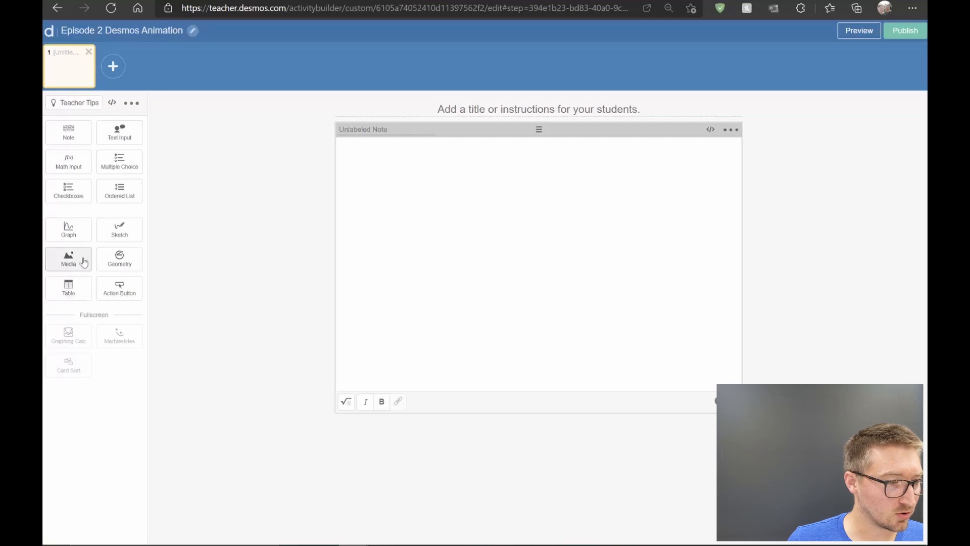
pyautogui.moveTo(229, 219); pyautogui.dragTo(705, 184)
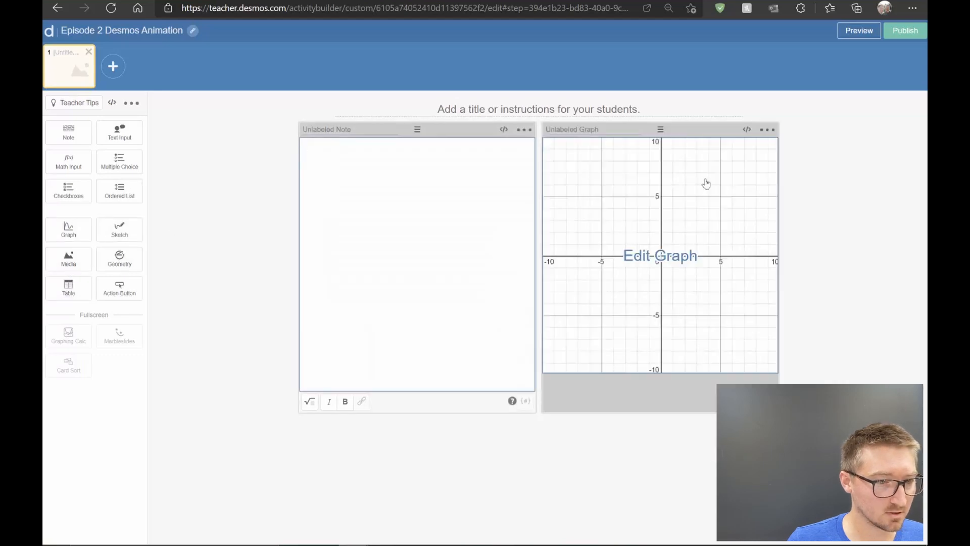
# Step: Import the saved dragon graph into the graph component from its copied link and name the component DragonGraph
pyautogui.click(655, 243)
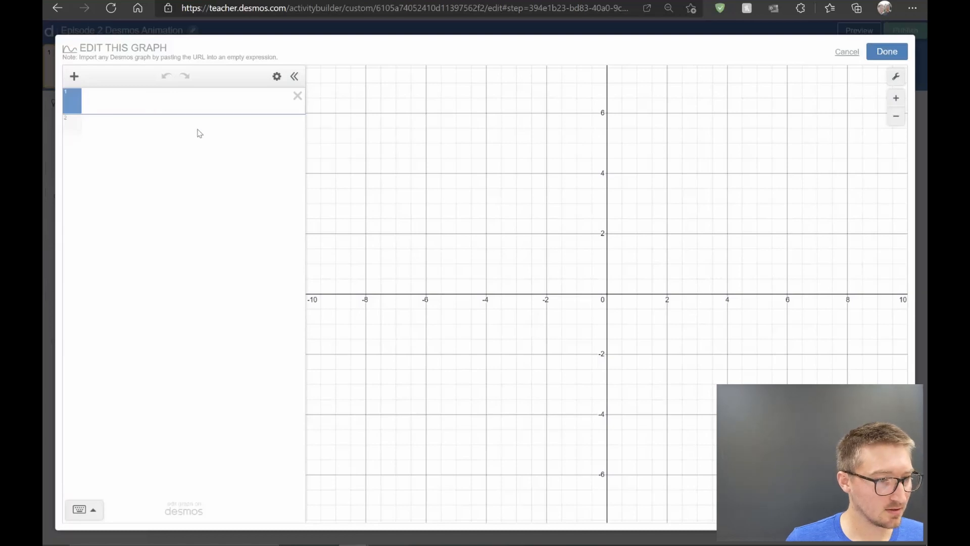
pyautogui.hotkey('ctrl', 'v')
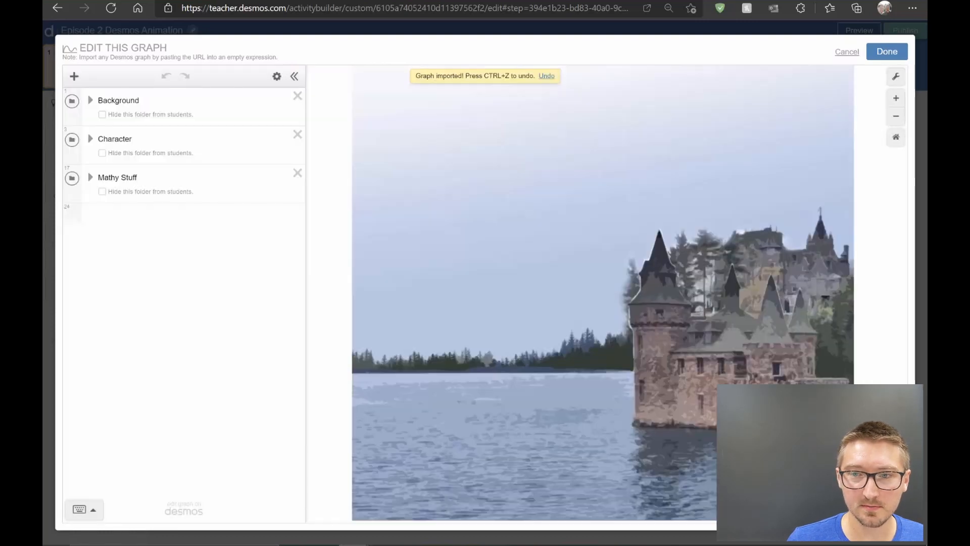
pyautogui.click(888, 52)
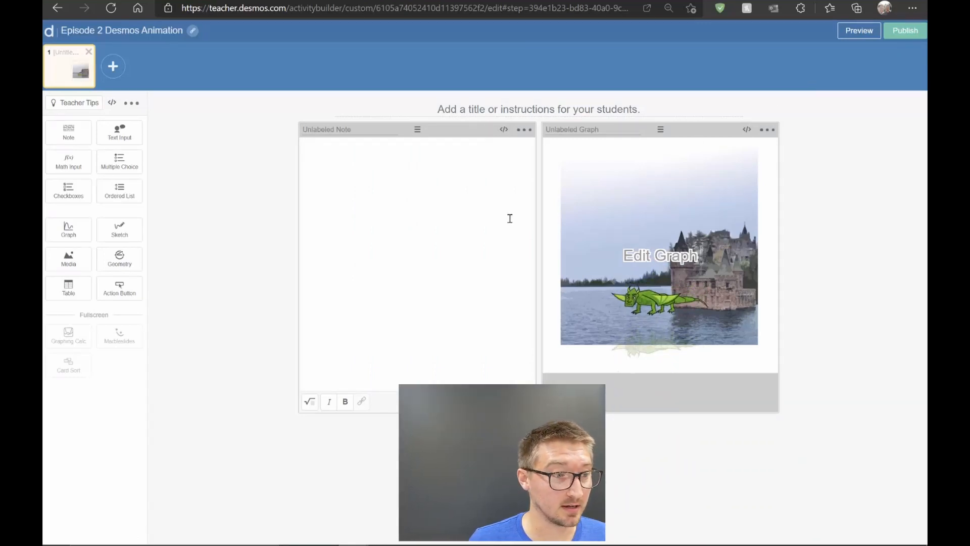
pyautogui.click(570, 130)
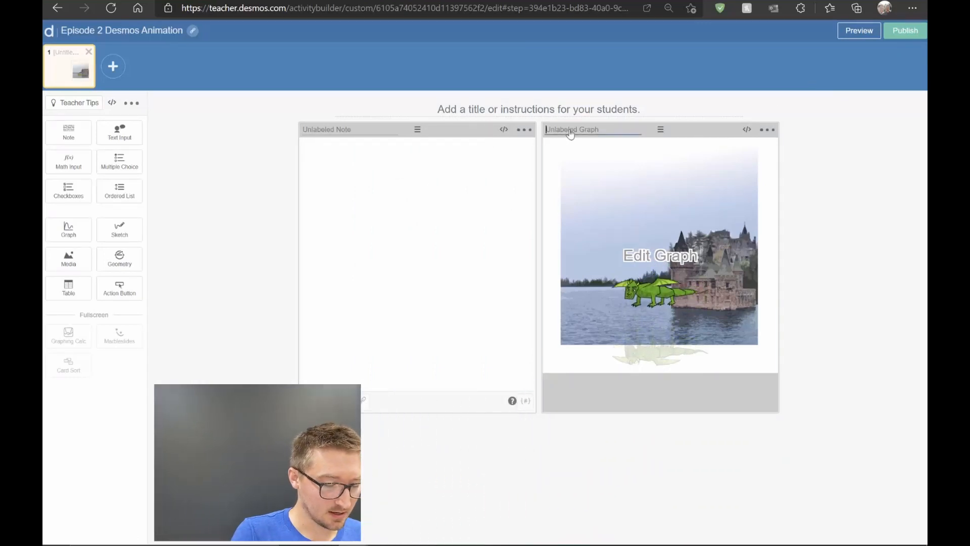
pyautogui.write('Dragon')
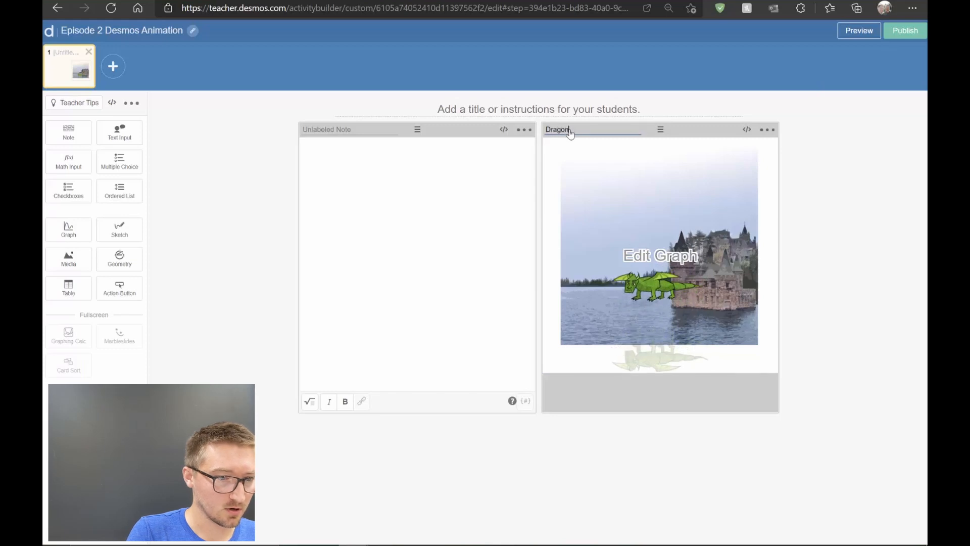
pyautogui.write('Graph')
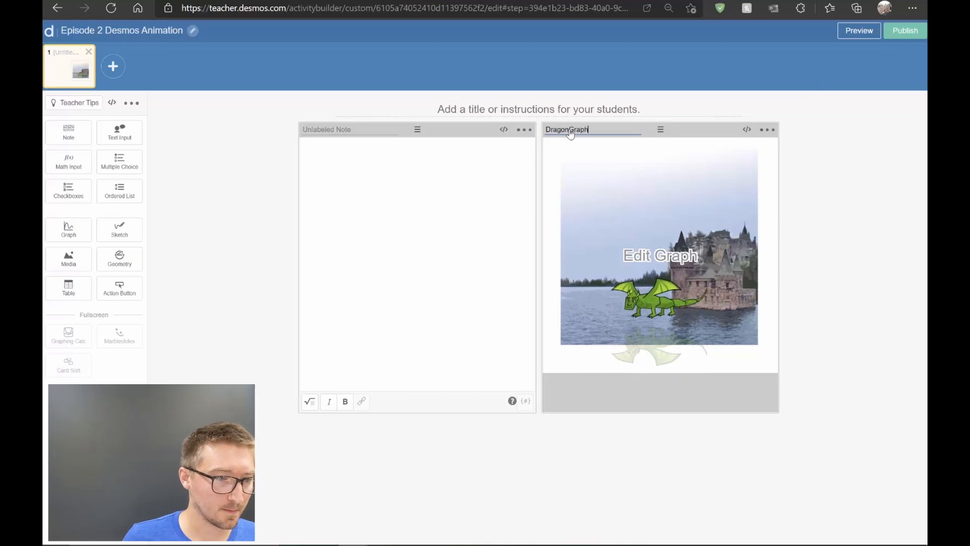
# Step: Write "Click on the button below to make the dragon fly away! Aaaaaaa!" in the note
pyautogui.click(330, 145)
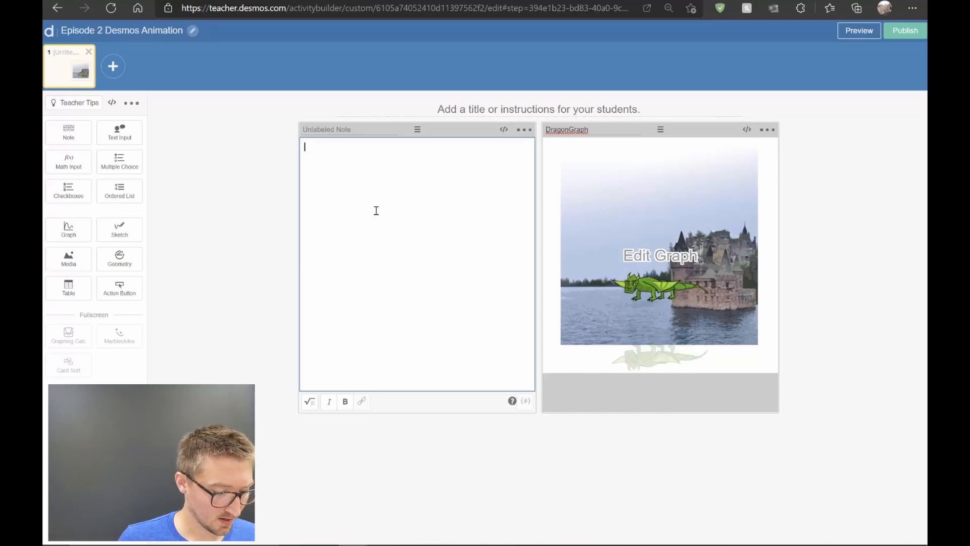
pyautogui.write('Click on the button below to make the dragon fly away! Aaaaaaa!')
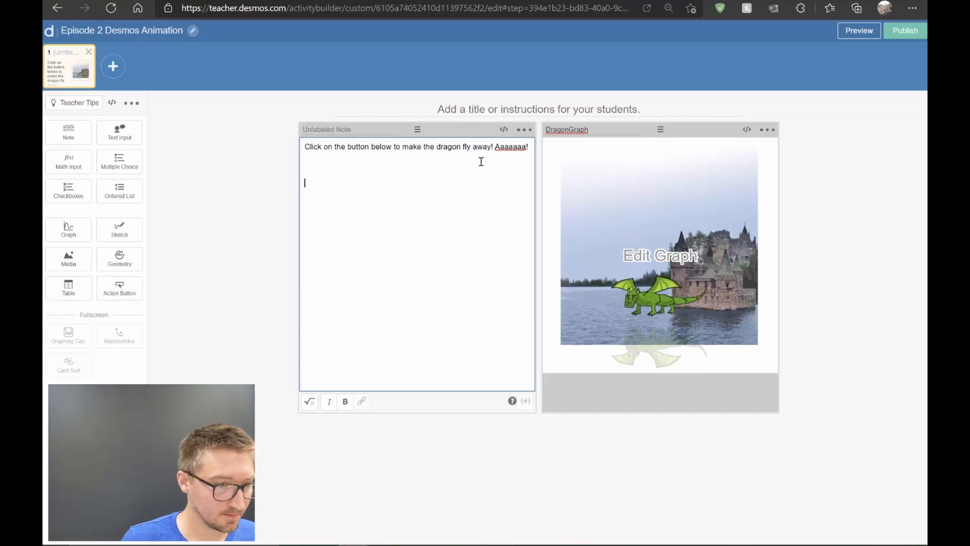
# Step: Add an action button named FlyButton to the screen and set its button label to "Be Gone Terrible Beast!"
pyautogui.click(119, 287)
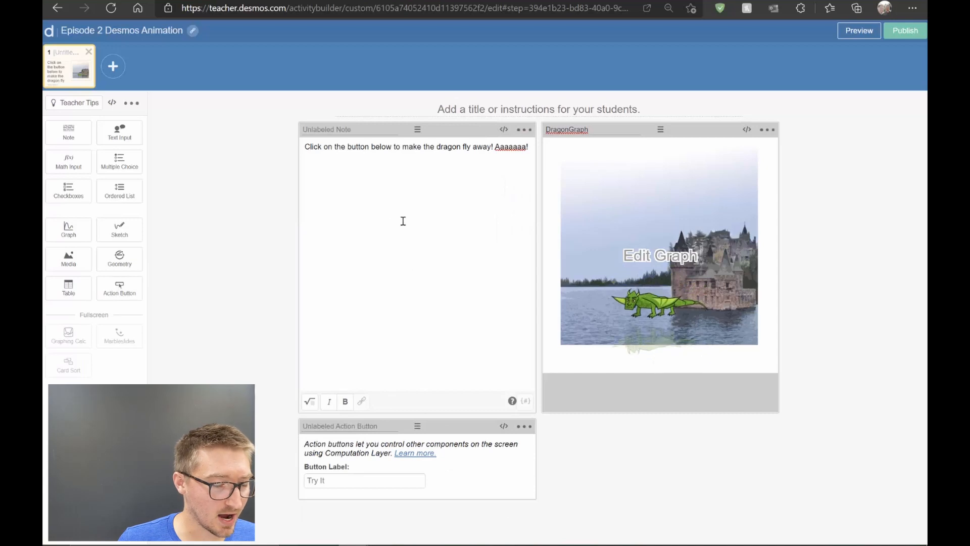
pyautogui.click(344, 427)
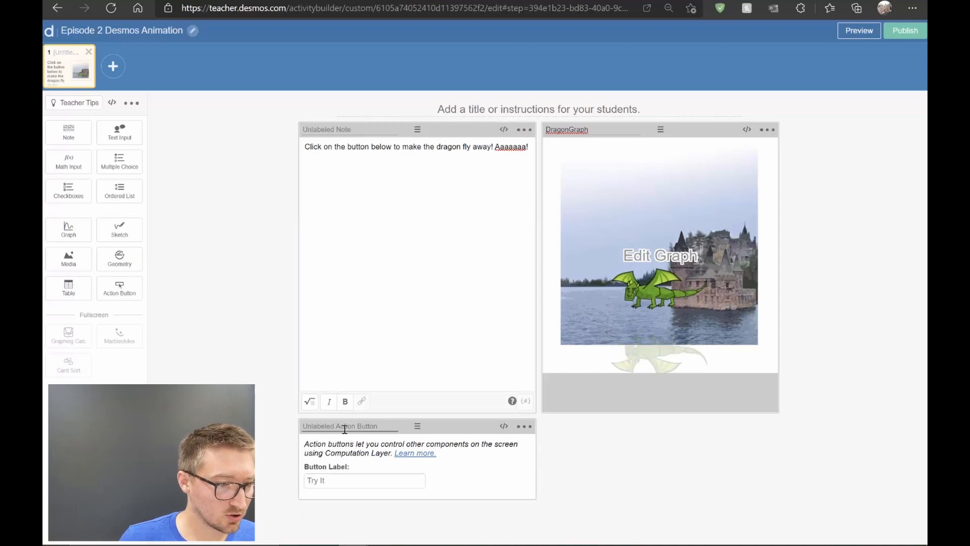
pyautogui.write('FlyButton')
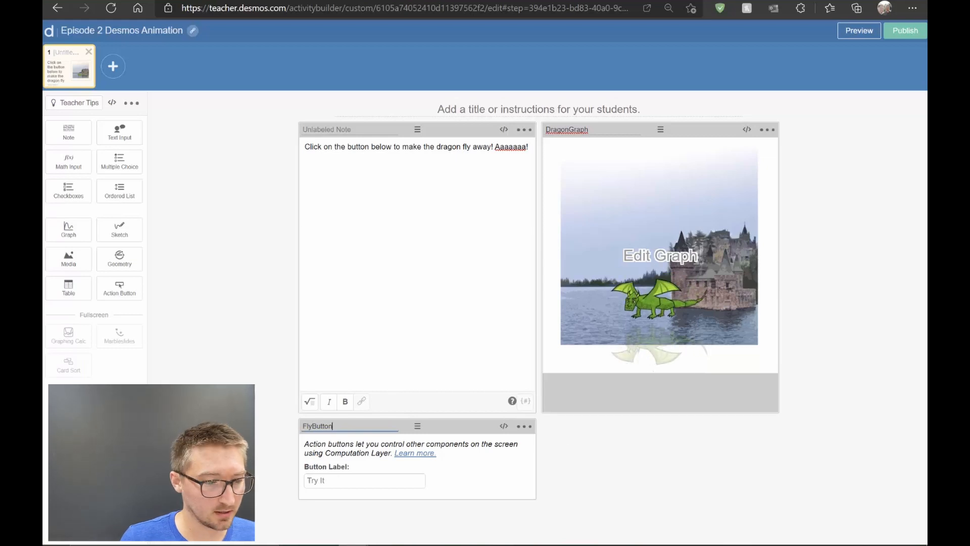
pyautogui.click(351, 484)
pyautogui.write('Be ')
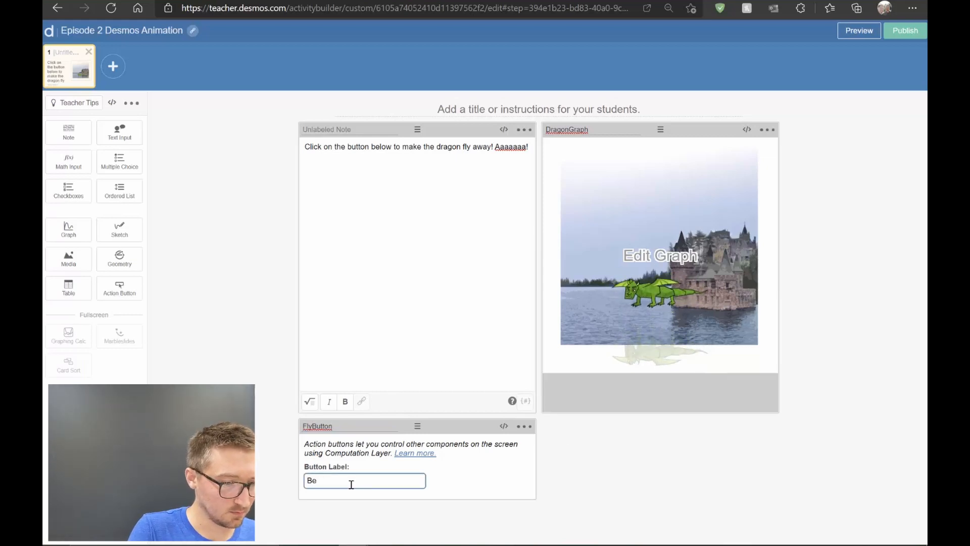
pyautogui.write('Gone Terribl')
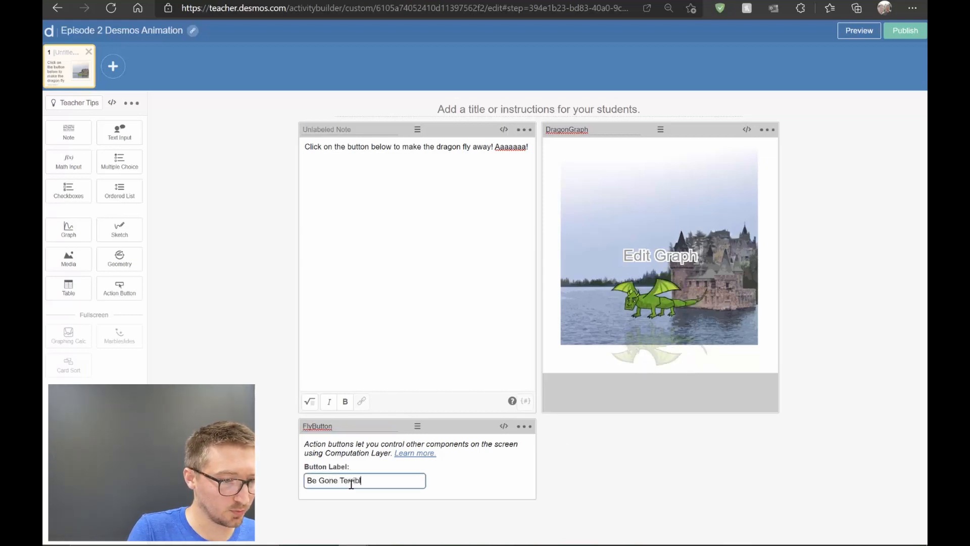
pyautogui.write('e Beast!')
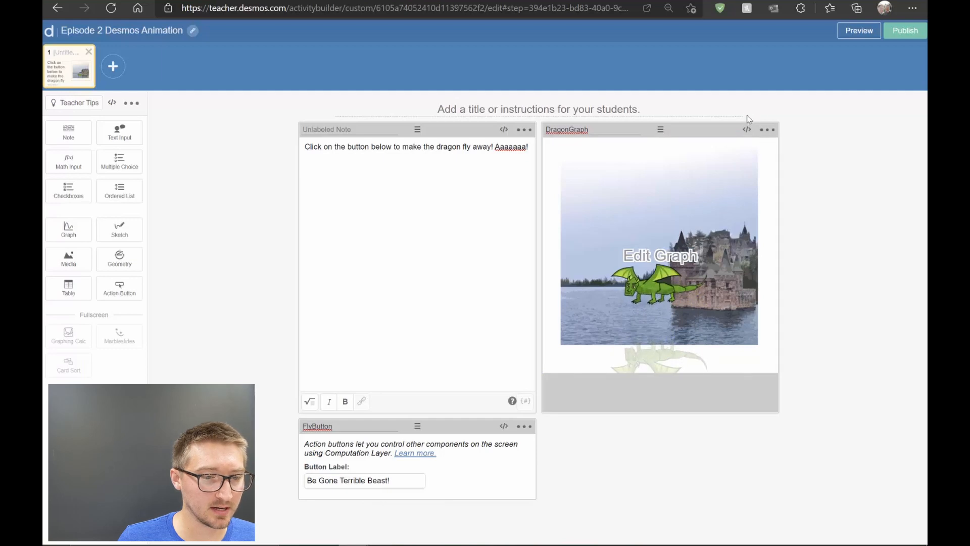
# Step: Open the DragonGraph component's script and set its bounds with makeBounds(-10, 10, -10, 10)
pyautogui.click(747, 131)
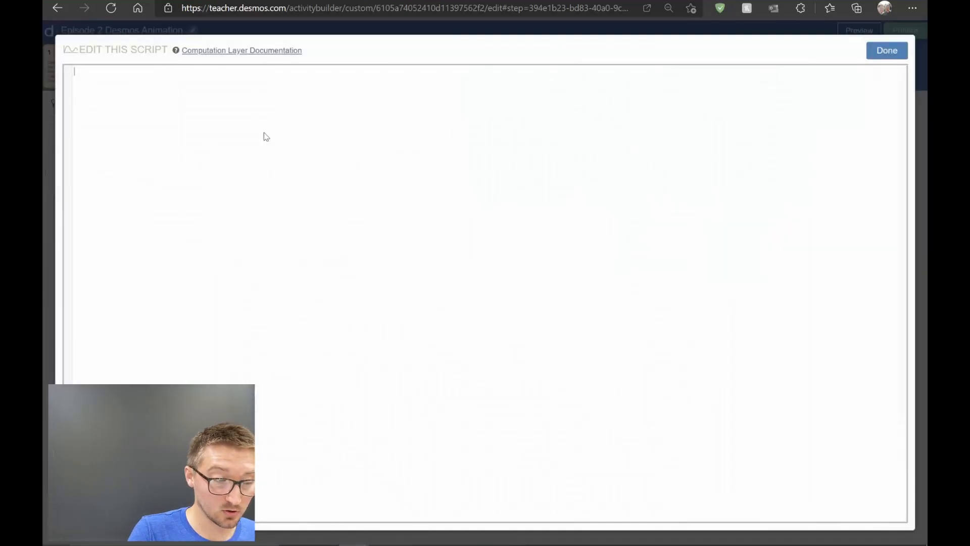
pyautogui.write('bou')
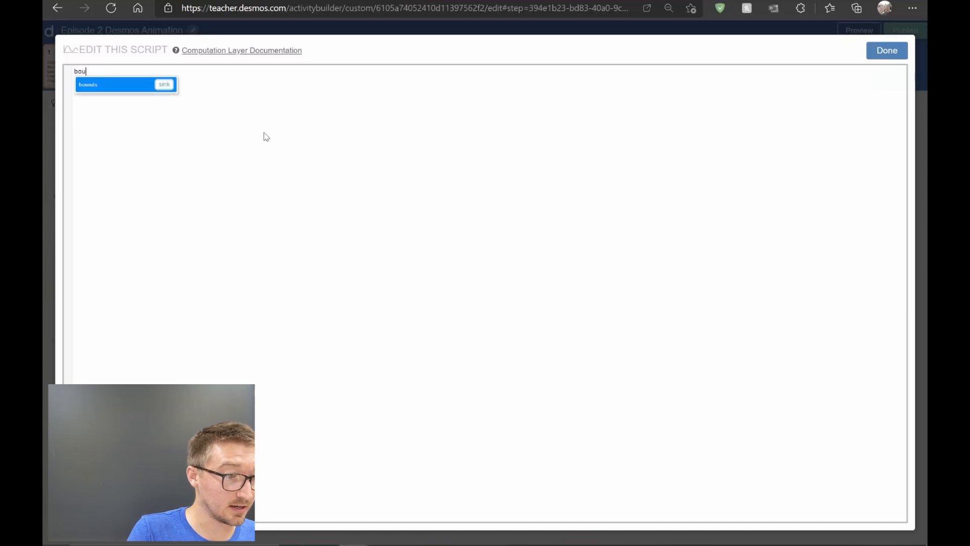
pyautogui.press('Return')
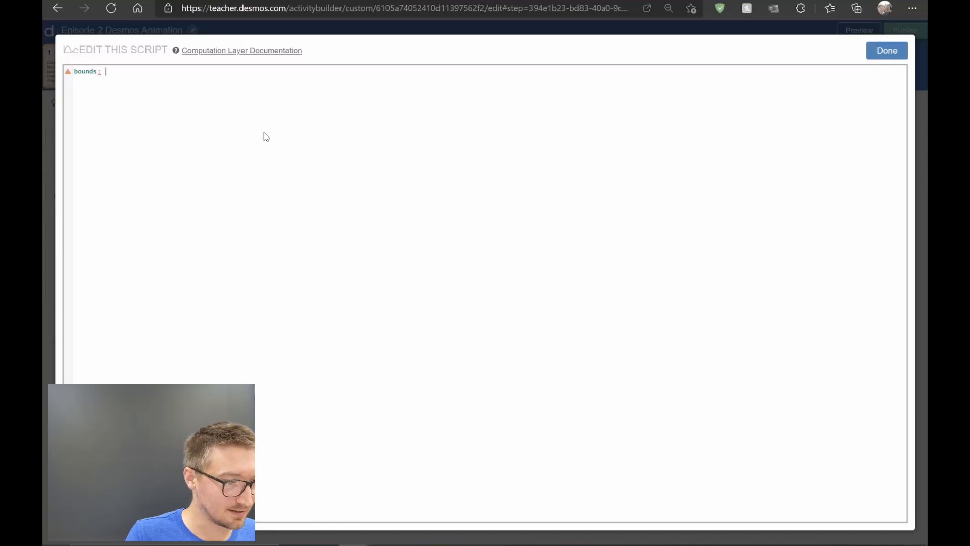
pyautogui.write('m')
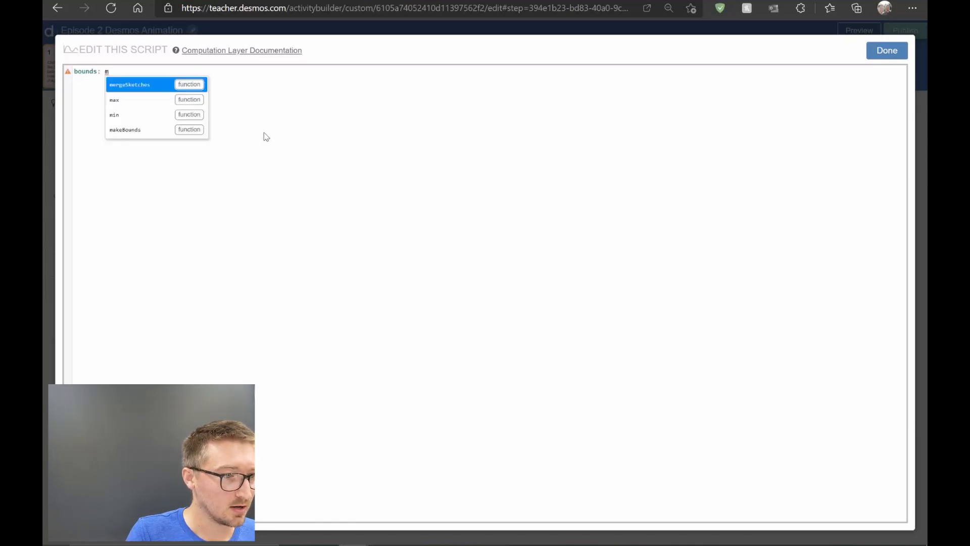
pyautogui.write('ak')
pyautogui.press('Return')
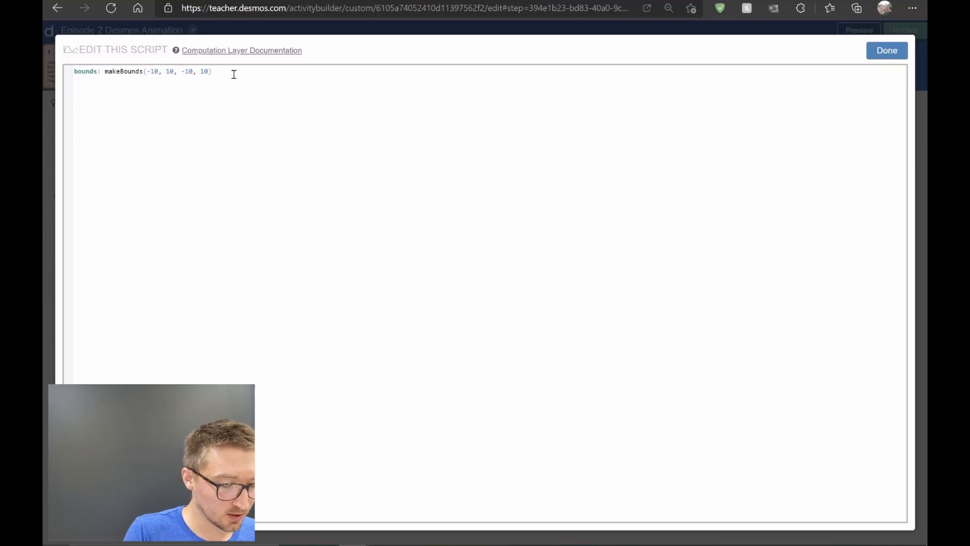
# Step: Begin a number sink for the graph variable, number(`t_{ime}`):, below the bounds line of the script
pyautogui.write('number')
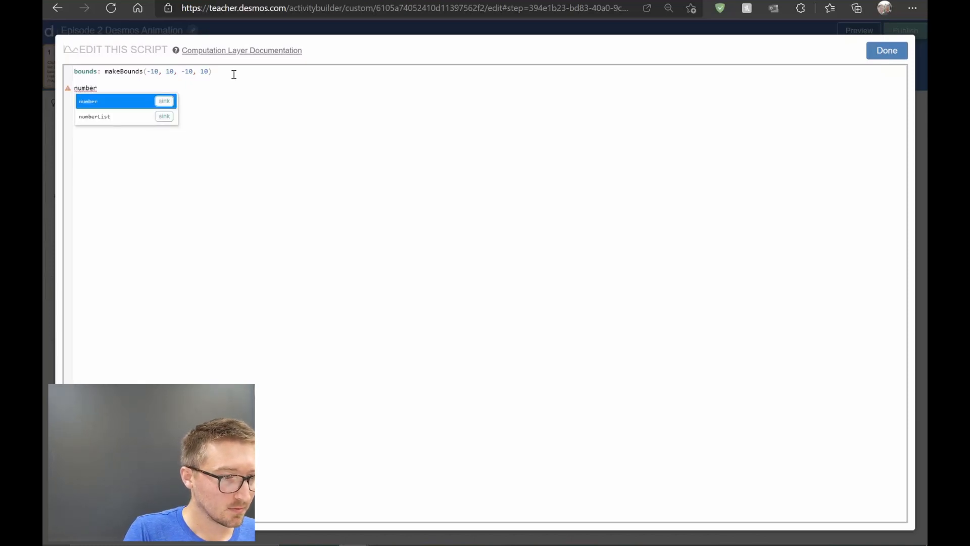
pyautogui.write('(`t_{')
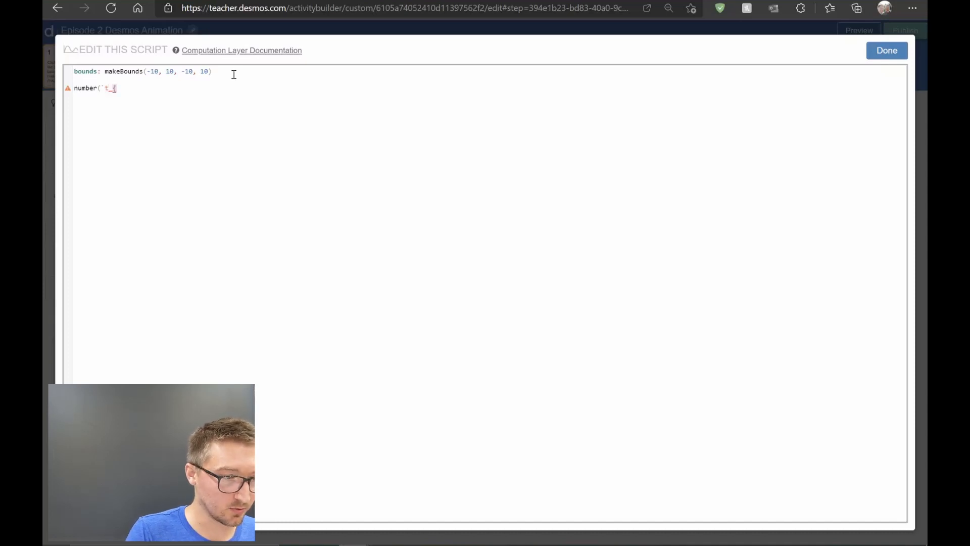
pyautogui.write('in')
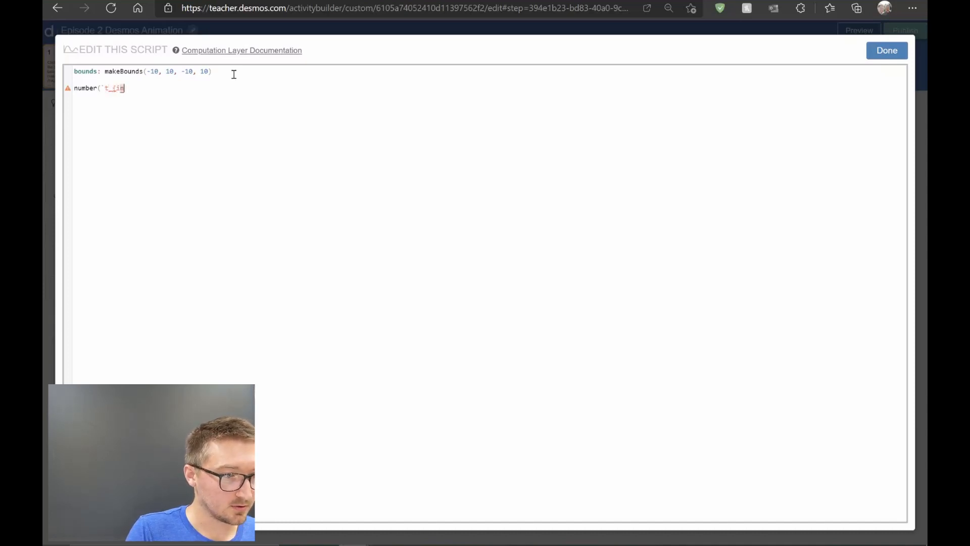
pyautogui.write('e')
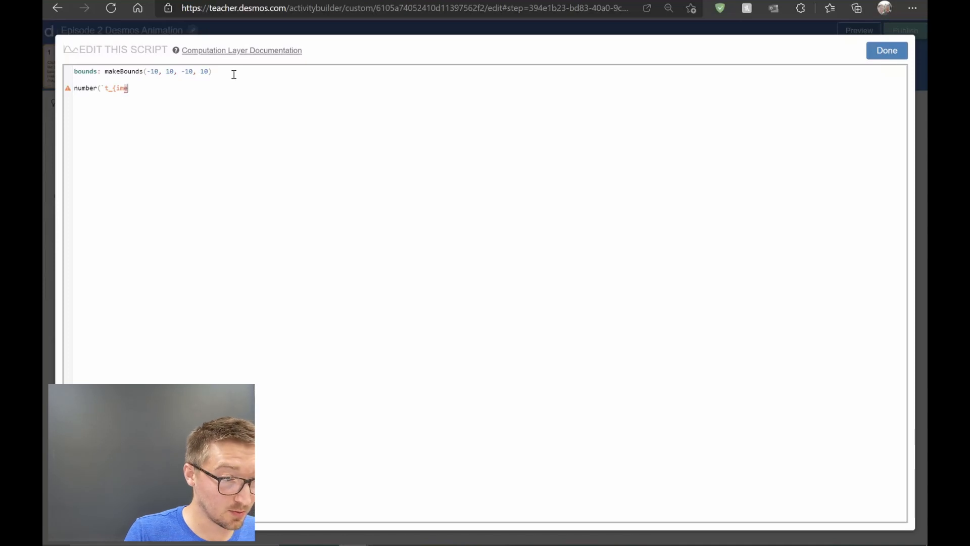
pyautogui.write('}')
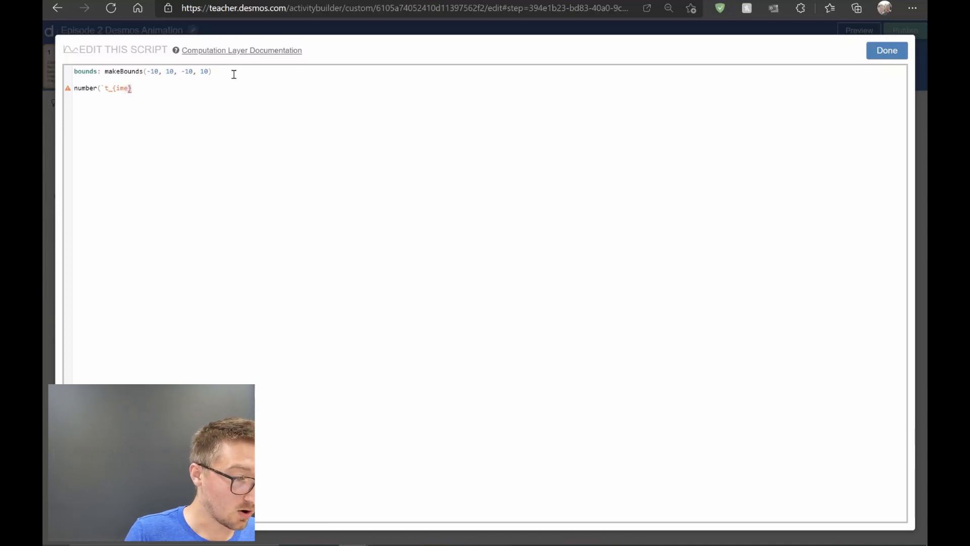
pyautogui.write('`')
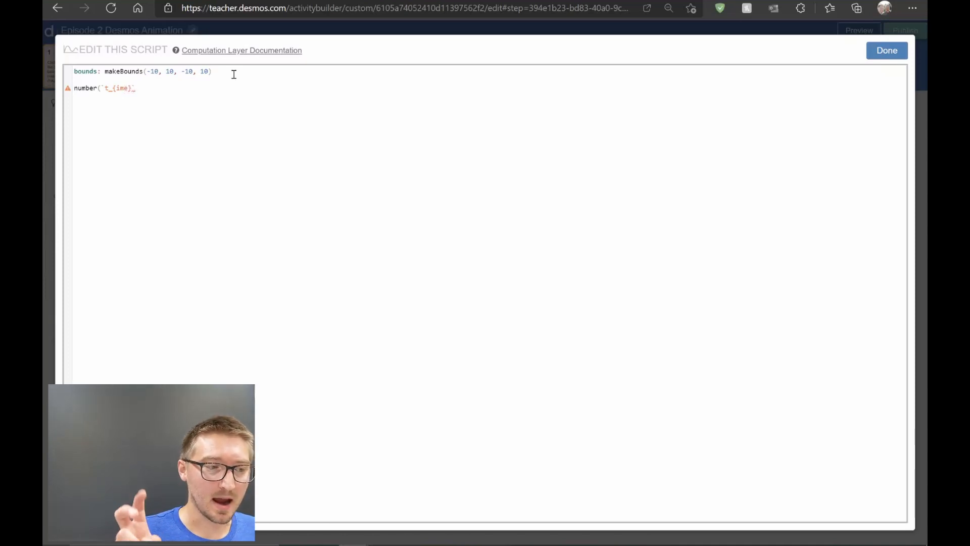
pyautogui.write(');')
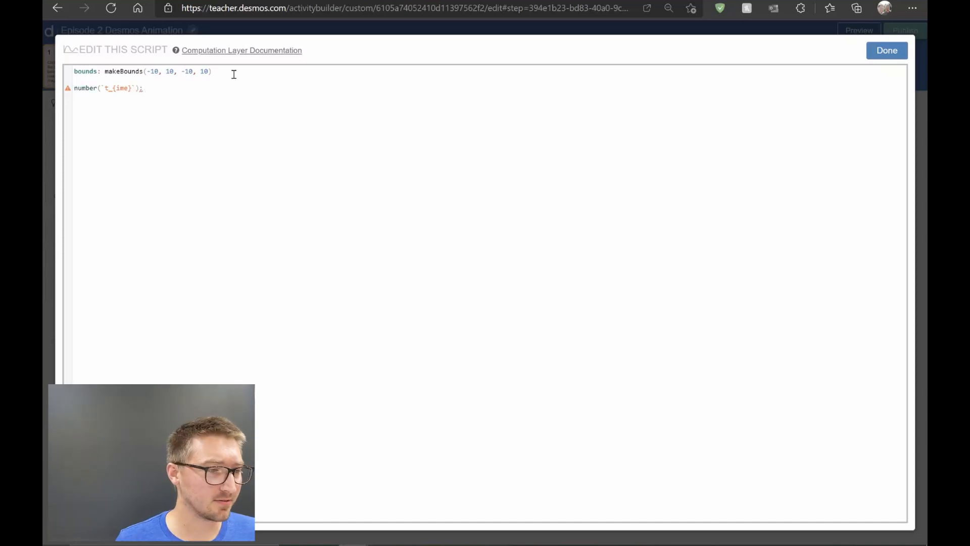
pyautogui.click(104, 88)
pyautogui.press('BackSpace')
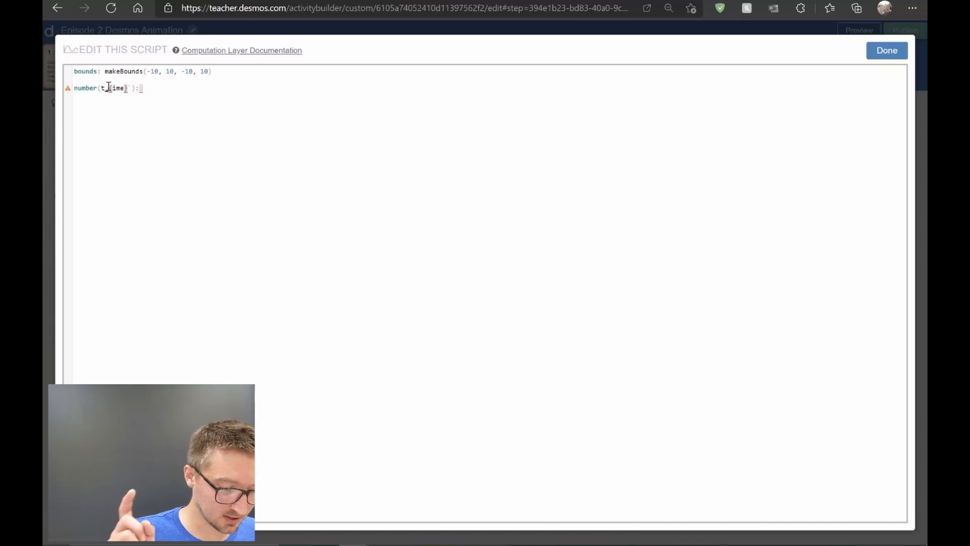
pyautogui.write('"')
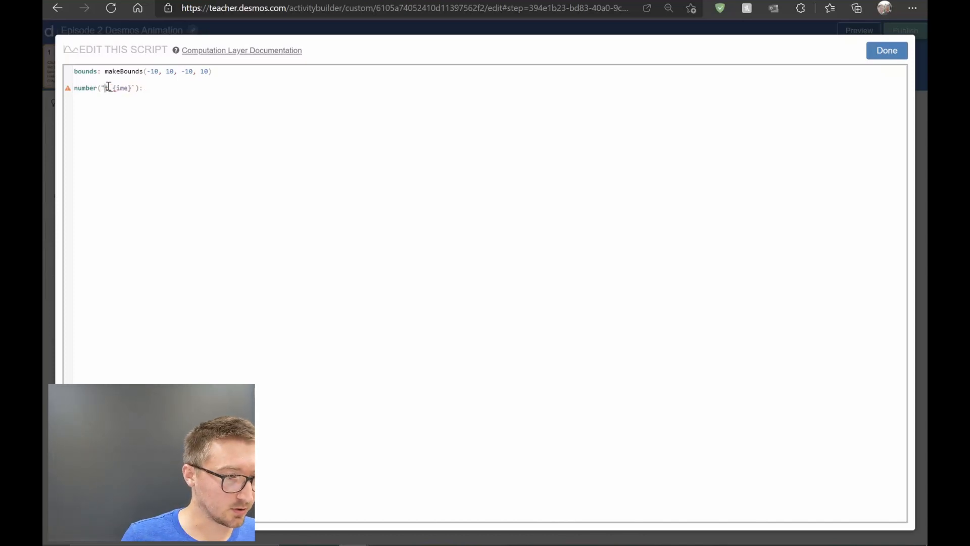
pyautogui.click(135, 89)
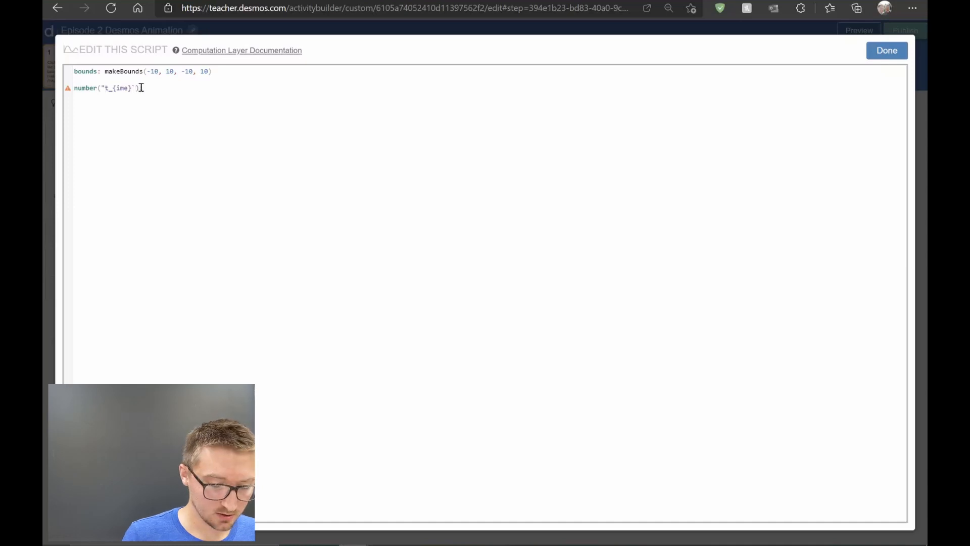
pyautogui.press('BackSpace')
pyautogui.write('"')
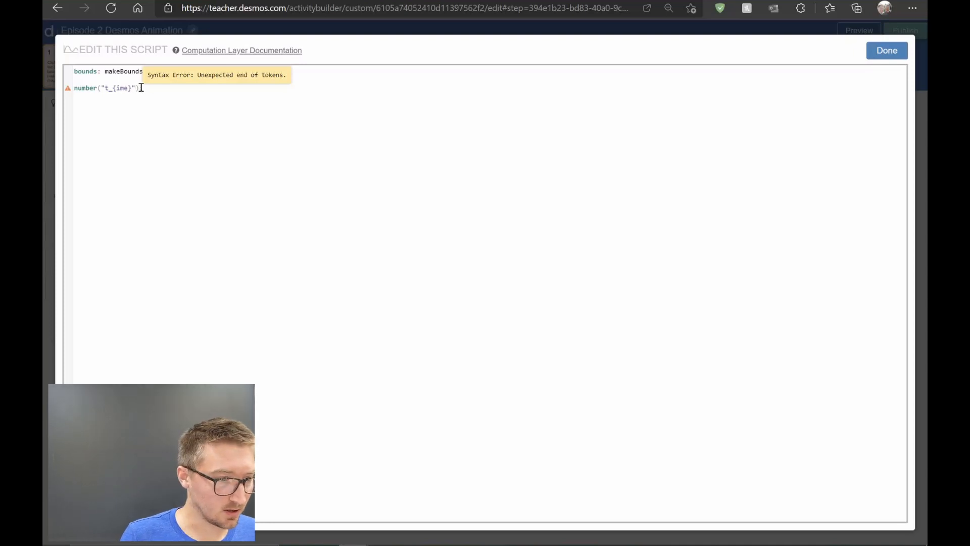
pyautogui.write(':`')
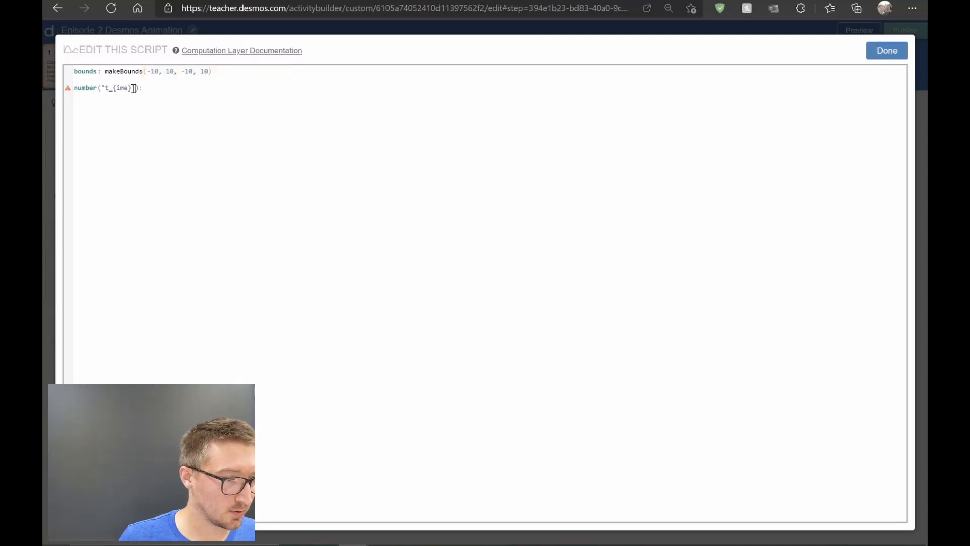
pyautogui.click(107, 87)
pyautogui.press('BackSpace')
pyautogui.write('`')
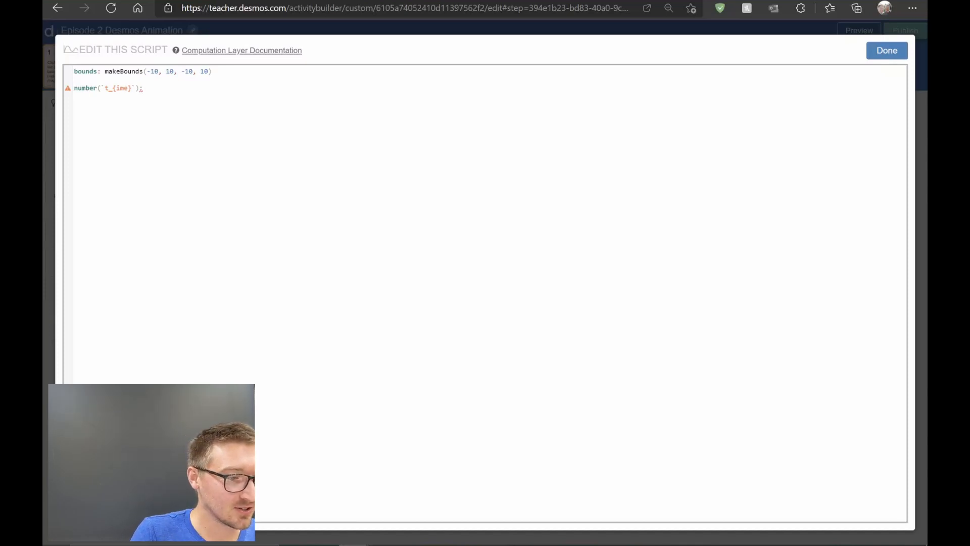
# Step: Give the t_{ime} number sink the condition when FlyButton.pressCount > 2
pyautogui.write('when')
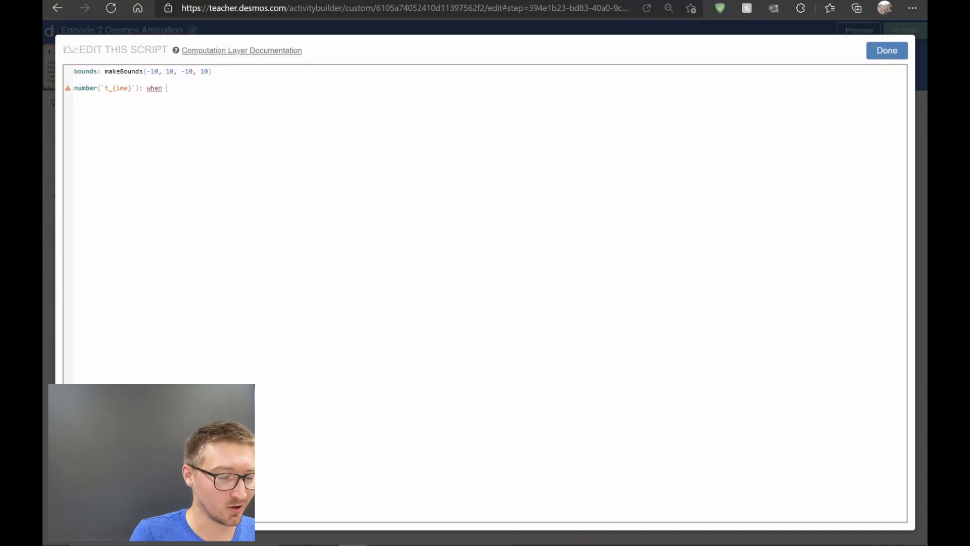
pyautogui.write(' F')
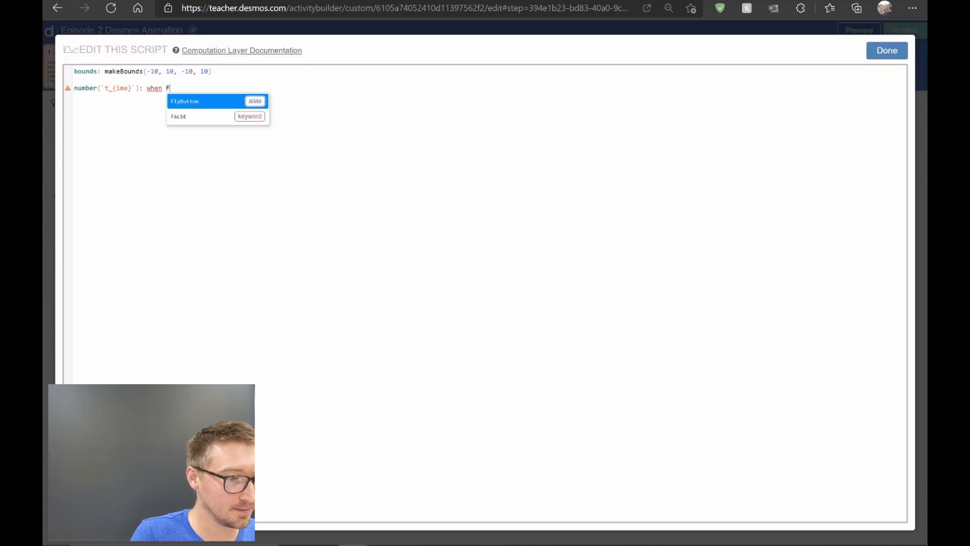
pyautogui.press('Tab')
pyautogui.write('.')
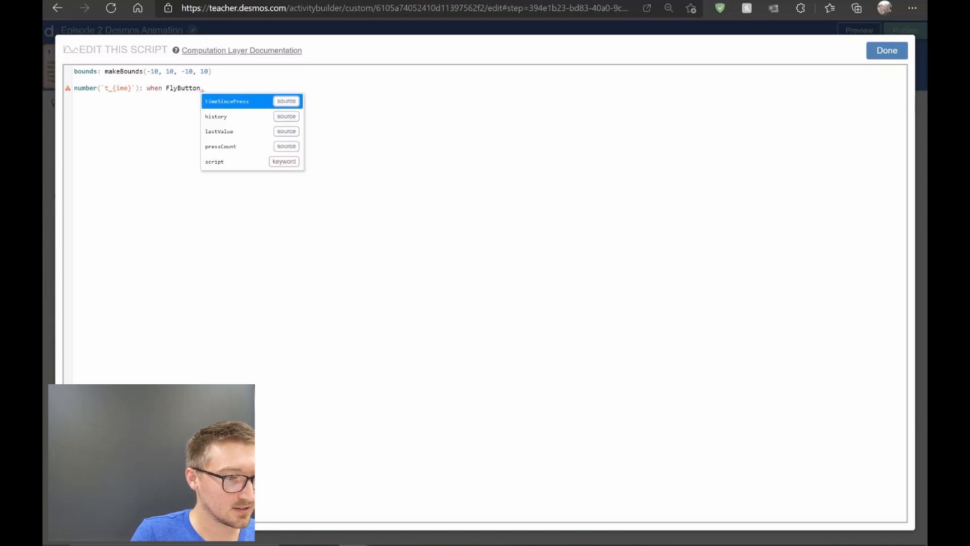
pyautogui.press('Down')
pyautogui.press('Down')
pyautogui.press('Down')
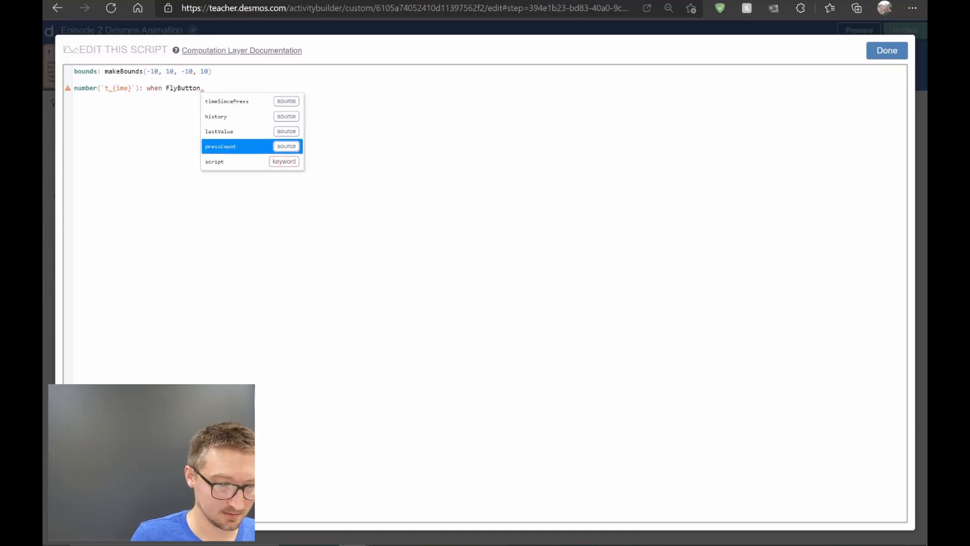
pyautogui.press('Tab')
pyautogui.write('> ')
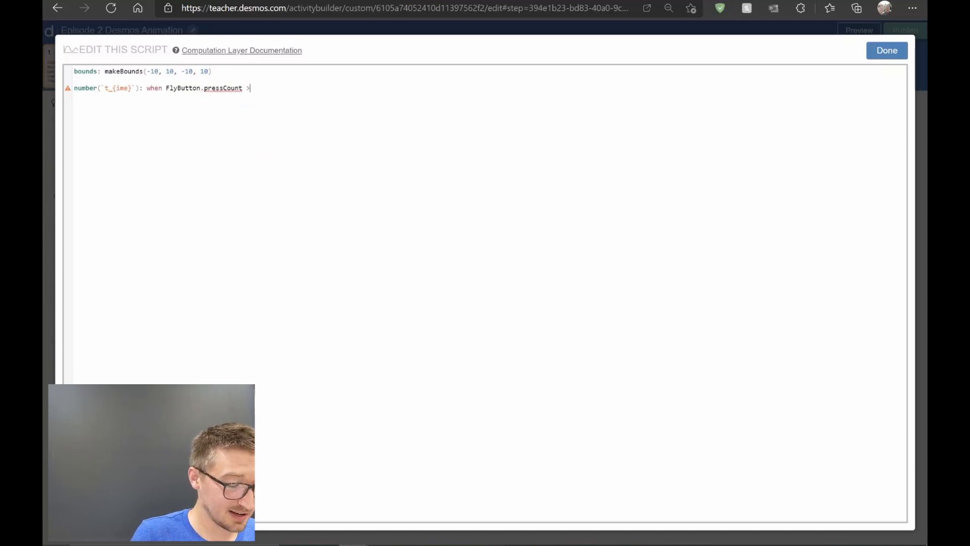
pyautogui.write('2')
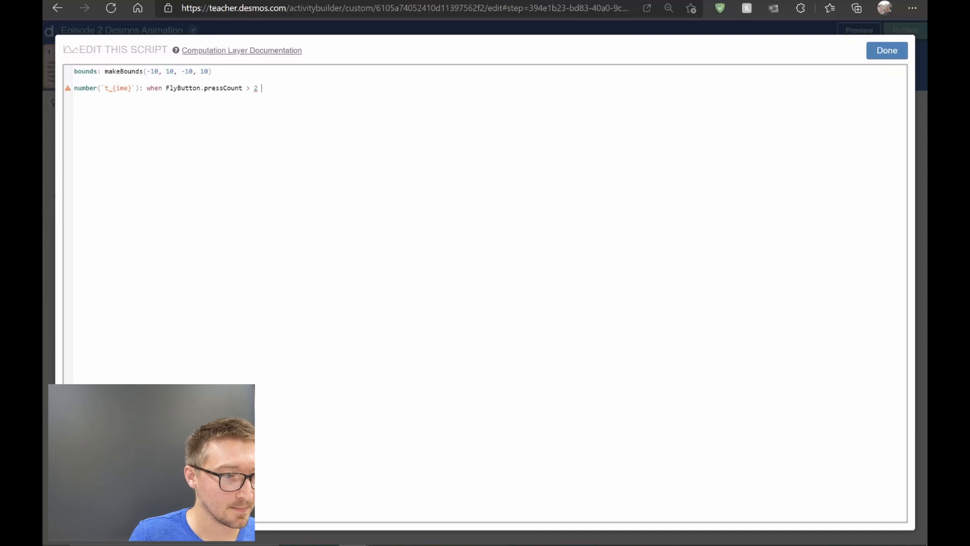
# Step: Complete the condition with the result FlyButton.timeSincePress(5) and otherwise 0, and finish editing the script
pyautogui.write('F')
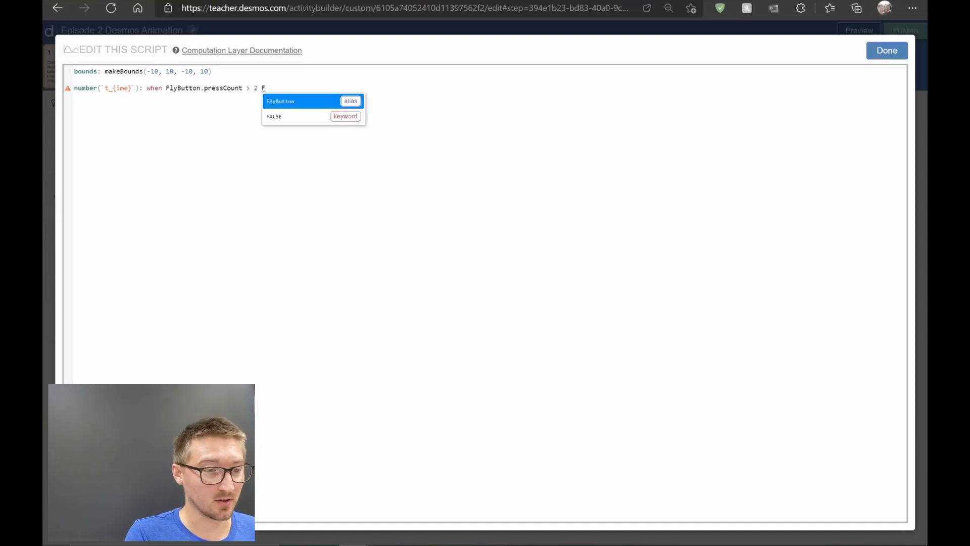
pyautogui.press('Return')
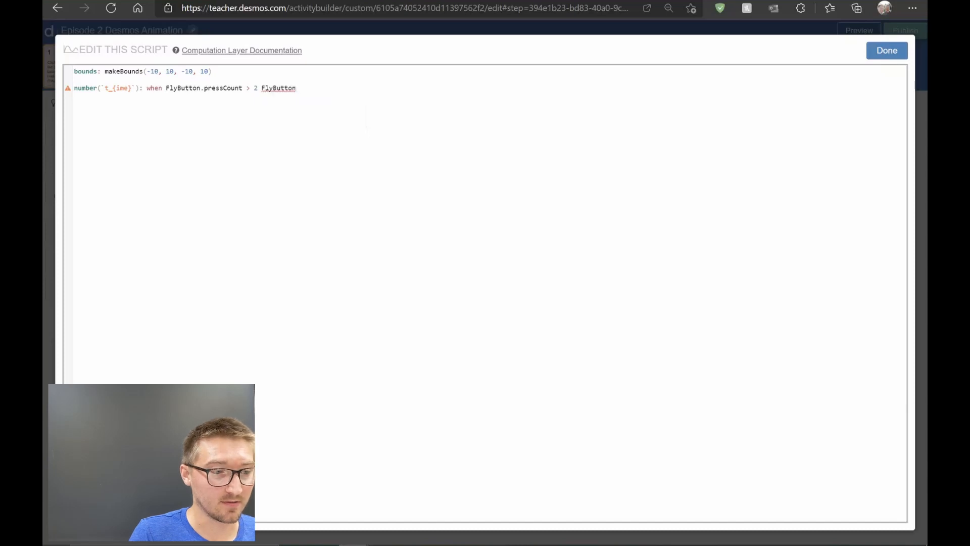
pyautogui.write('.')
pyautogui.press('Return')
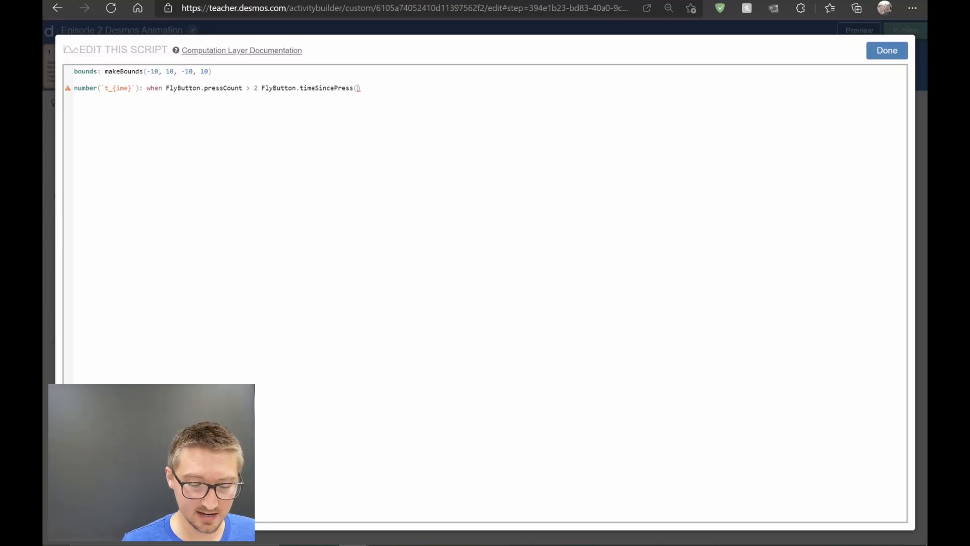
pyautogui.write('5')
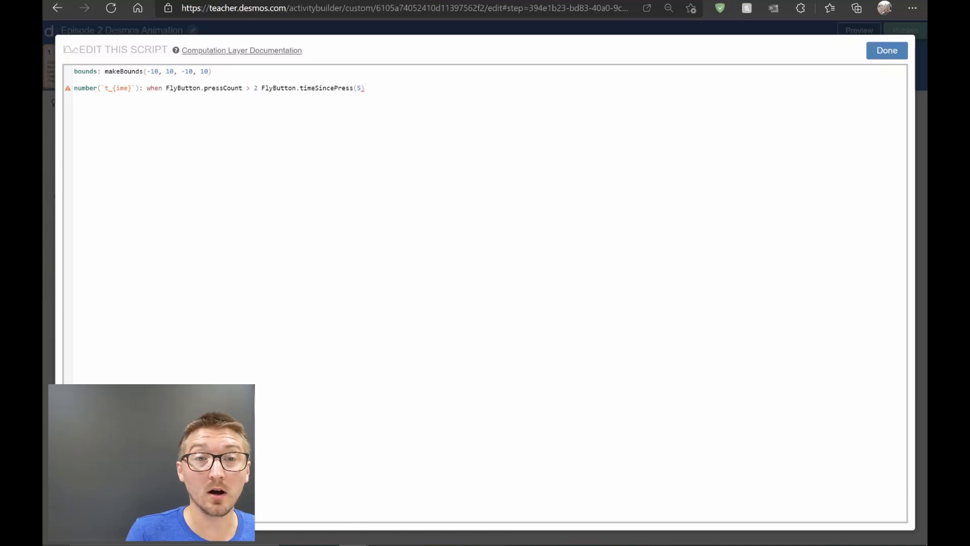
pyautogui.write('otherwise ')
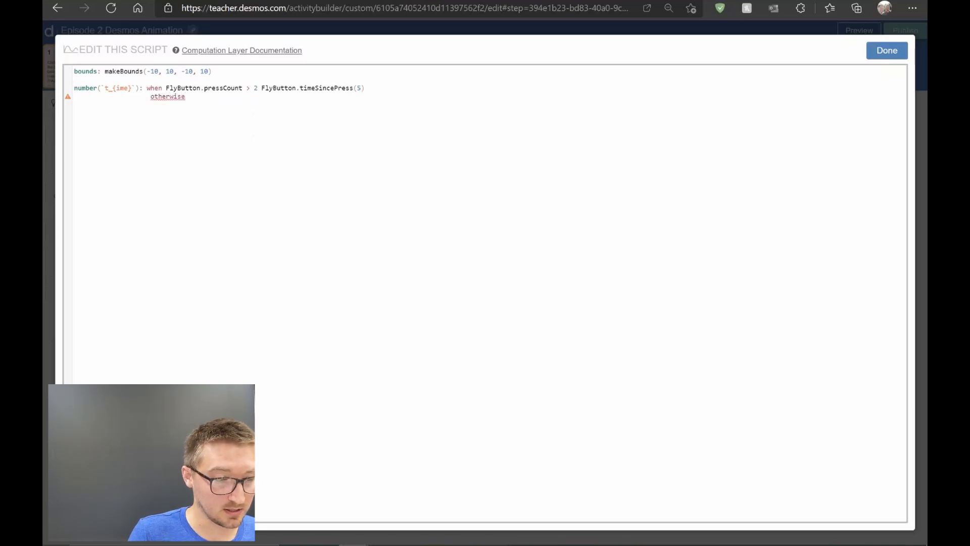
pyautogui.write('0')
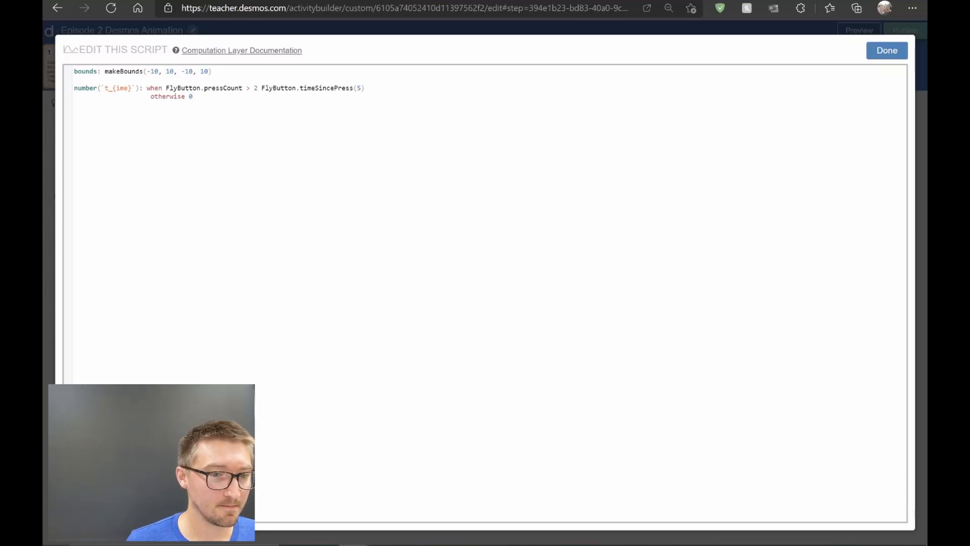
pyautogui.click(880, 51)
# Step: Preview the student screen to check how the dragon flies away, and close the preview
pyautogui.click(859, 31)
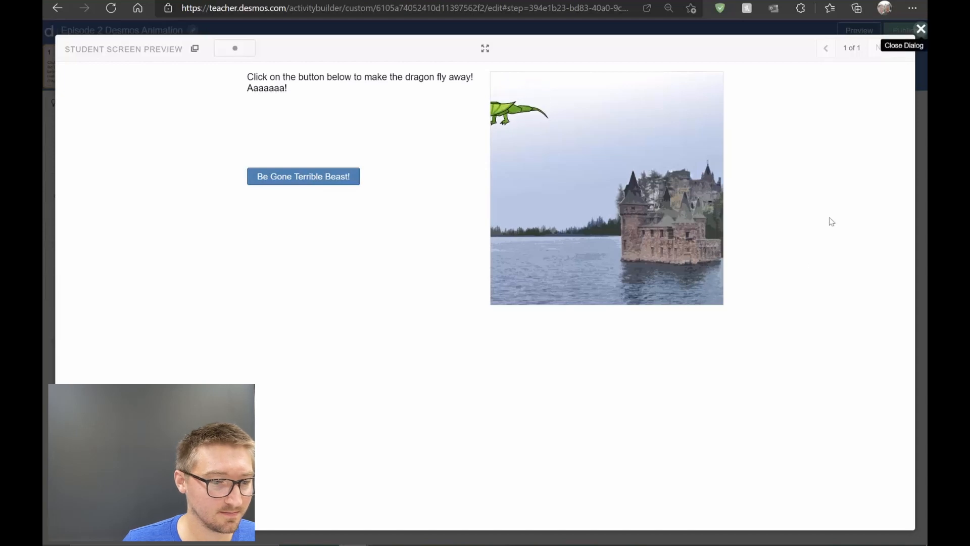
pyautogui.click(920, 29)
# Step: Open the DragonGraph graph for editing and expand the Mathy Stuff folder, keeping the Character folder in place
pyautogui.click(657, 293)
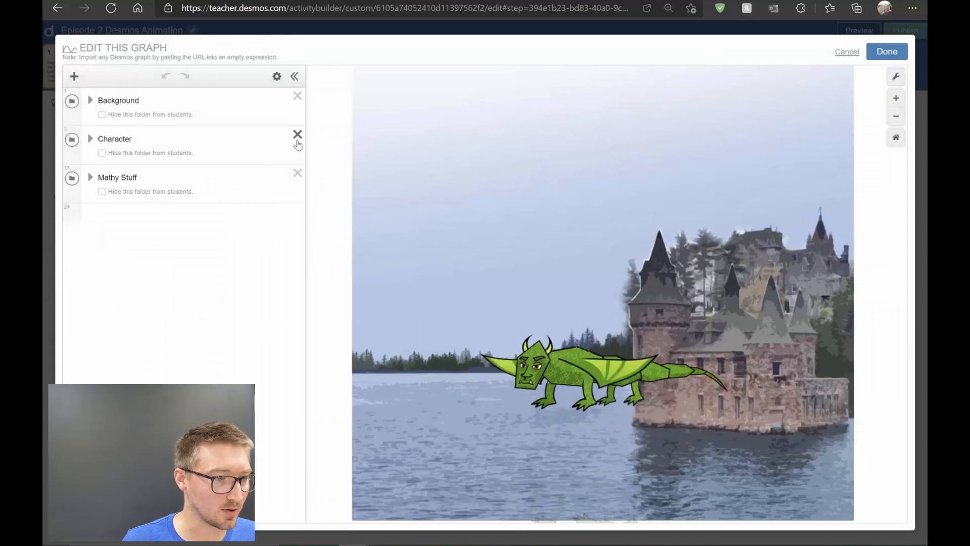
pyautogui.click(298, 143)
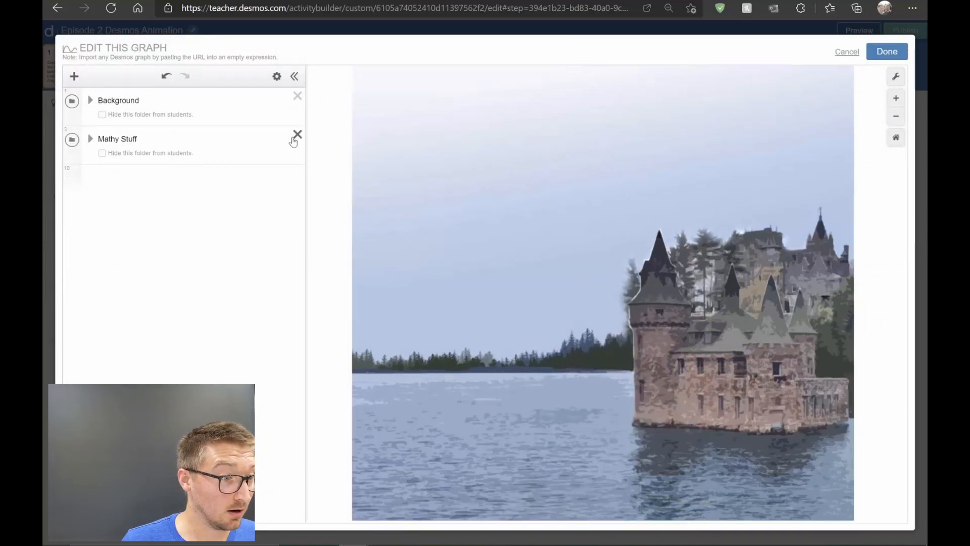
pyautogui.click(166, 75)
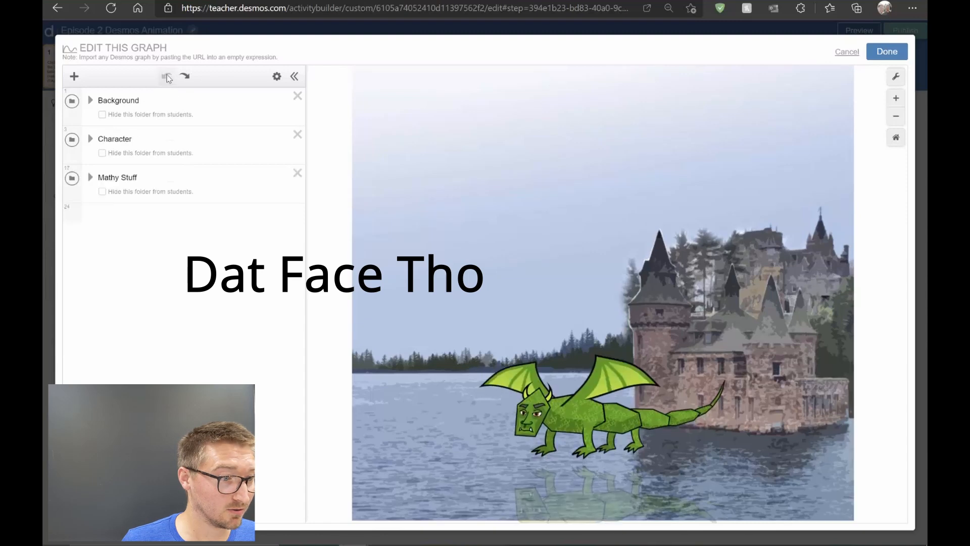
pyautogui.click(91, 177)
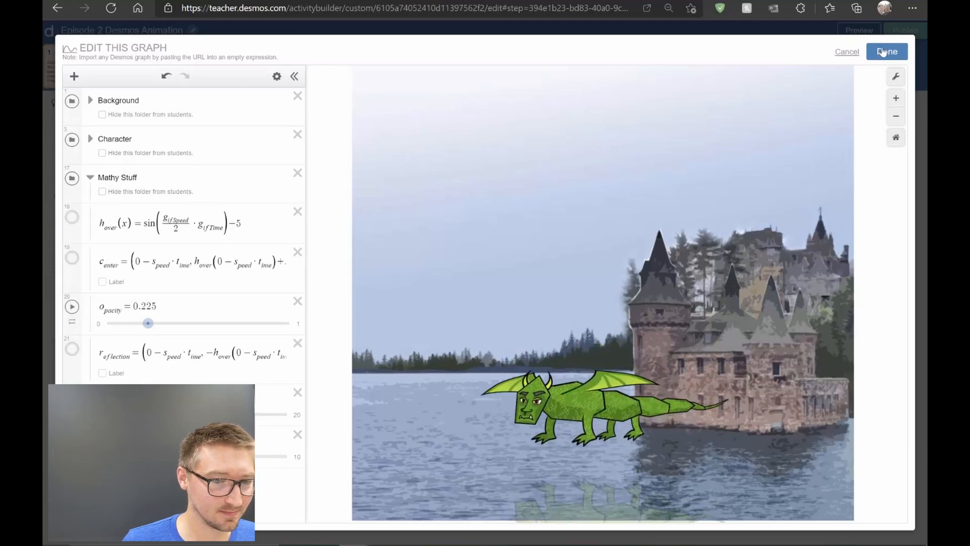
# Step: Leave the graph editor, test the "Be Gone Terrible Beast!" button repeatedly in the student preview, and return to the activity editor
pyautogui.click(847, 52)
pyautogui.click(853, 32)
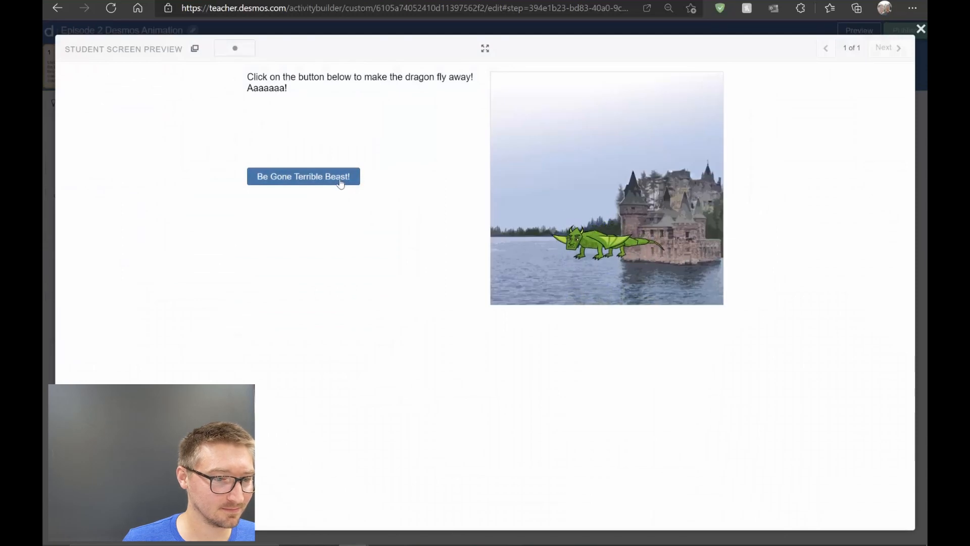
pyautogui.click(340, 181)
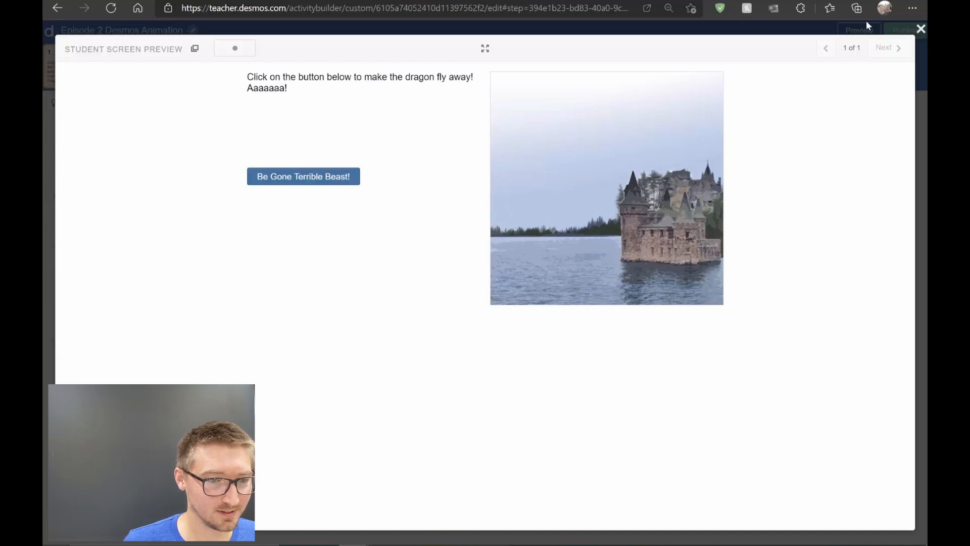
pyautogui.click(921, 31)
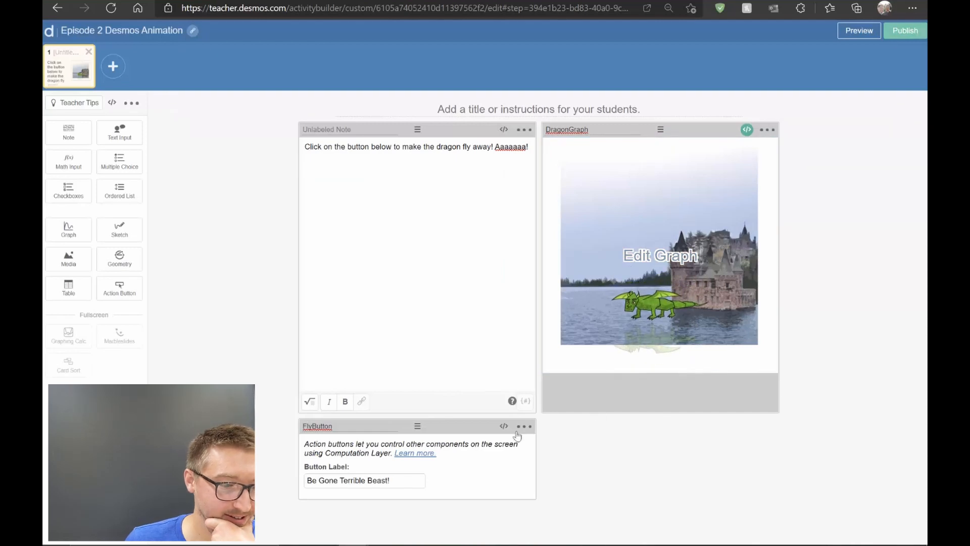
pyautogui.click(857, 32)
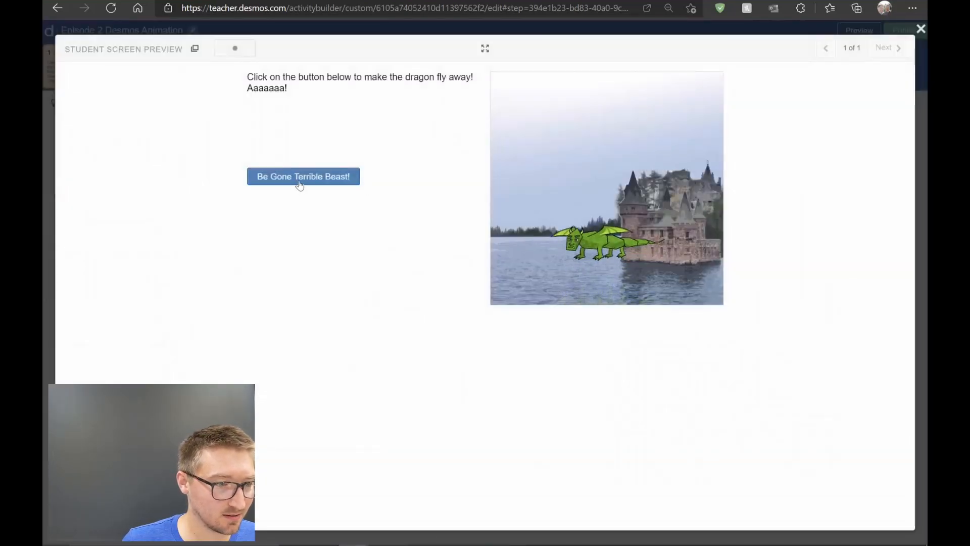
pyautogui.click(300, 185)
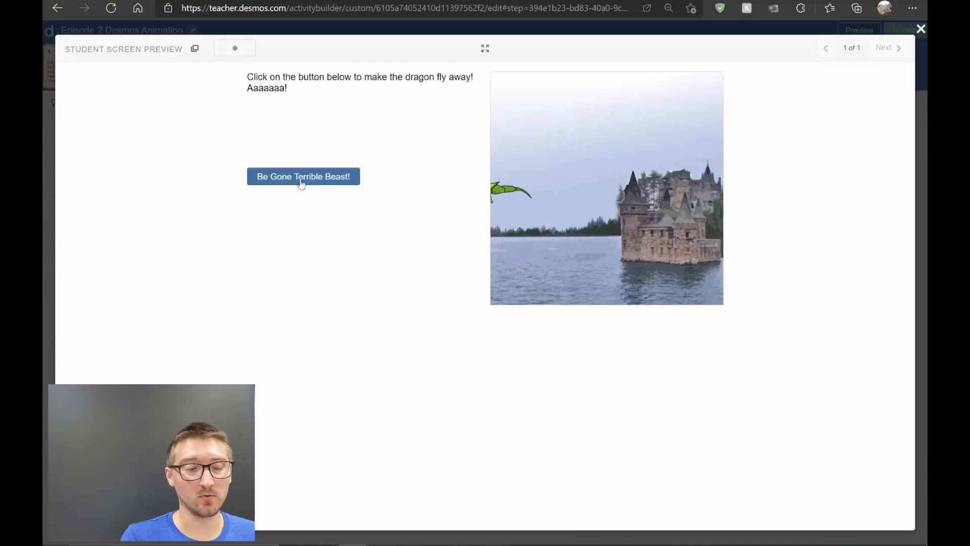
pyautogui.click(301, 183)
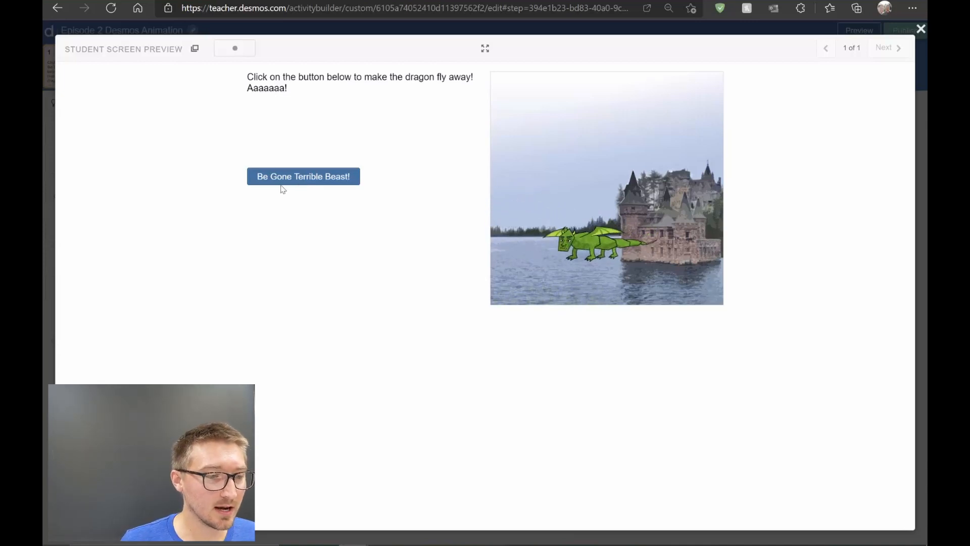
pyautogui.click(920, 29)
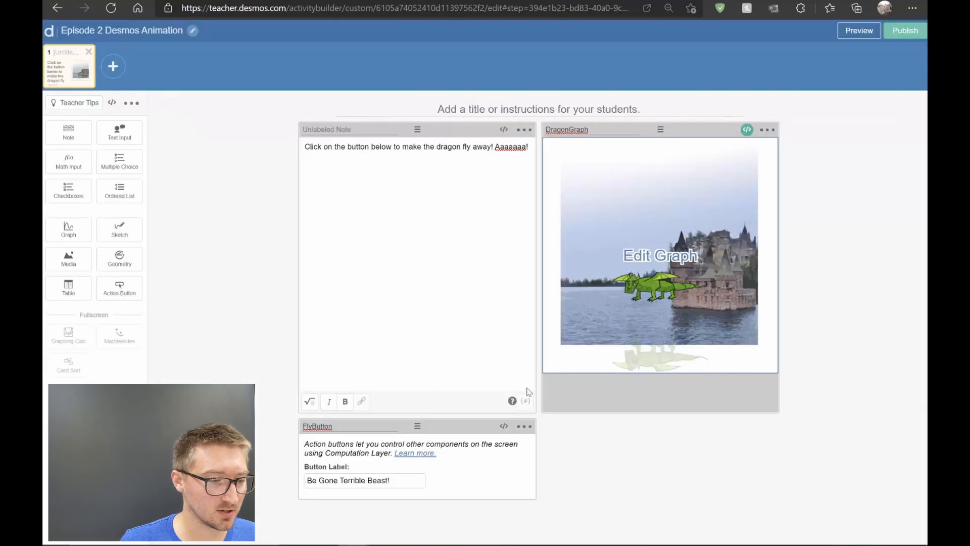
# Step: Script FlyButton with the sink disabled: this.pressCount > 2, and finish editing the script
pyautogui.click(506, 429)
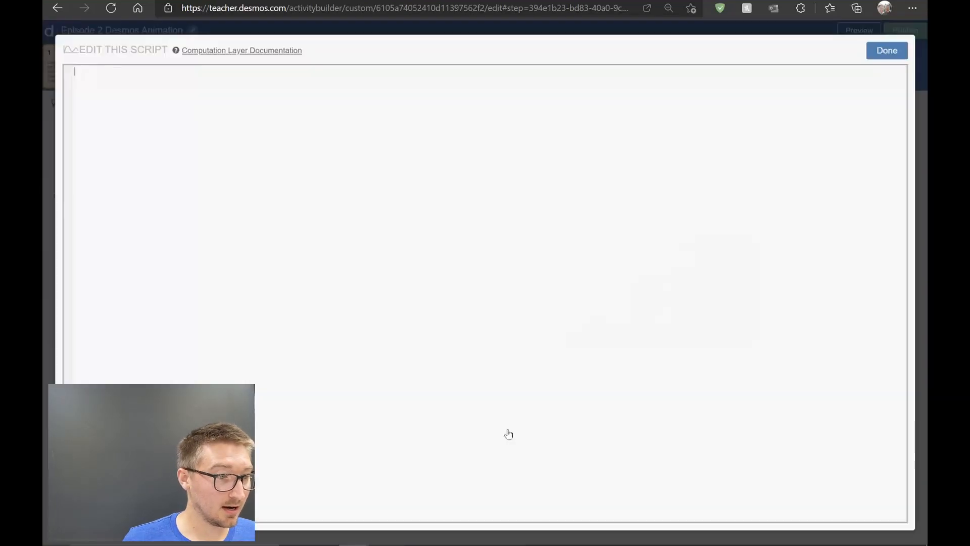
pyautogui.write('dis')
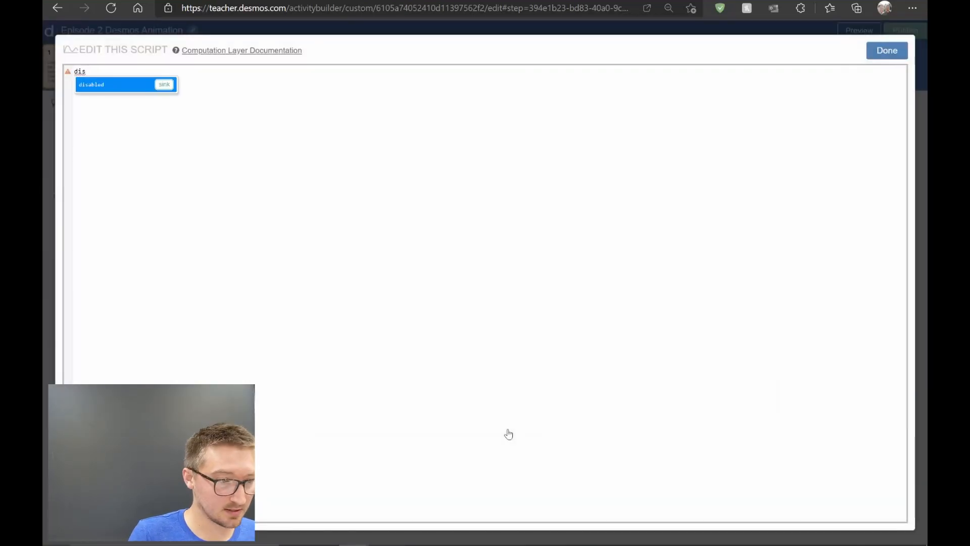
pyautogui.press('Return')
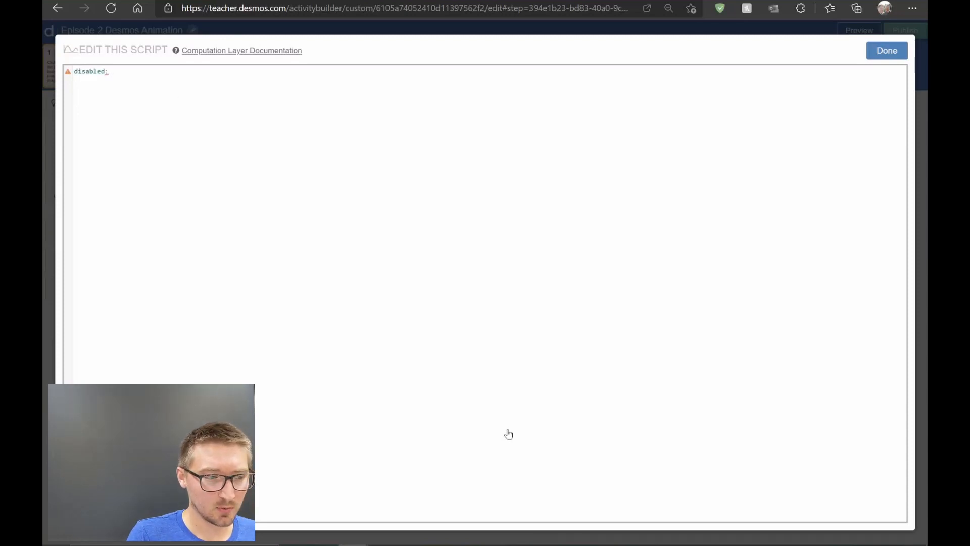
pyautogui.write('this.')
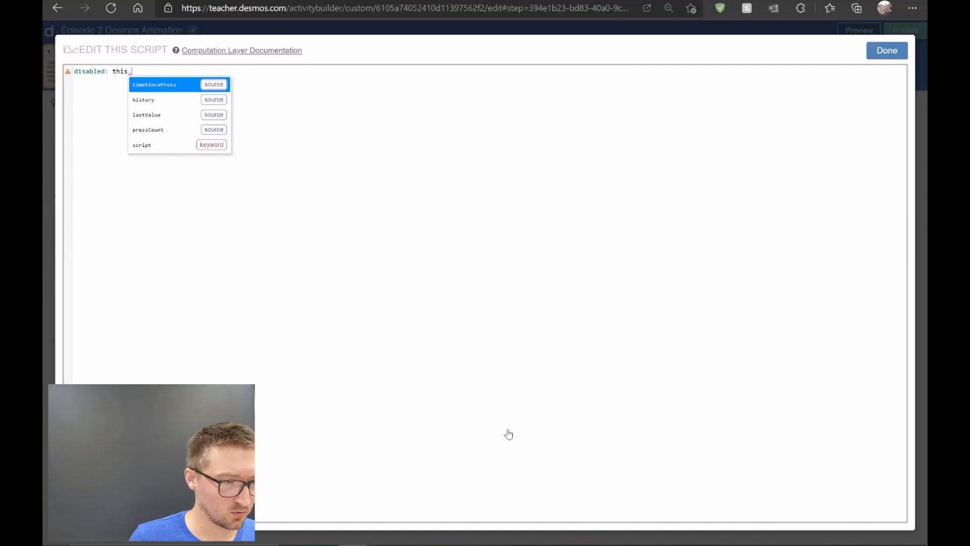
pyautogui.press('Down')
pyautogui.press('Down')
pyautogui.press('Down')
pyautogui.press('Return')
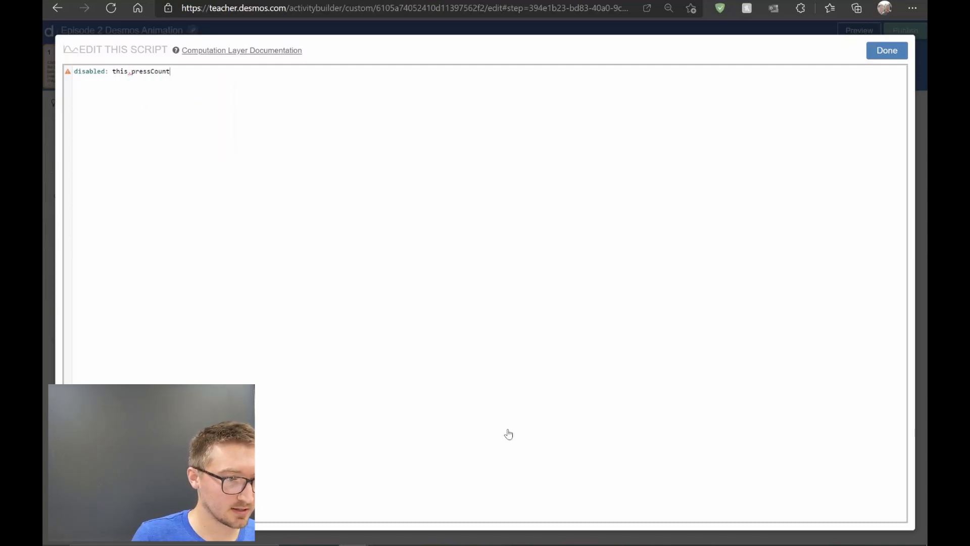
pyautogui.write('> ')
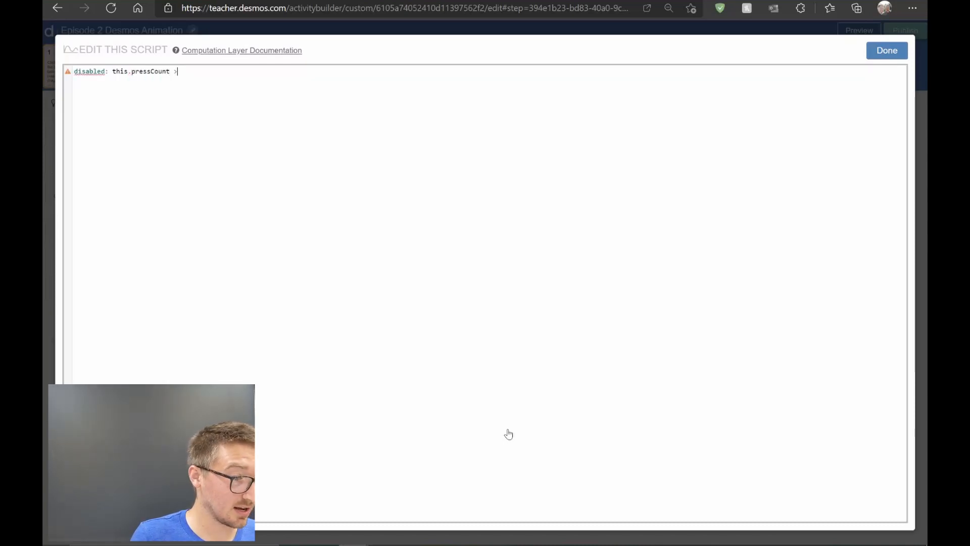
pyautogui.write('0')
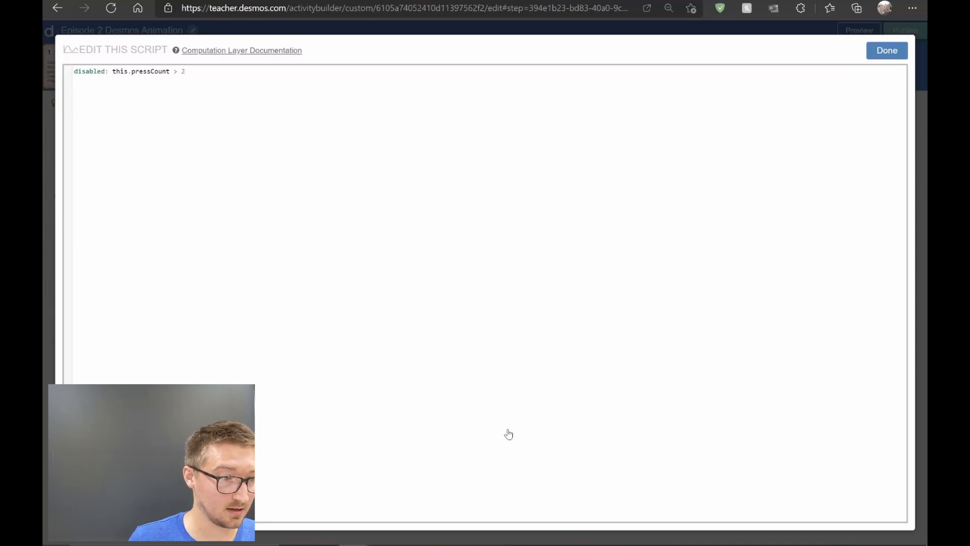
pyautogui.click(886, 50)
# Step: Preview the student screen to check whether FlyButton becomes disabled after repeated presses, and close the preview
pyautogui.click(863, 30)
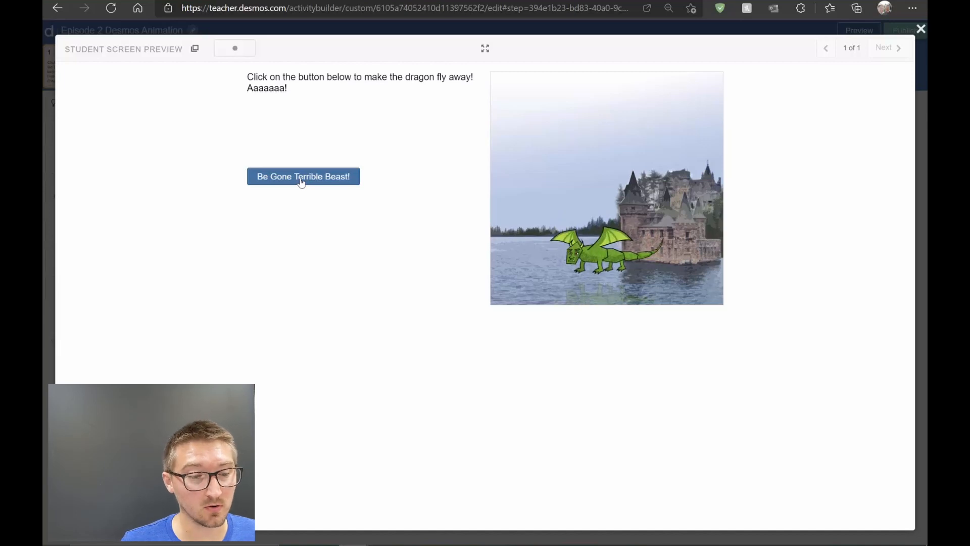
pyautogui.click(301, 181)
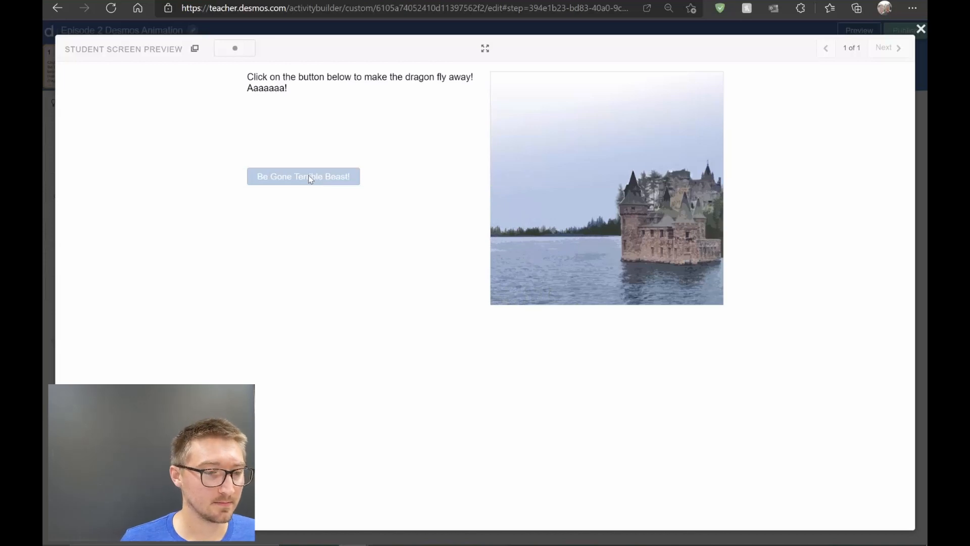
pyautogui.press('Escape')
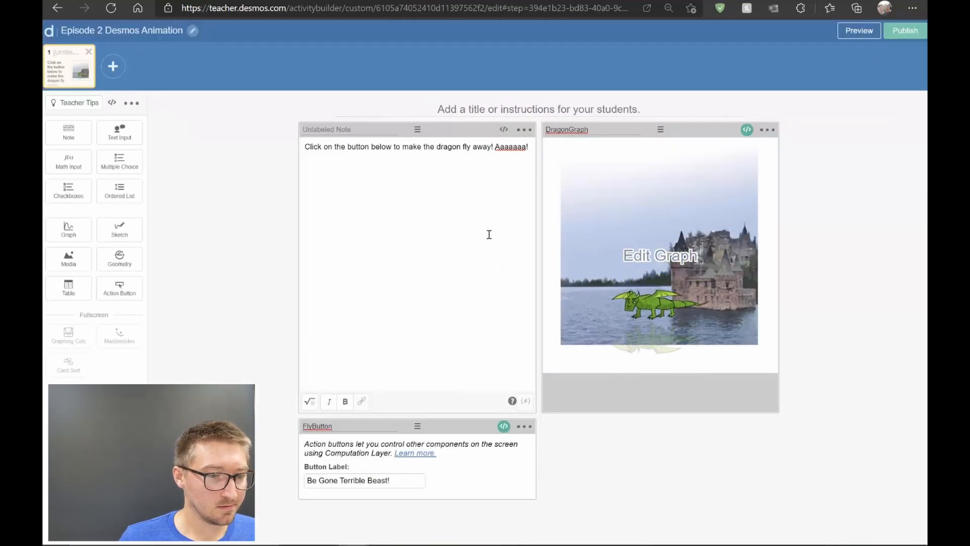
# Step: Open the script of the unlabeled note and begin defining a variable named encouragement with a when statement
pyautogui.click(504, 131)
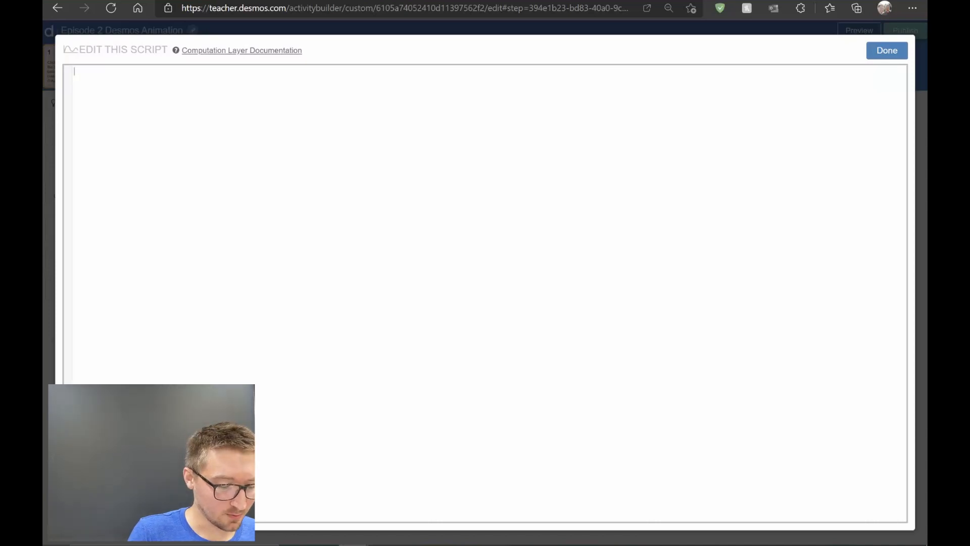
pyautogui.write('encoura')
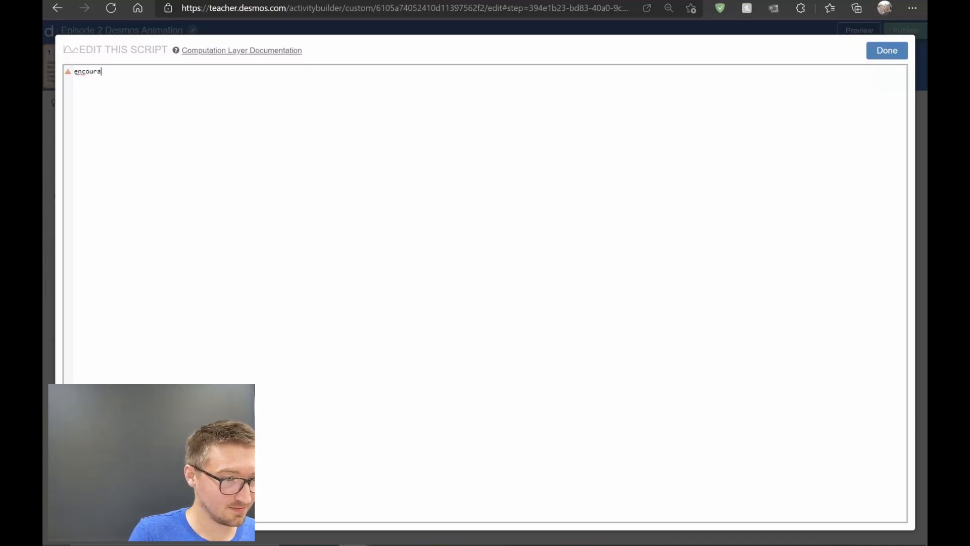
pyautogui.write('gement ')
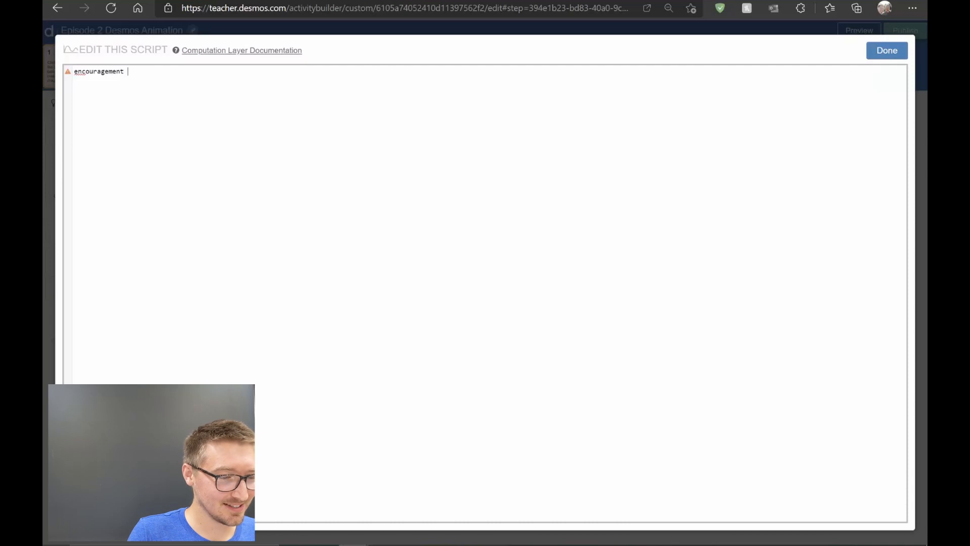
pyautogui.write('=')
pyautogui.press('Return')
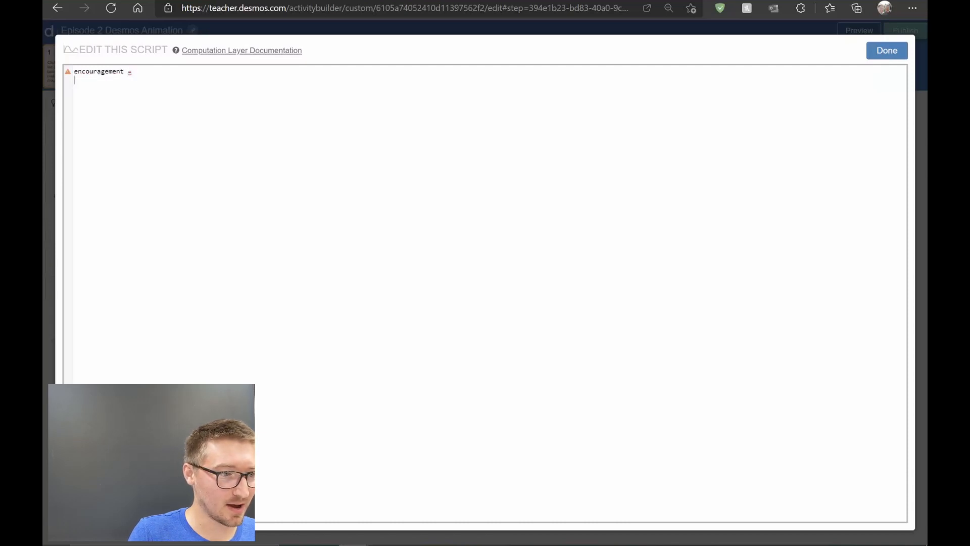
pyautogui.write('when')
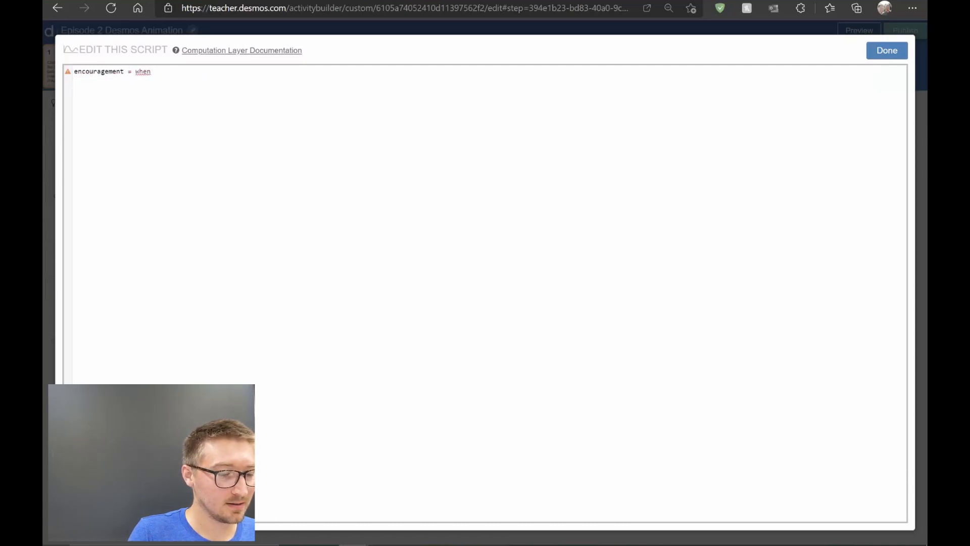
# Step: Make the first branch of encouragement return "Keep Trying!" when FlyButton.pressCount = 1
pyautogui.write(' FlyButton.')
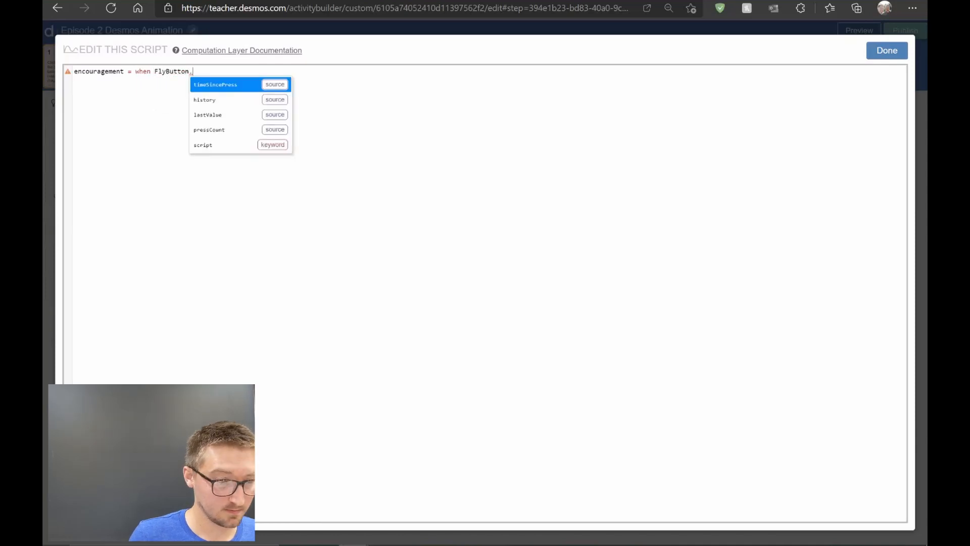
pyautogui.press('Down')
pyautogui.press('Down')
pyautogui.press('Down')
pyautogui.press('Return')
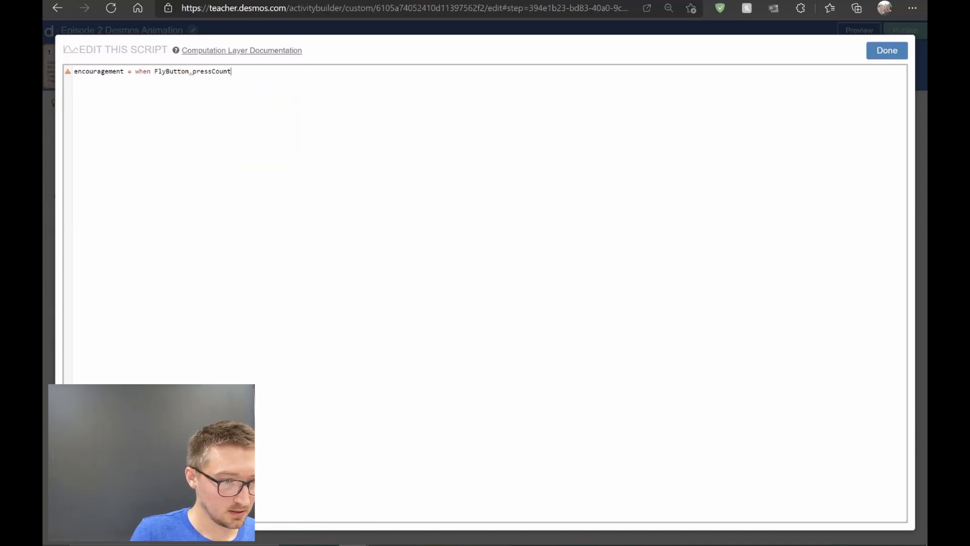
pyautogui.write('= 1')
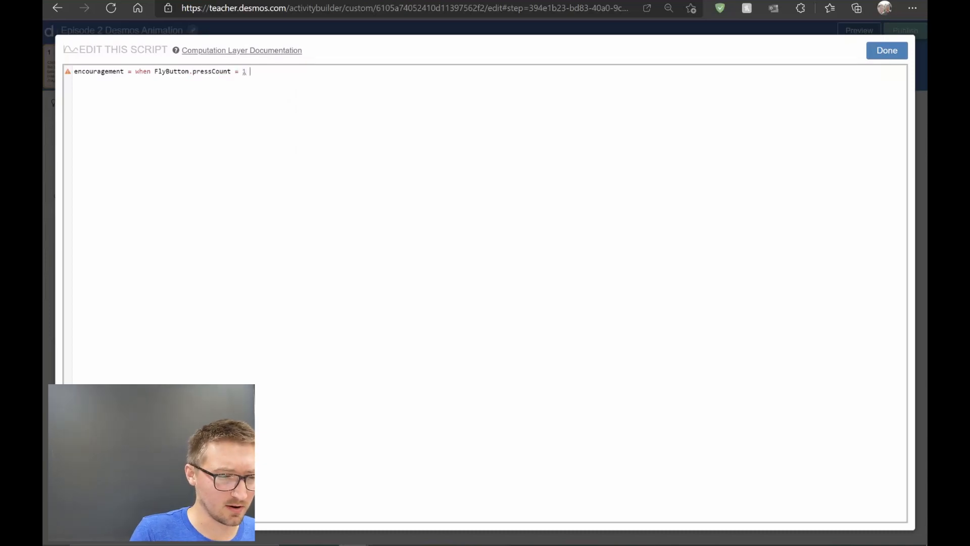
pyautogui.write(' "')
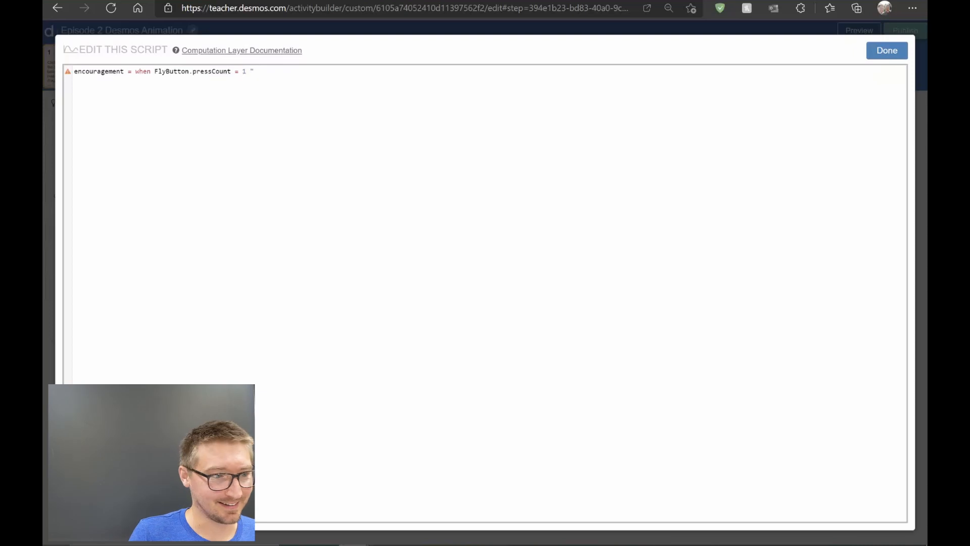
pyautogui.write('Keep ')
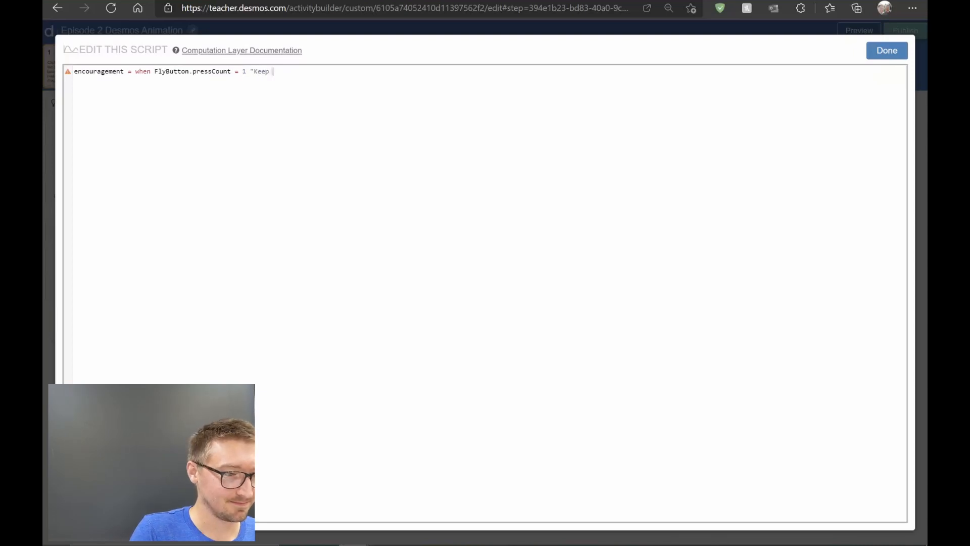
pyautogui.write('Trying!')
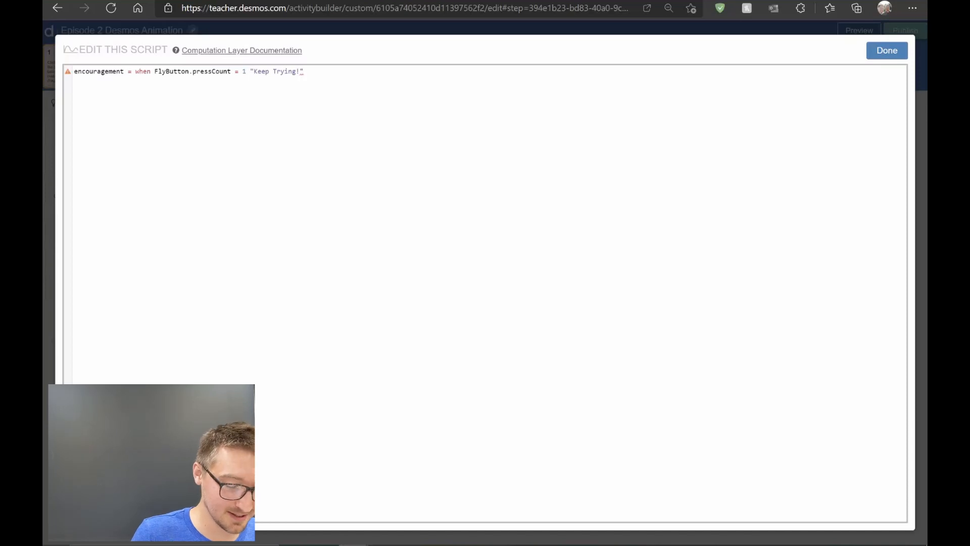
# Step: Add a second branch on a new line that returns "Press it one more time!" when FlyButton.pressCount = 2
pyautogui.press('Return')
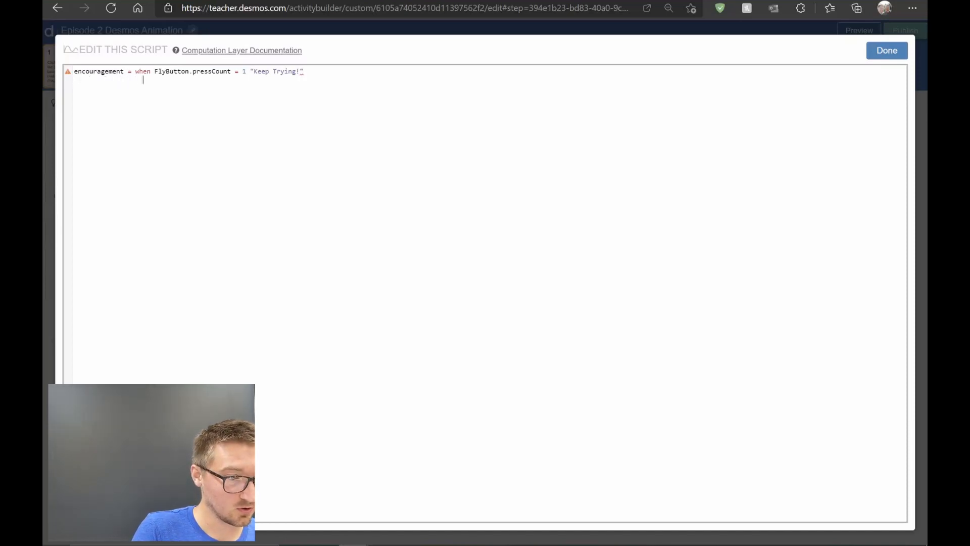
pyautogui.write('when FlyButton')
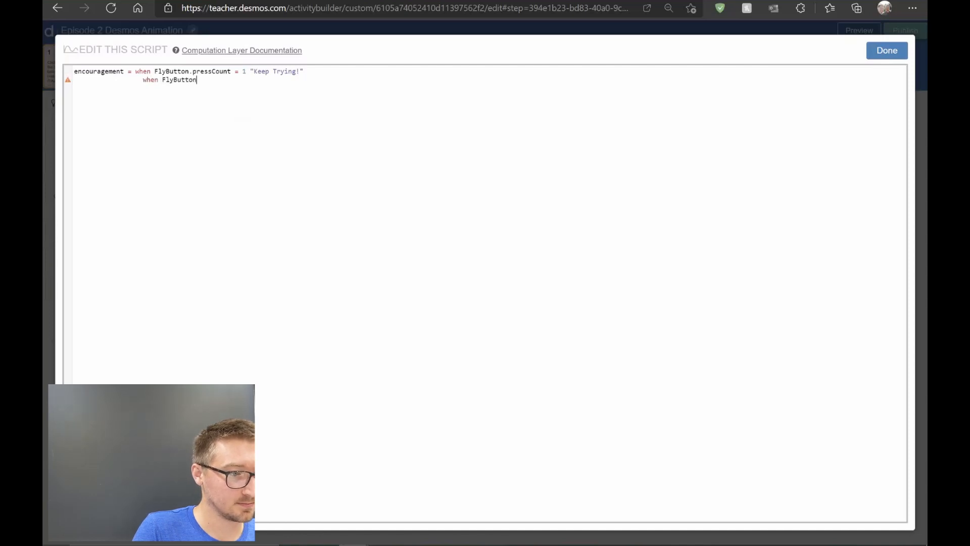
pyautogui.write('.p')
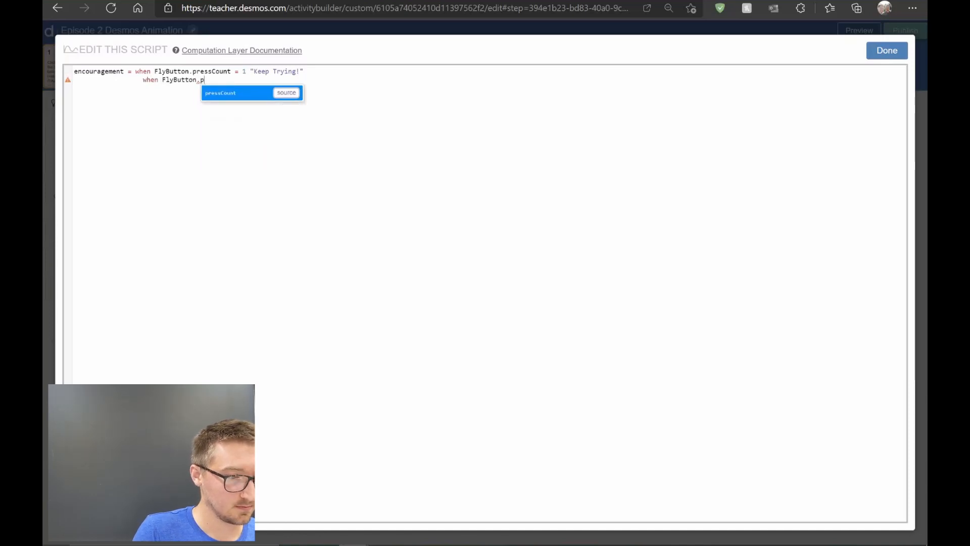
pyautogui.write('ressCount = 2 "')
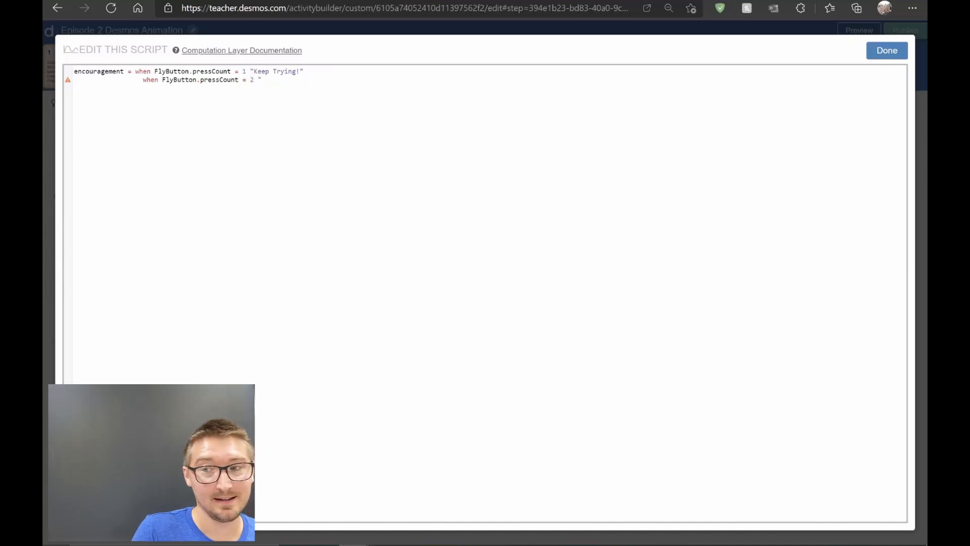
pyautogui.write('Press ')
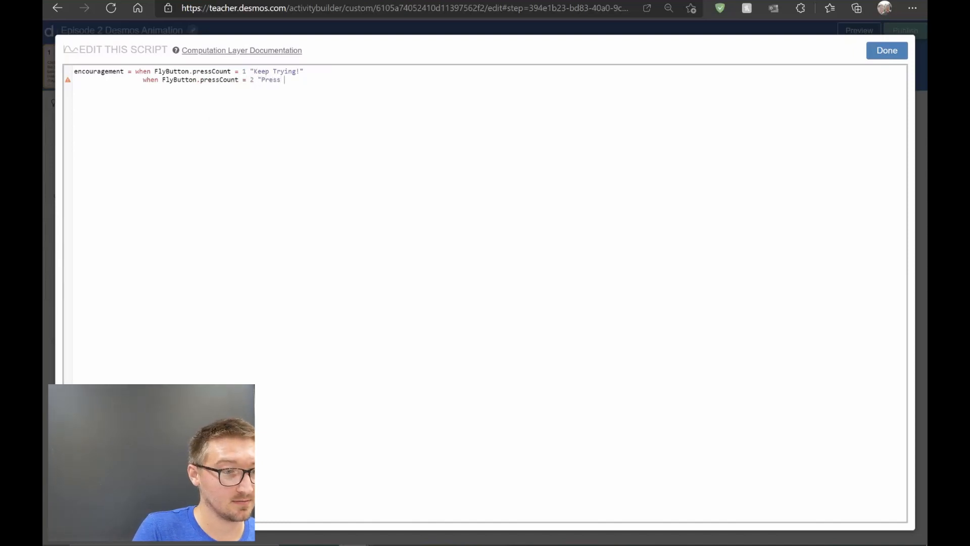
pyautogui.write('it one')
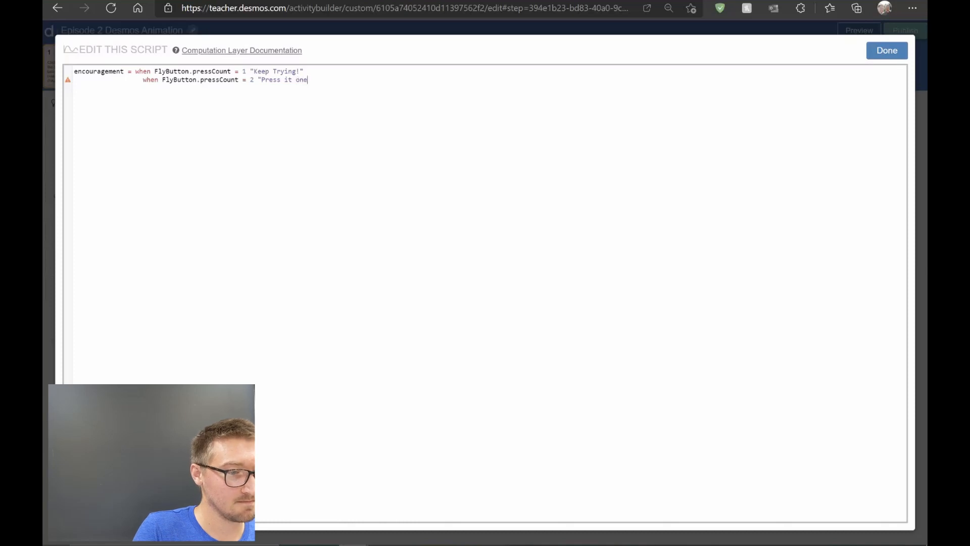
pyautogui.write(' more time!"                     ')
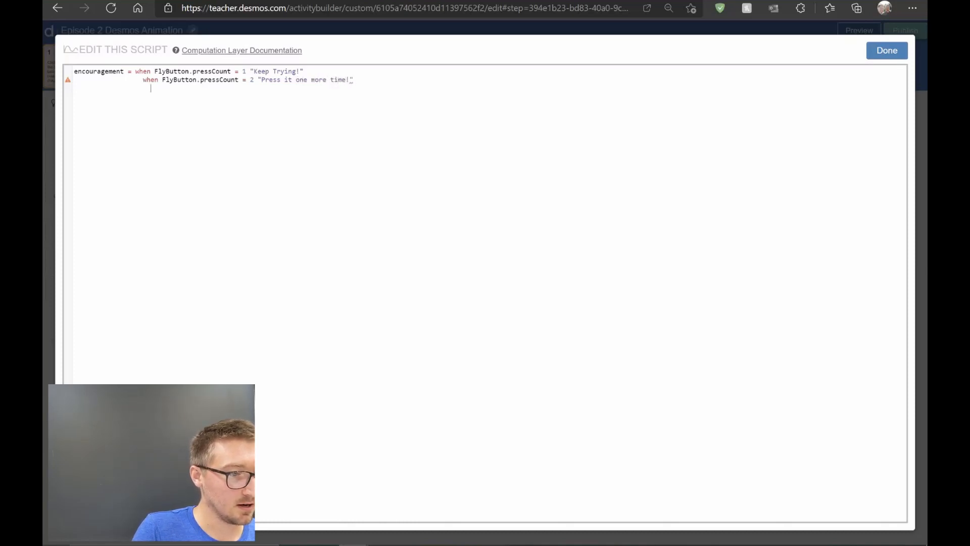
# Step: Finish the encouragement definition with an otherwise branch that returns an empty string "", and close the script
pyautogui.write('otherwise')
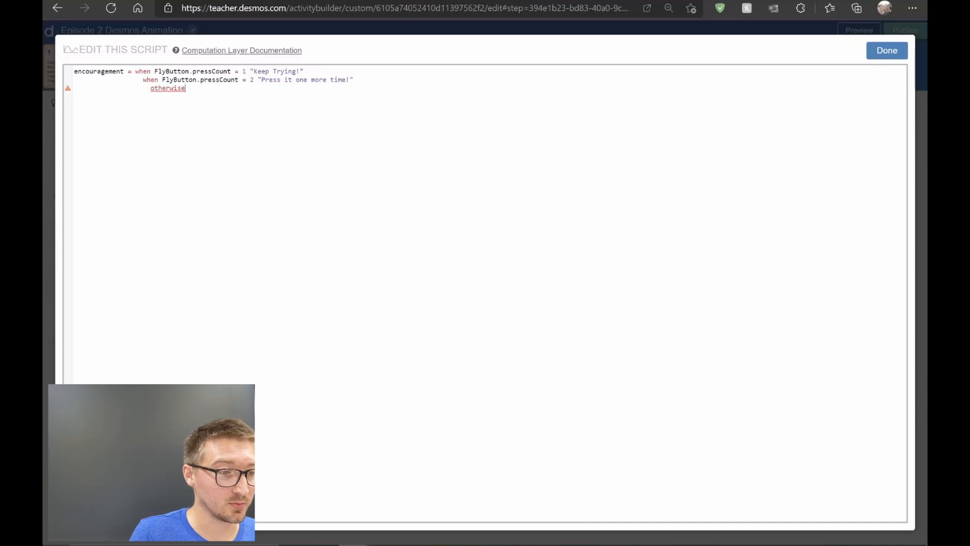
pyautogui.write('"')
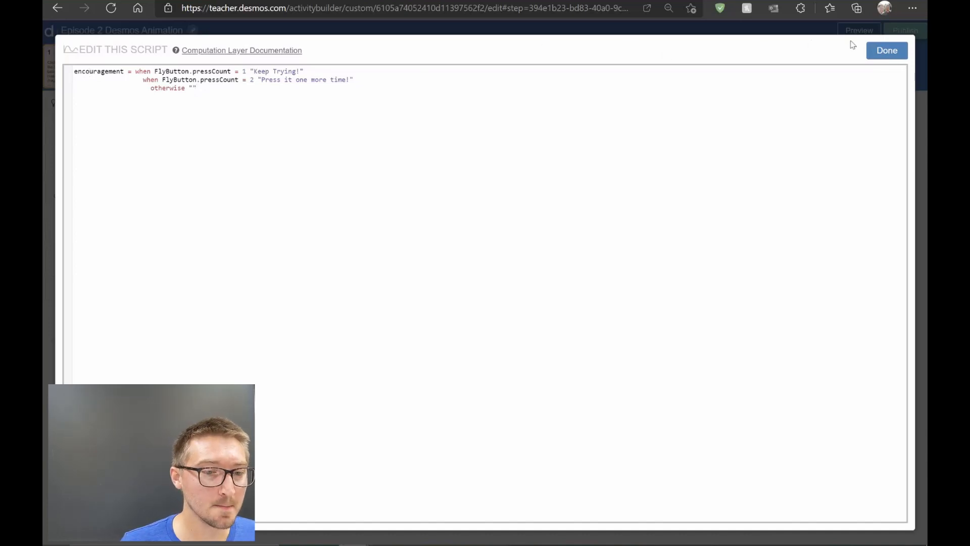
pyautogui.click(892, 51)
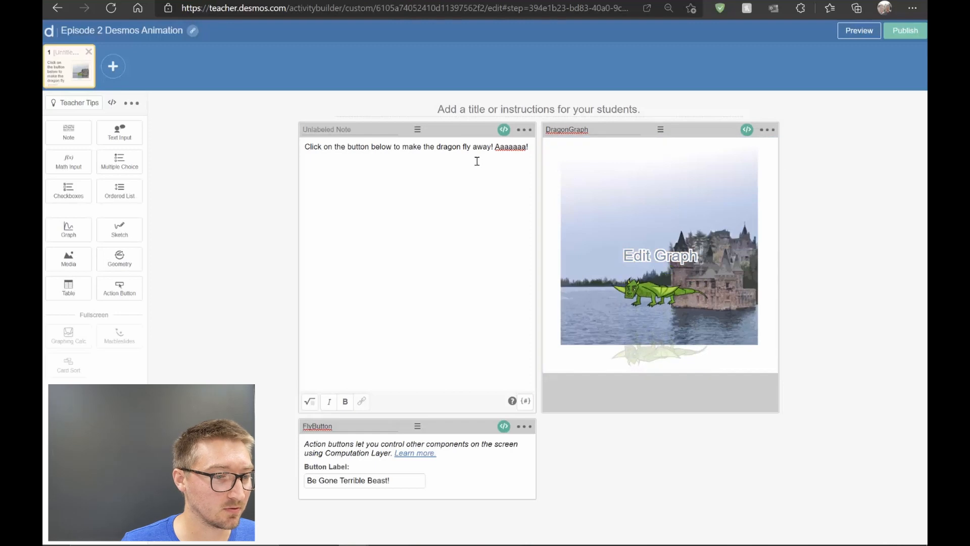
# Step: Insert the encouragement variable into the unlabeled note, a few lines below the instruction text, with blank lines after it
pyautogui.click(439, 183)
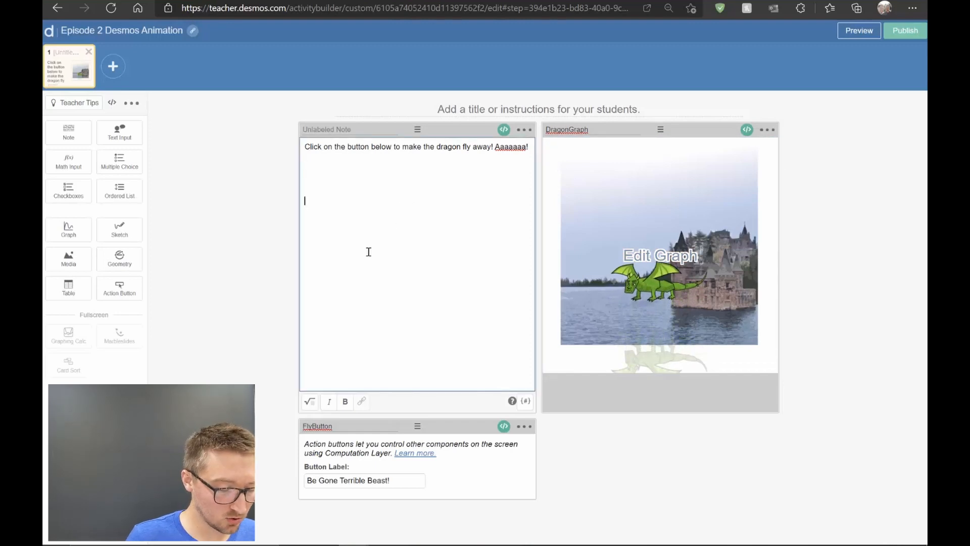
pyautogui.write('$')
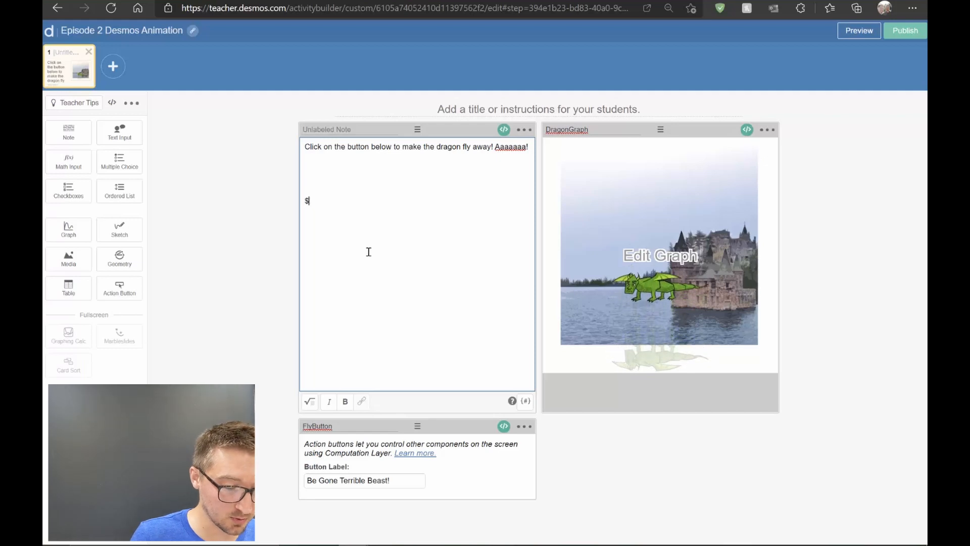
pyautogui.write('{')
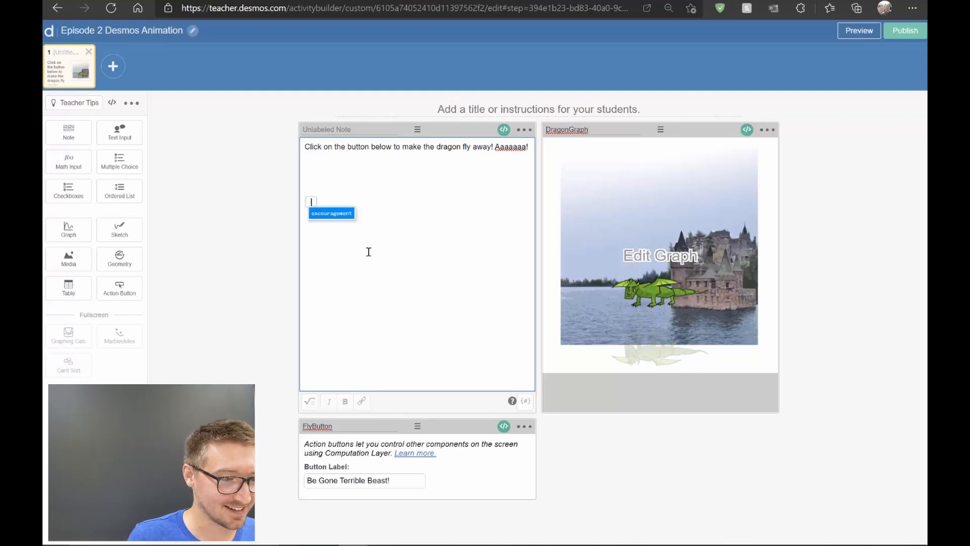
pyautogui.click(346, 213)
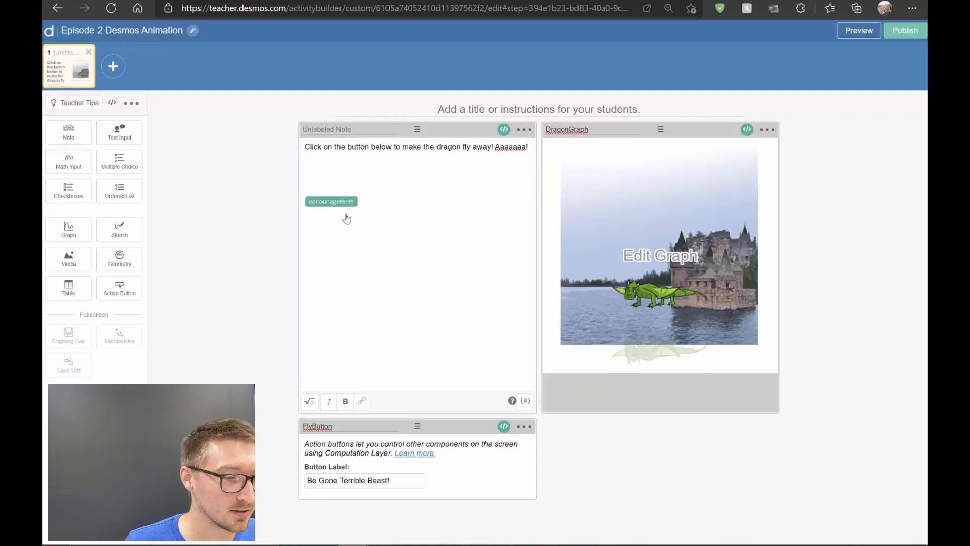
pyautogui.click(427, 202)
pyautogui.press('Return')
pyautogui.press('Return')
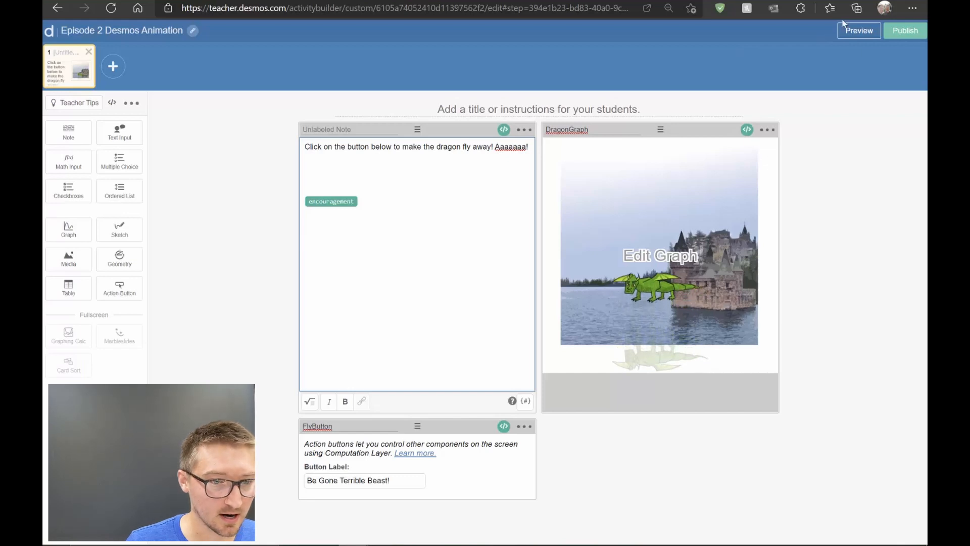
# Step: Preview the student screen, trigger the "Be Gone Terrible Beast!" button three times to check the encouragement messages, and close the preview
pyautogui.click(848, 32)
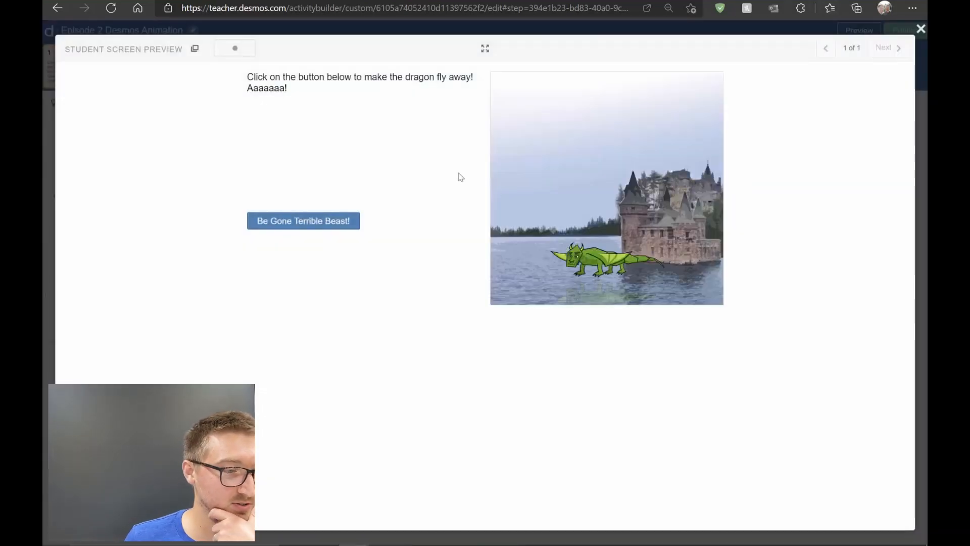
pyautogui.click(299, 222)
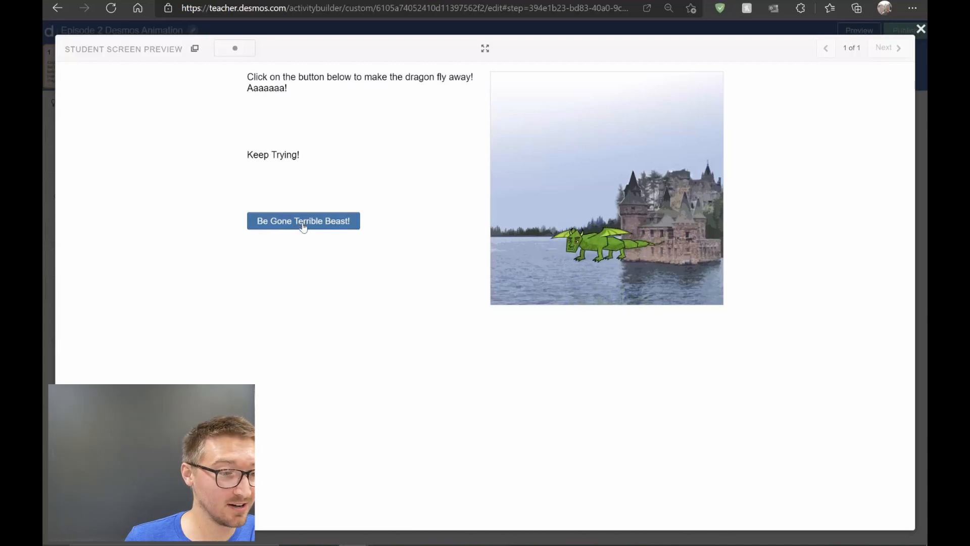
pyautogui.click(303, 225)
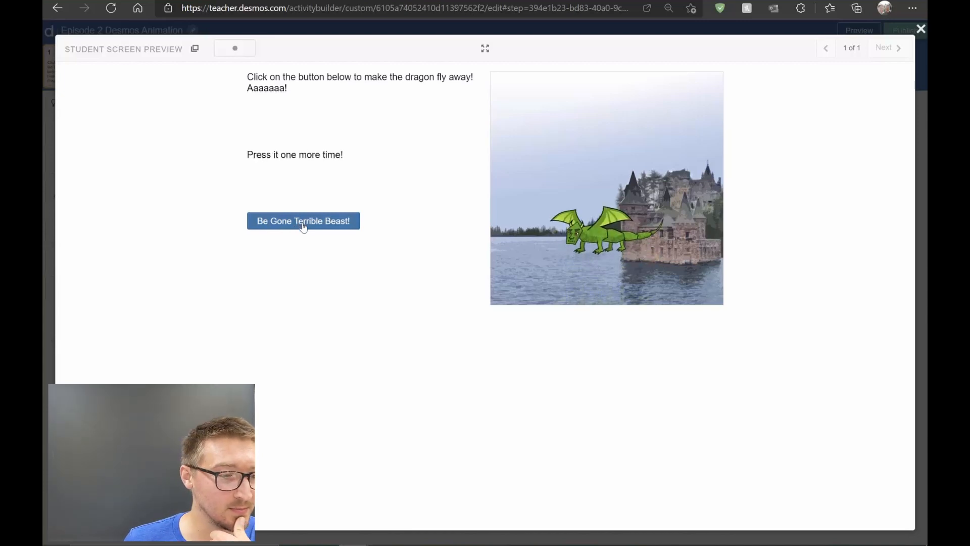
pyautogui.click(303, 225)
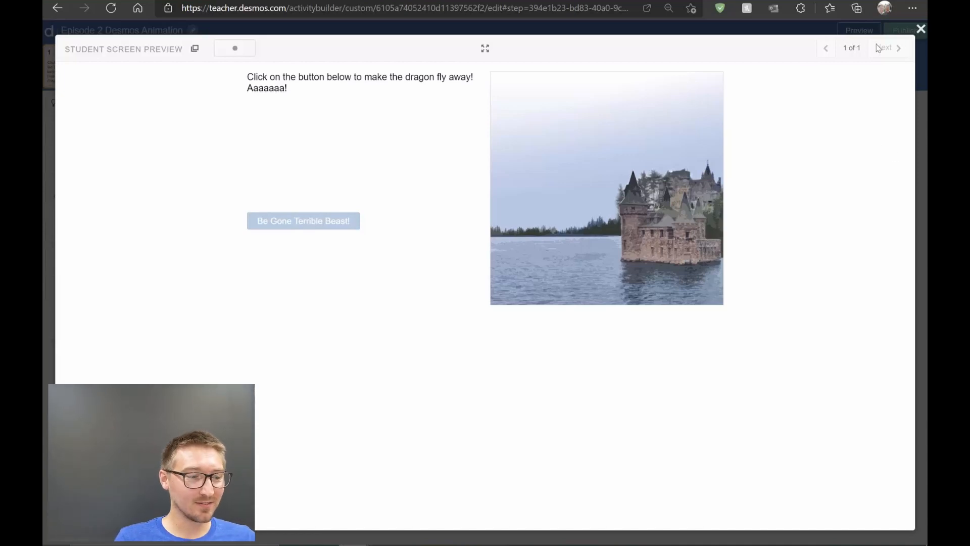
pyautogui.click(920, 28)
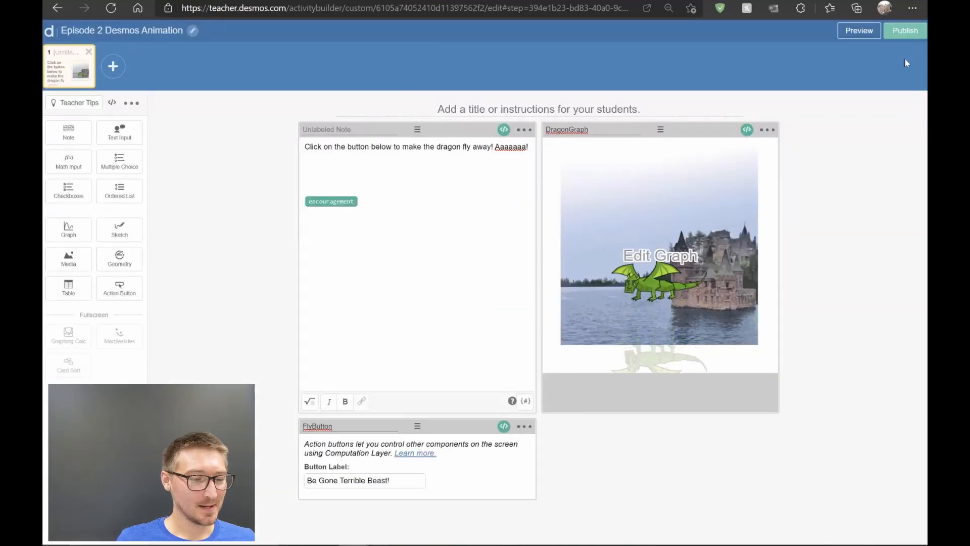